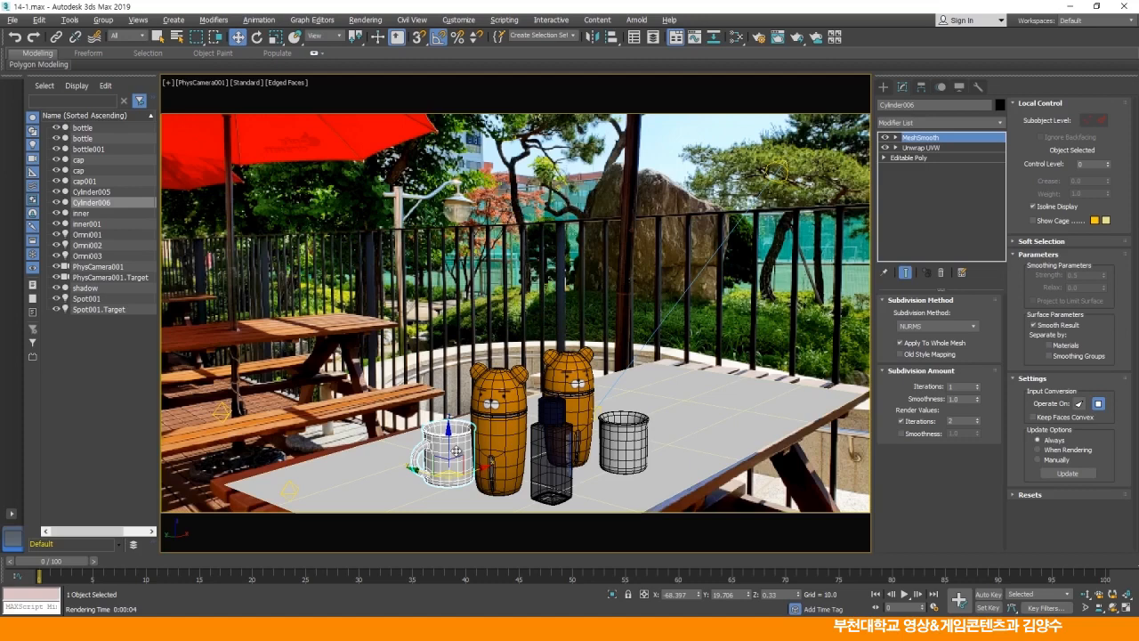
Open the Slate Material Editor beside the scene and sample the material of the dark bottle's cap into the graph.
click(736, 39)
drag(680, 130, 1043, 89)
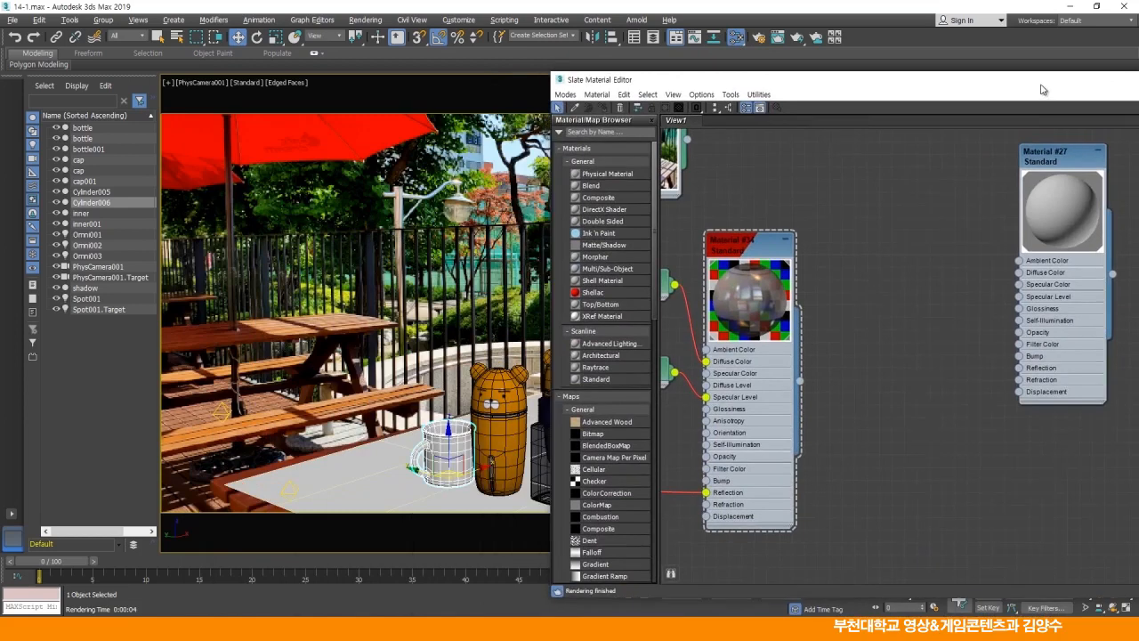
click(576, 108)
drag(736, 89, 849, 73)
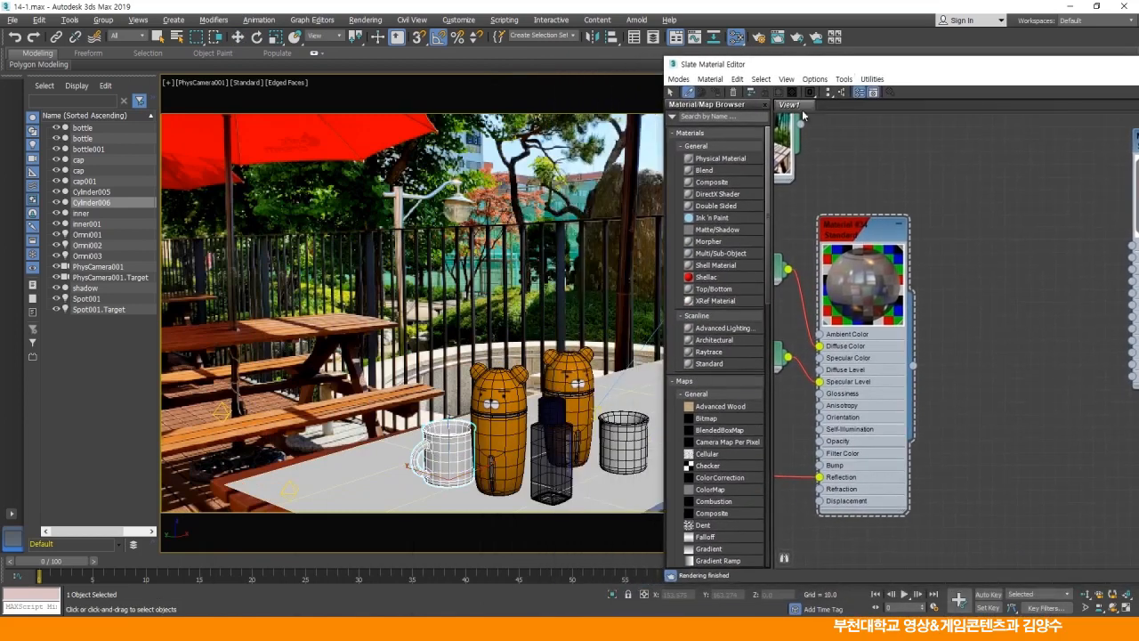
click(555, 415)
click(997, 192)
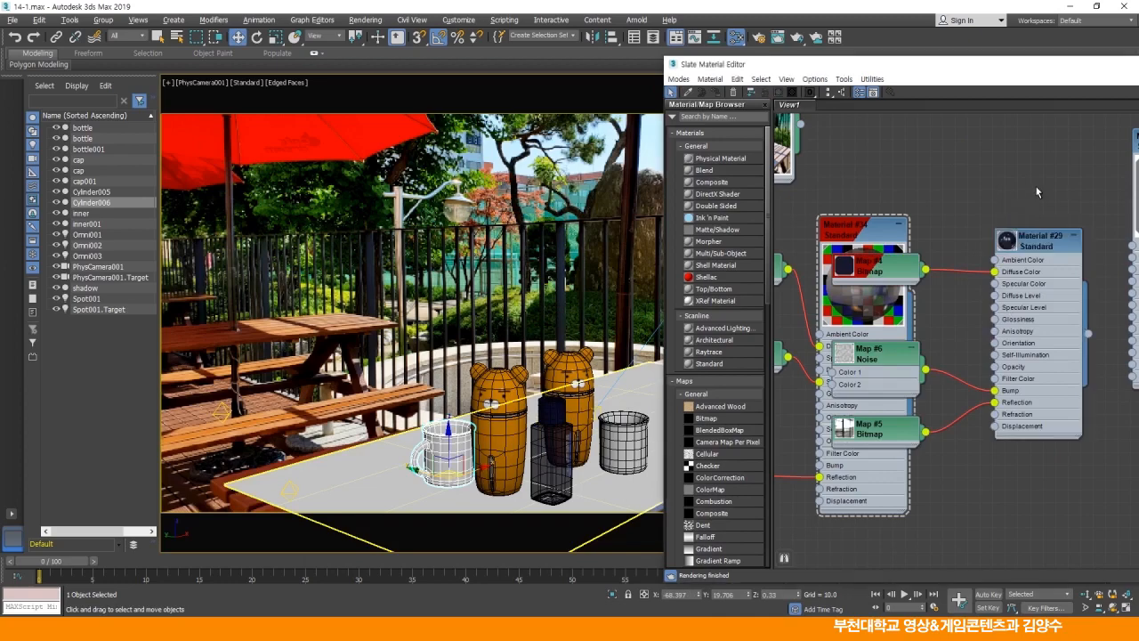
Sample the Blend material from the dark bottle's body into the material graph.
middle_drag(1036, 193, 1023, 218)
click(689, 93)
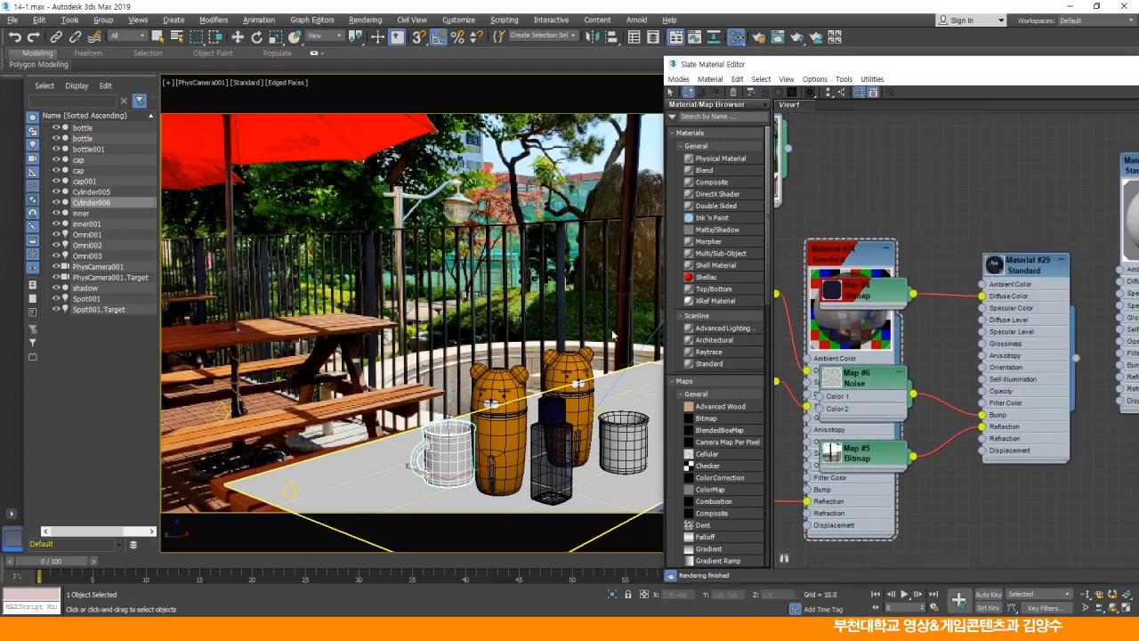
click(552, 464)
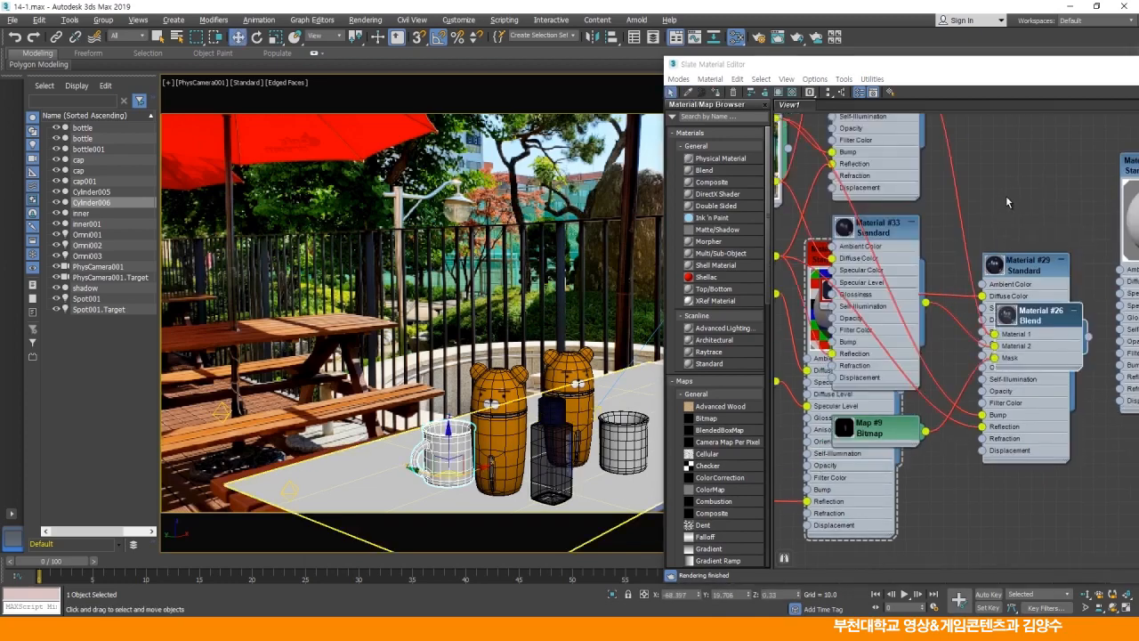
Maximize the material editor and move the Material #27 and Material #29 nodes away from the overlapping nodes.
double_click(1001, 73)
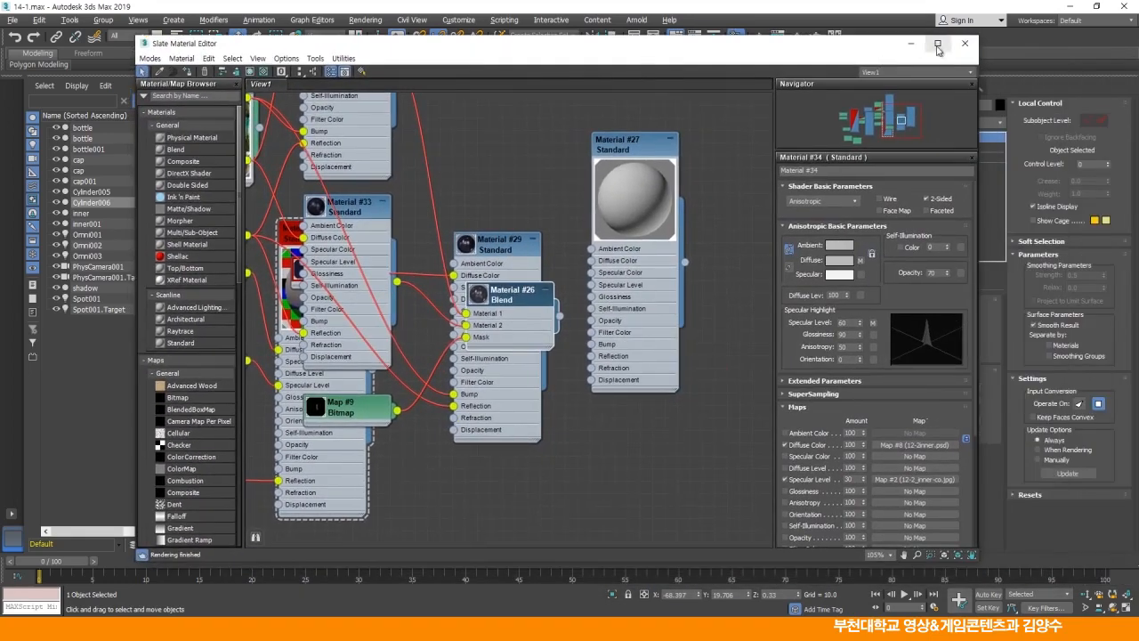
click(938, 44)
middle_drag(454, 230, 646, 297)
drag(700, 160, 881, 88)
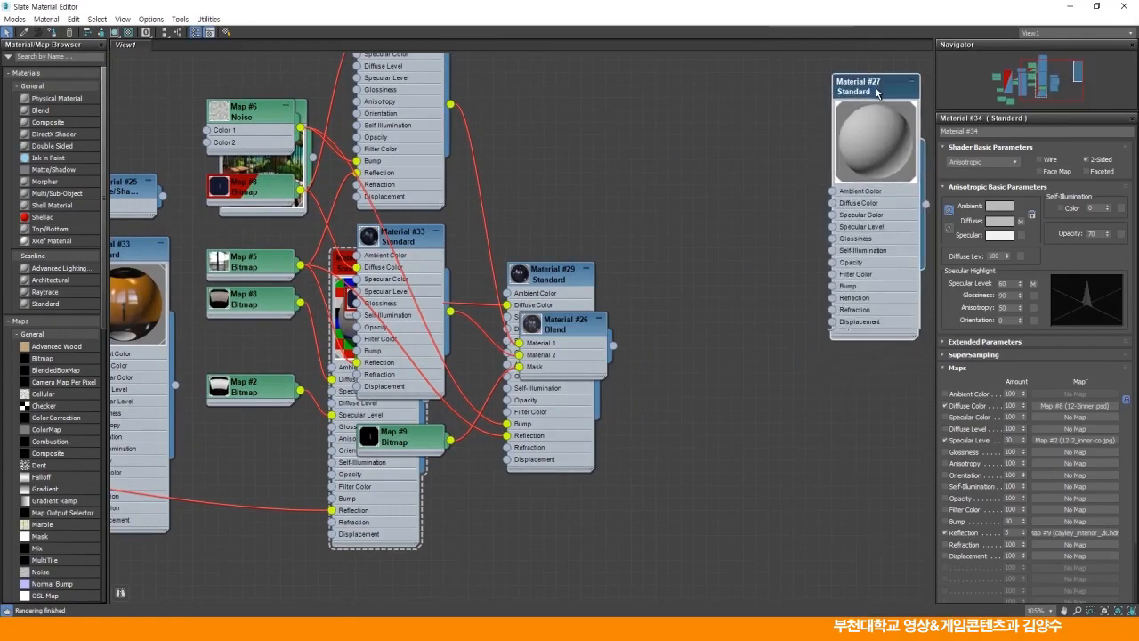
drag(560, 280, 755, 249)
Spread out the Material #32, Material #26 Blend and Material #29 nodes so they no longer overlap their neighbours.
middle_drag(634, 209, 619, 316)
drag(392, 114, 590, 65)
middle_drag(621, 411, 627, 247)
drag(547, 265, 647, 506)
middle_drag(775, 319, 752, 323)
drag(682, 226, 669, 145)
Place the Material #32 node lower in the graph and move Material #29 above it.
middle_drag(564, 167, 534, 285)
middle_drag(534, 107, 521, 163)
drag(521, 101, 517, 490)
drag(641, 304, 602, 78)
Pull the Noise map, the bitmap feeding Material #32, and the Material #33 node out of the overlapping stack.
middle_drag(534, 358, 597, 341)
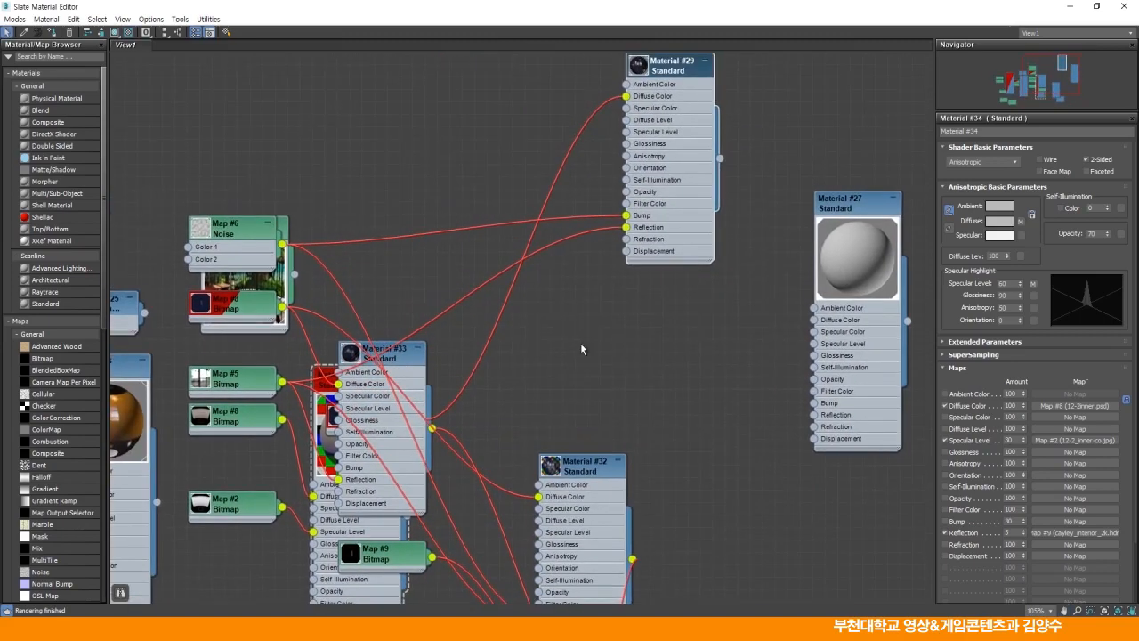
drag(224, 221, 451, 112)
drag(276, 297, 608, 326)
middle_drag(448, 347, 473, 236)
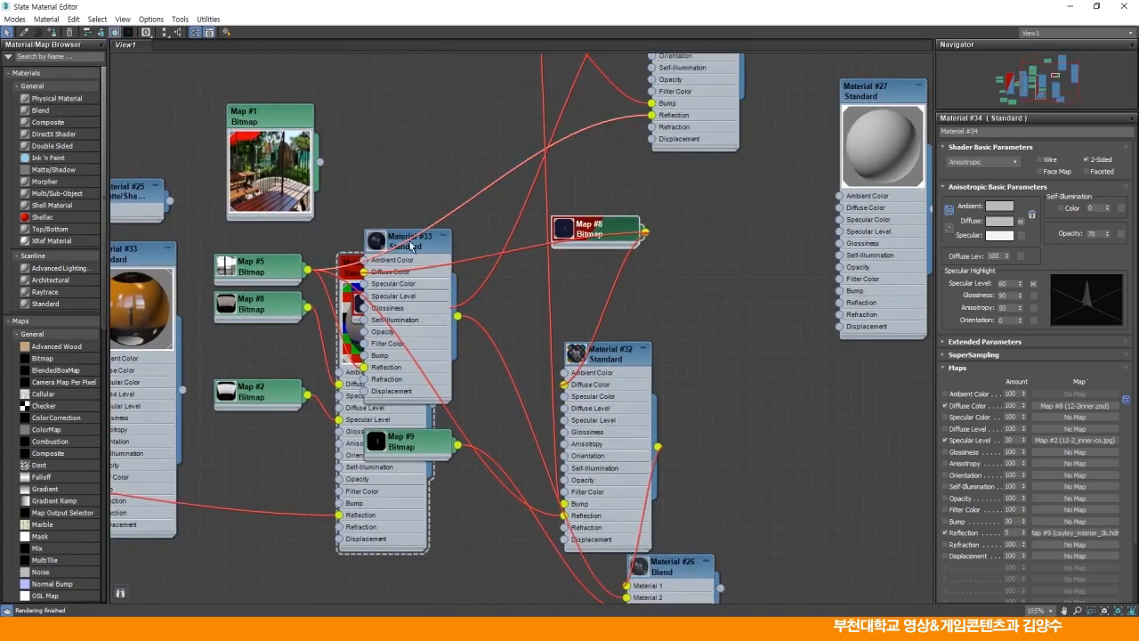
drag(401, 242, 738, 254)
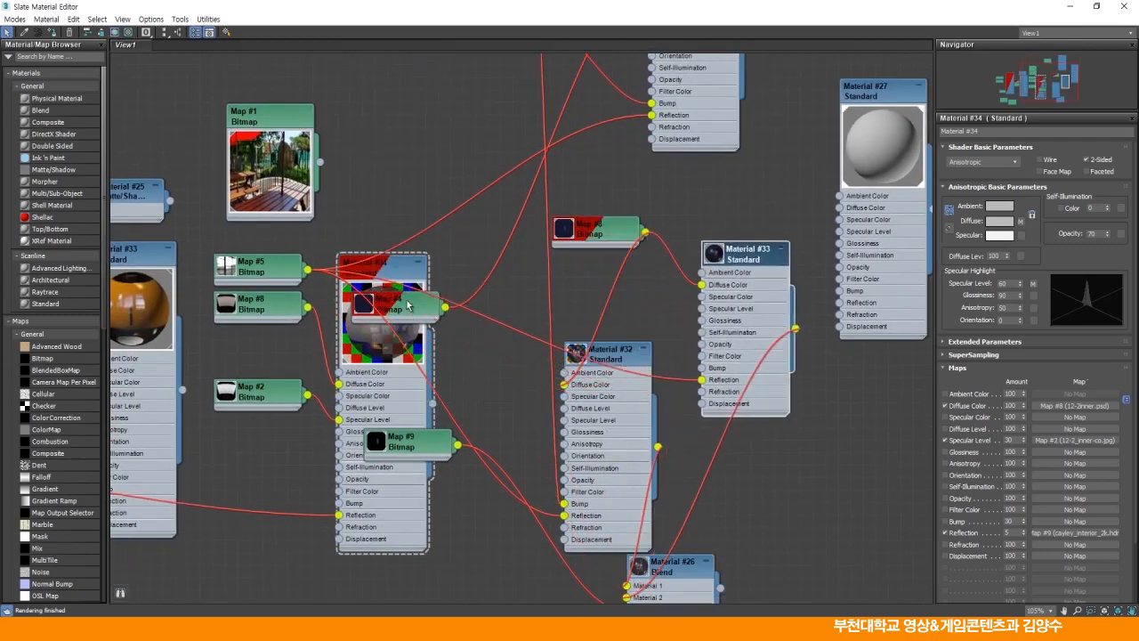
Arrange the Map #4 bitmap and the Map #6 Noise node beside Material #29's inputs.
drag(408, 305, 480, 111)
middle_drag(518, 143, 465, 399)
drag(465, 374, 531, 240)
drag(427, 258, 489, 297)
Line up Material #33 with its diffuse bitmap, put Material #32 beneath it, and place the Material #26 Blend node beside them.
middle_drag(553, 403, 539, 184)
drag(534, 265, 484, 246)
drag(672, 290, 642, 230)
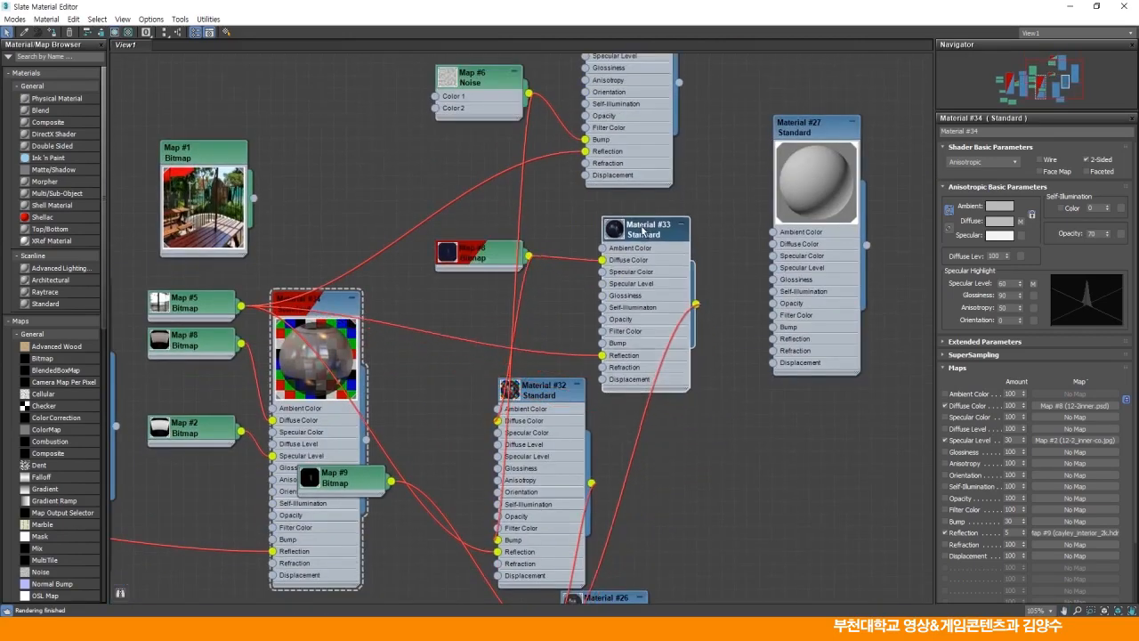
middle_drag(629, 597, 605, 446)
drag(604, 446, 771, 276)
drag(531, 240, 611, 291)
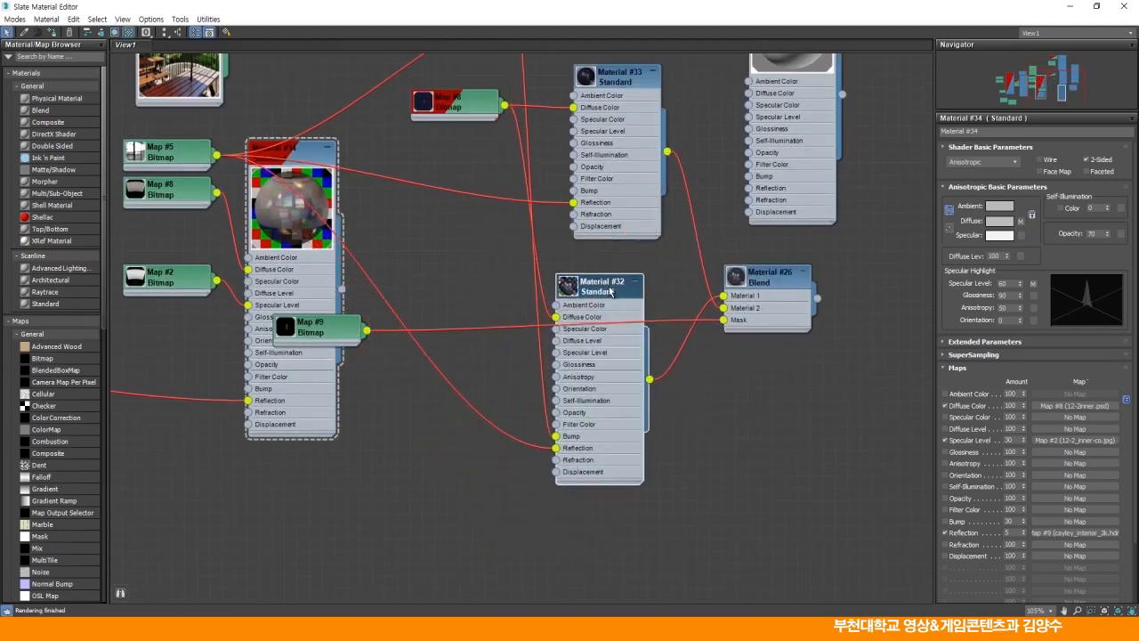
Swap the vertical order of the two Blend inputs, with Material #32 above and Material #33 below.
middle_drag(623, 178, 605, 238)
drag(604, 239, 644, 578)
drag(592, 345, 617, 148)
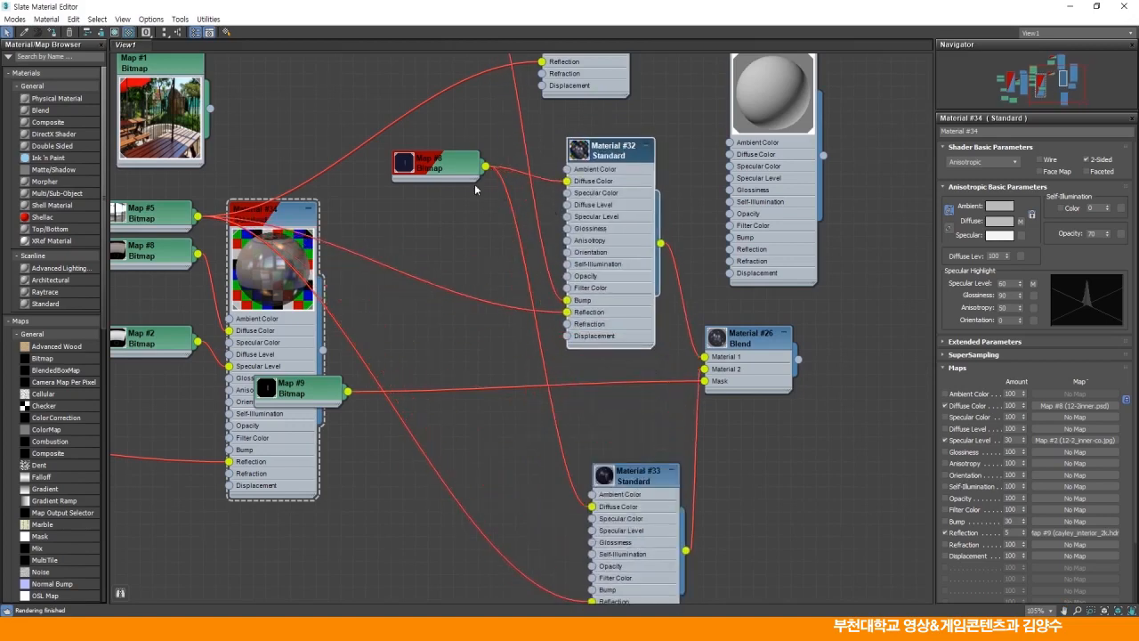
middle_drag(584, 430, 579, 276)
drag(639, 326, 613, 252)
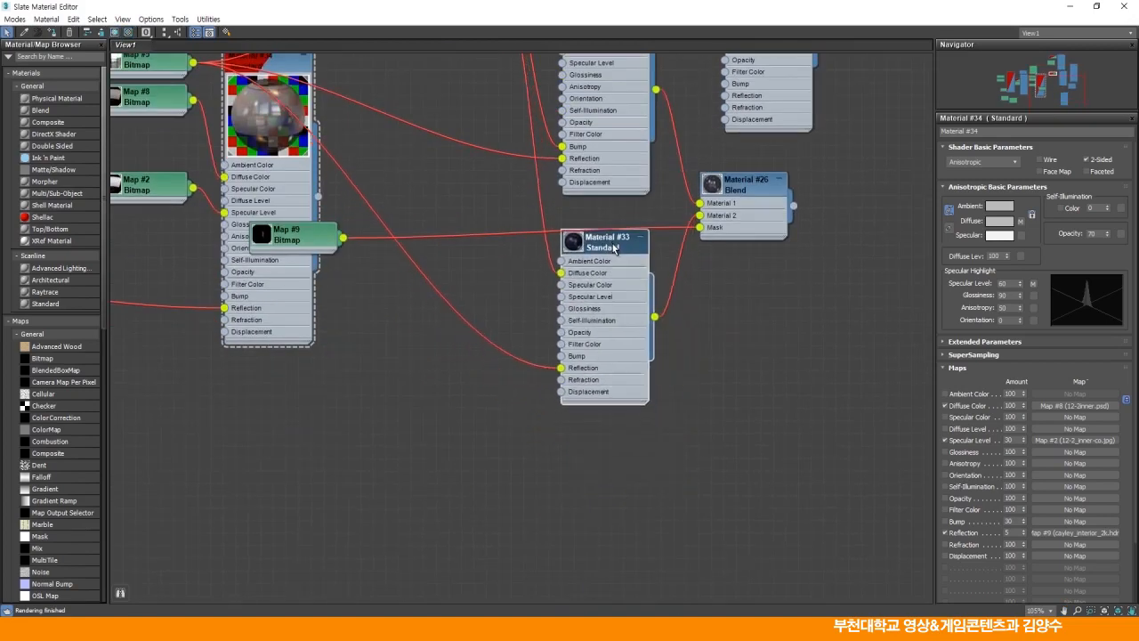
Move the Map #5 bitmap near Materials #32 and #33, and fit the Map #9 mask between those two materials.
middle_drag(433, 237, 471, 363)
drag(200, 204, 512, 283)
drag(356, 370, 693, 346)
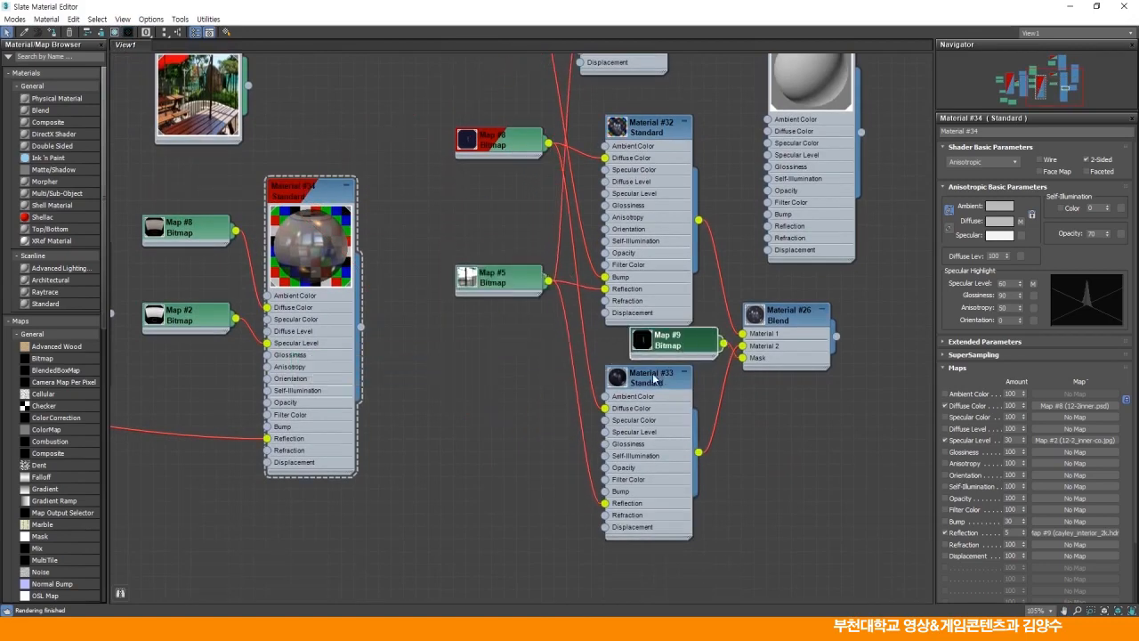
drag(656, 379, 656, 415)
drag(675, 344, 650, 367)
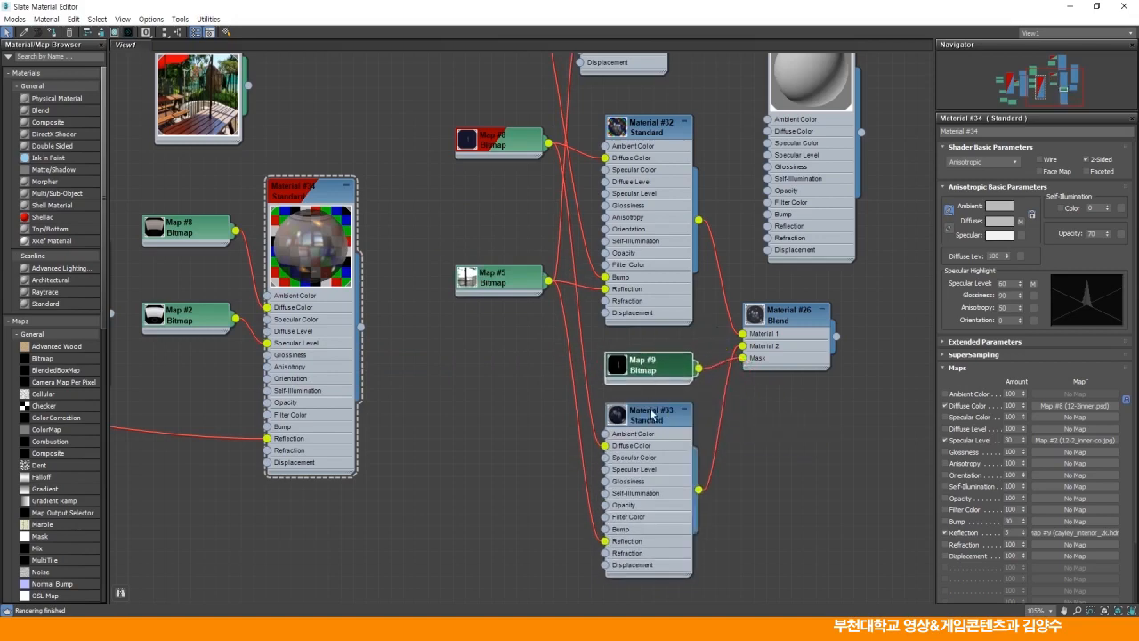
Move the Material #27 node into the free space away from the bottle material network.
scroll(394, 330, down, 4)
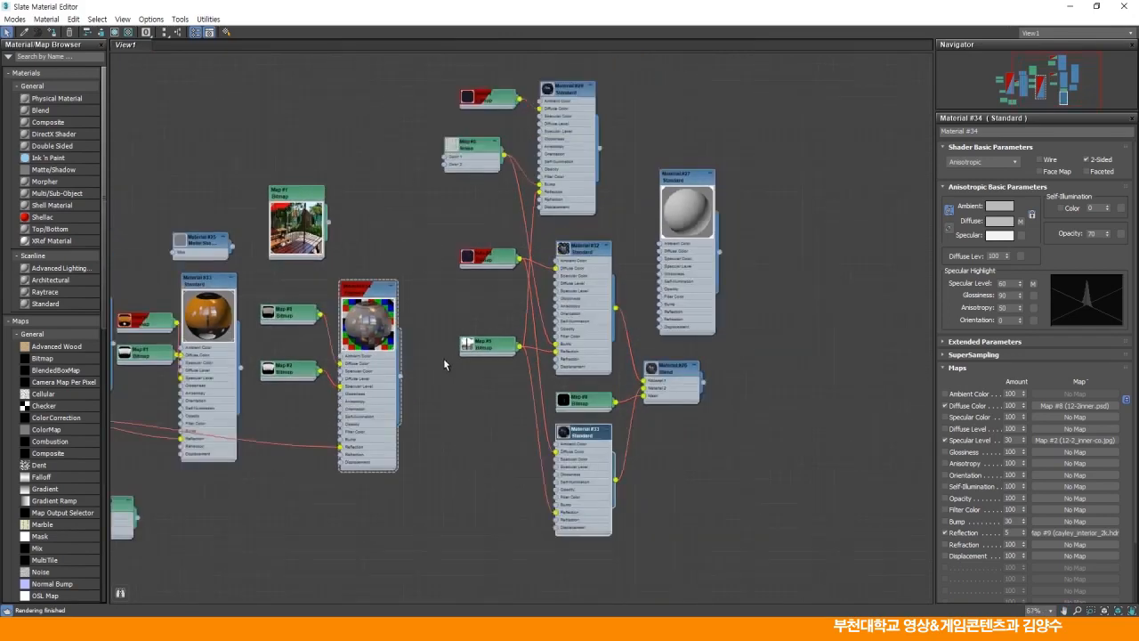
click(585, 402)
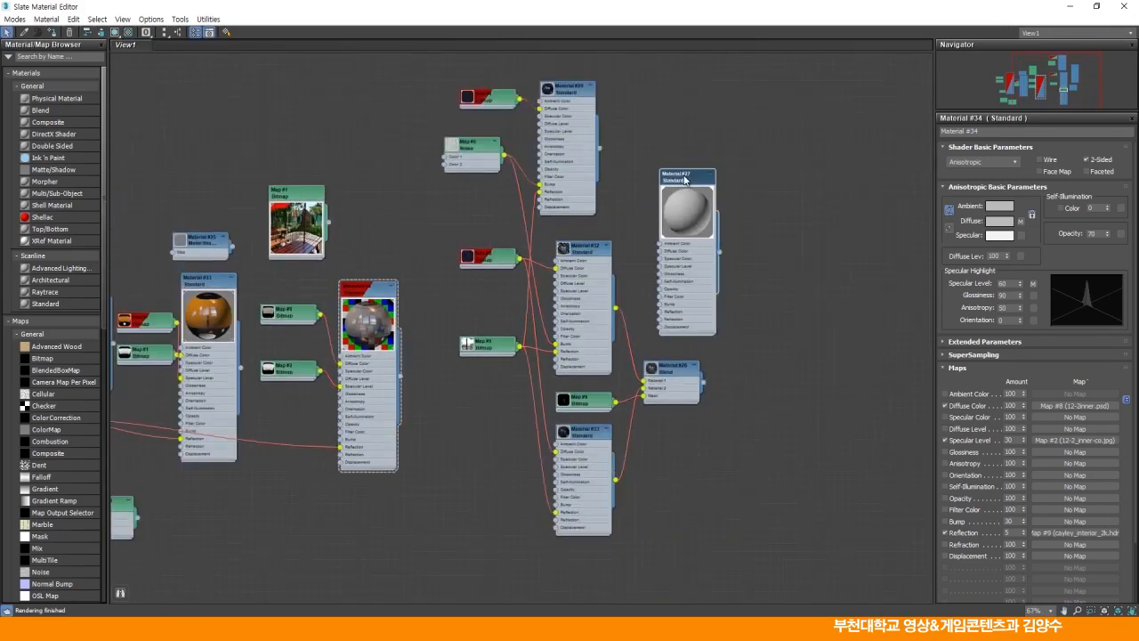
drag(685, 180, 710, 174)
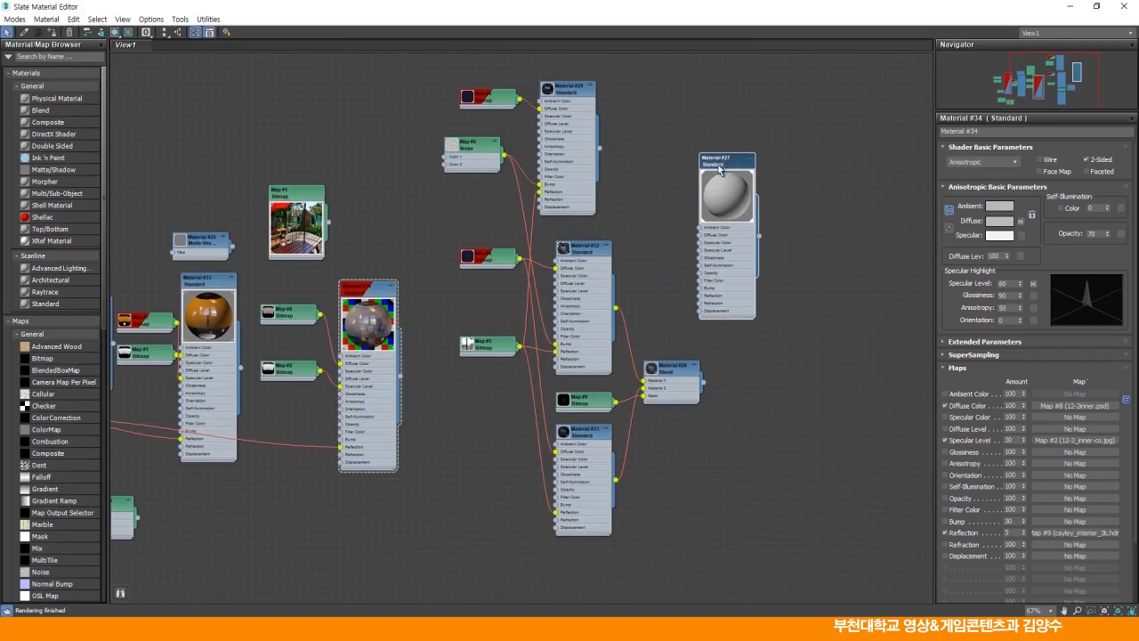
Connect a new Bitmap map to Material #27's Diffuse Color, using the image cup-diffuse-edit.
scroll(717, 210, up, 4)
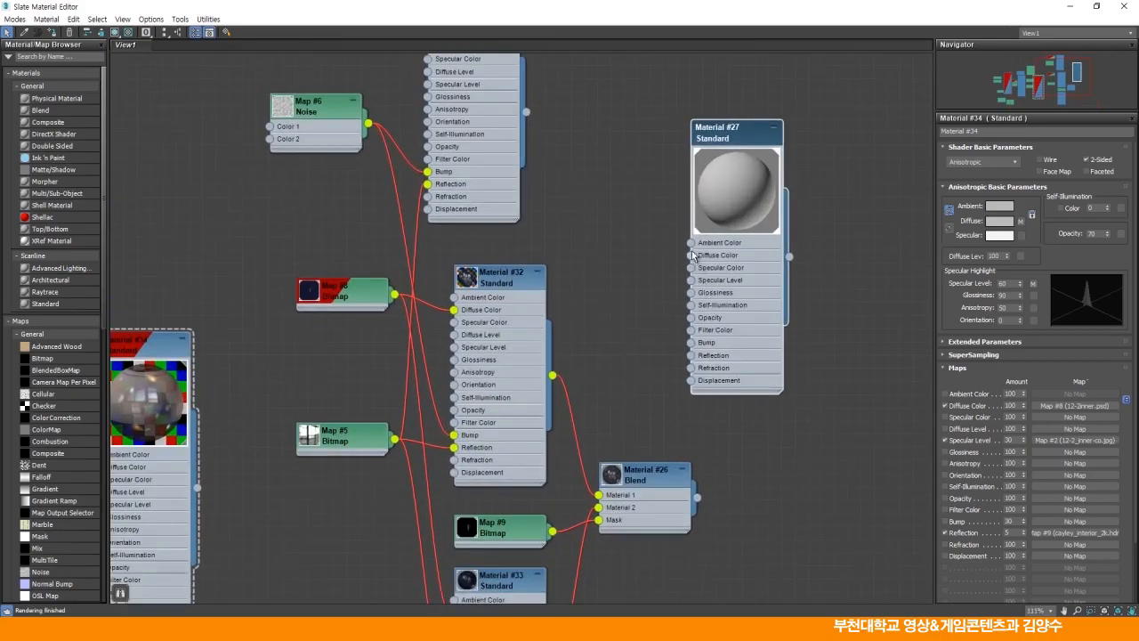
drag(691, 255, 632, 235)
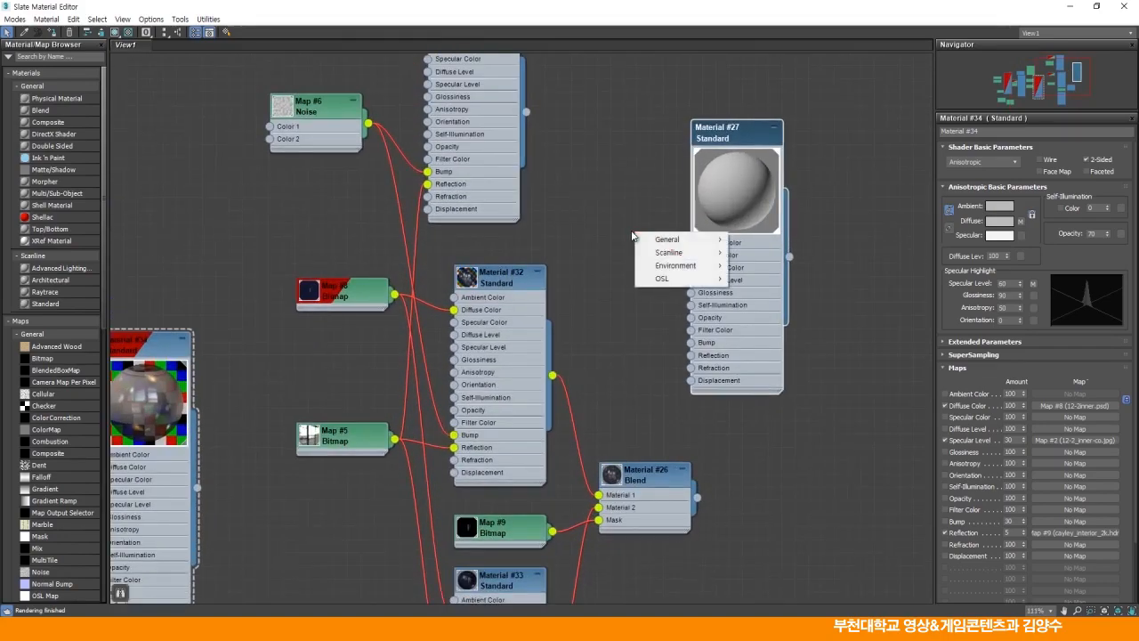
mouse_move(672, 240)
click(756, 148)
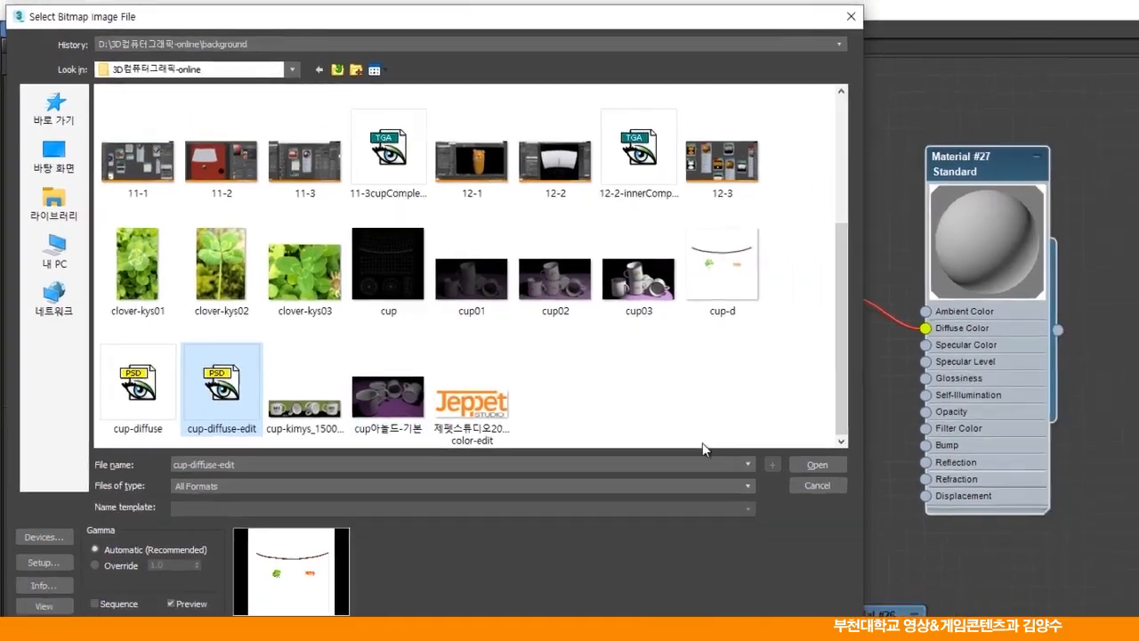
click(915, 517)
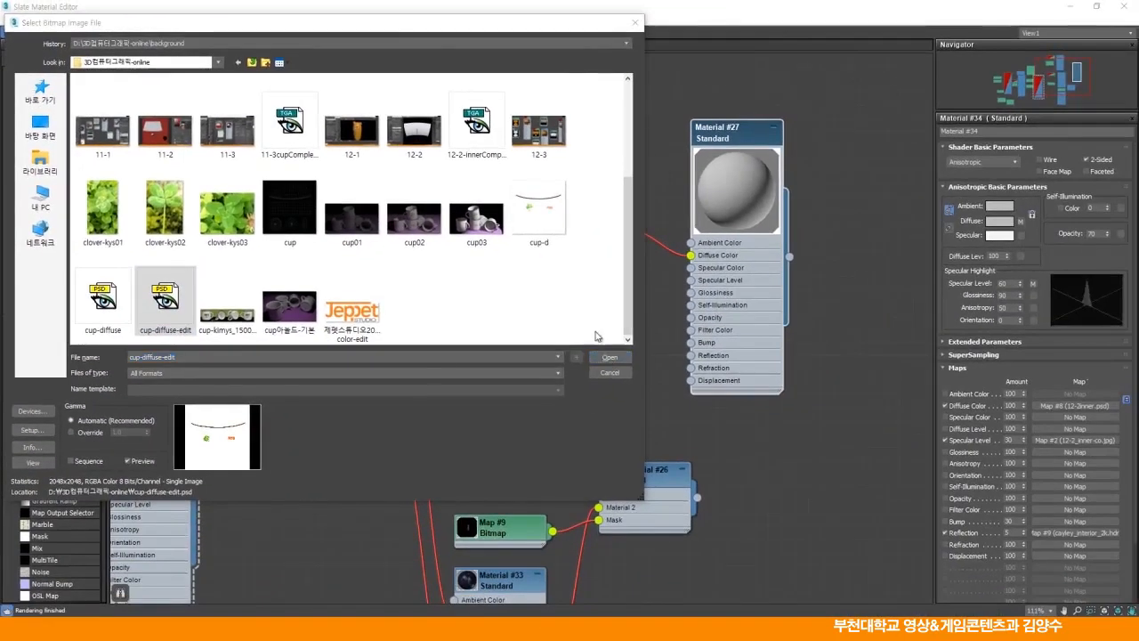
click(281, 357)
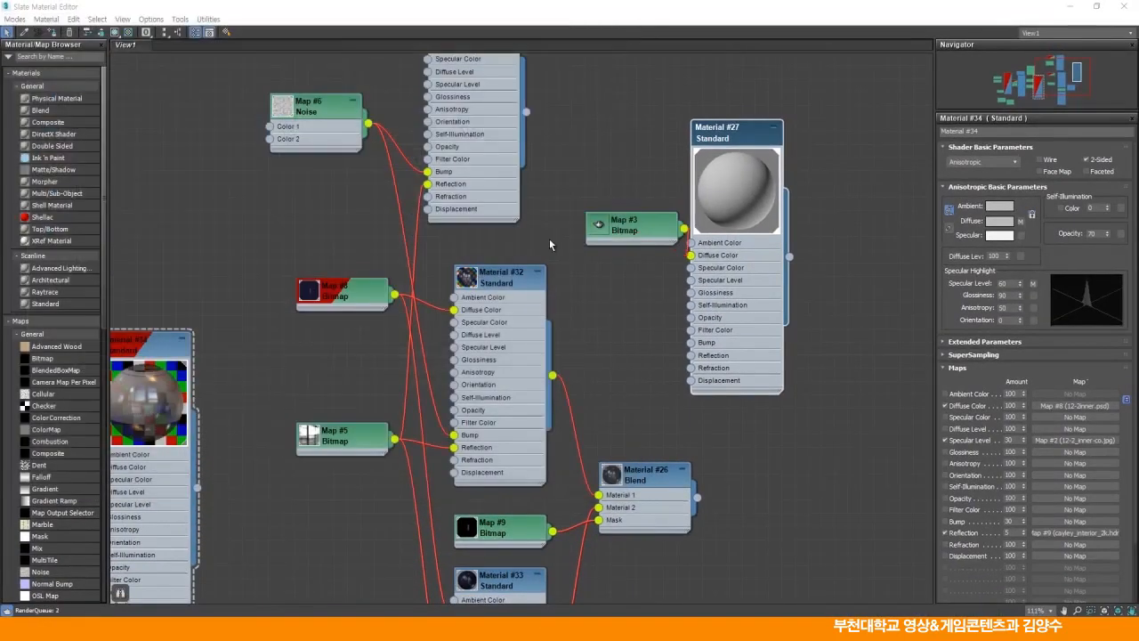
Enlarge the Map #3 bitmap's preview and space it neatly beside the Material #27 node.
drag(636, 229, 625, 186)
double_click(572, 236)
drag(735, 136, 761, 136)
drag(609, 174, 623, 174)
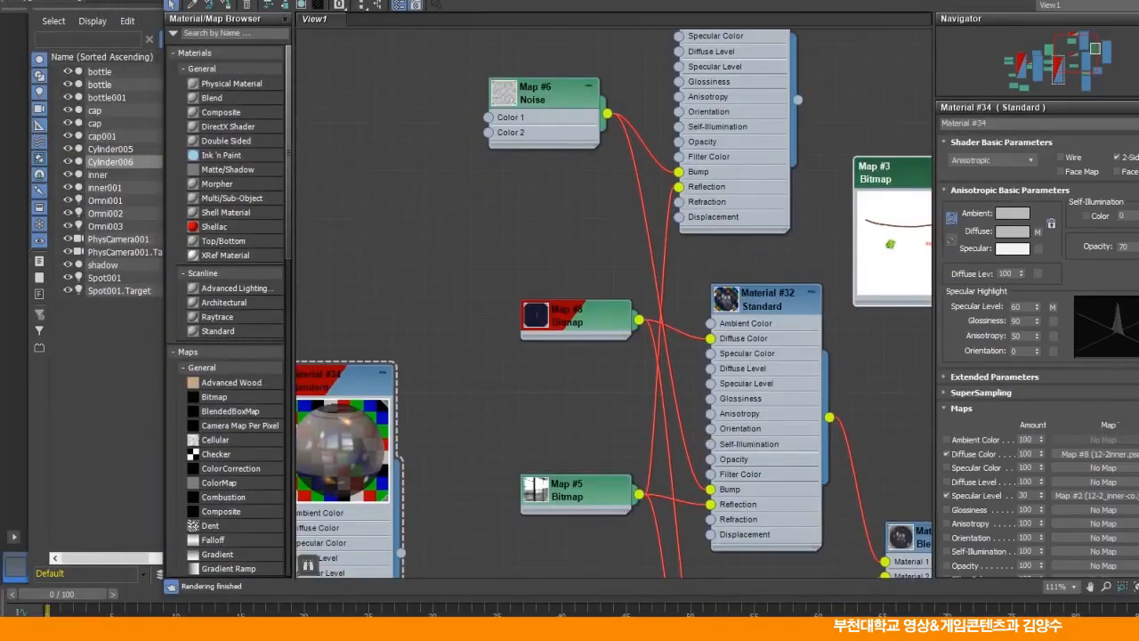
Assign Material #27 to the Cylinder005 cup, show its shaded texture in the viewport, and close the material editor.
drag(988, 17, 876, 19)
middle_drag(691, 227, 459, 278)
click(681, 223)
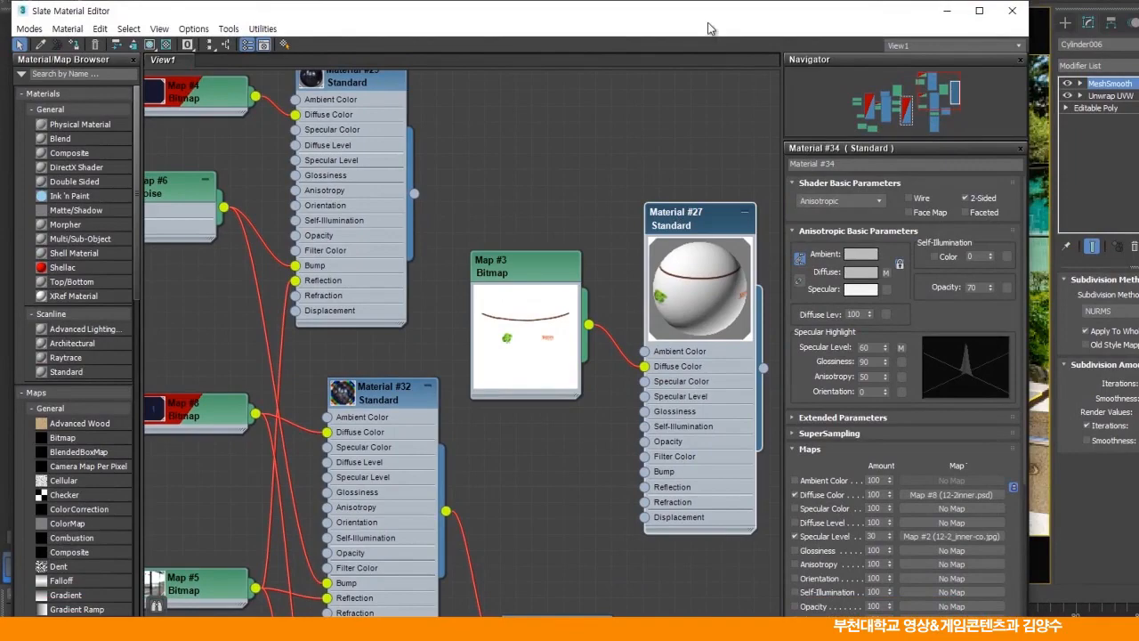
drag(678, 12, 863, 494)
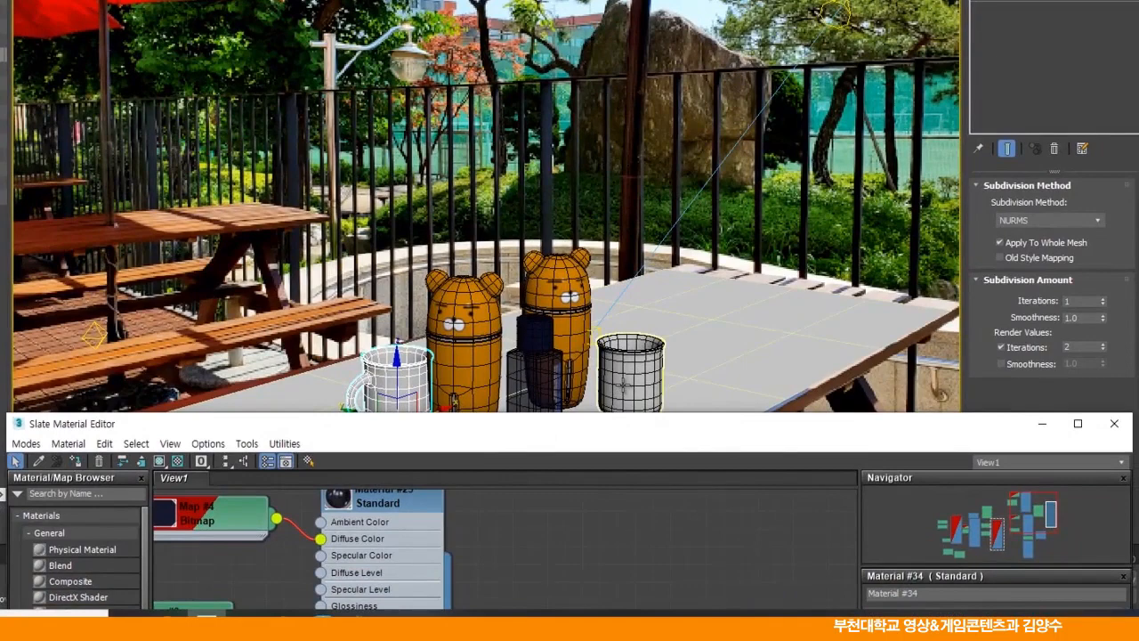
click(623, 384)
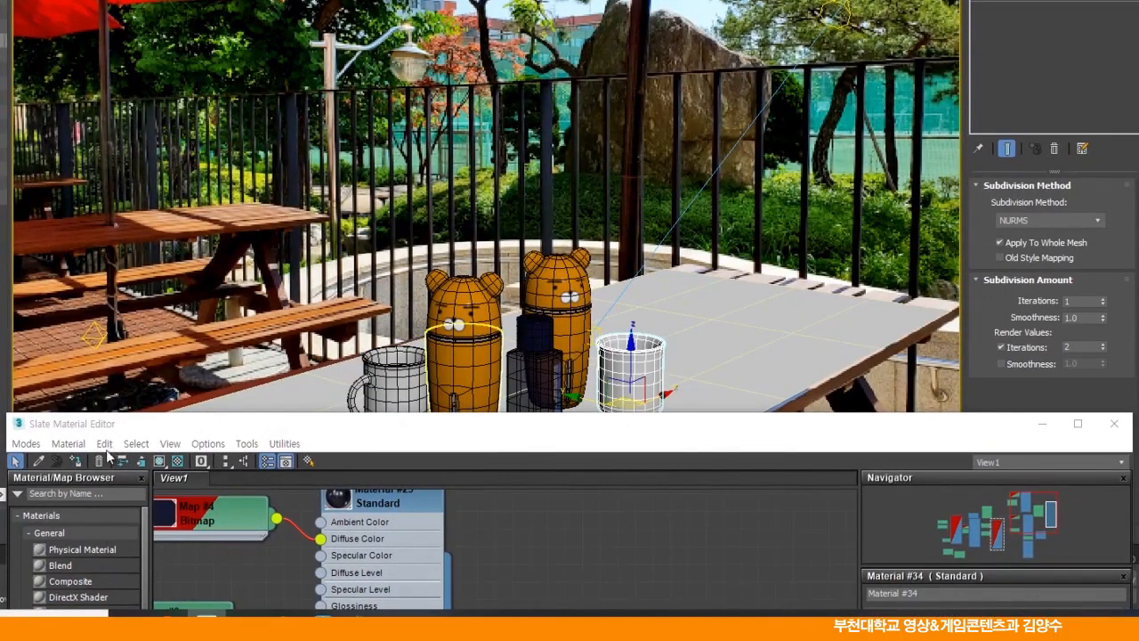
click(75, 465)
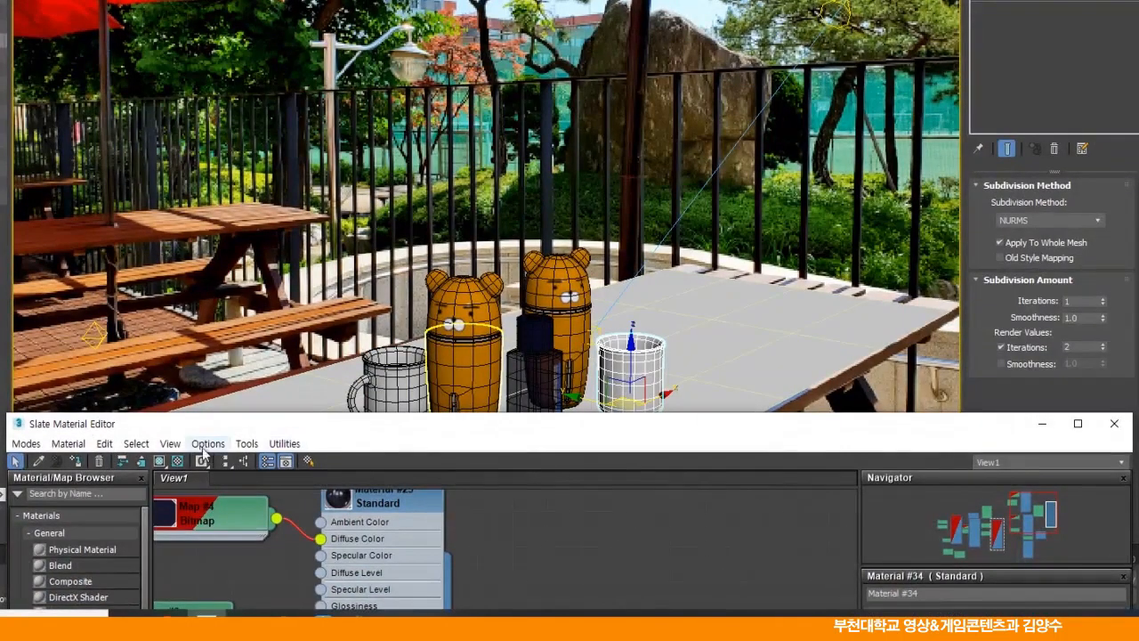
click(159, 462)
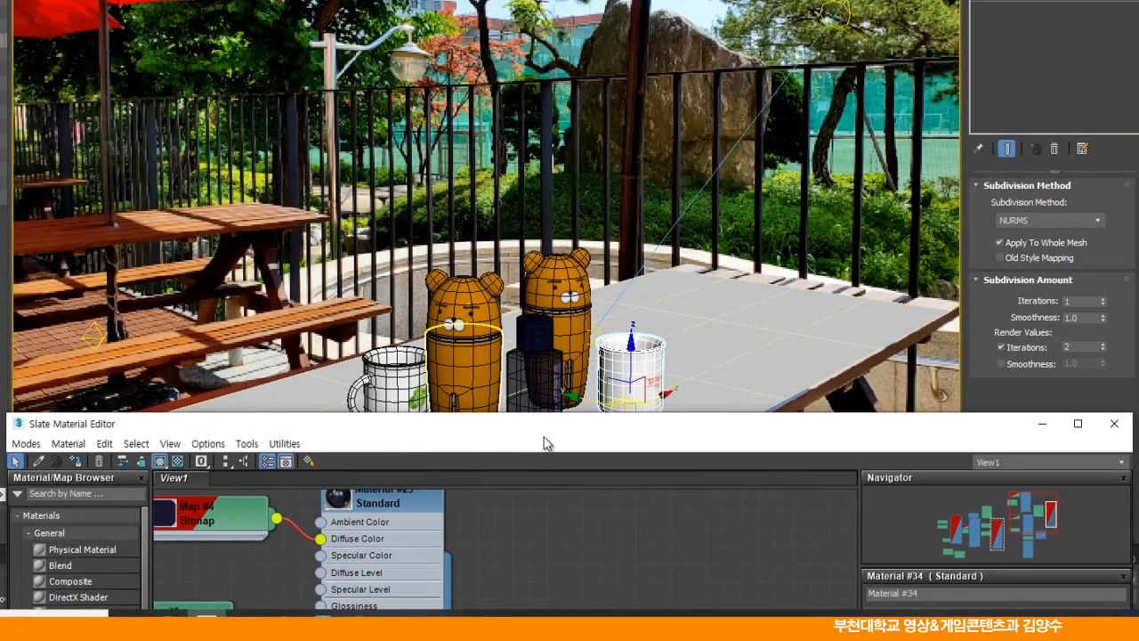
drag(544, 437, 539, 493)
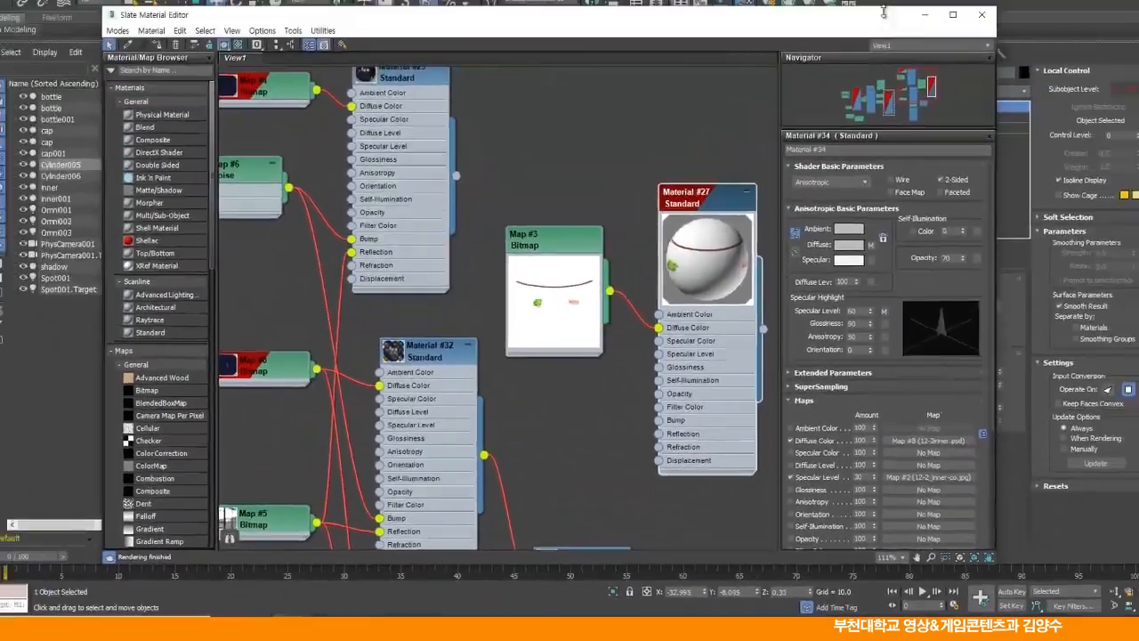
click(982, 14)
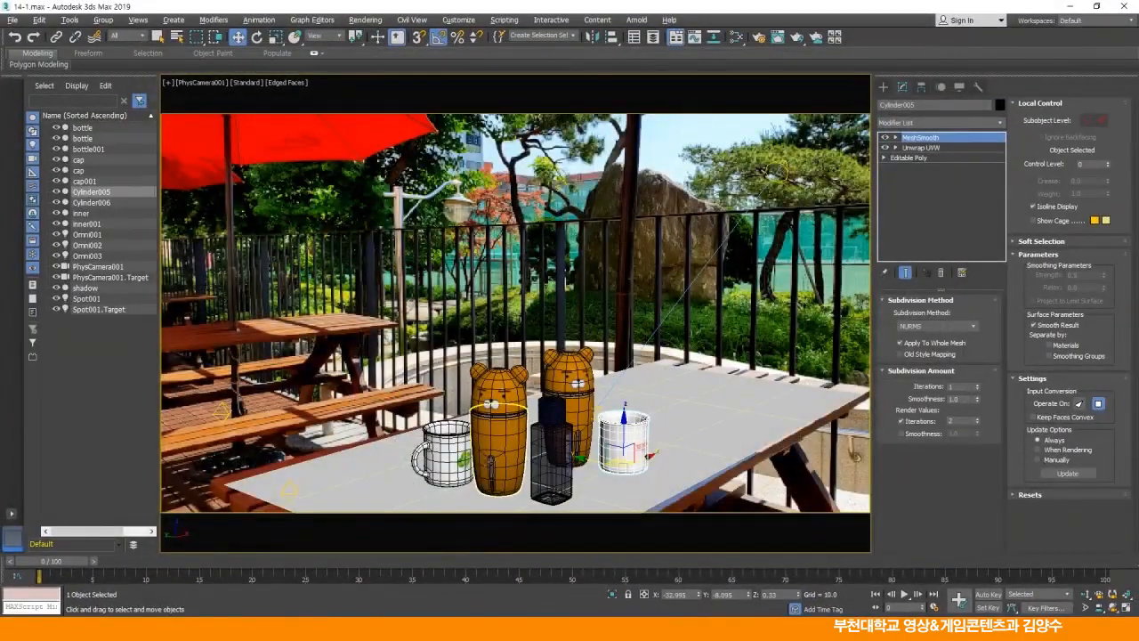
Rotate the Cylinder006 cup about its vertical axis to turn the clover print toward the camera.
click(448, 449)
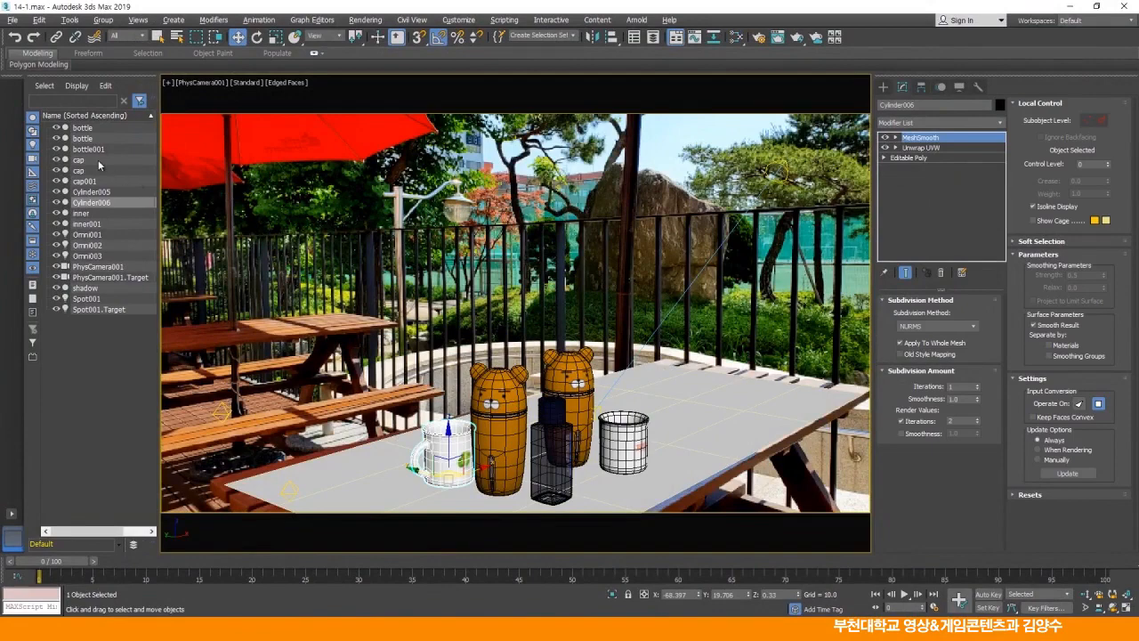
click(257, 37)
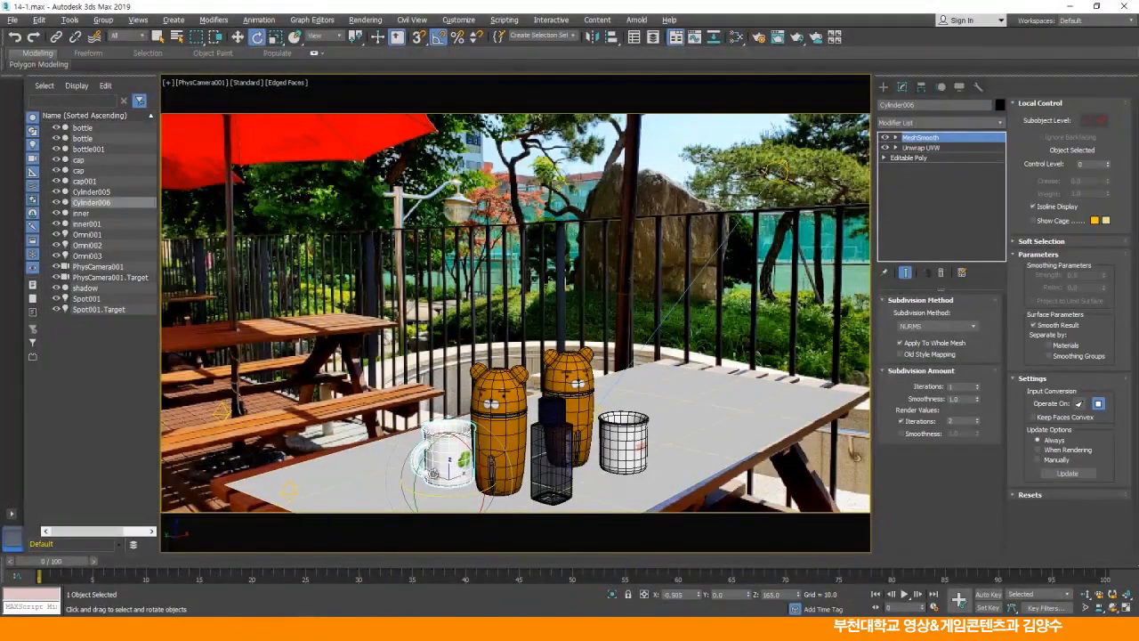
drag(454, 497, 437, 496)
Rotate the Cylinder005 cup by -75 degrees about its vertical axis to turn its print toward the camera, and switch to the Move tool.
click(626, 470)
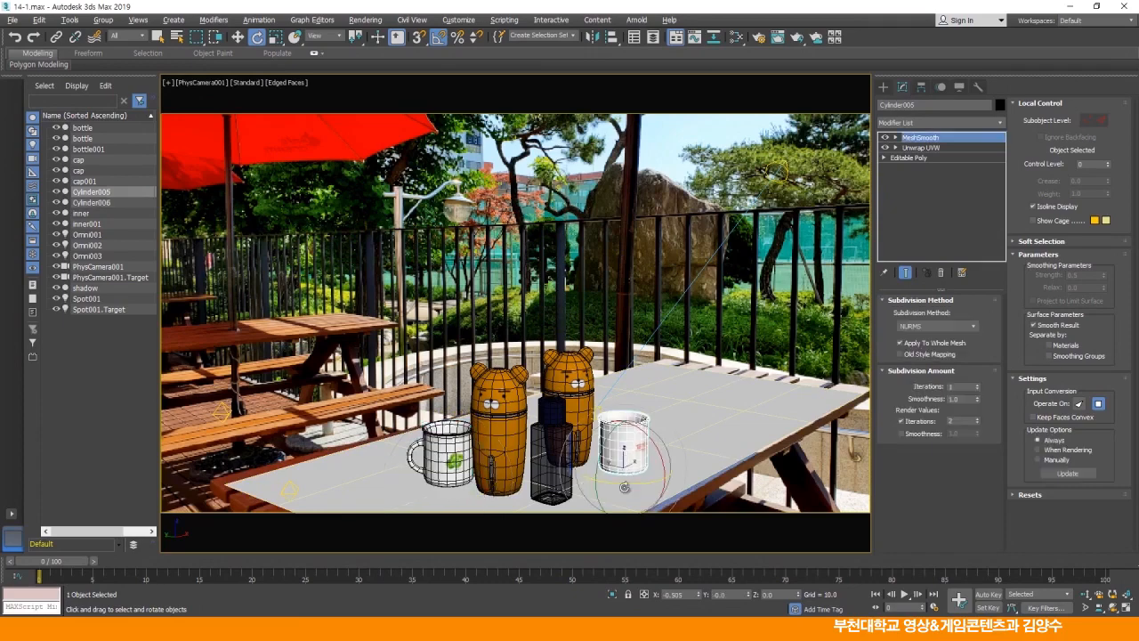
drag(630, 484, 578, 486)
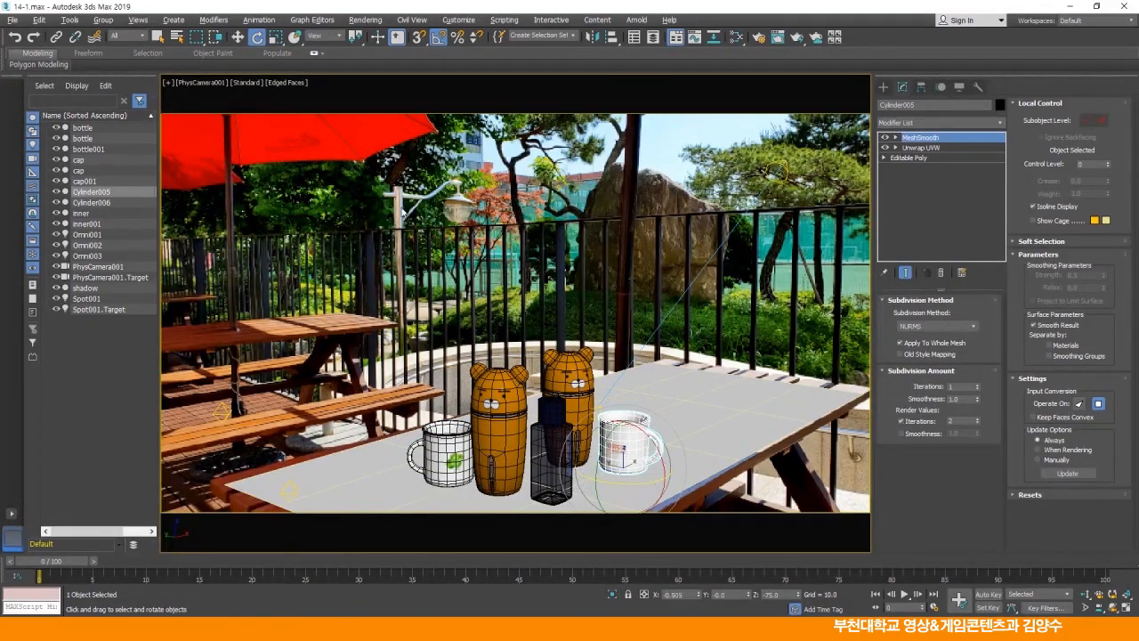
click(238, 36)
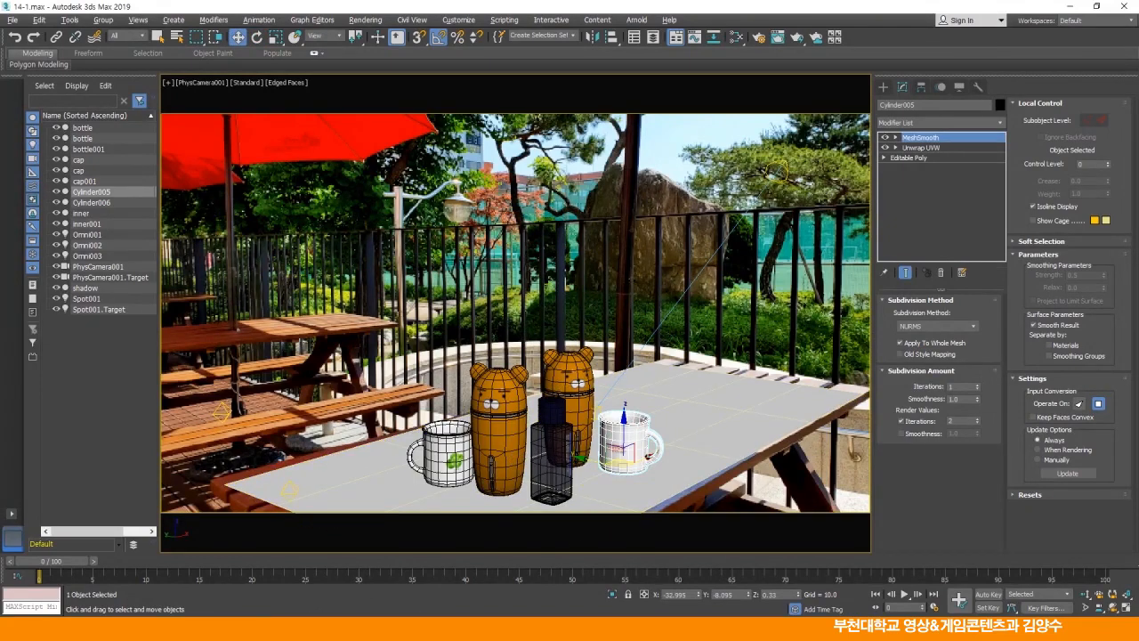
Open the Slate Material Editor and reposition the Map #3 bitmap and Material #27 nodes beside each other.
click(738, 38)
drag(663, 56, 611, 78)
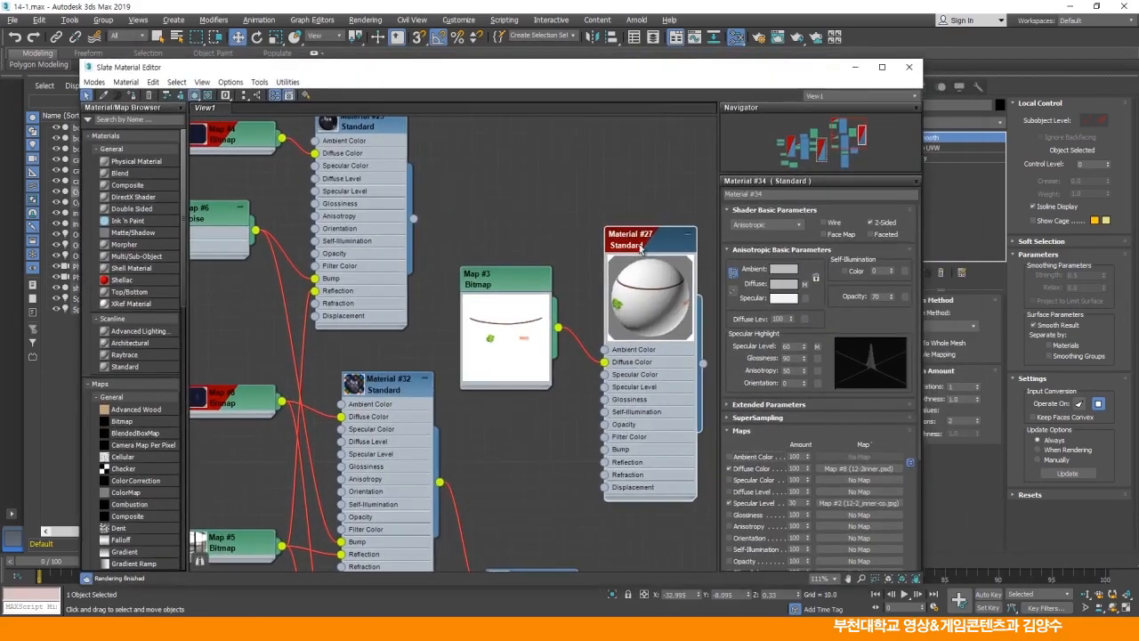
drag(531, 275, 506, 263)
drag(643, 238, 616, 186)
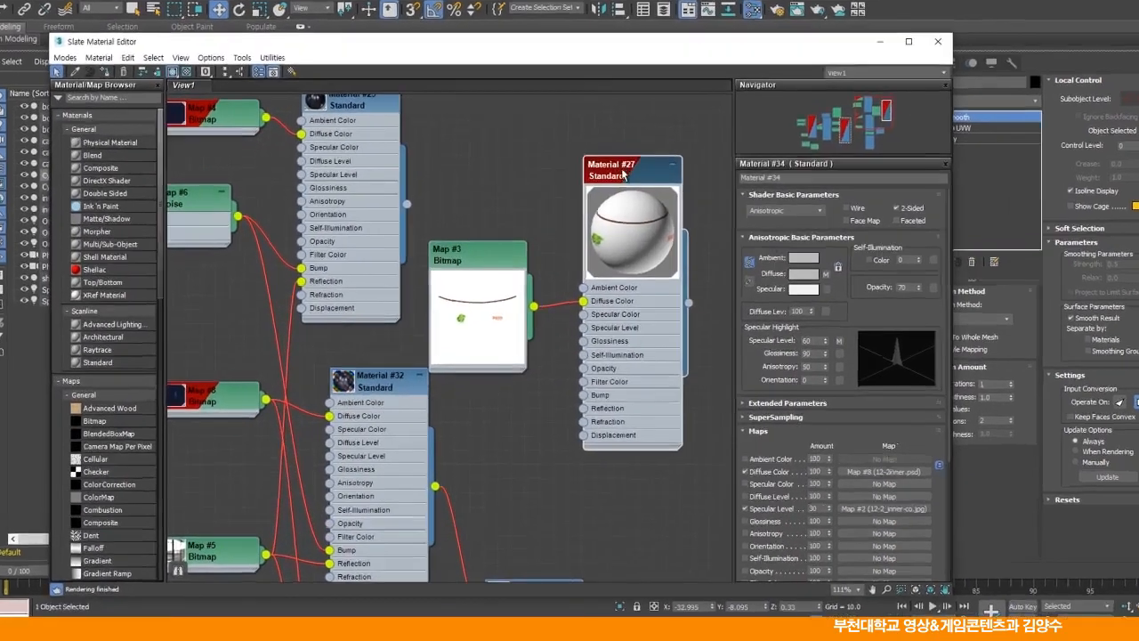
Change Material #27's shader to Anisotropic and expand its basic parameters.
double_click(669, 76)
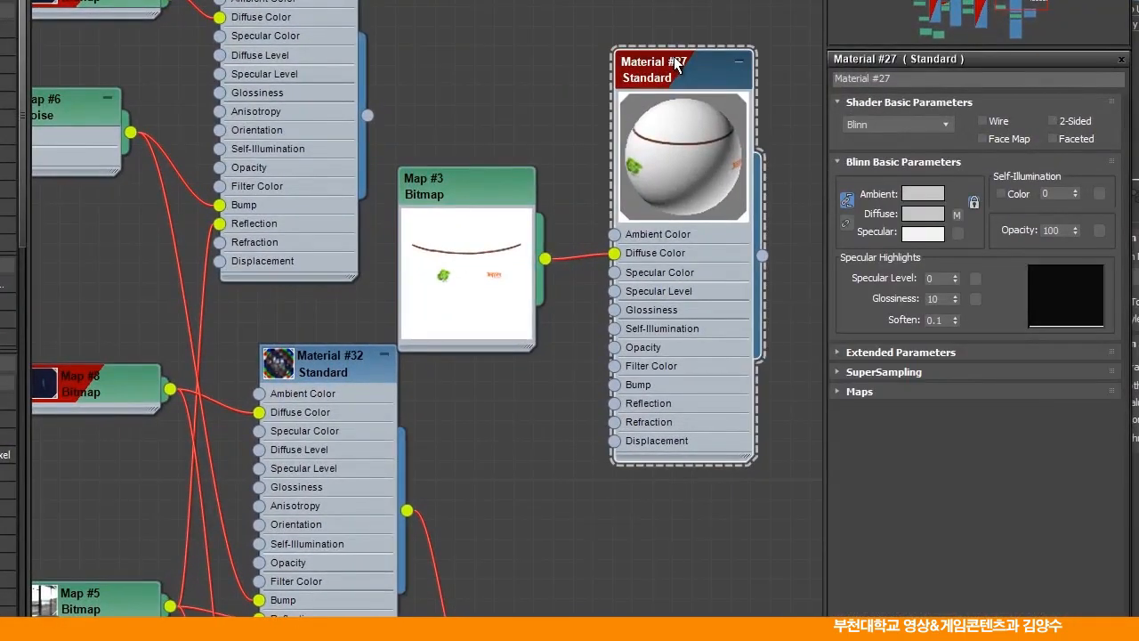
click(889, 124)
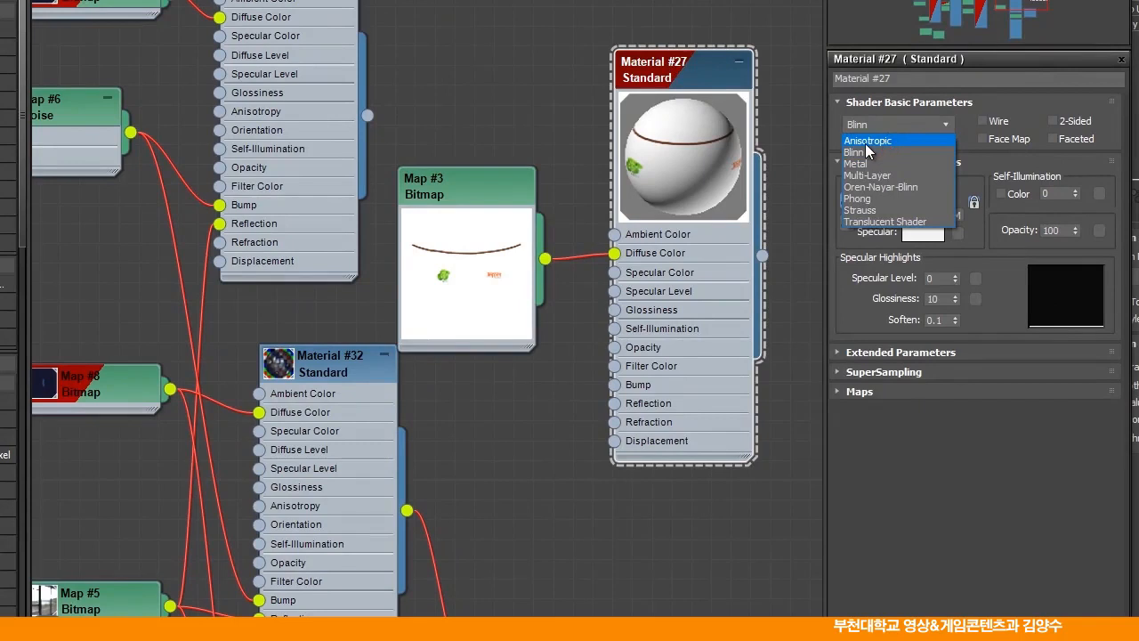
click(867, 140)
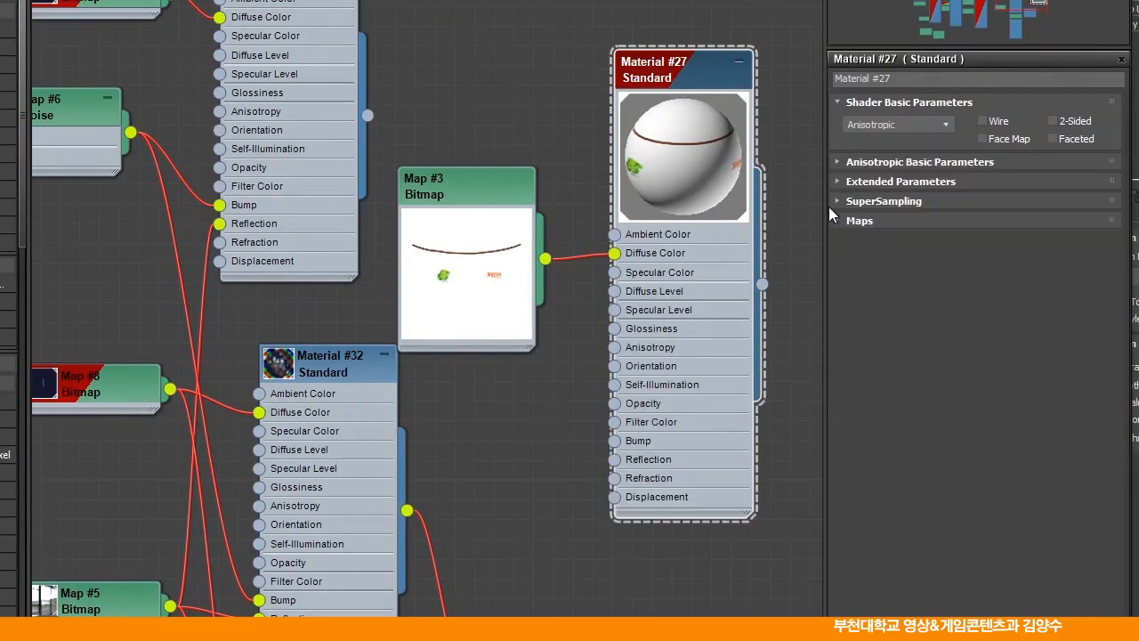
click(882, 162)
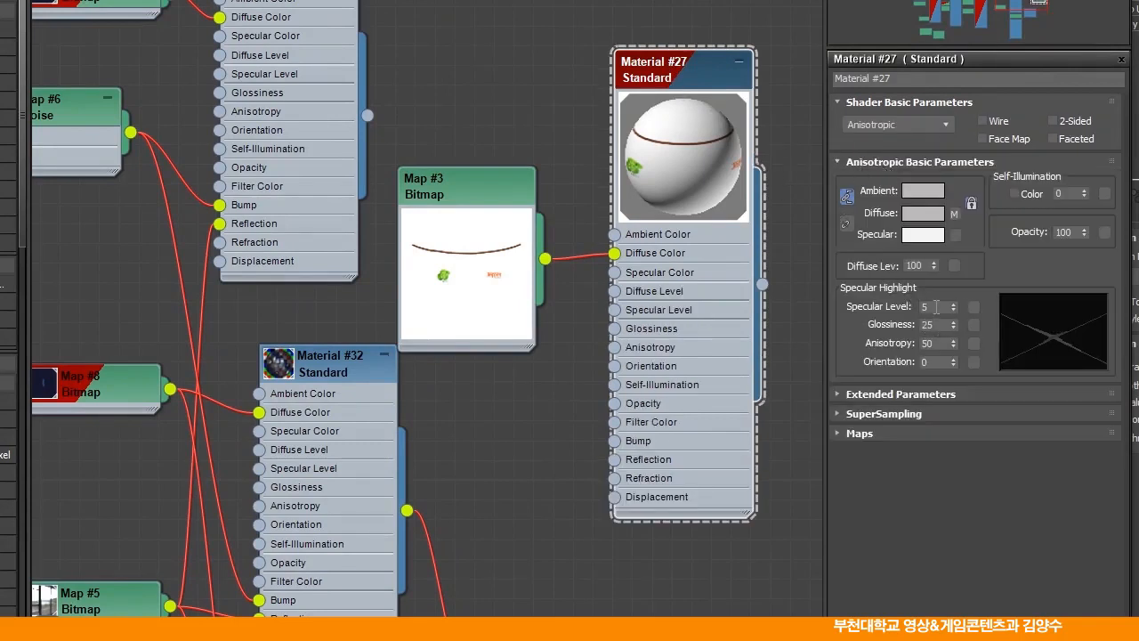
Set Material #27's Specular Level to 50 and Glossiness to 90.
text(50)
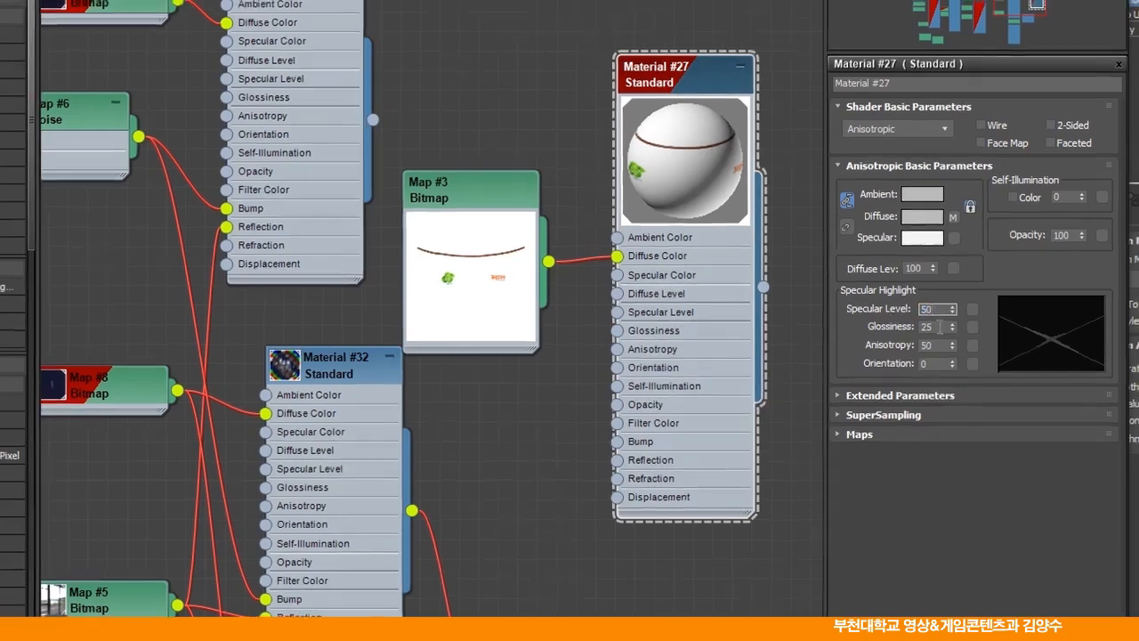
drag(941, 326, 873, 323)
text(90)
key(Return)
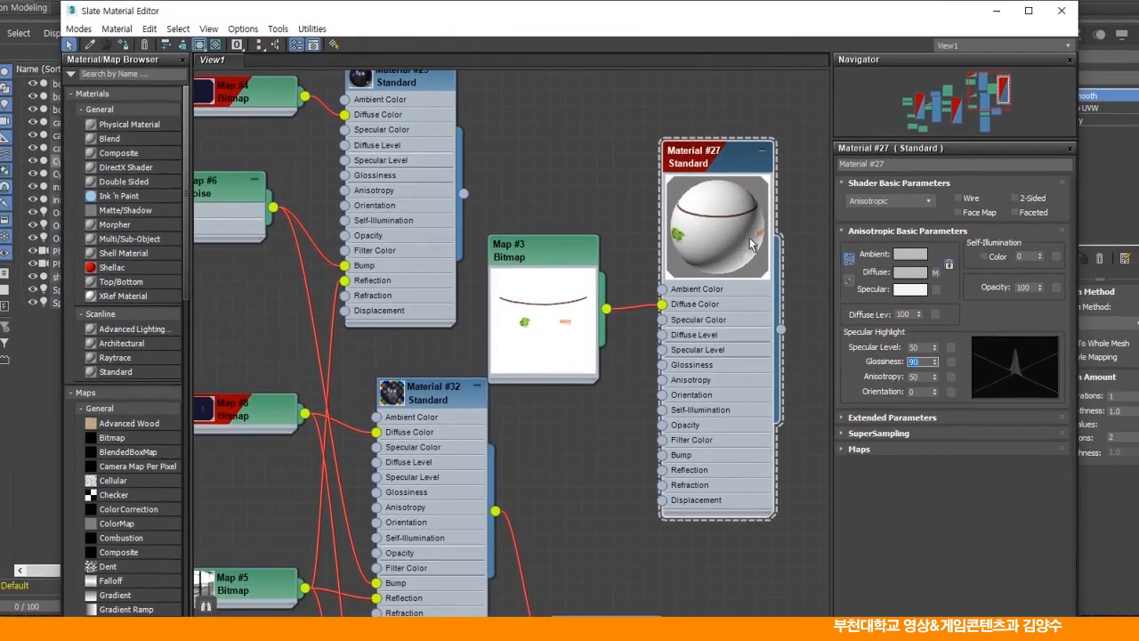
Rearrange the cup material's nodes and connect the Map #5 bitmap to Material #27's Reflection input.
drag(715, 166, 731, 149)
drag(562, 267, 578, 188)
scroll(577, 384, down, 5)
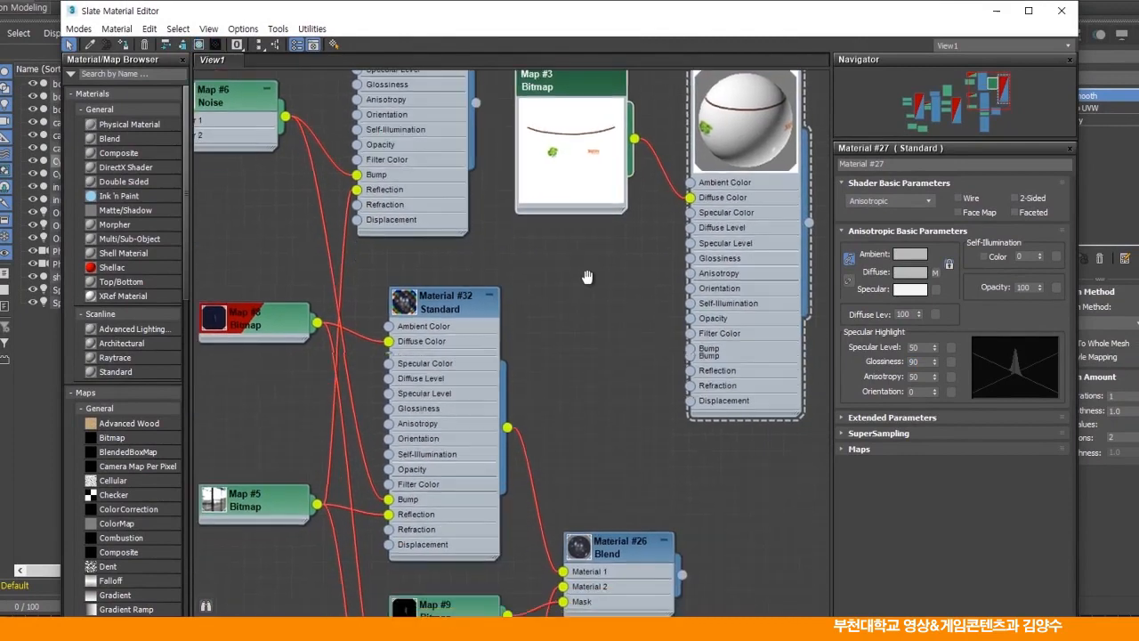
drag(404, 426, 655, 328)
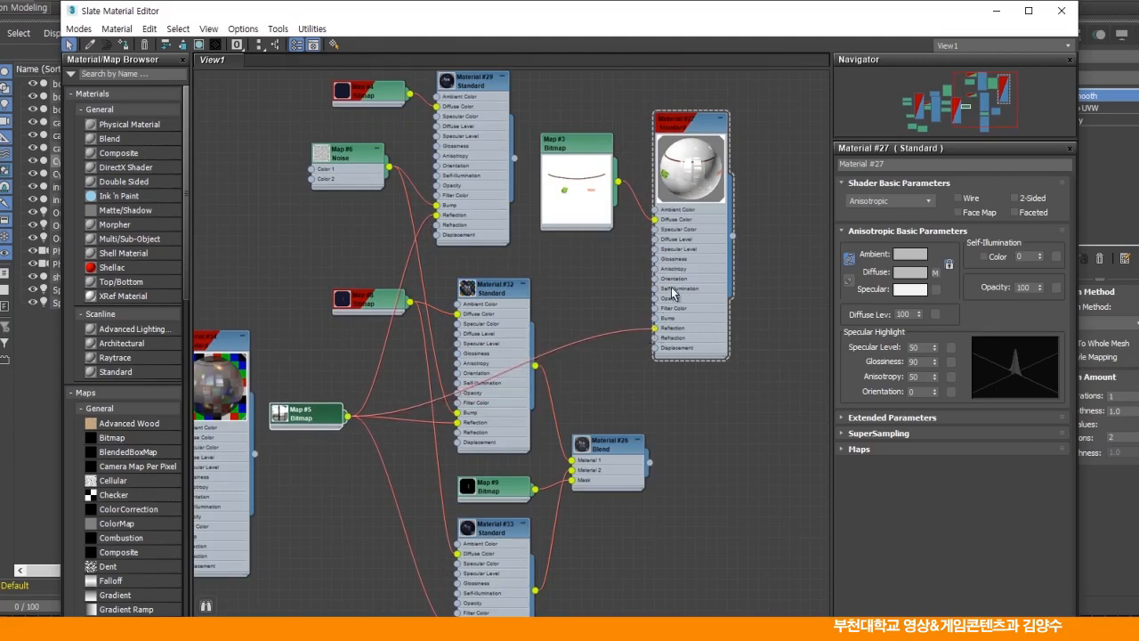
Tidy the Material #27 node's position and set its Reflection map amount to 5.
click(692, 130)
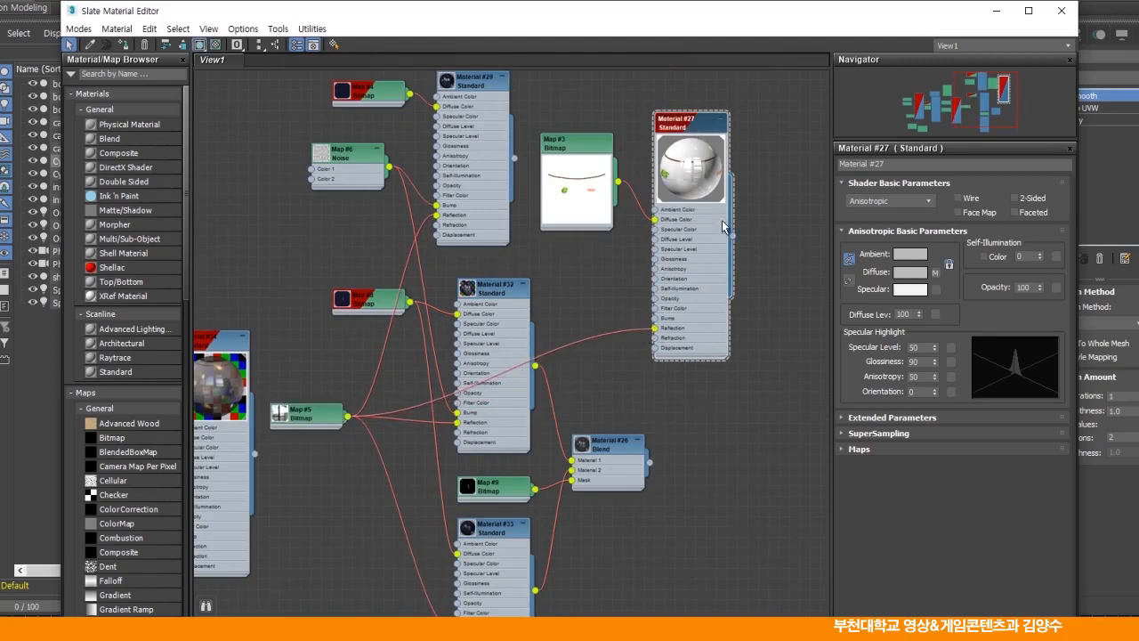
scroll(712, 222, up, 5)
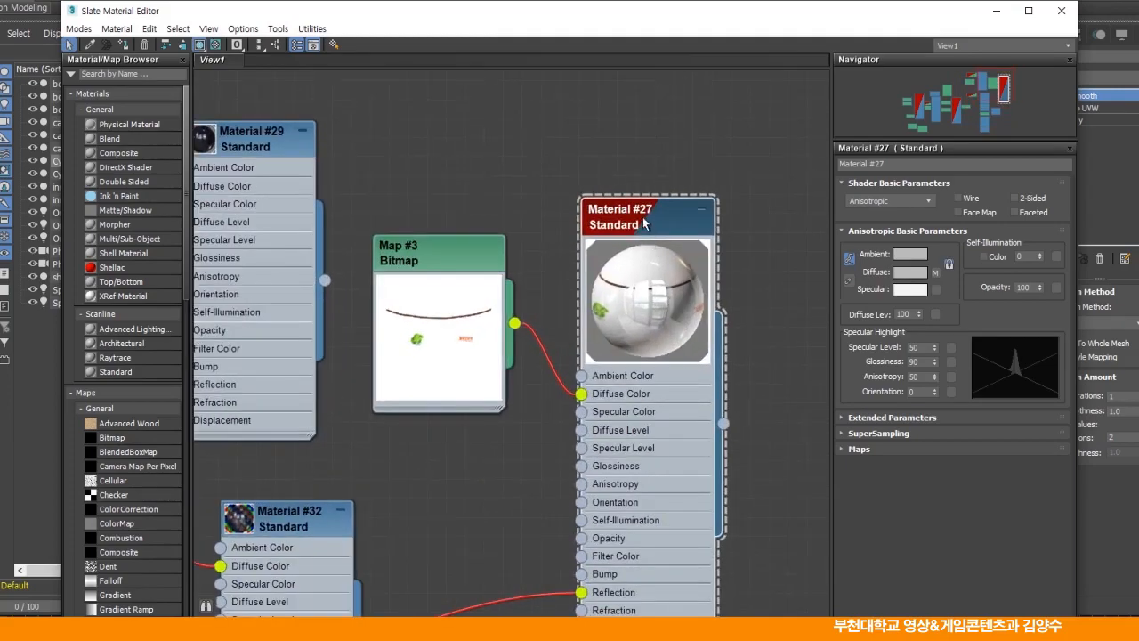
drag(647, 228, 634, 162)
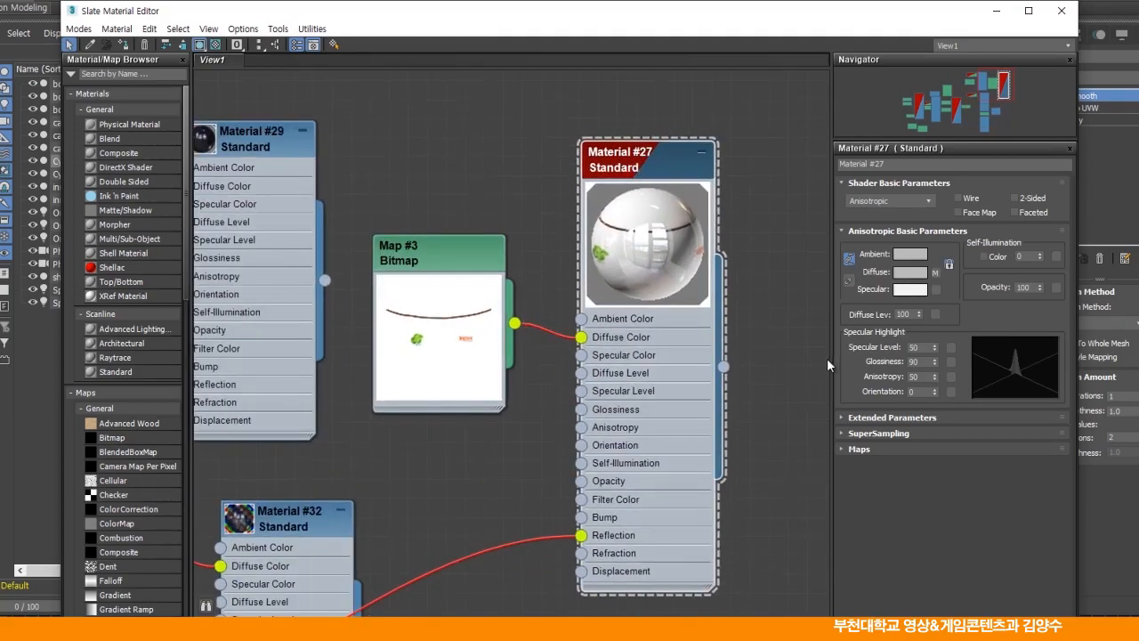
click(845, 447)
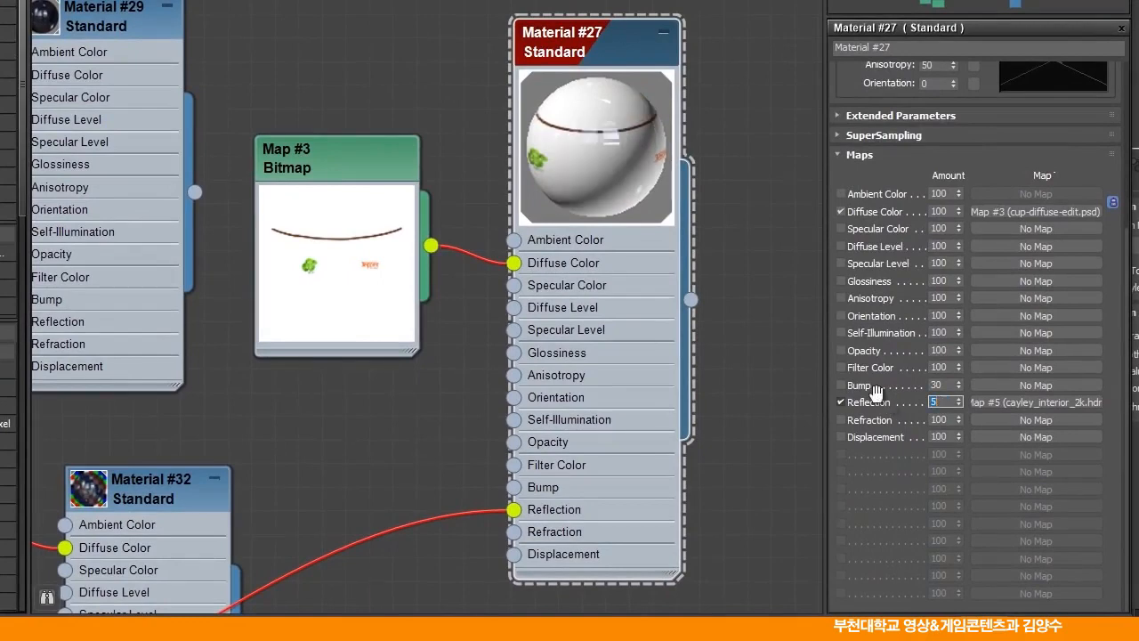
drag(344, 178, 366, 178)
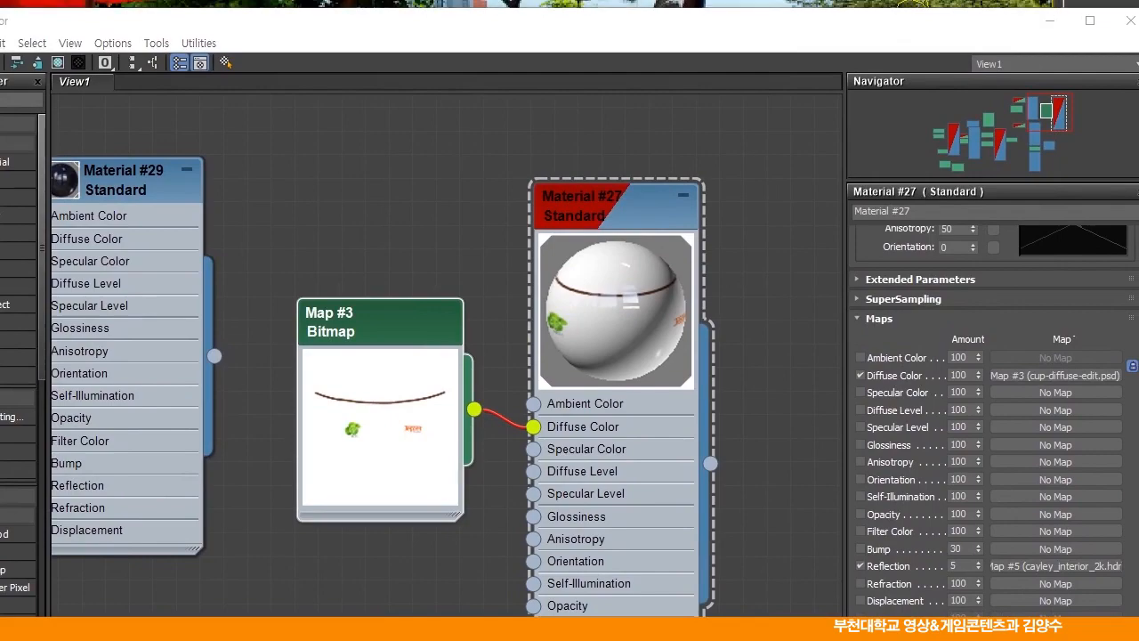
Render the PhysCamera001 view to check the cups, and close the rendered image and the render settings.
key(F10)
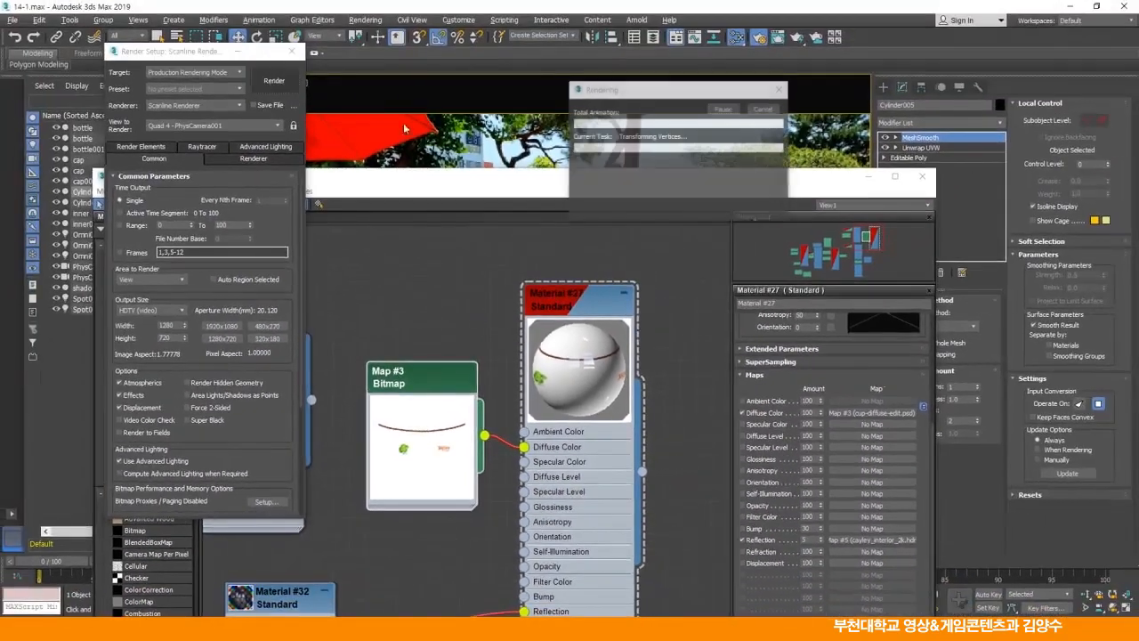
click(623, 185)
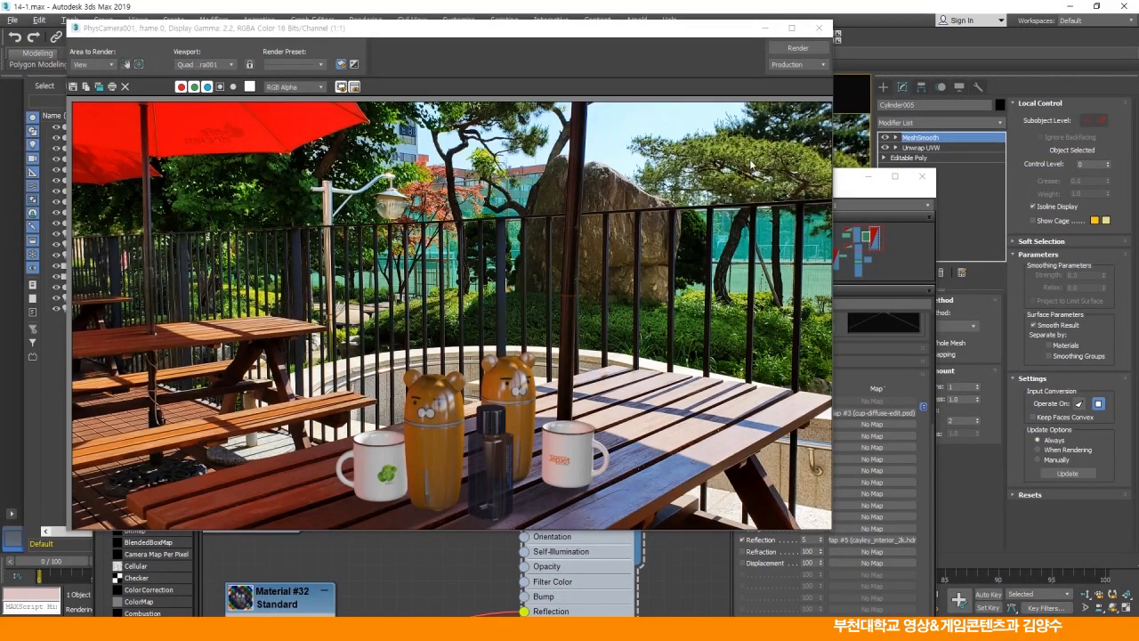
click(819, 27)
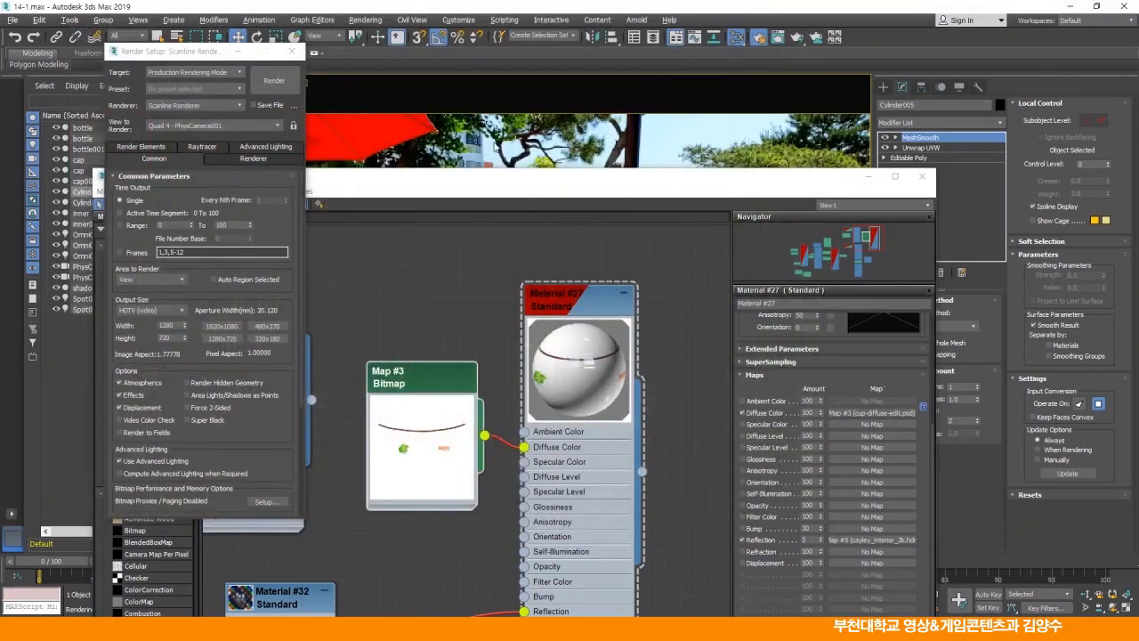
click(291, 51)
Maximize the material editor, enlarge the Map #4 bitmap's preview, and space it apart from the Material #29 node.
drag(374, 176, 374, 3)
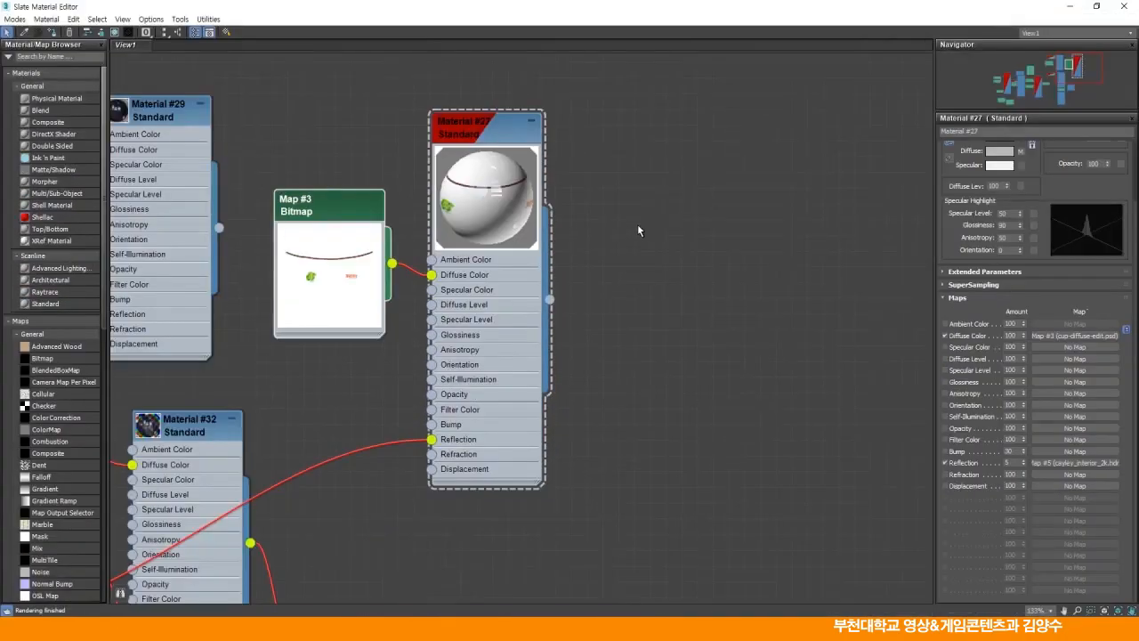
middle_drag(329, 359, 614, 284)
scroll(614, 284, down, 2)
middle_drag(436, 129, 560, 260)
scroll(560, 260, up, 3)
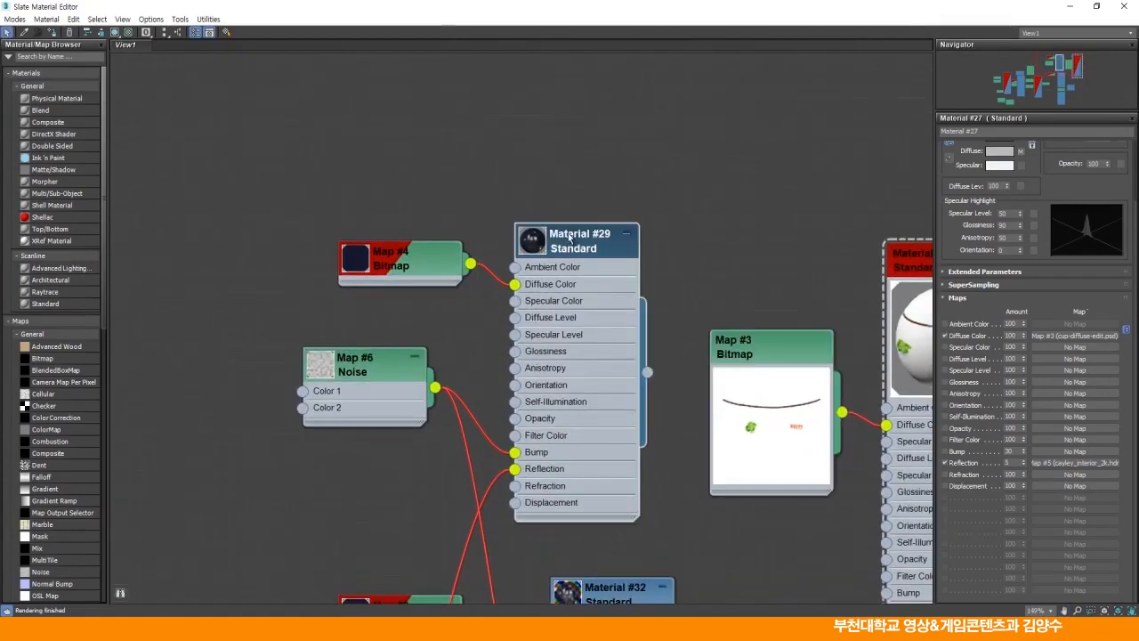
drag(546, 218, 555, 207)
drag(396, 259, 300, 149)
double_click(304, 242)
drag(550, 204, 566, 184)
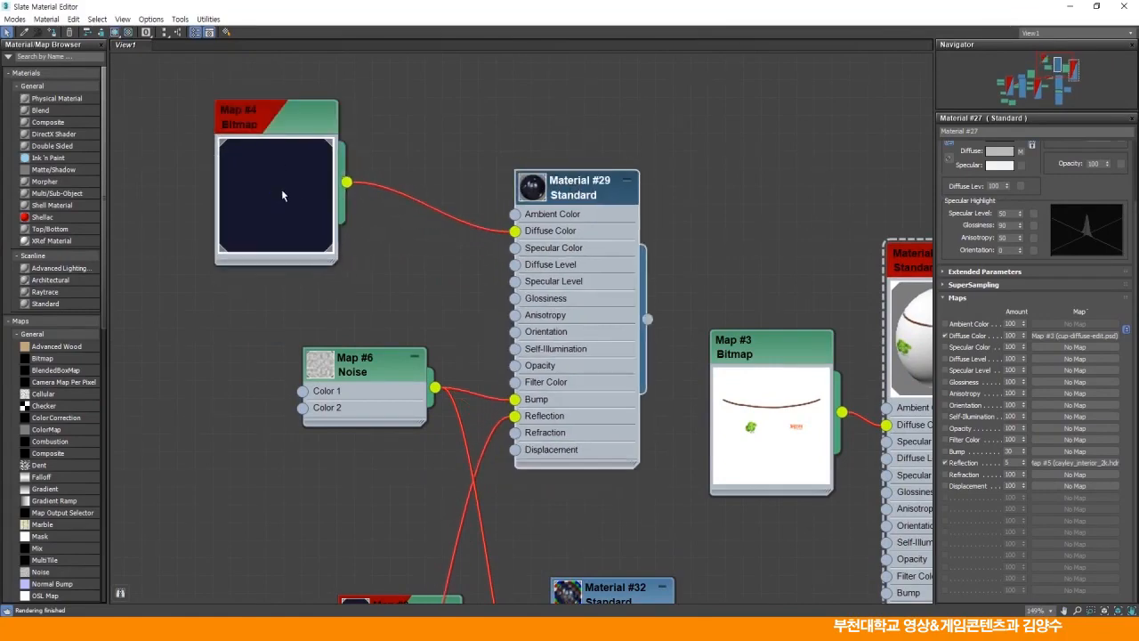
Enable the color map in the Map #4 bitmap's output settings and set it to RGB mode.
click(282, 129)
click(948, 473)
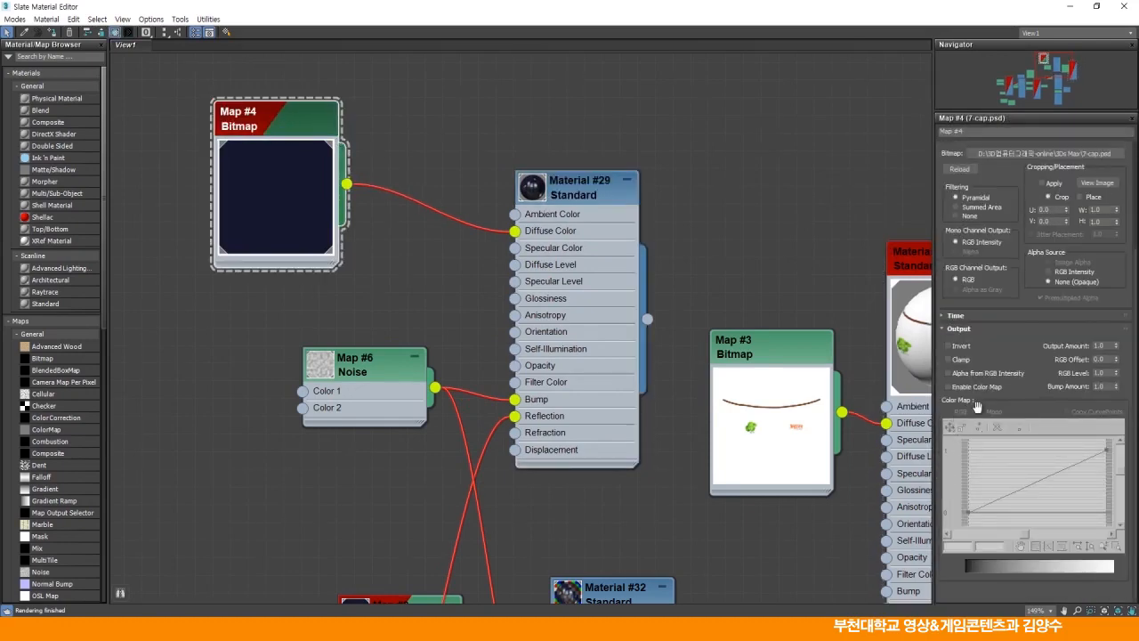
click(949, 386)
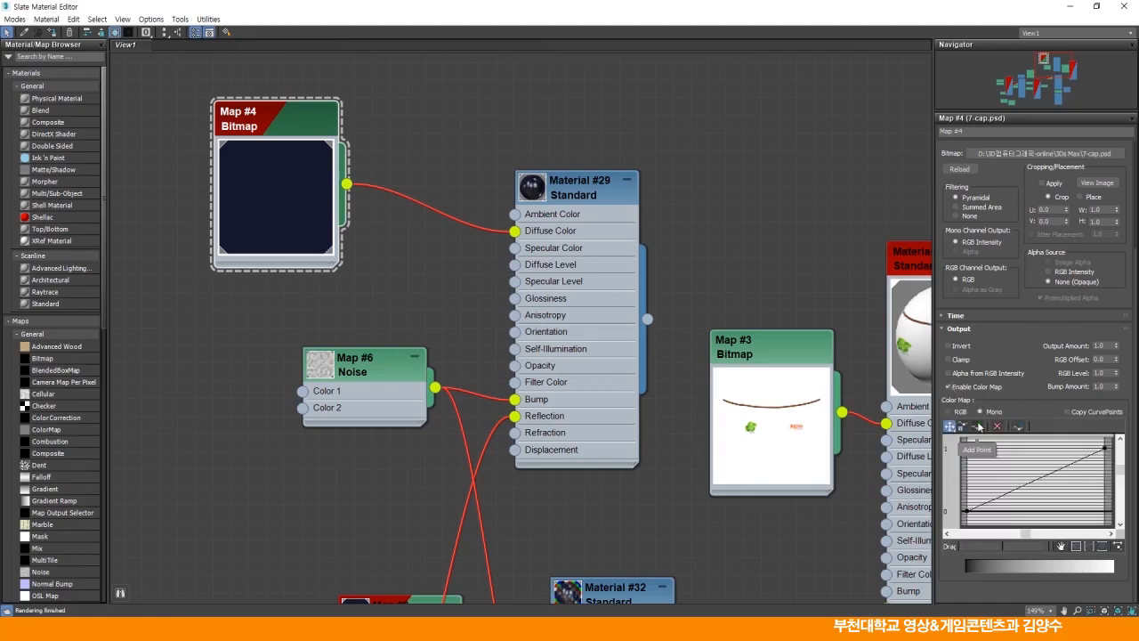
click(949, 413)
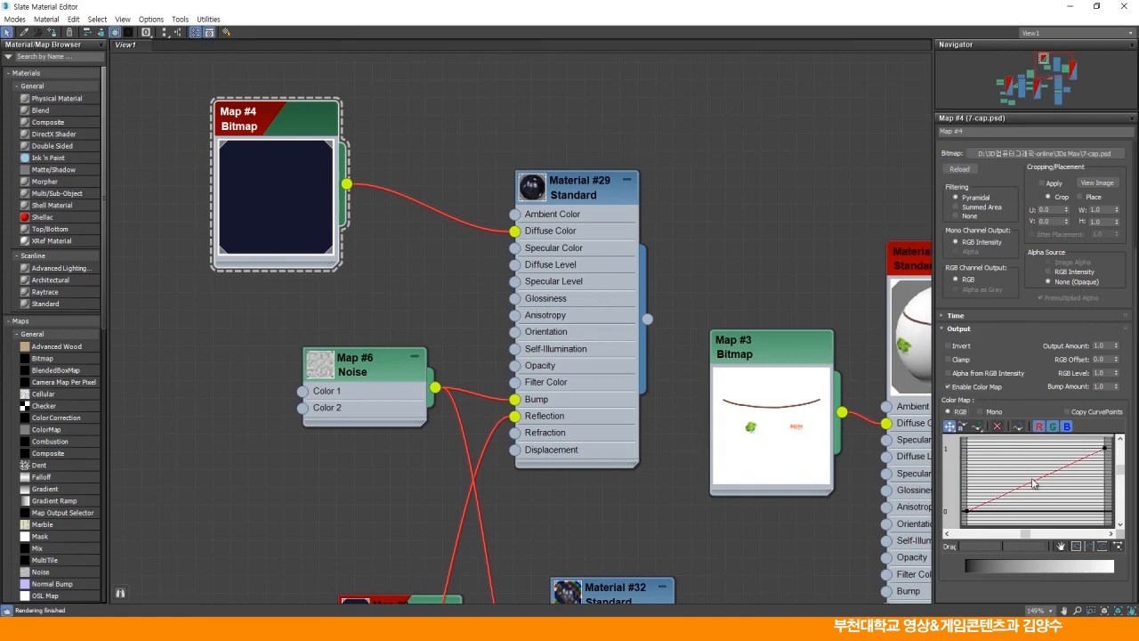
Add a point near the middle of Map #4's color curve and raise it above 1.5 to brighten the navy image.
click(977, 426)
click(1034, 481)
click(950, 426)
drag(1032, 480, 1028, 456)
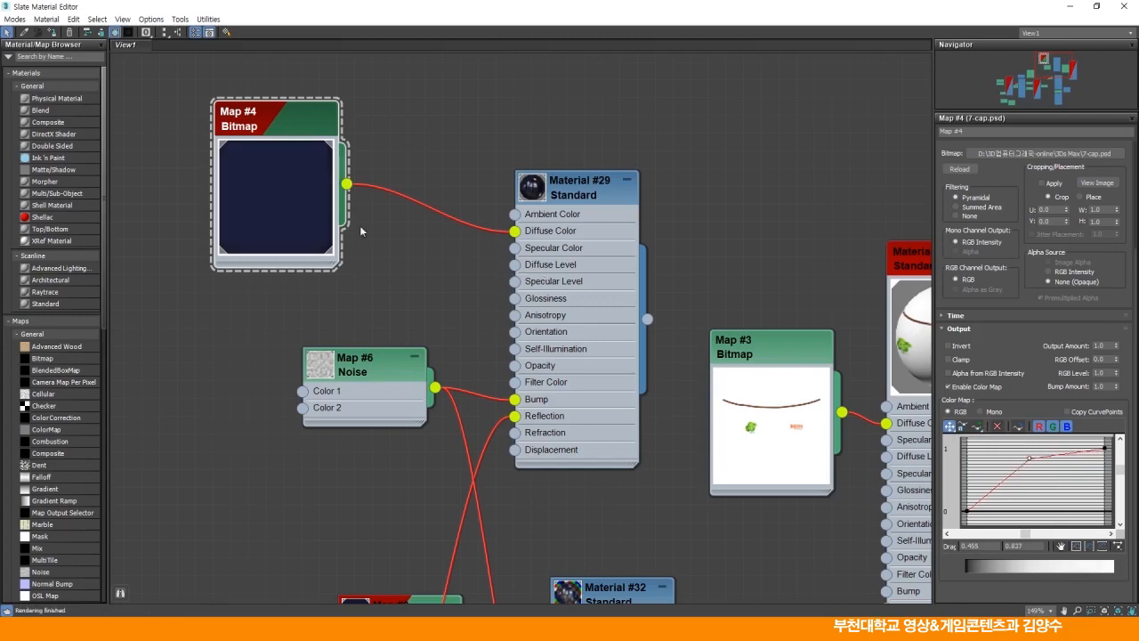
drag(1029, 456, 1025, 442)
drag(1120, 497, 1026, 464)
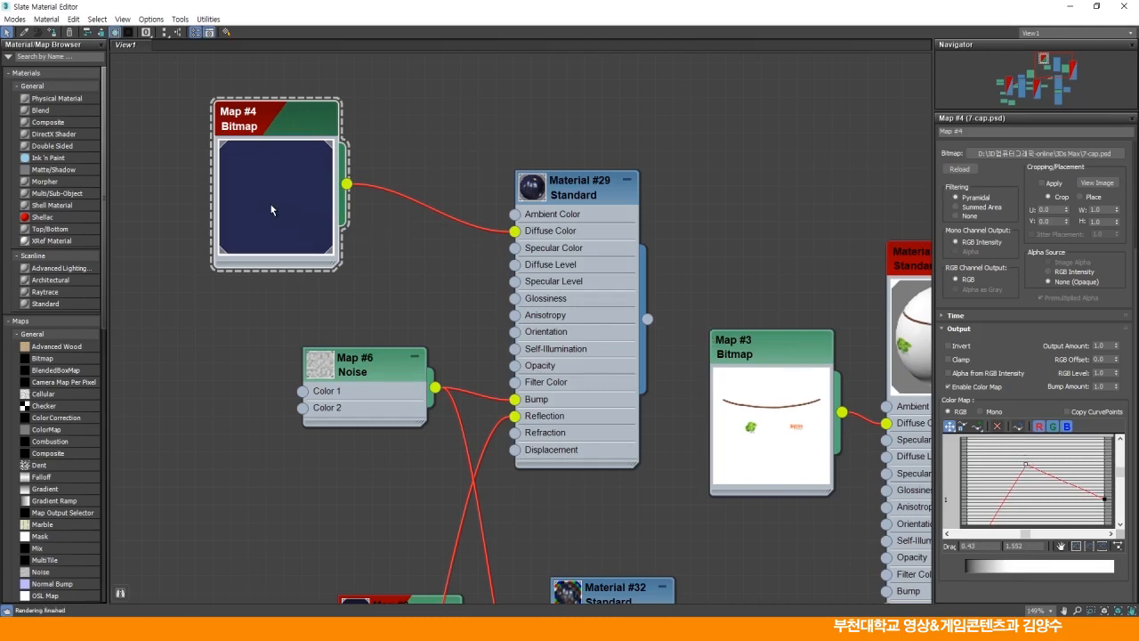
drag(1026, 463, 1023, 447)
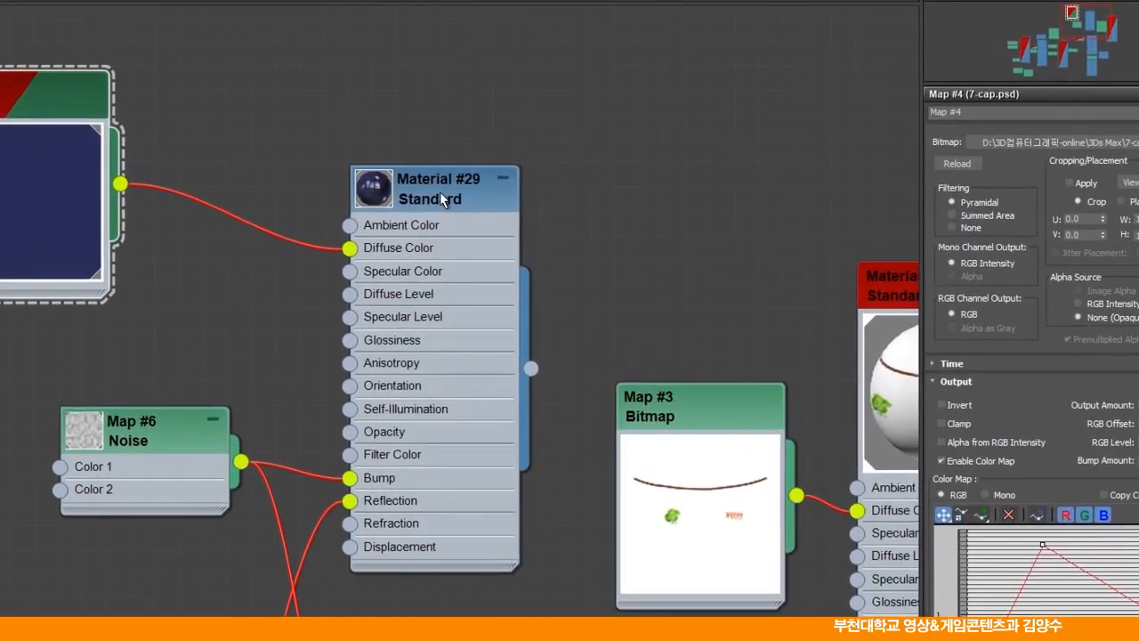
Move the Map #6 Noise node farther away from the Material #29 node.
click(440, 191)
scroll(245, 359, down, 3)
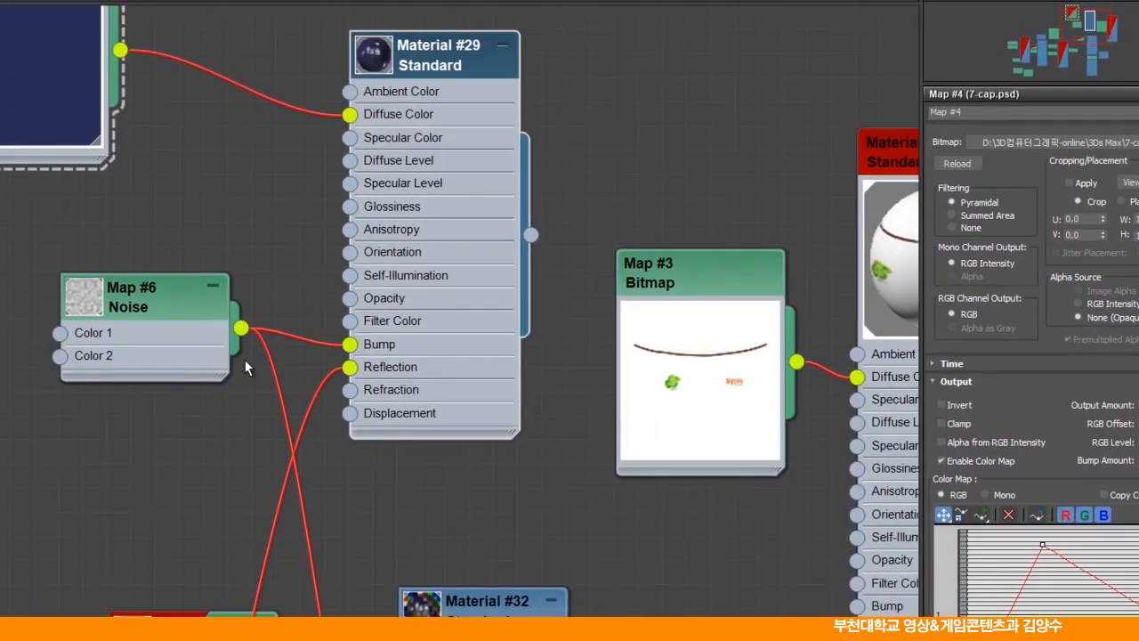
drag(156, 297, 83, 321)
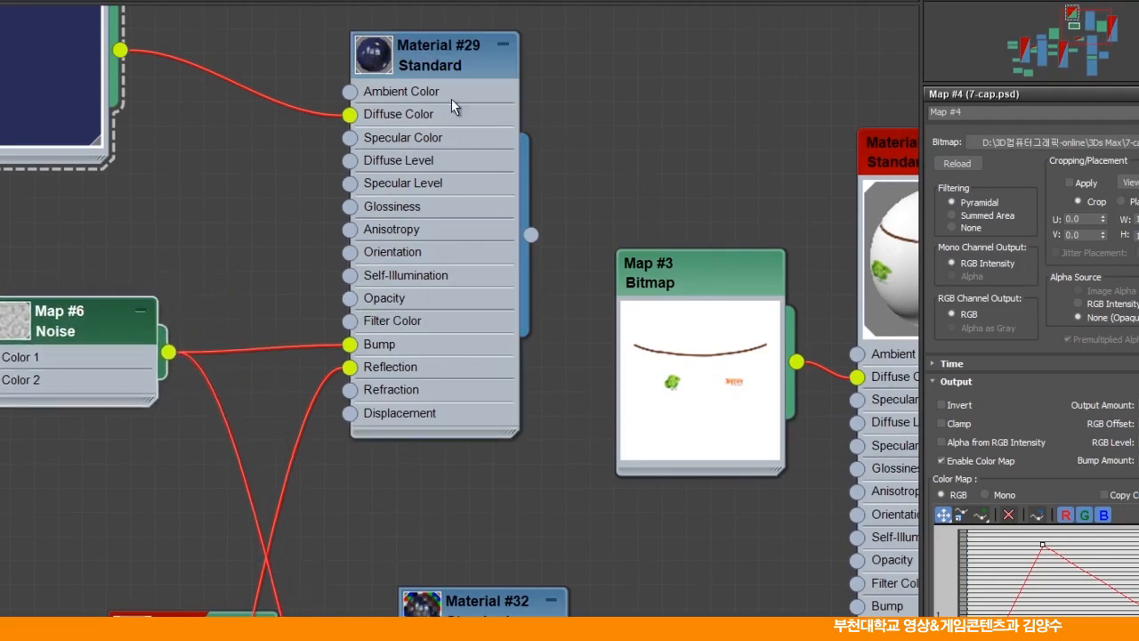
Set Material #29's Reflection map amount to 8 and adjust the Map #6 Noise node's placement.
double_click(431, 52)
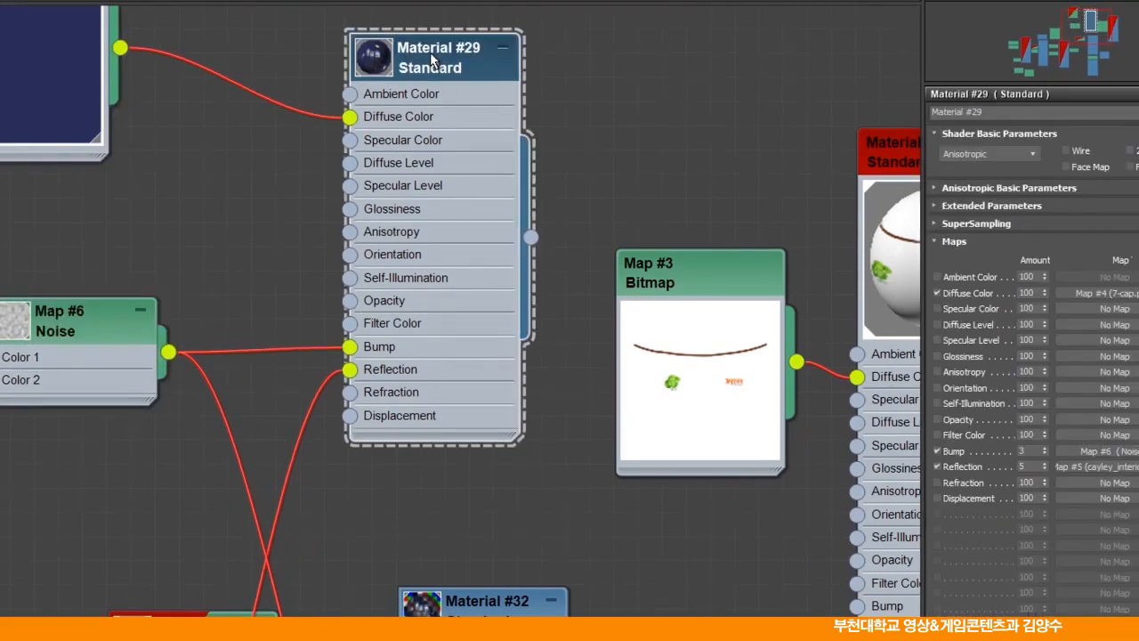
middle_drag(260, 150, 259, 227)
double_click(1024, 467)
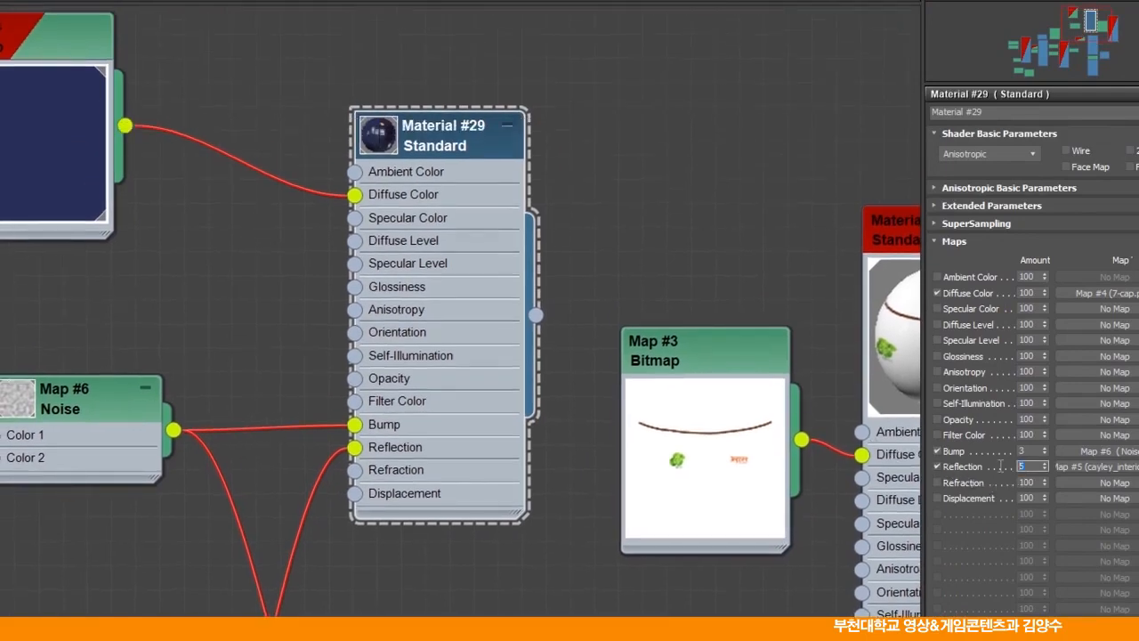
text(8)
middle_drag(224, 419, 240, 331)
drag(99, 322, 51, 325)
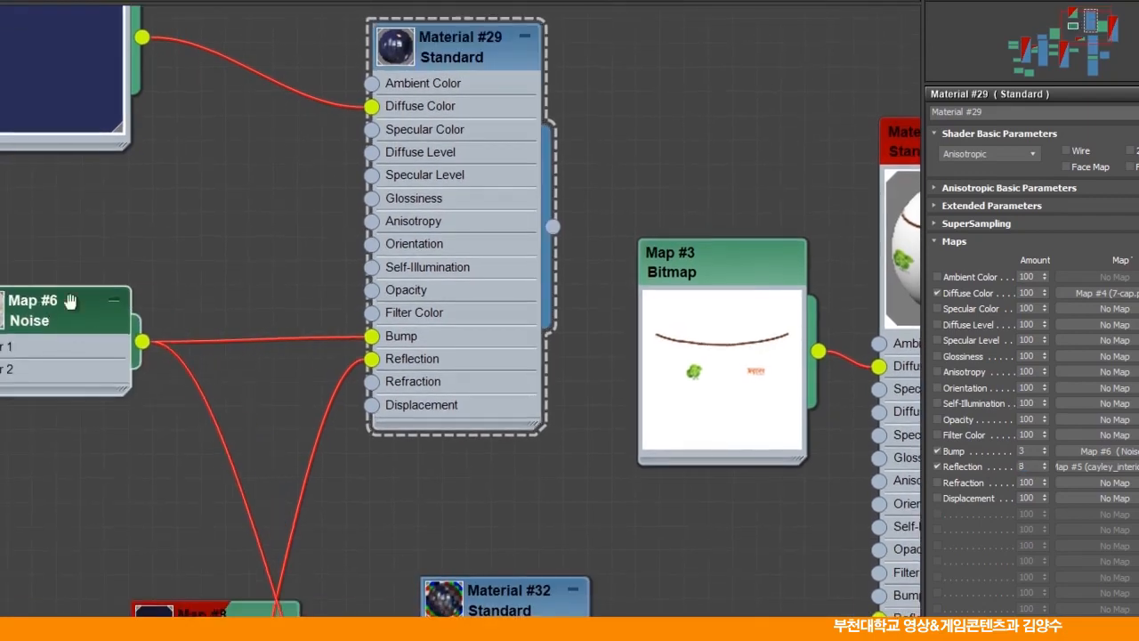
Disconnect the Map #6 Noise node from Material #29's Bump input.
middle_drag(71, 312, 73, 277)
drag(372, 303, 282, 229)
middle_drag(281, 235, 310, 176)
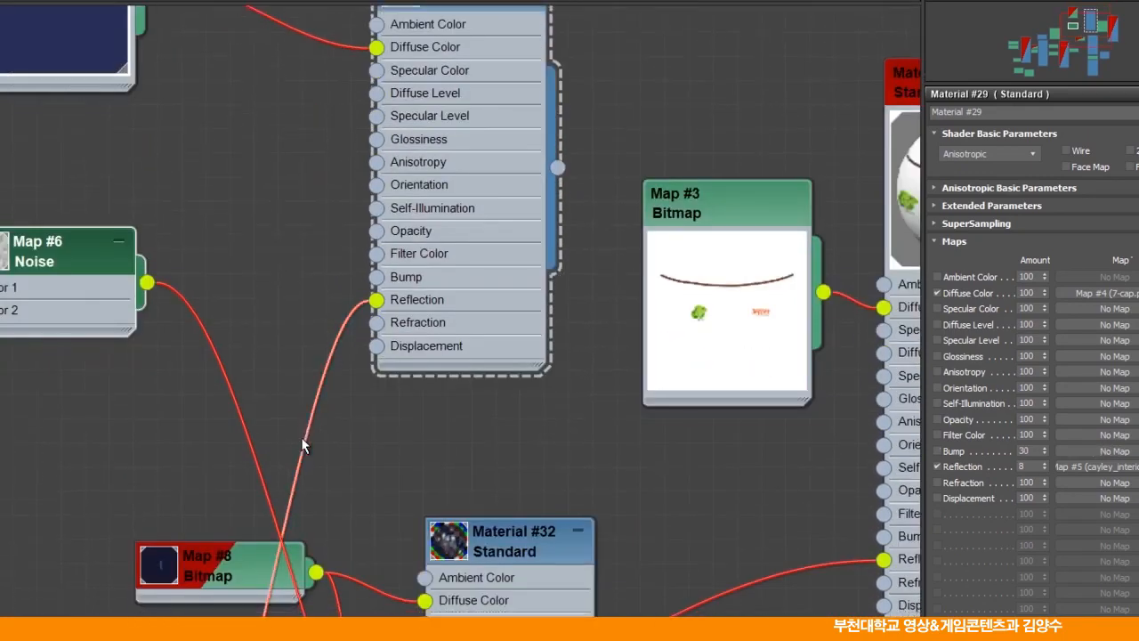
Enlarge Material #32's node preview and set its Reflection map amount to 10.
middle_drag(300, 437, 295, 222)
middle_drag(292, 272, 297, 218)
drag(147, 586, 148, 538)
middle_drag(347, 464, 276, 508)
click(418, 352)
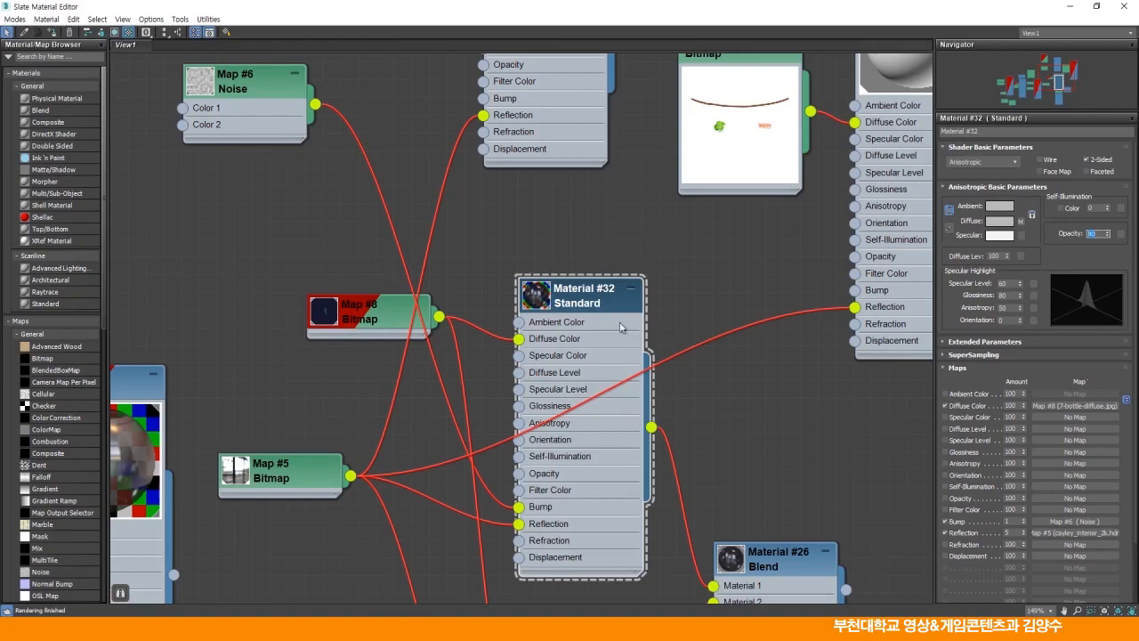
double_click(536, 295)
drag(562, 309, 581, 256)
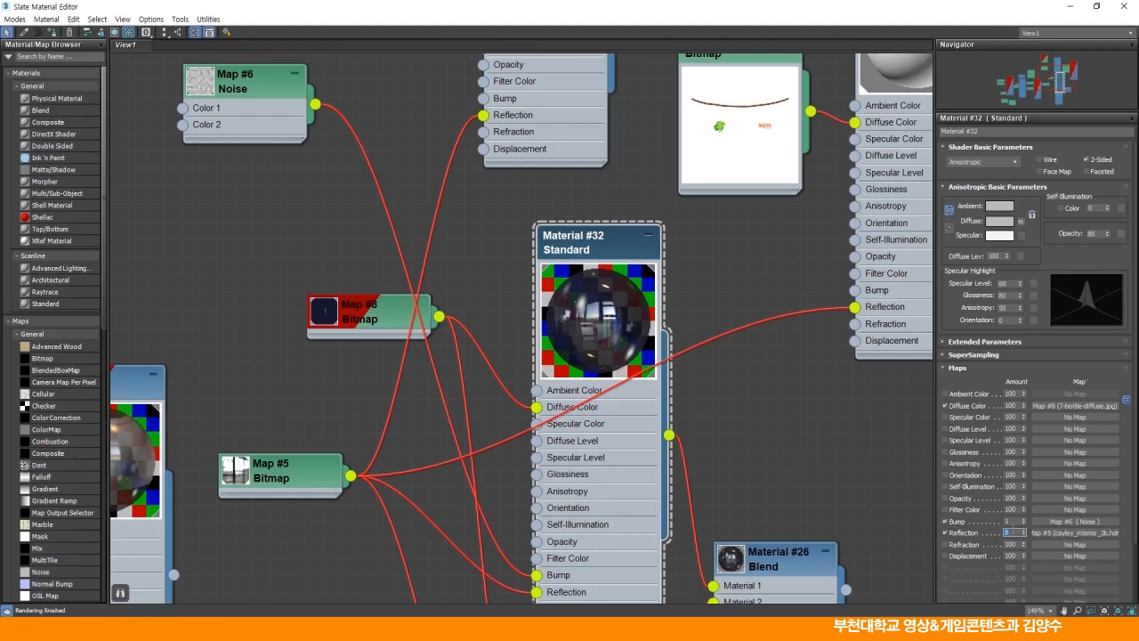
text(0)
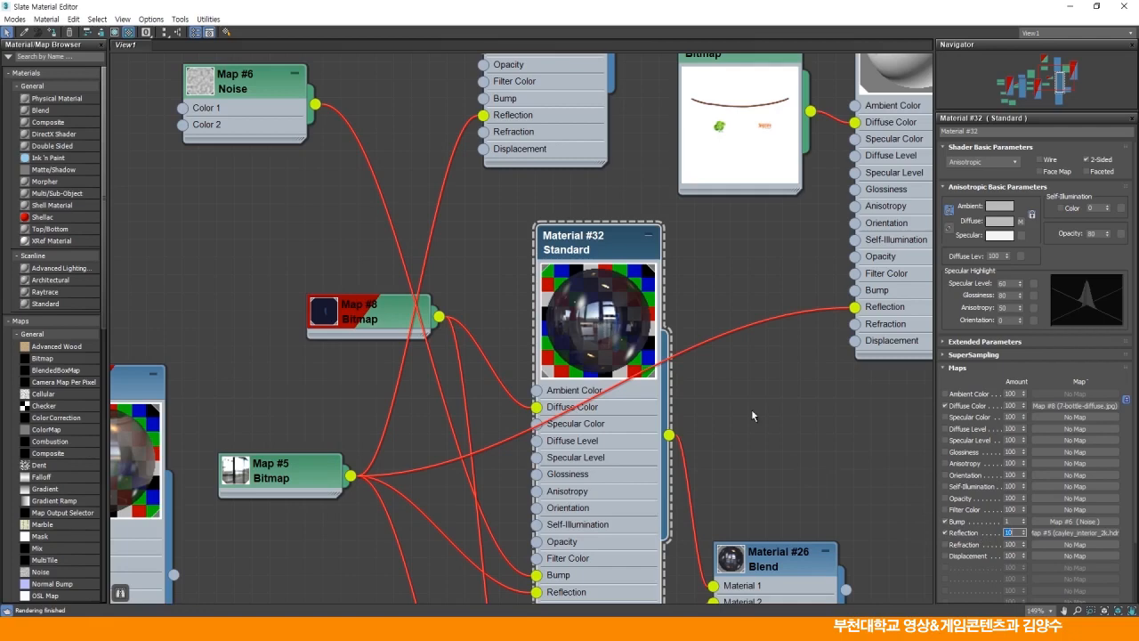
Move the Map #8 Bitmap and Material #33 nodes clear of their neighbours and open Material #33's parameters.
drag(392, 318, 322, 282)
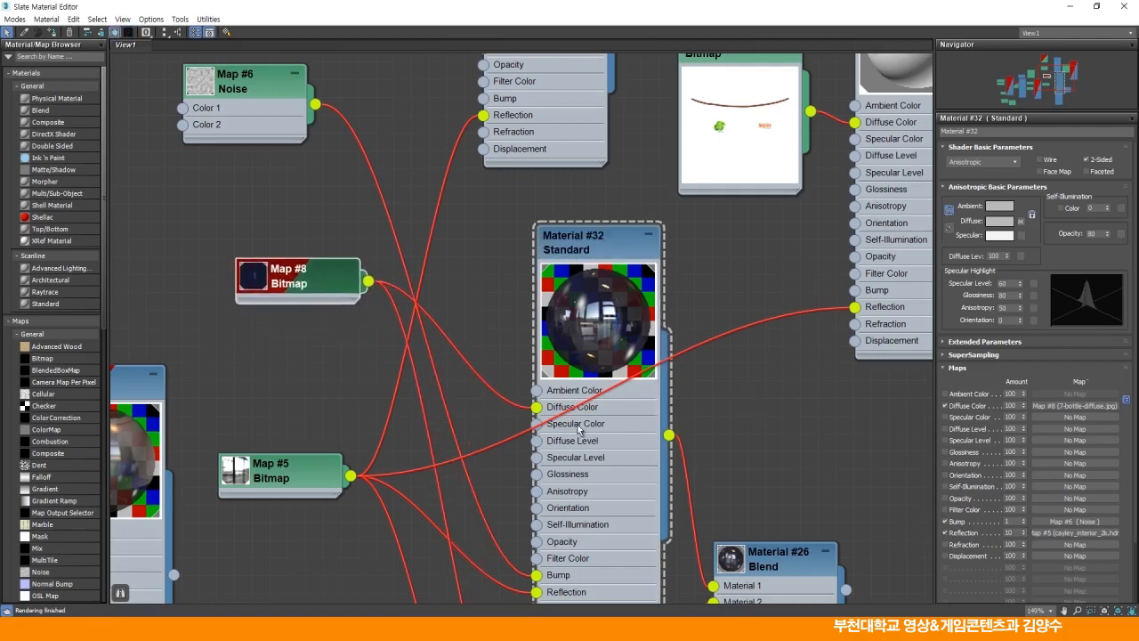
middle_drag(601, 450, 619, 424)
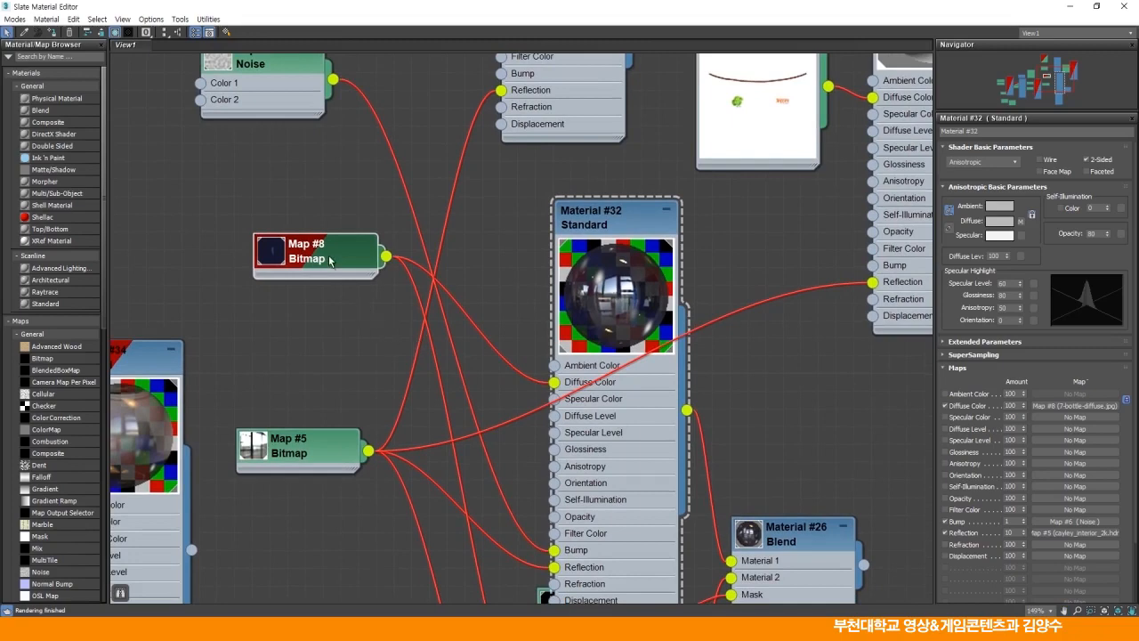
middle_drag(635, 467, 611, 280)
middle_drag(580, 475, 579, 306)
drag(578, 316, 537, 326)
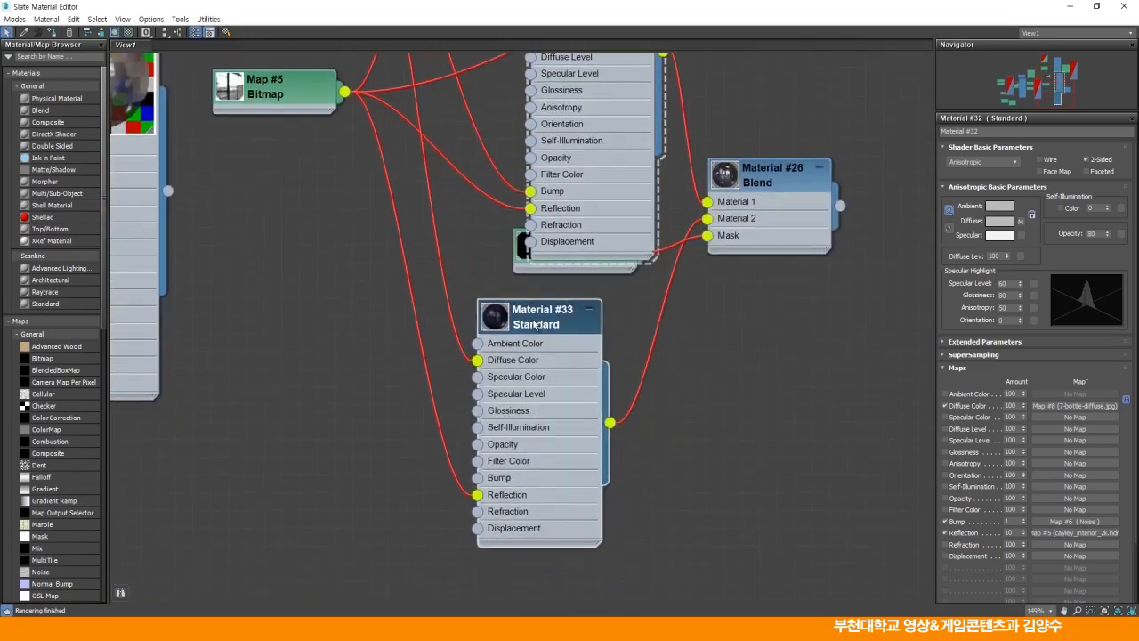
click(532, 324)
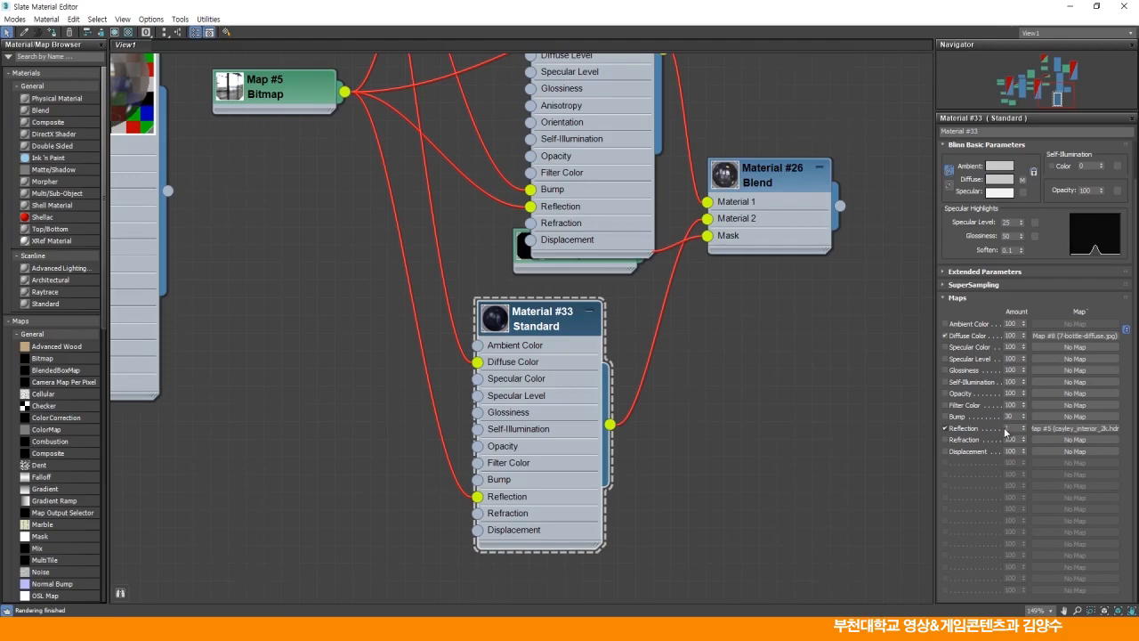
drag(1037, 308, 1037, 366)
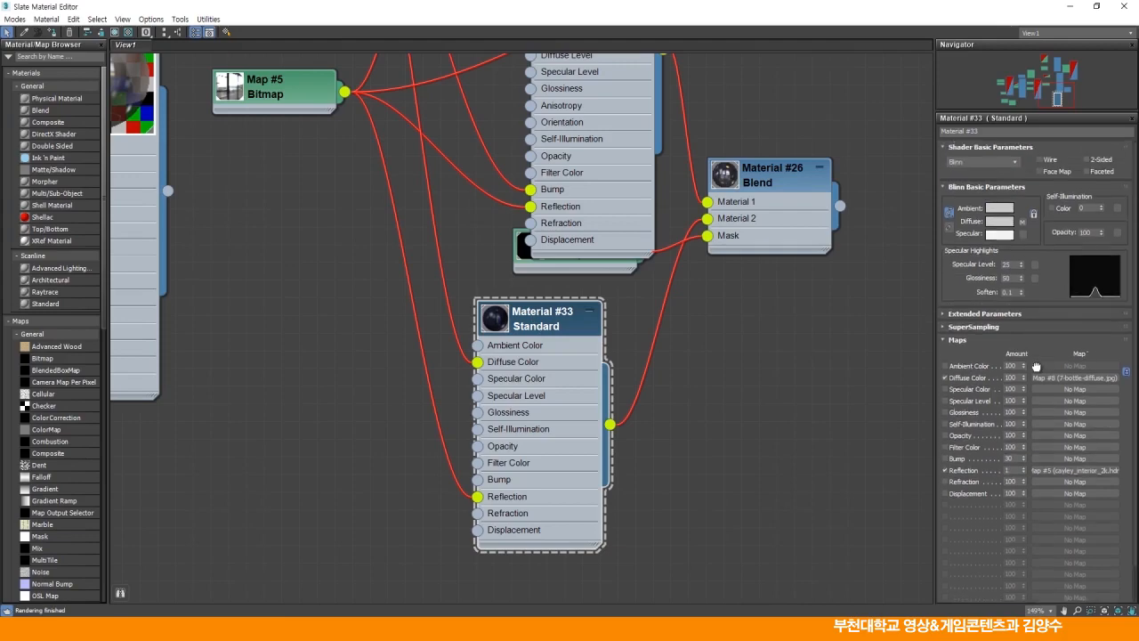
Move the Map #9 Bitmap out from behind Material #32 and place it beneath the Material #26 Blend node.
middle_drag(634, 189, 652, 271)
drag(575, 323, 708, 373)
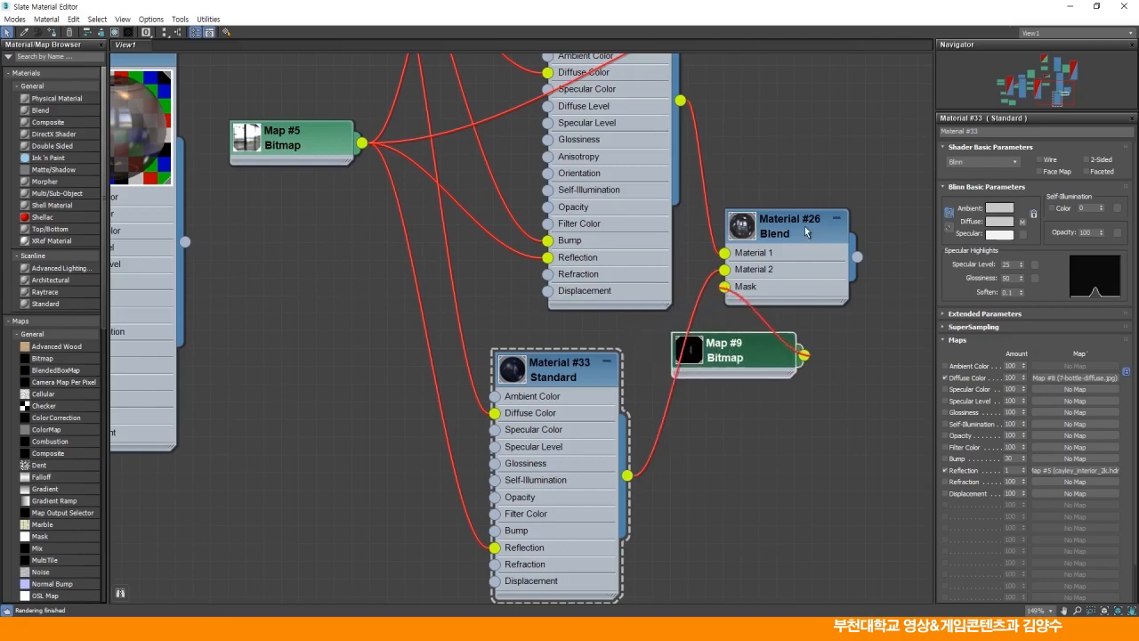
drag(810, 237, 828, 219)
drag(749, 346, 786, 371)
Restore the Slate Material Editor to a smaller window, clear it from the viewport, and render the PhysCamera001 view.
click(1097, 6)
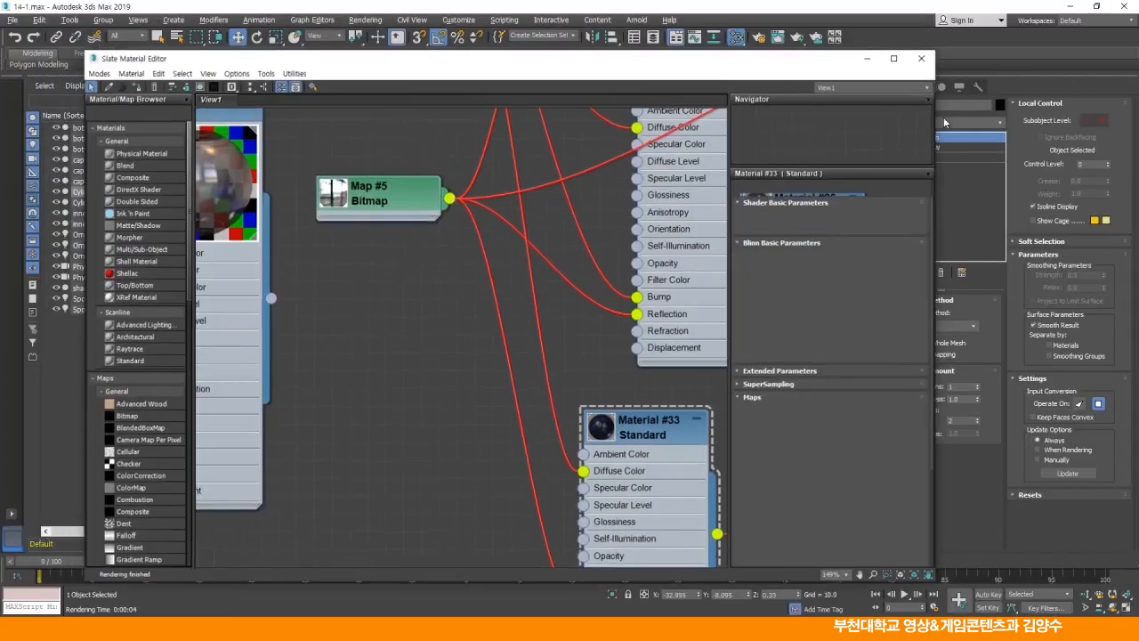
drag(842, 71, 861, 405)
click(759, 39)
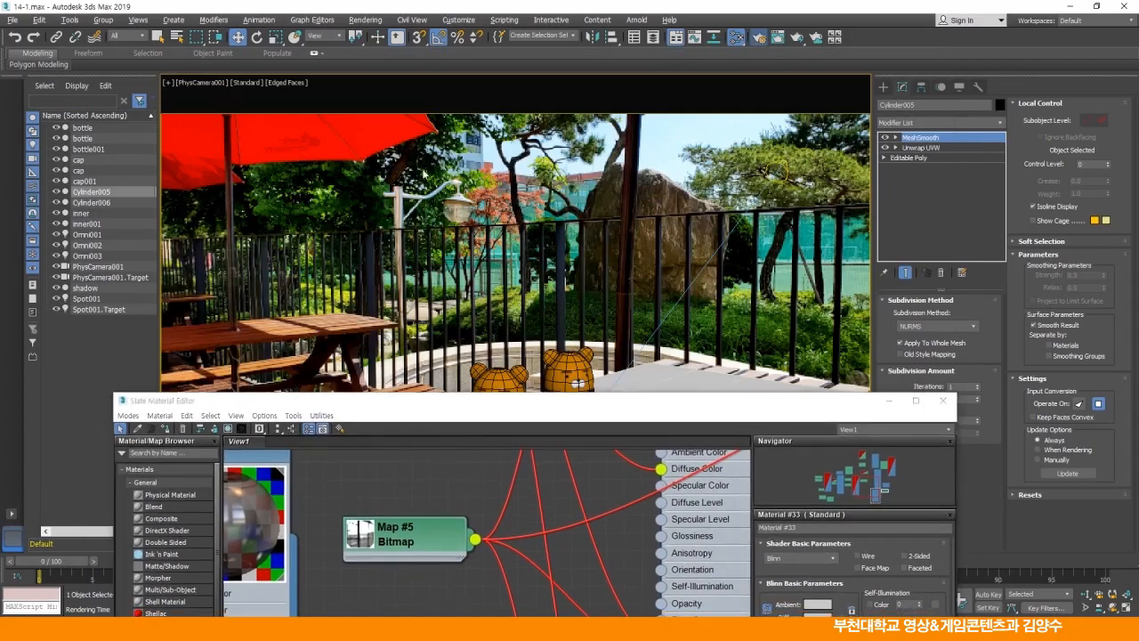
click(273, 80)
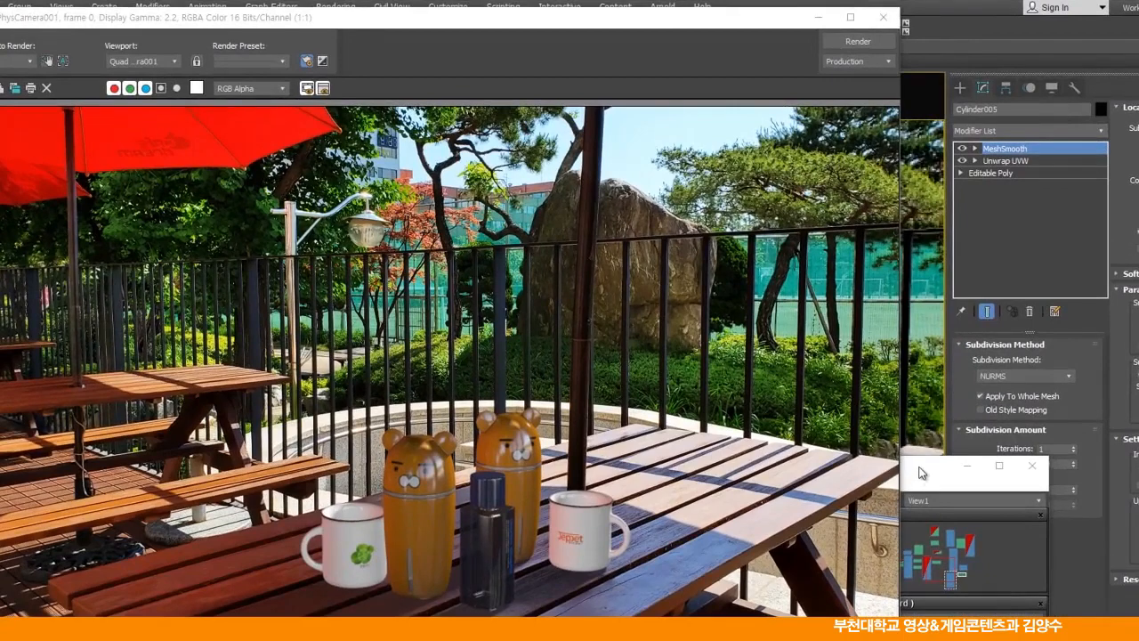
Set Material #32's opacity to 90 and adjust the node's placement in the graph.
click(922, 472)
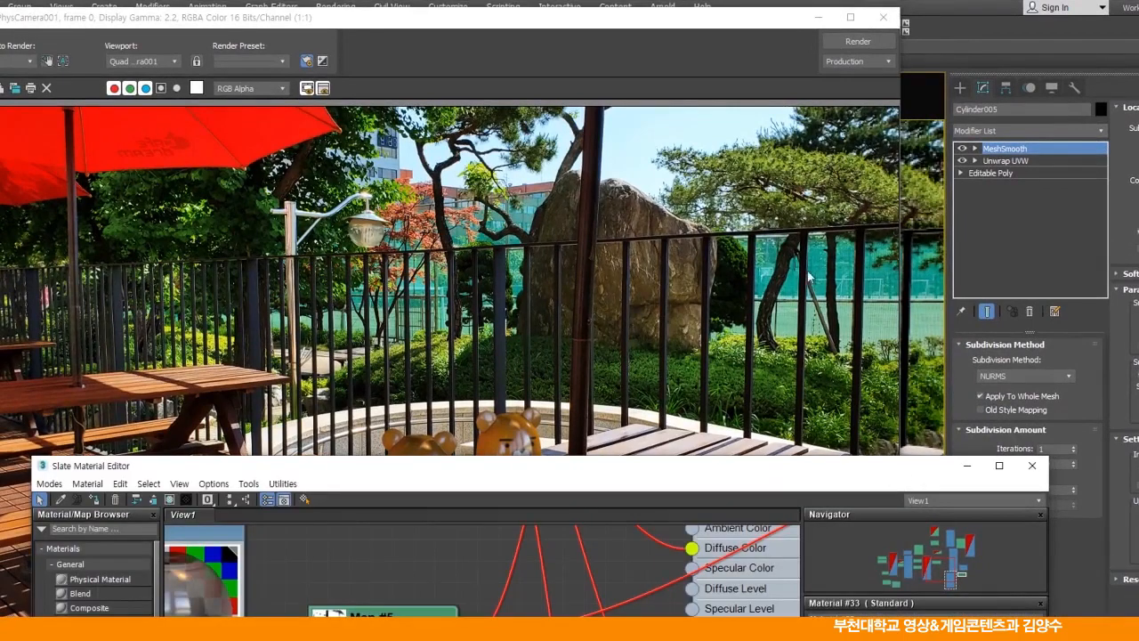
drag(661, 475, 679, 11)
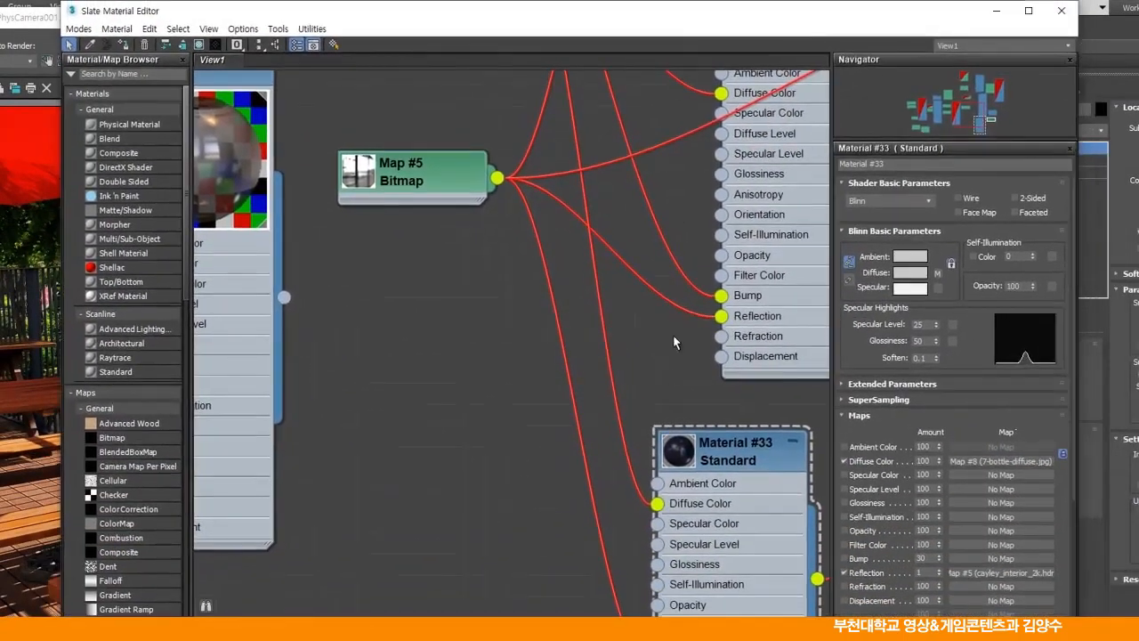
middle_drag(673, 335, 525, 439)
middle_drag(563, 285, 500, 419)
double_click(550, 168)
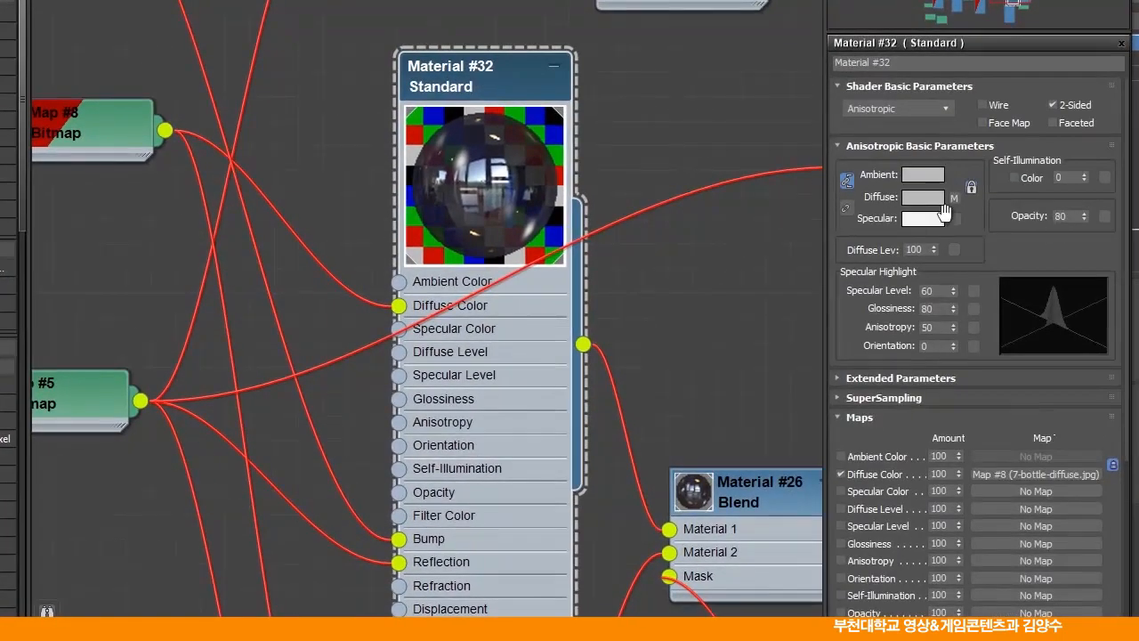
drag(1066, 216, 992, 219)
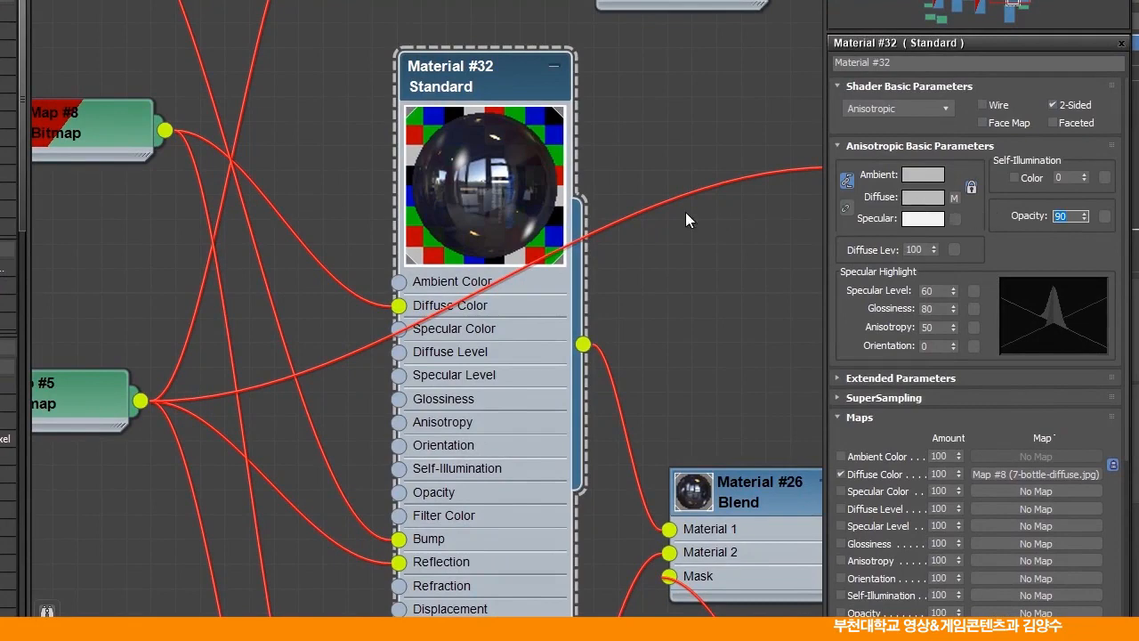
drag(498, 89, 478, 74)
middle_drag(599, 125, 659, 136)
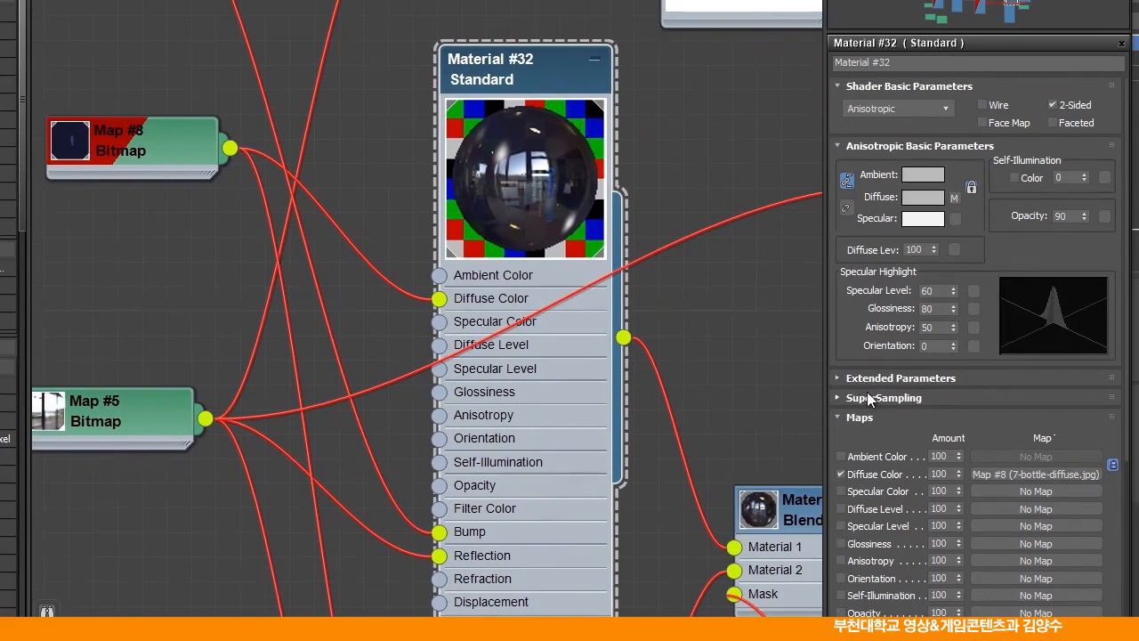
drag(898, 424, 882, 216)
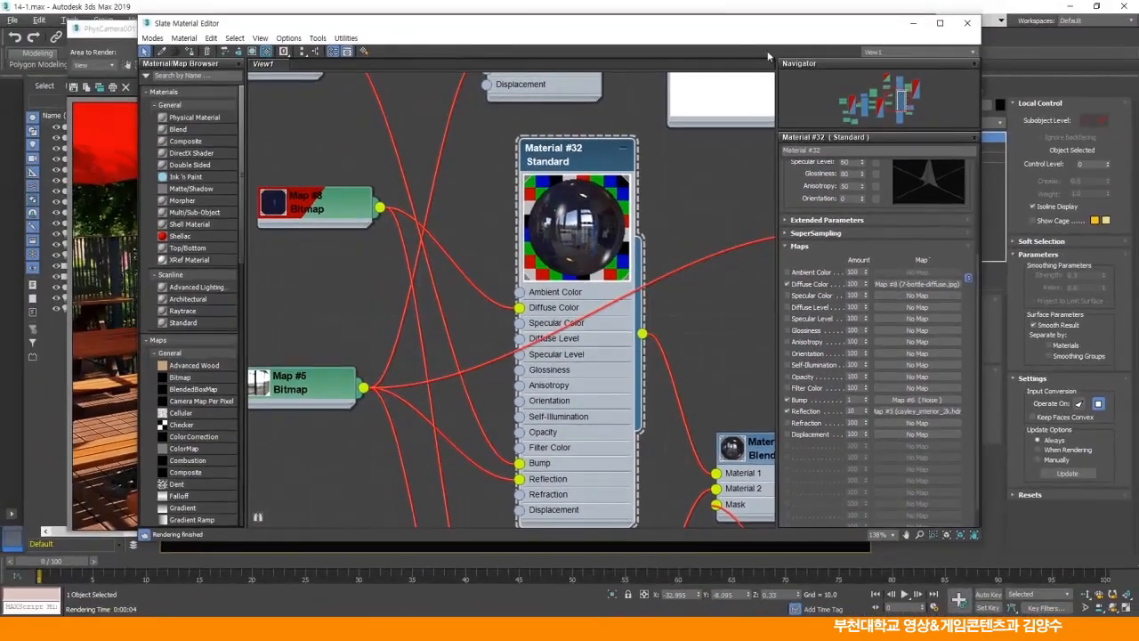
Move the Slate Material Editor off the rendered frame's controls and render the camera view with Material #32's new opacity.
drag(765, 25, 815, 127)
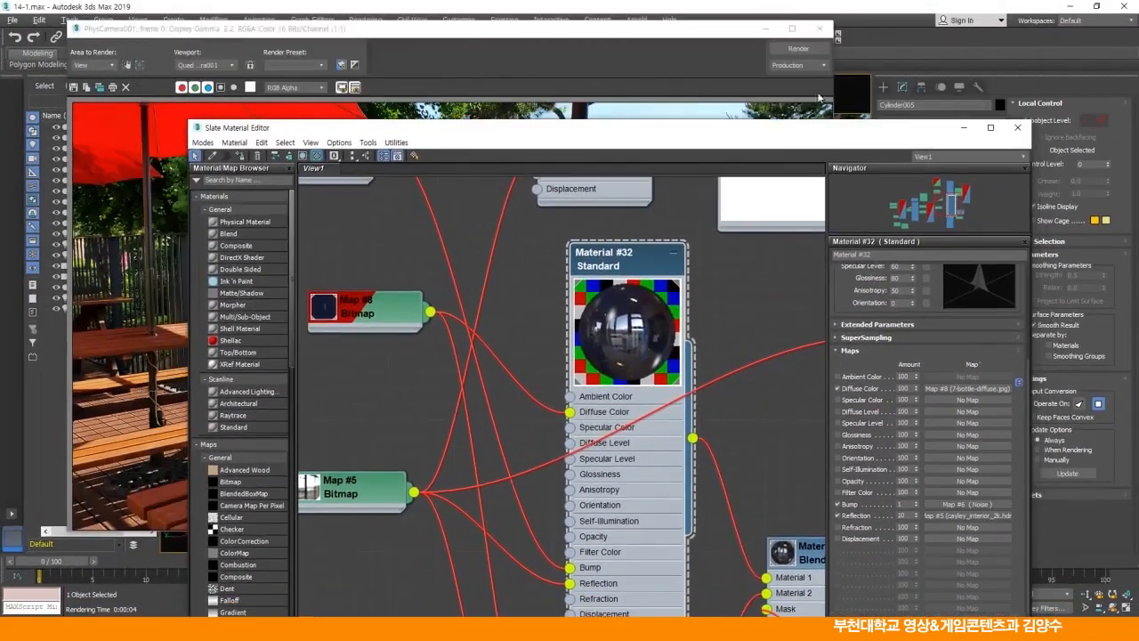
click(797, 51)
click(798, 50)
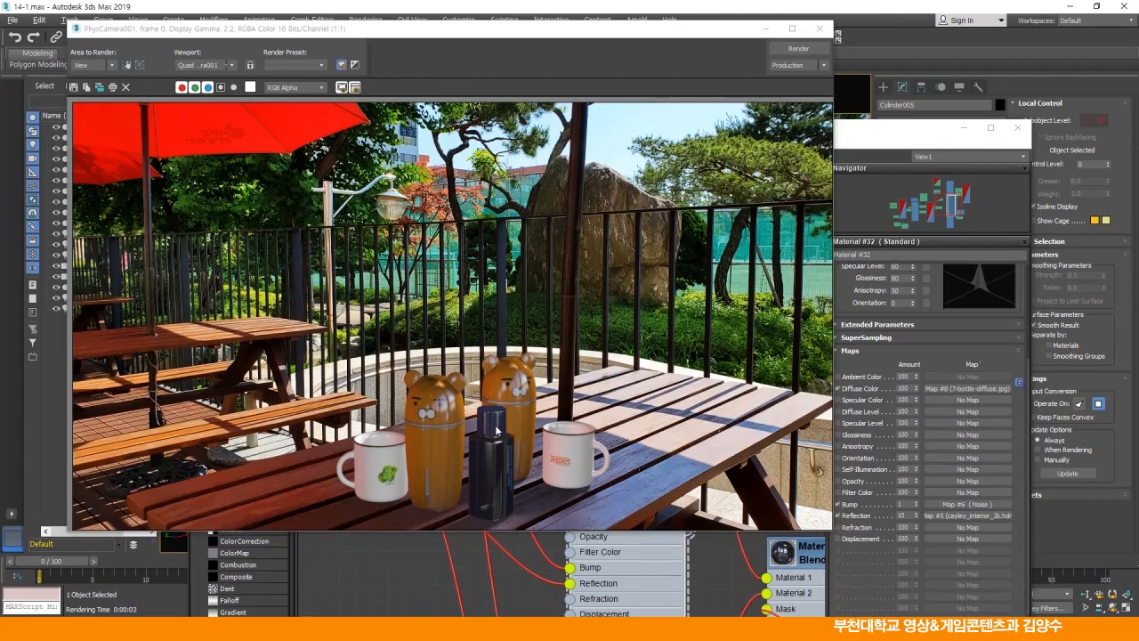
Bring the Slate Material Editor back over the rendered frame and open the Map #4 Bitmap's parameters.
click(894, 140)
drag(728, 135, 772, 28)
middle_drag(483, 69, 563, 470)
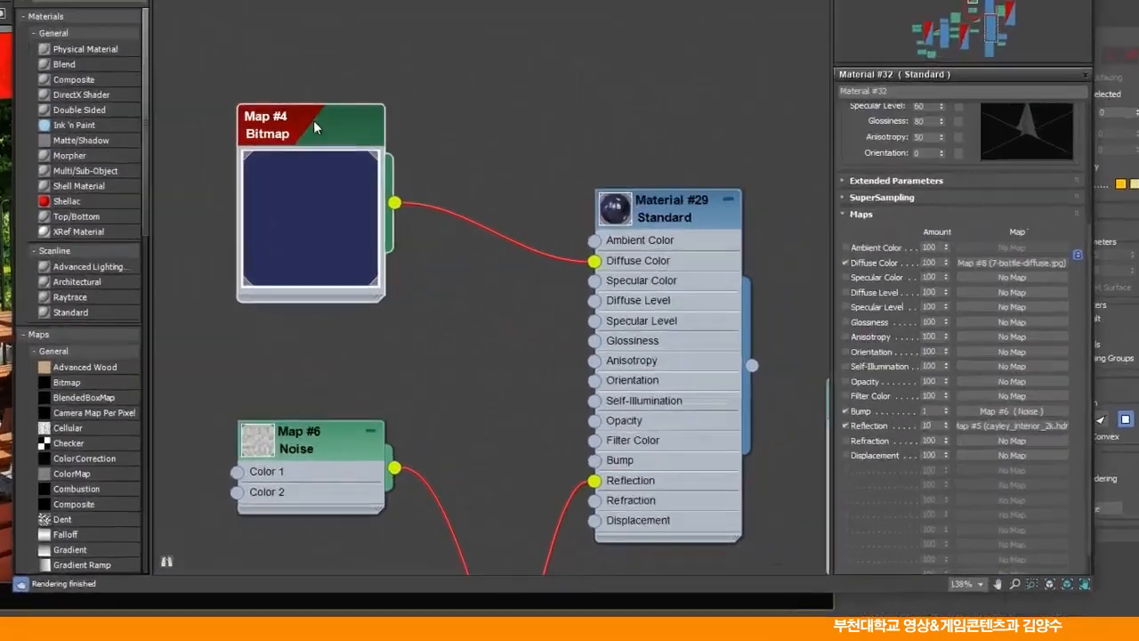
double_click(471, 171)
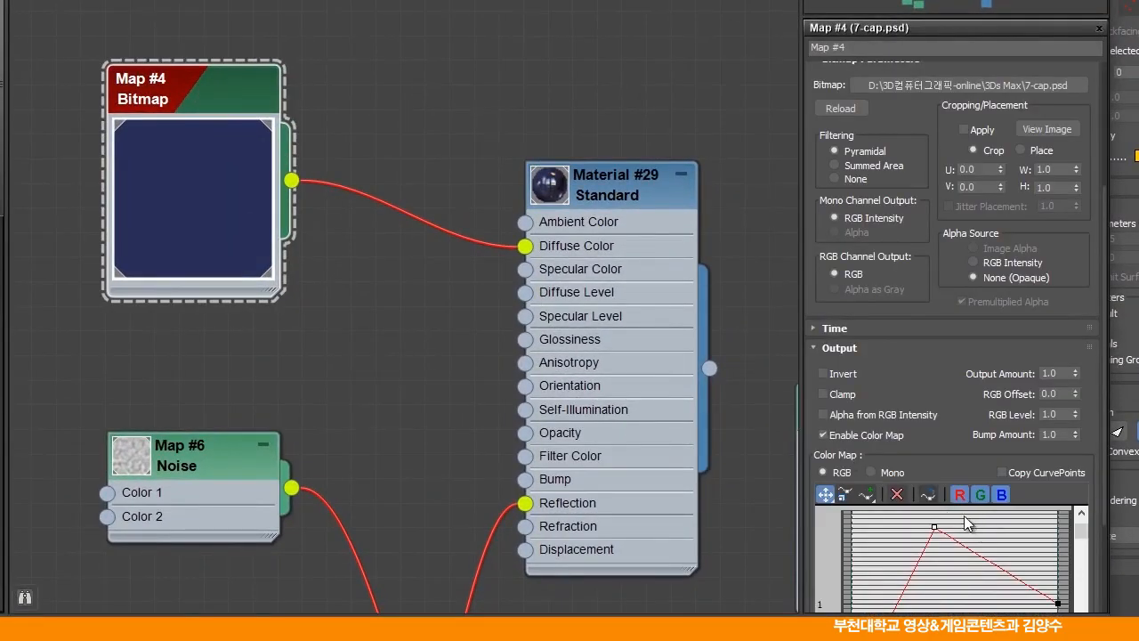
Try Mono mode for Map #4's color map, adding a curve point and placing it at about 0.43, 2.0.
click(872, 473)
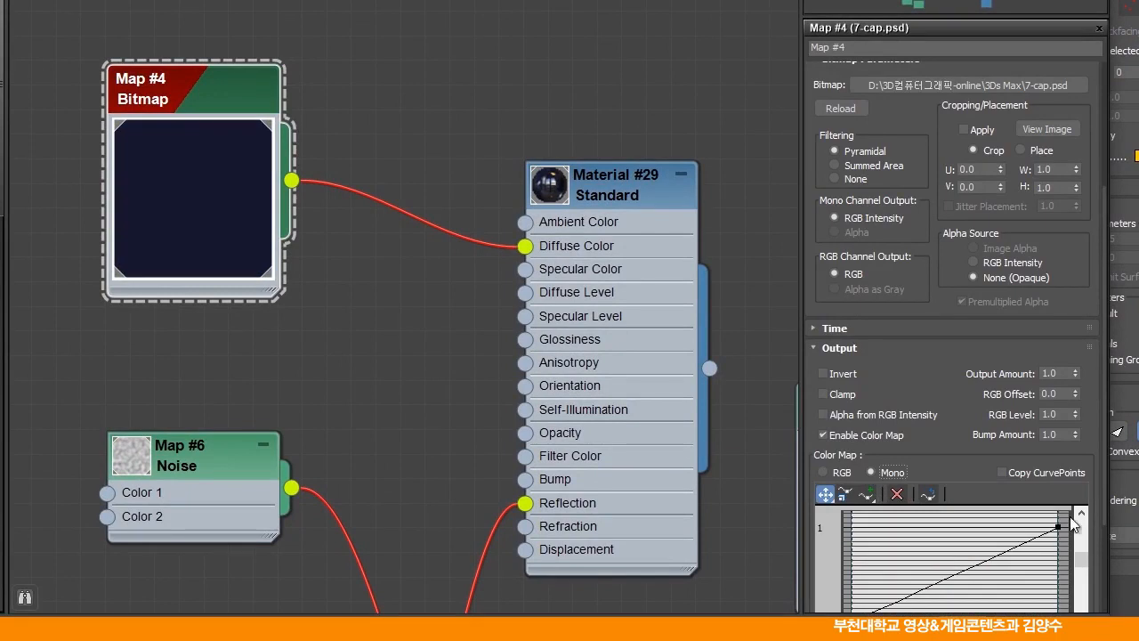
drag(970, 455, 969, 317)
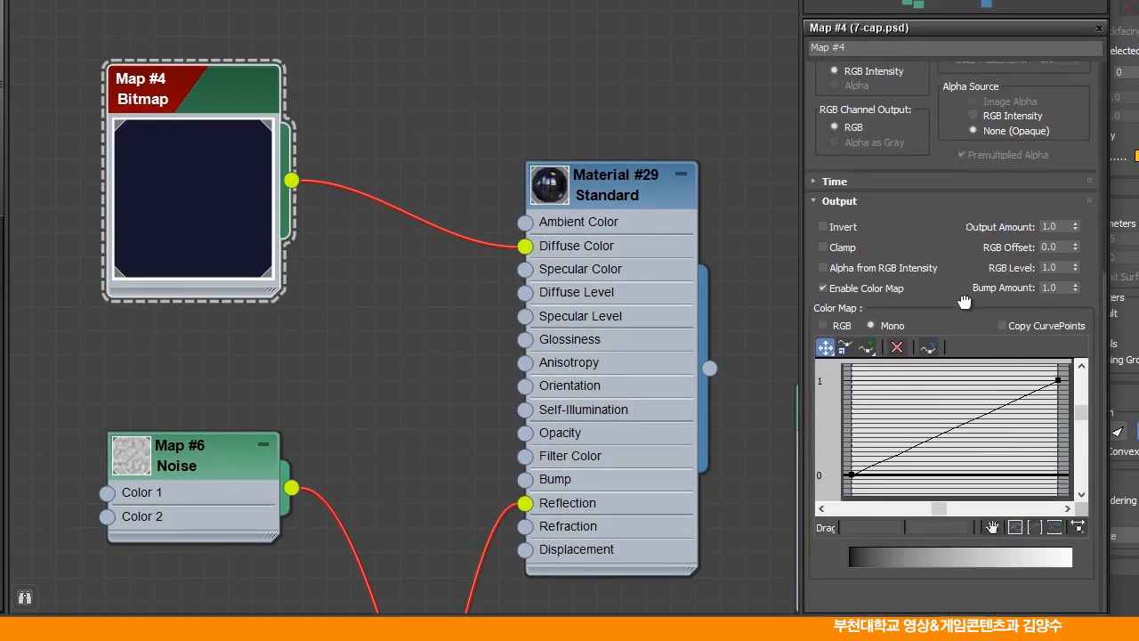
click(868, 356)
click(955, 436)
right_click(894, 406)
drag(955, 436, 928, 258)
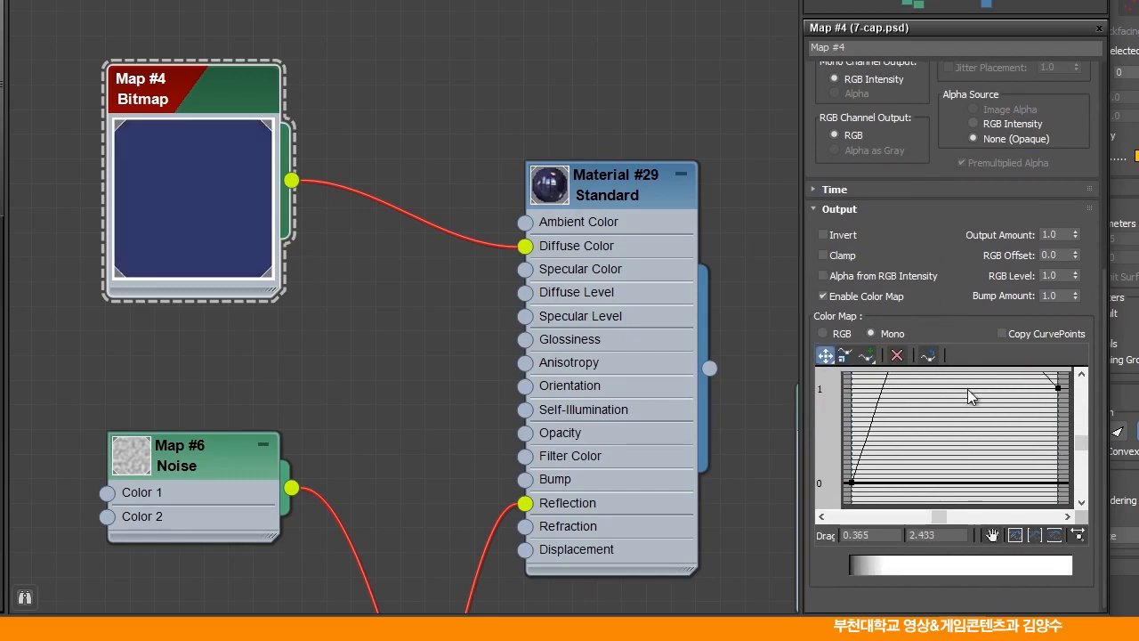
drag(1082, 442, 1082, 410)
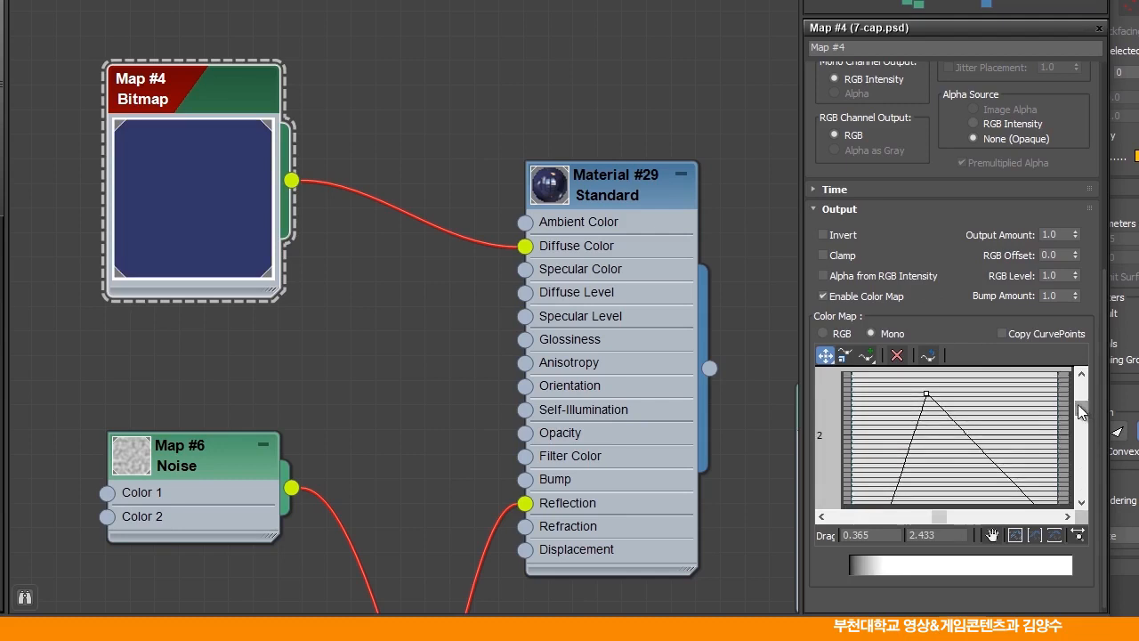
drag(930, 395, 942, 435)
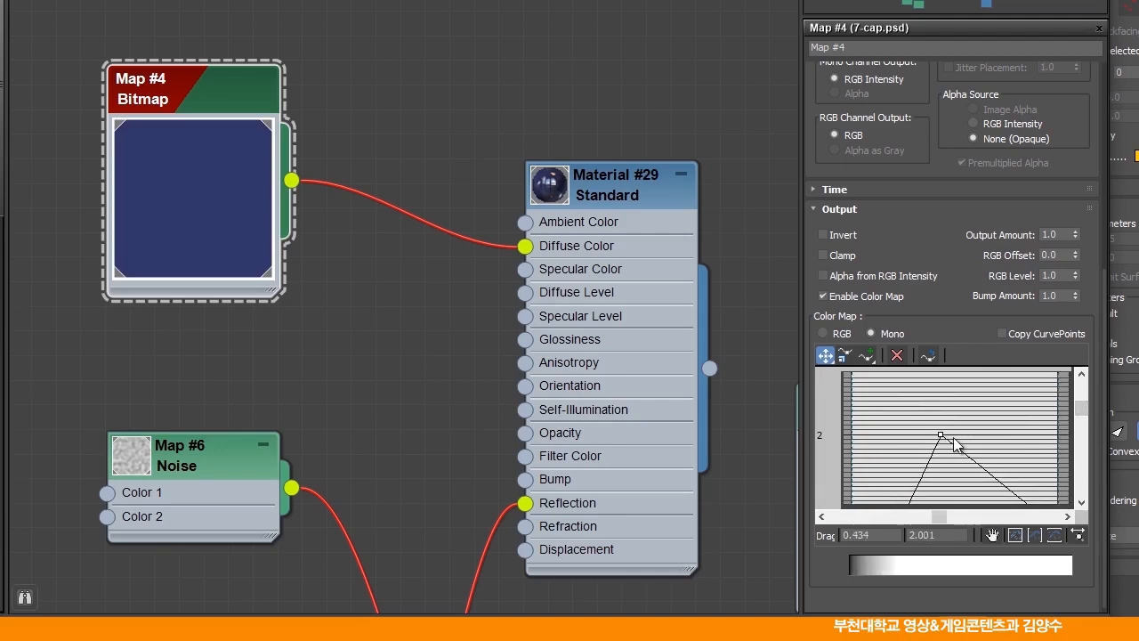
drag(1080, 404, 1080, 411)
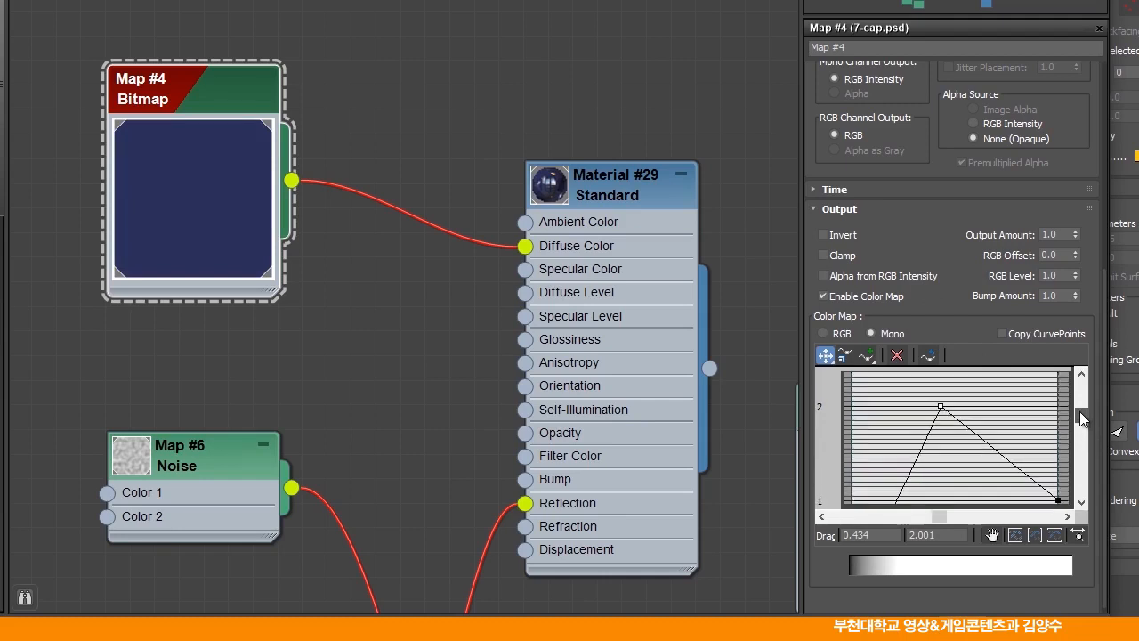
Set Map #4's color map to RGB mode, isolate the blue curve, and raise its middle point to about 2.97 at 0.4.
click(823, 333)
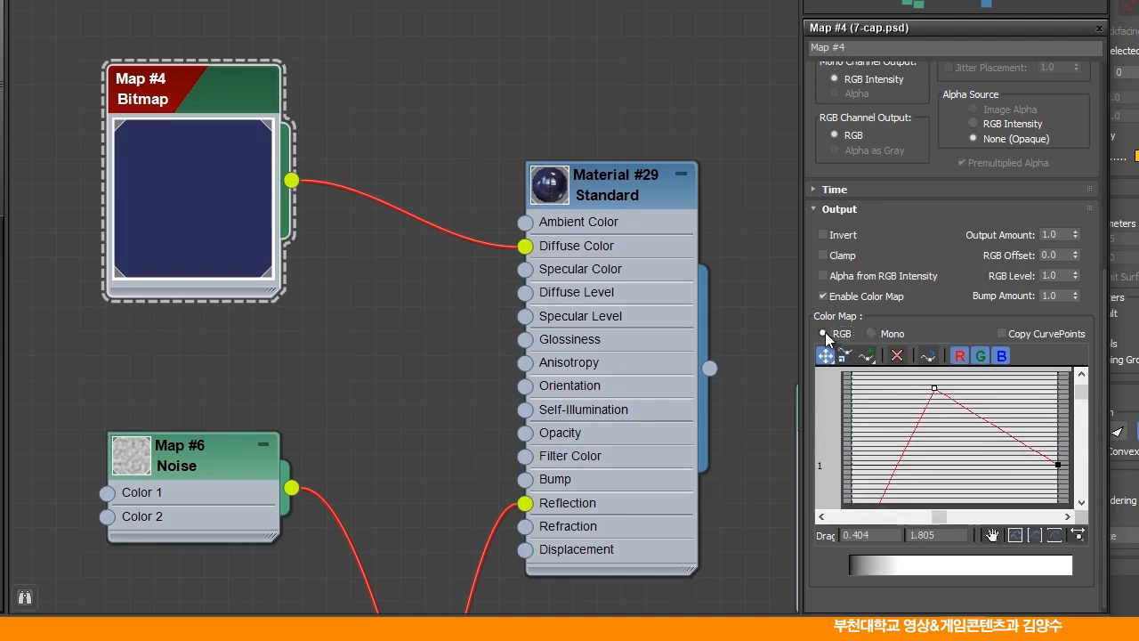
click(960, 356)
click(981, 356)
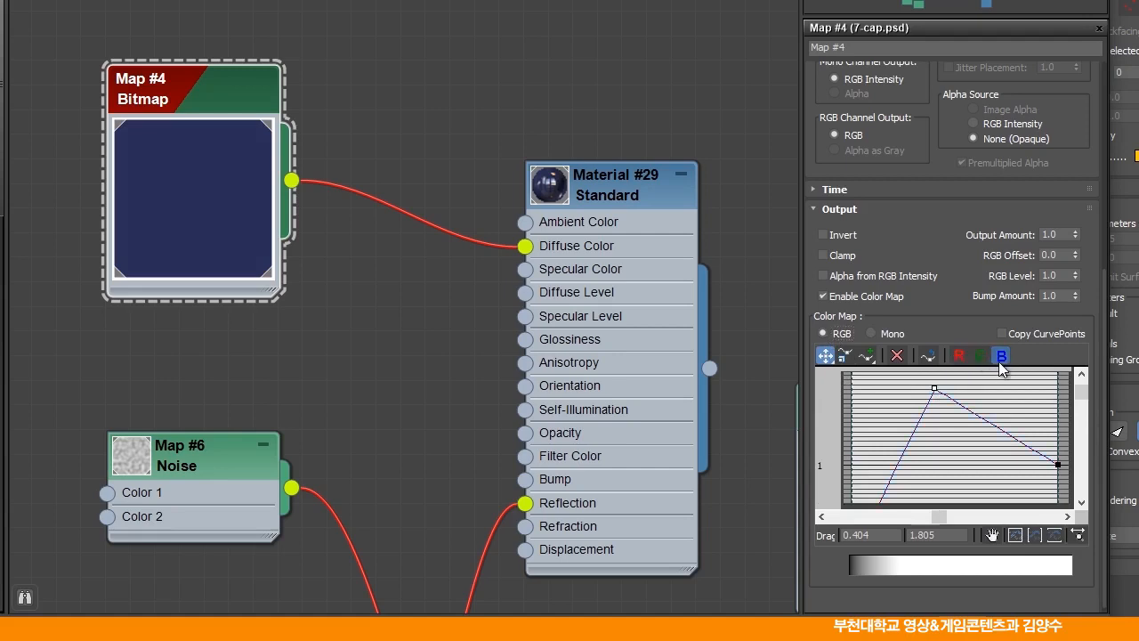
drag(934, 388, 932, 303)
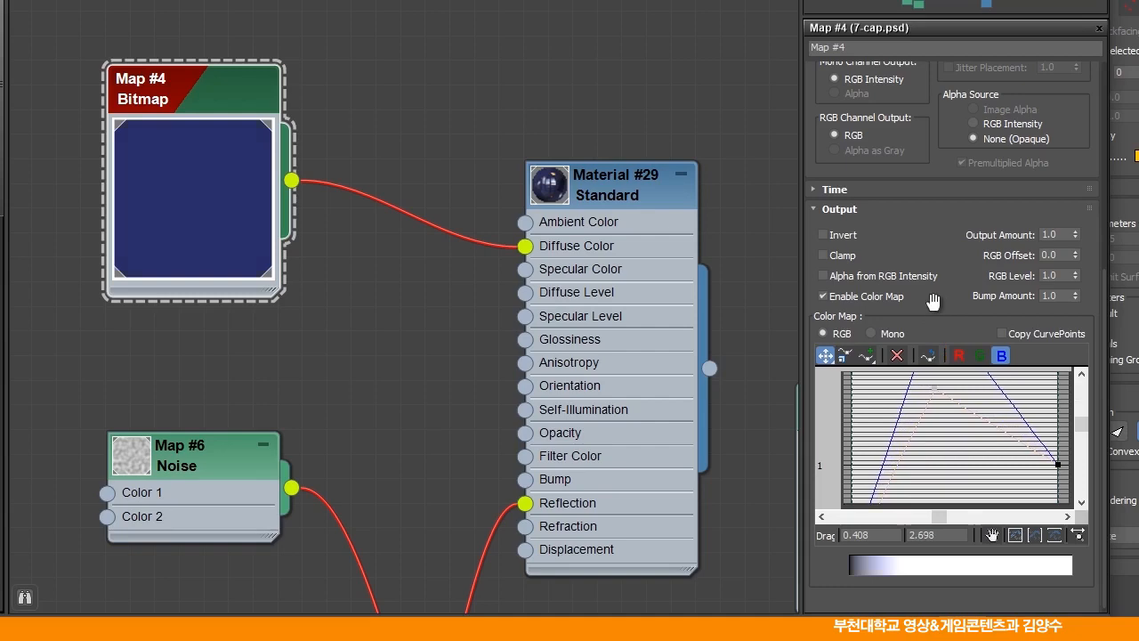
drag(1083, 427, 1082, 398)
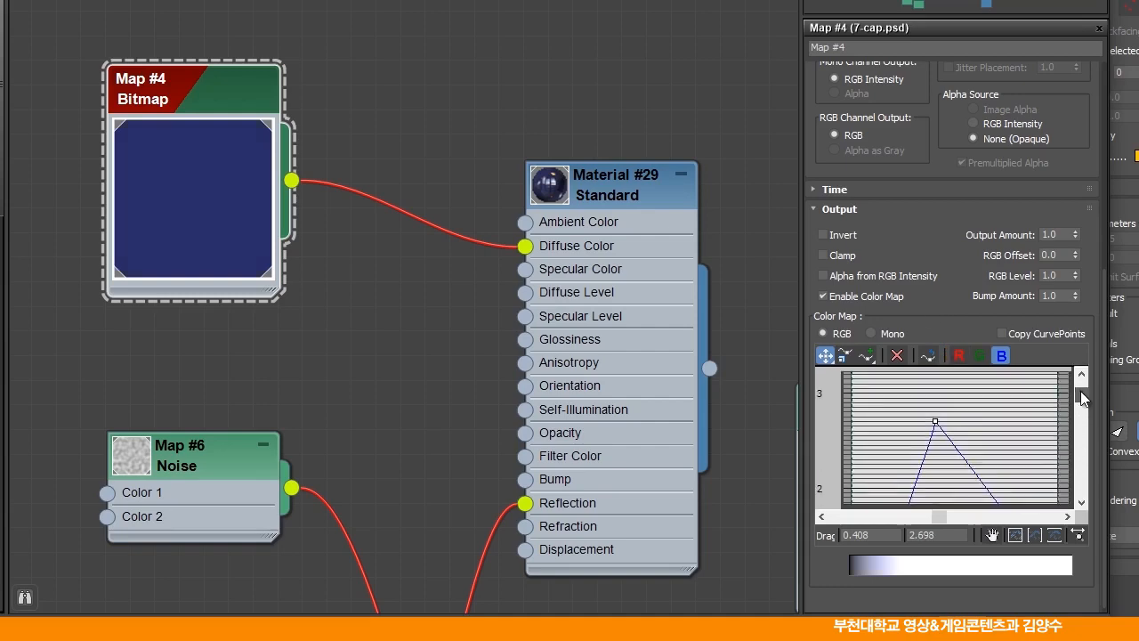
drag(935, 420, 956, 381)
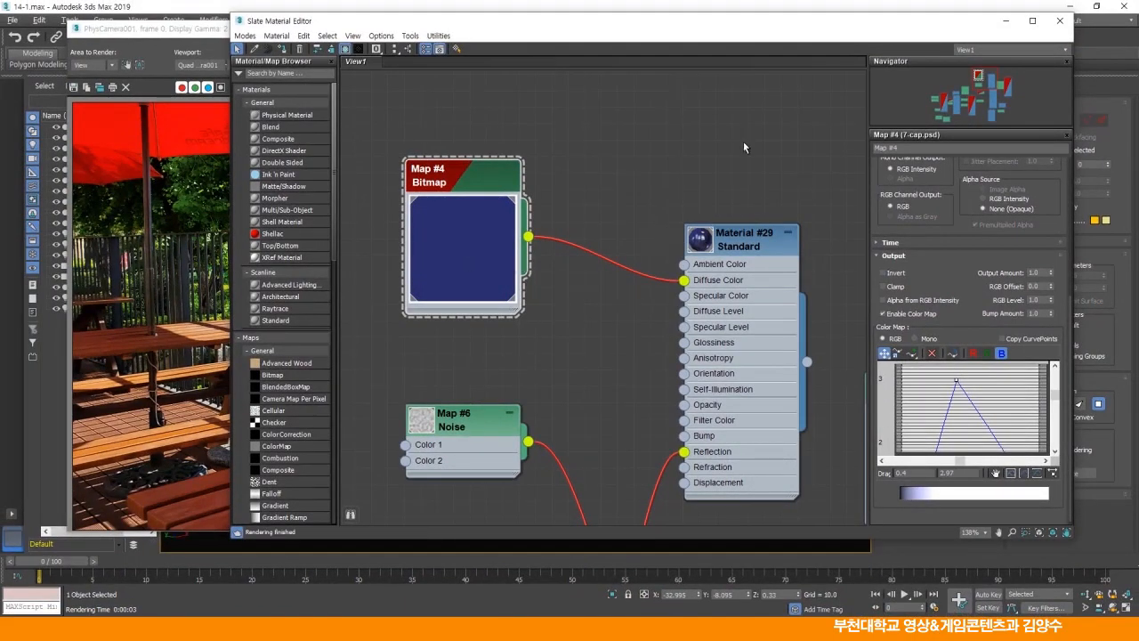
Render the camera view again with Map #4's adjusted blue curve.
click(208, 33)
click(787, 49)
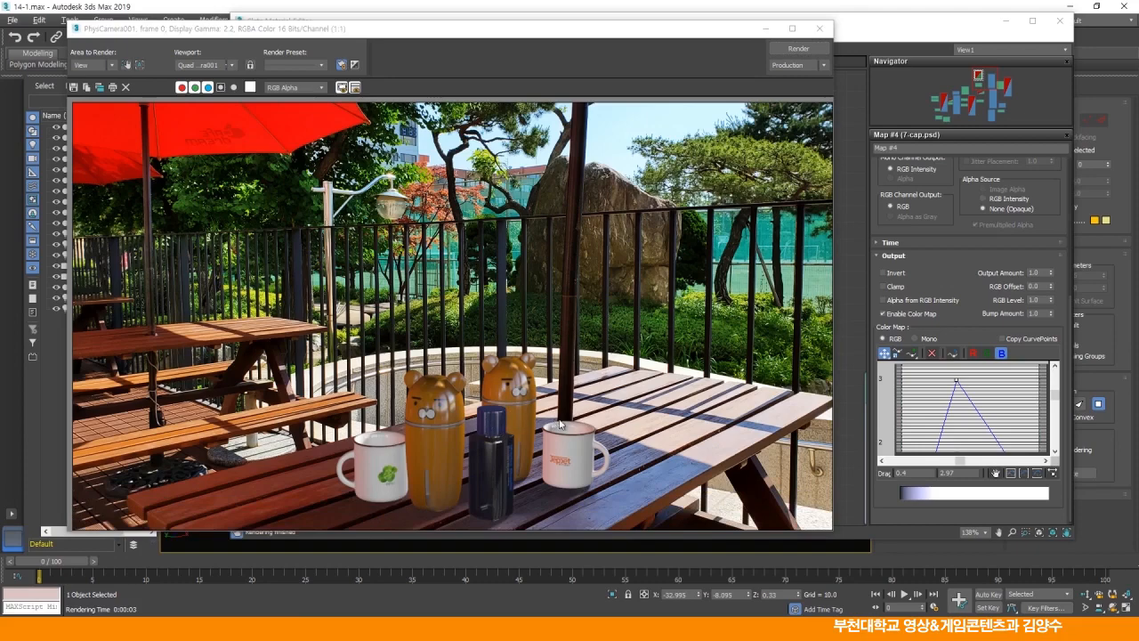
Close the render and material editor, rotate the dark blue bottle together with its cap about the vertical axis, and deselect them.
click(820, 29)
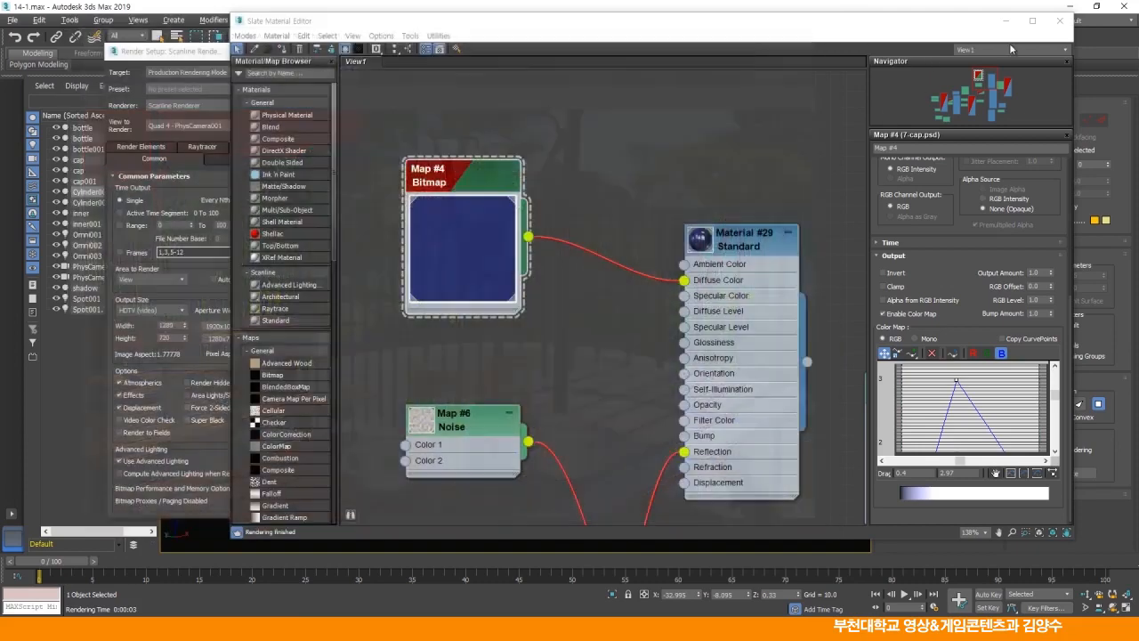
click(1059, 20)
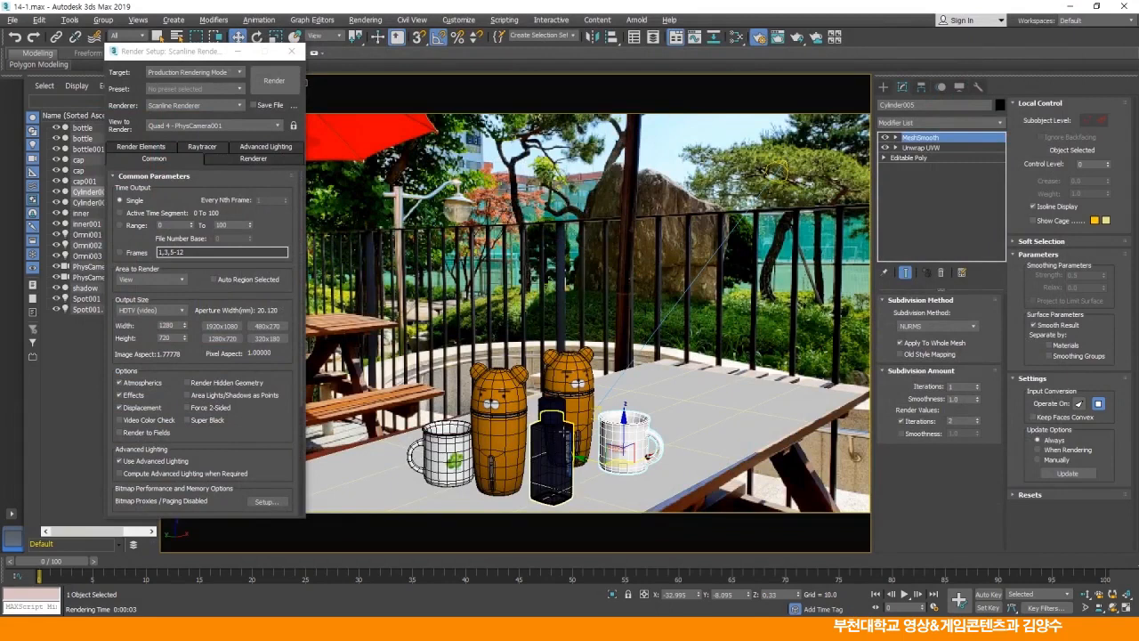
click(554, 409)
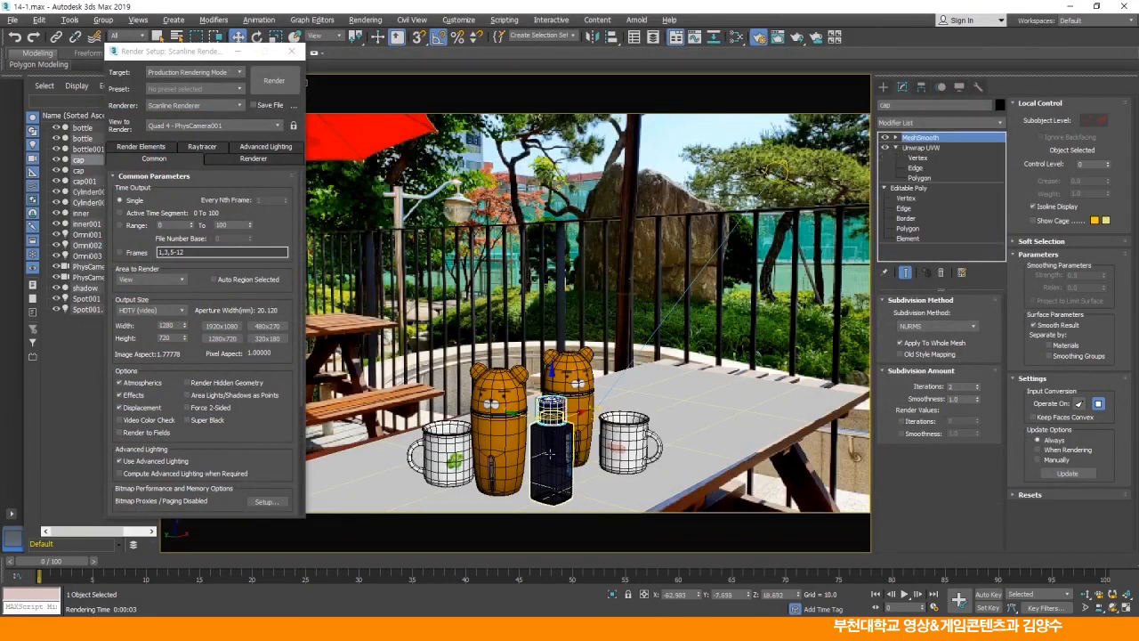
ctrl+click(551, 453)
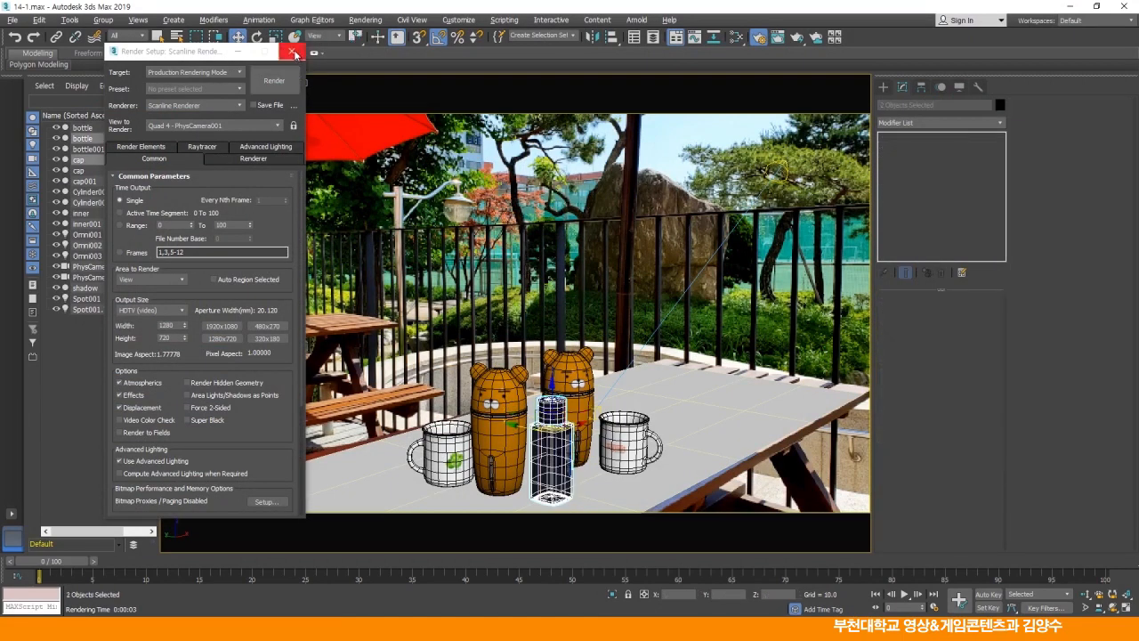
click(294, 54)
click(258, 38)
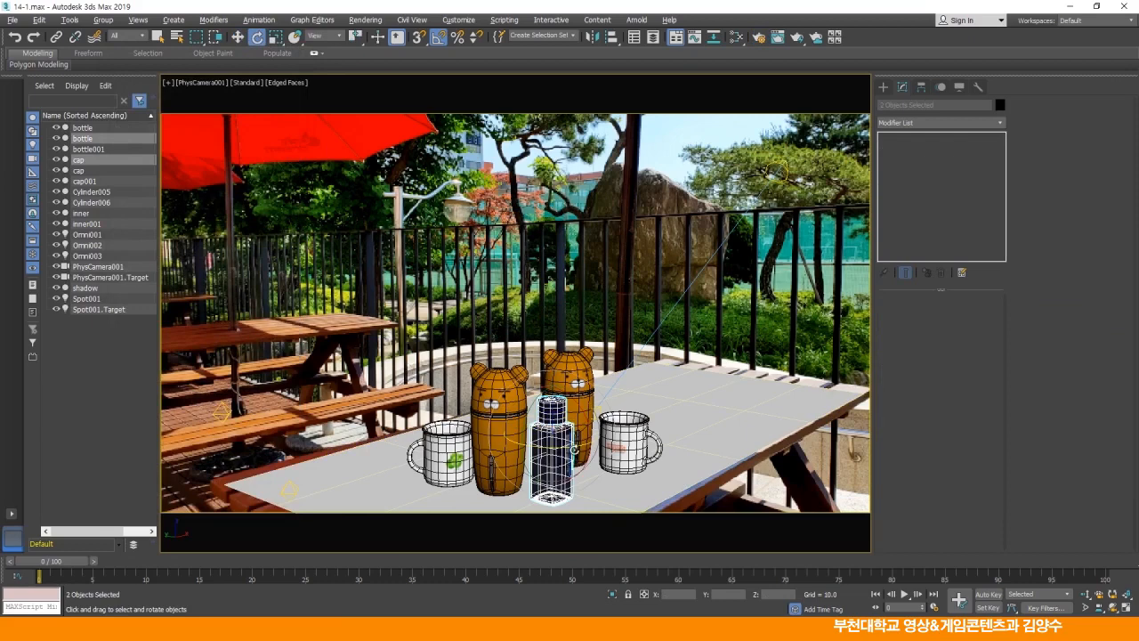
drag(574, 444, 557, 446)
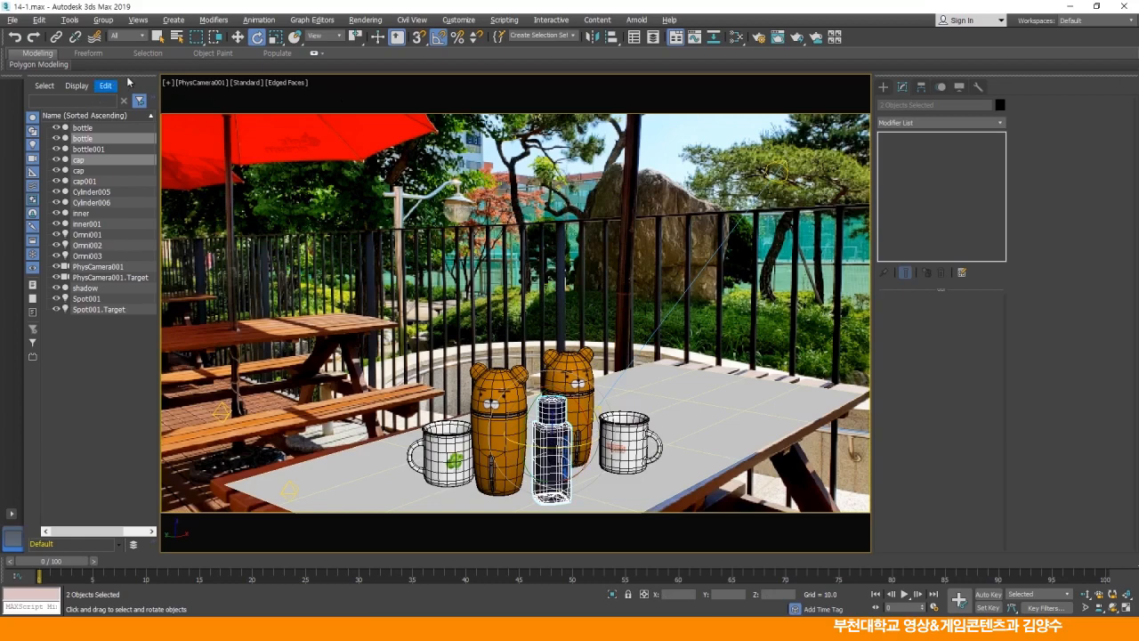
click(238, 37)
click(426, 98)
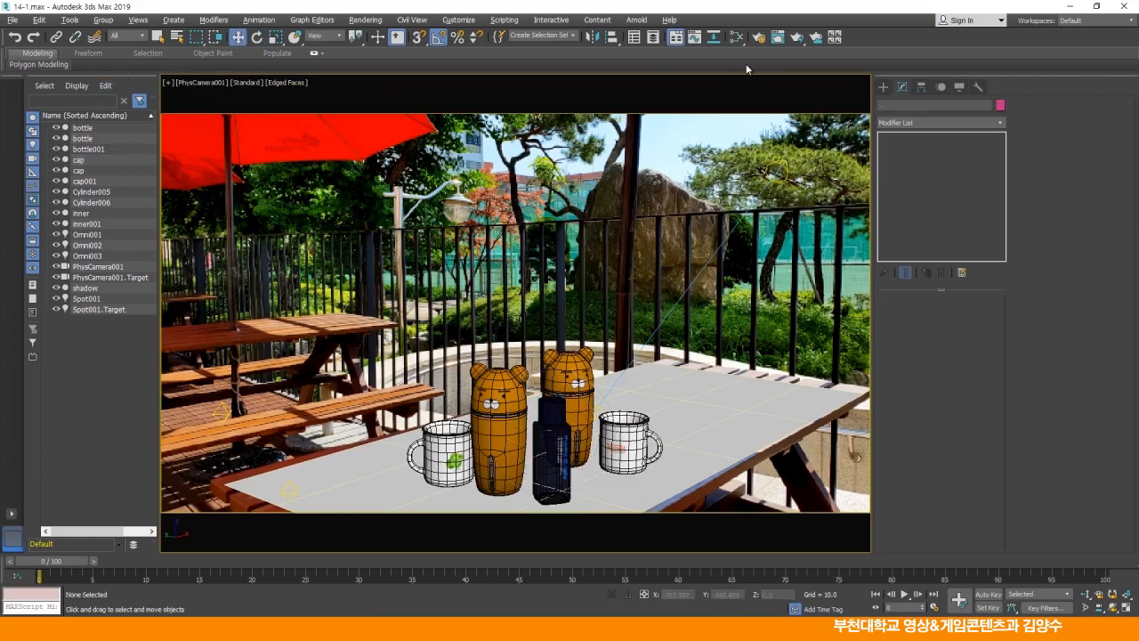
Render the PhysCamera001 view to check the rotated blue bottle, and close the rendered frame and render setup.
key(F10)
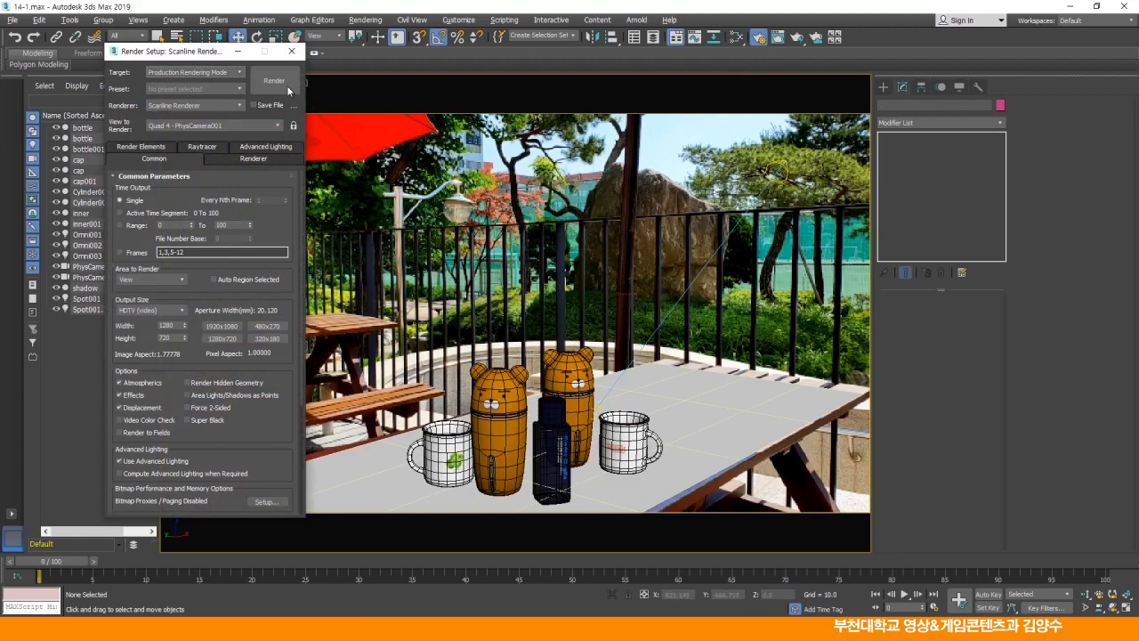
key(shift+q)
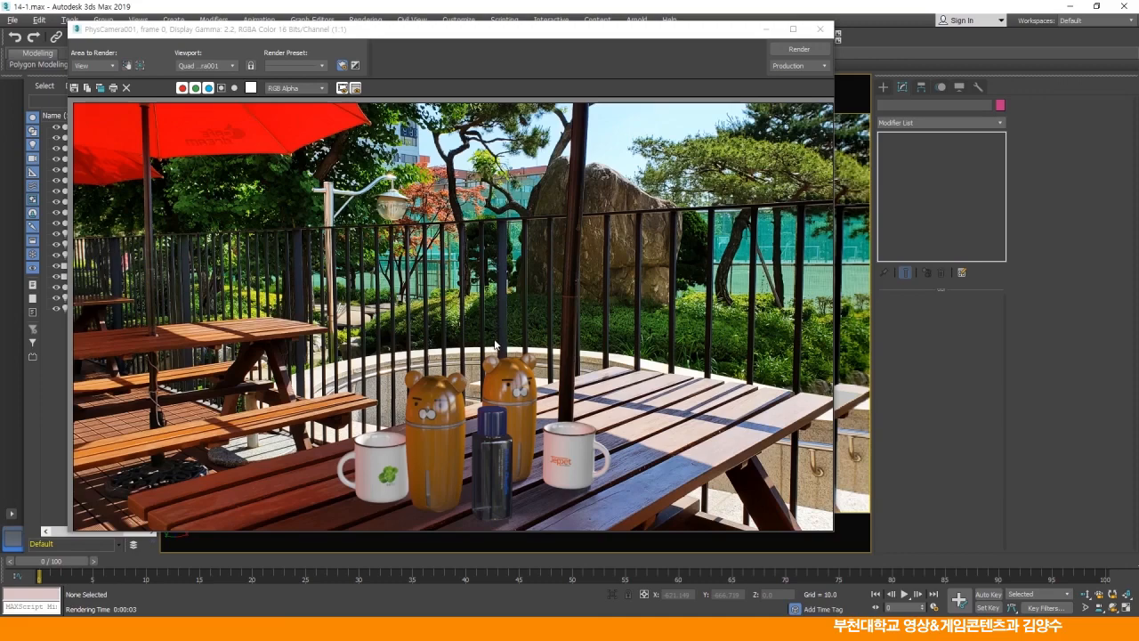
click(820, 29)
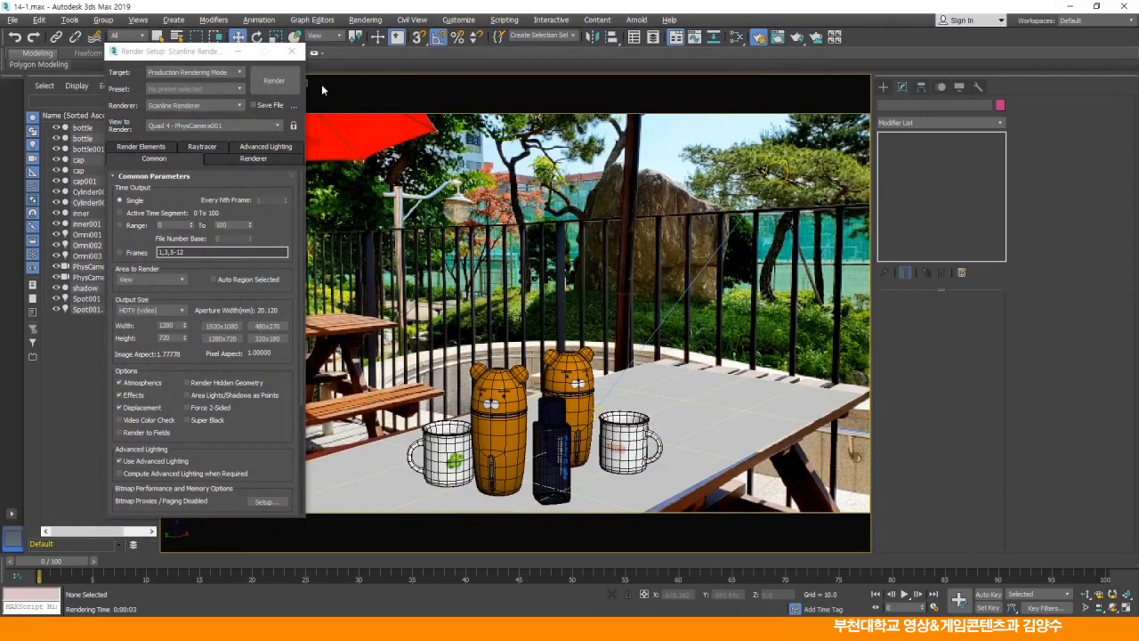
click(291, 51)
Create a target directional light in the Front view above the cups, aimed straight down at them from about 122 units.
key(alt+w)
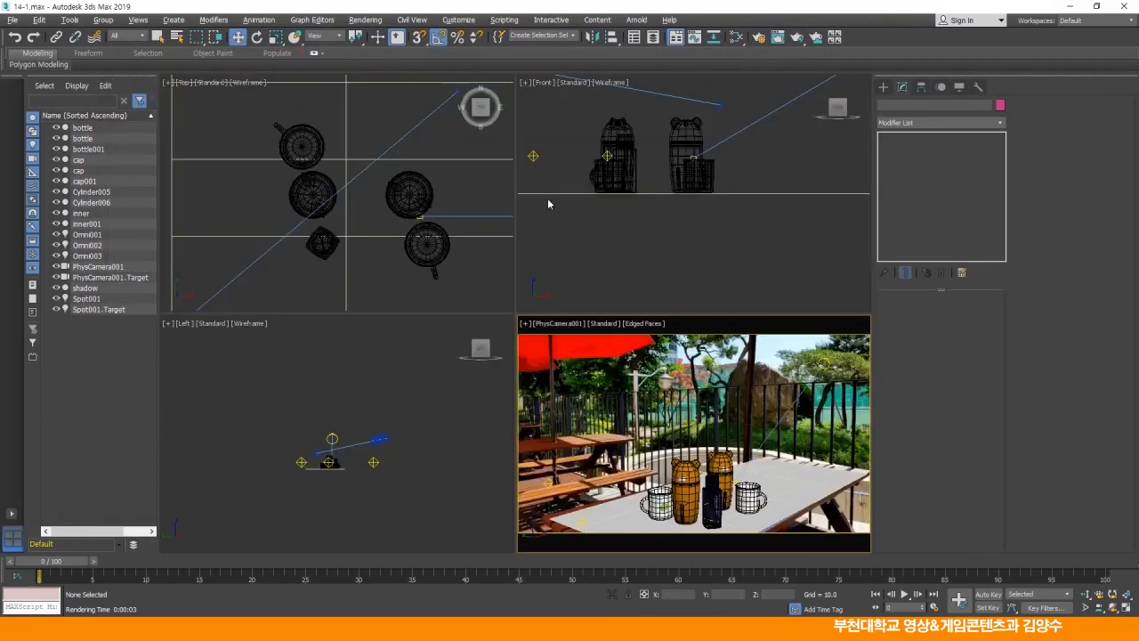
middle_drag(662, 232, 674, 297)
scroll(674, 297, down, 3)
middle_drag(679, 200, 679, 206)
click(884, 88)
click(915, 183)
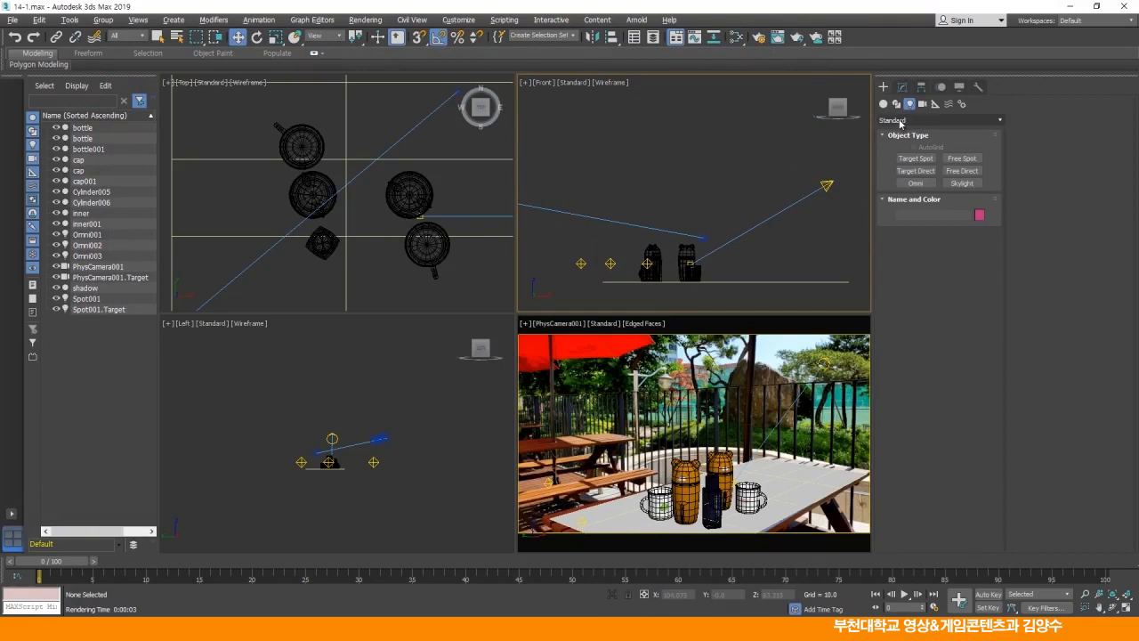
click(909, 173)
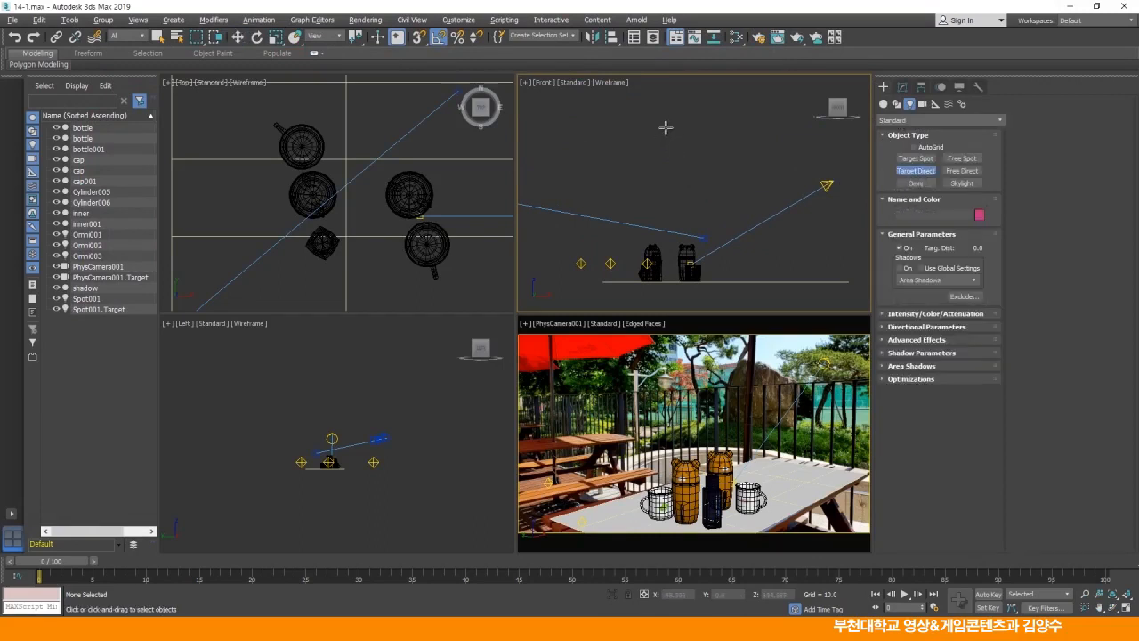
drag(666, 124, 667, 277)
click(237, 36)
Widen the directional light's hotspot to 44.6 and falloff to 64.6, and raise the light to a target distance of about 126.5.
click(368, 185)
scroll(338, 209, down, 3)
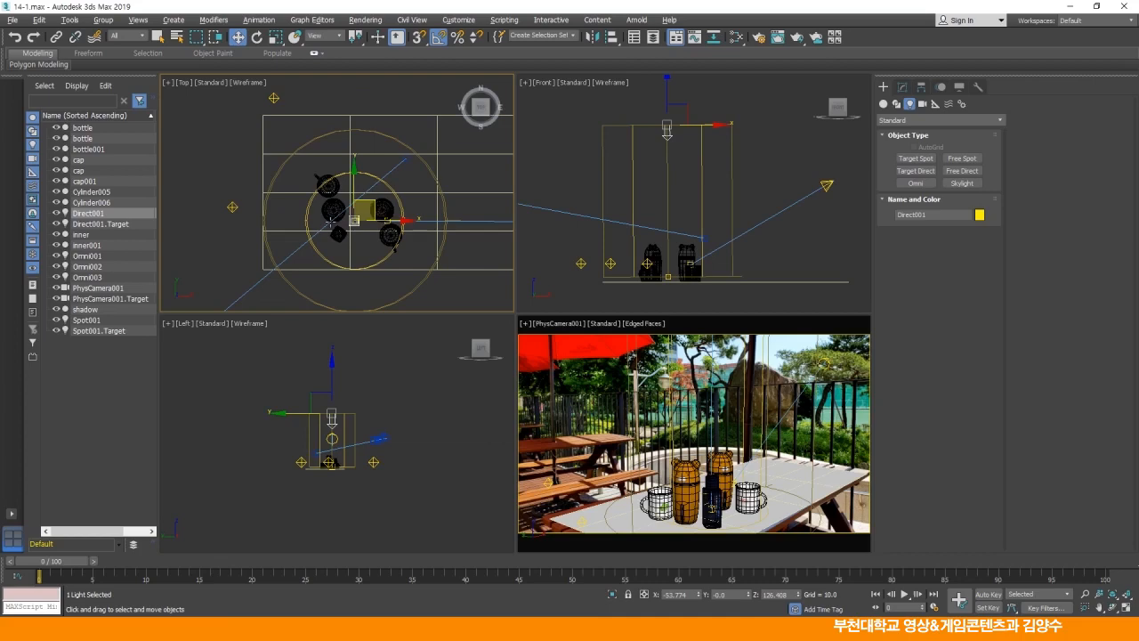
scroll(356, 230, up, 1)
middle_drag(356, 230, 362, 215)
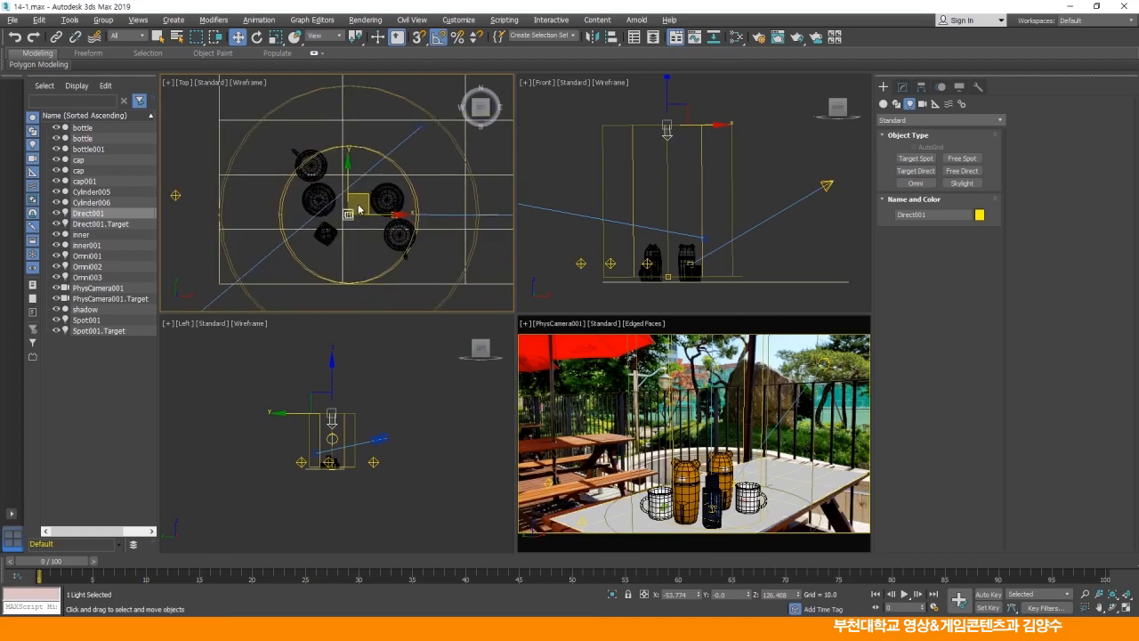
click(902, 86)
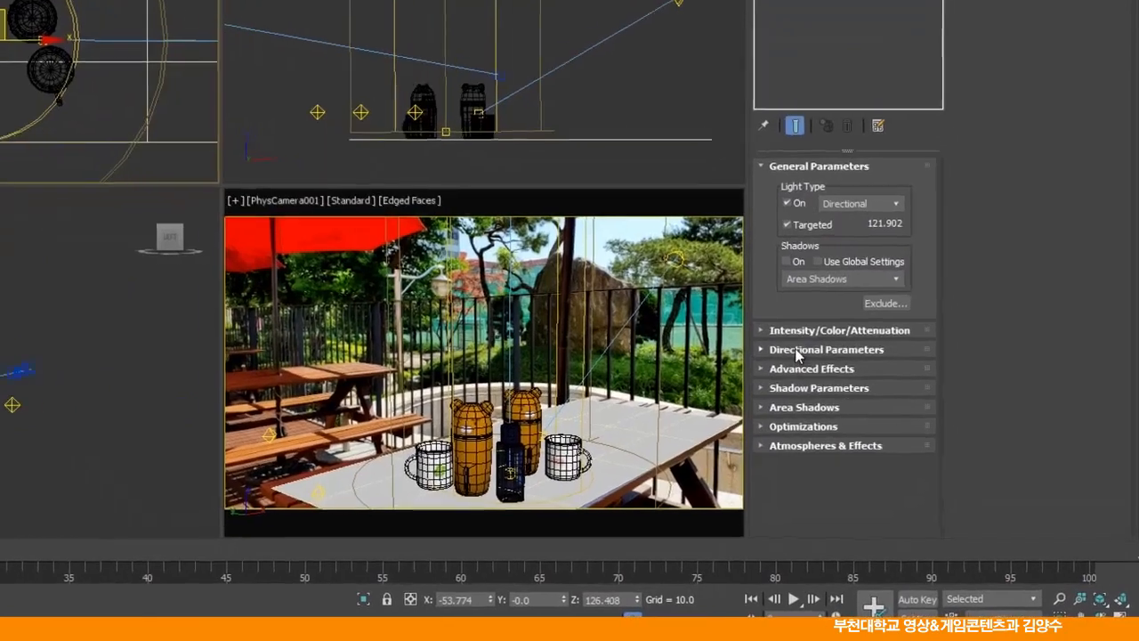
click(890, 424)
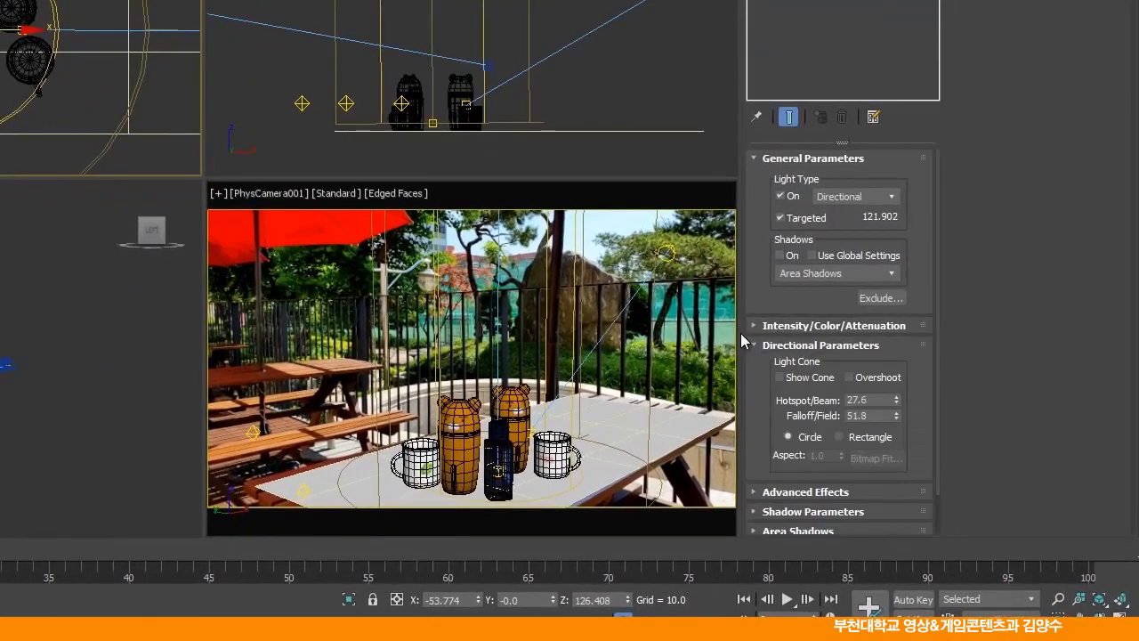
mouse_move(895, 399)
mouse_down()
mouse_move(895, 379)
mouse_move(897, 410)
mouse_move(896, 400)
mouse_up()
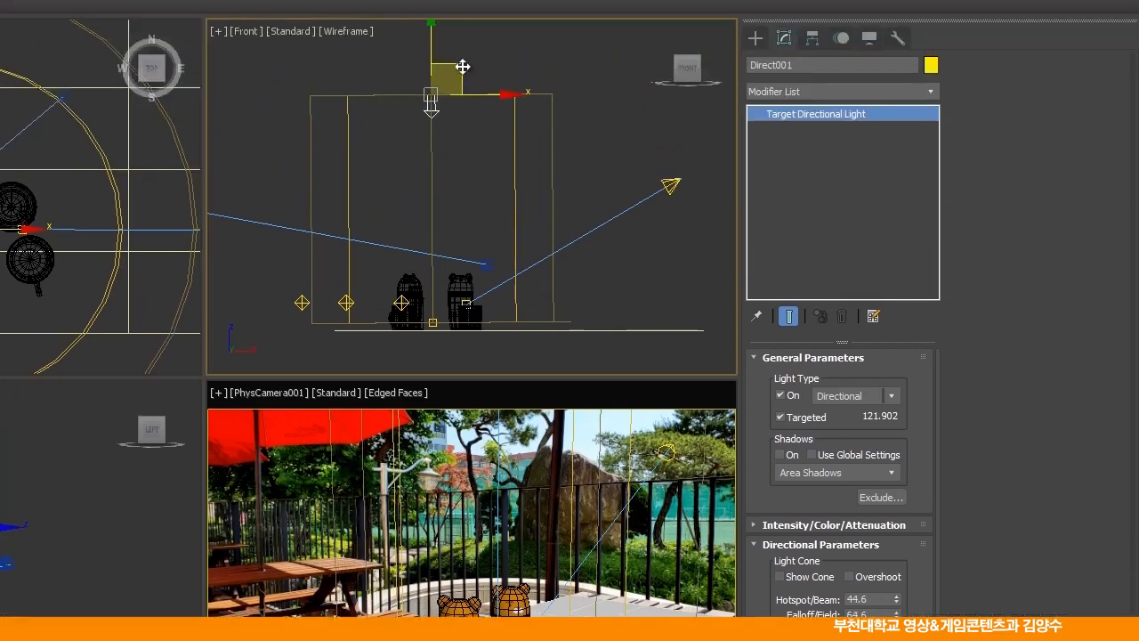
drag(462, 66, 461, 62)
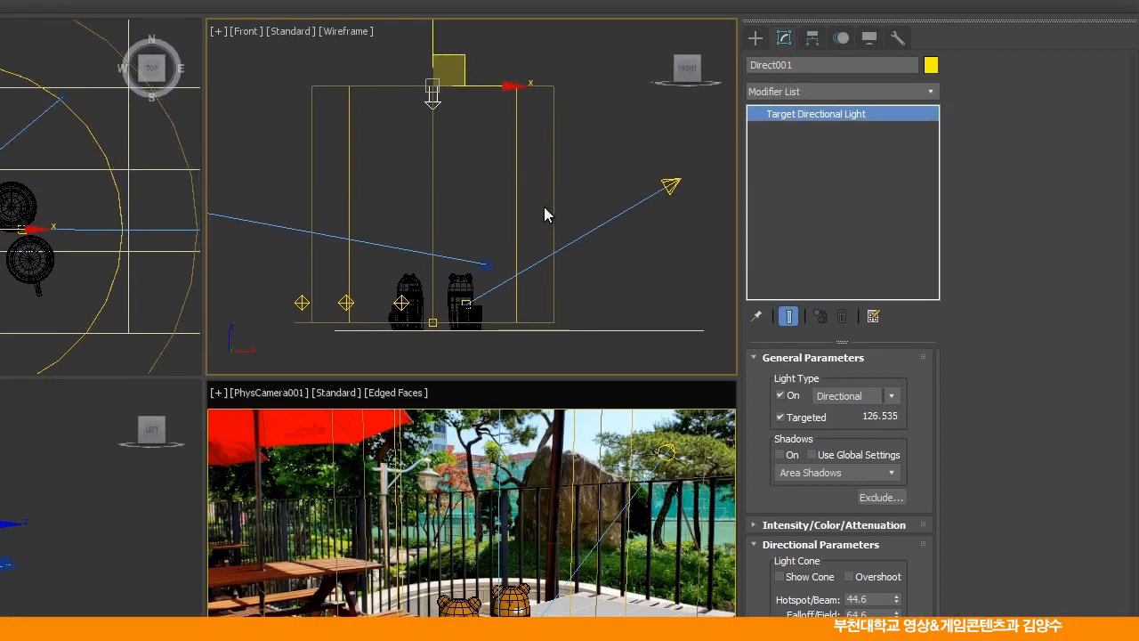
Set the directional light's multiplier to 0.6 and render the camera view.
click(775, 527)
double_click(836, 546)
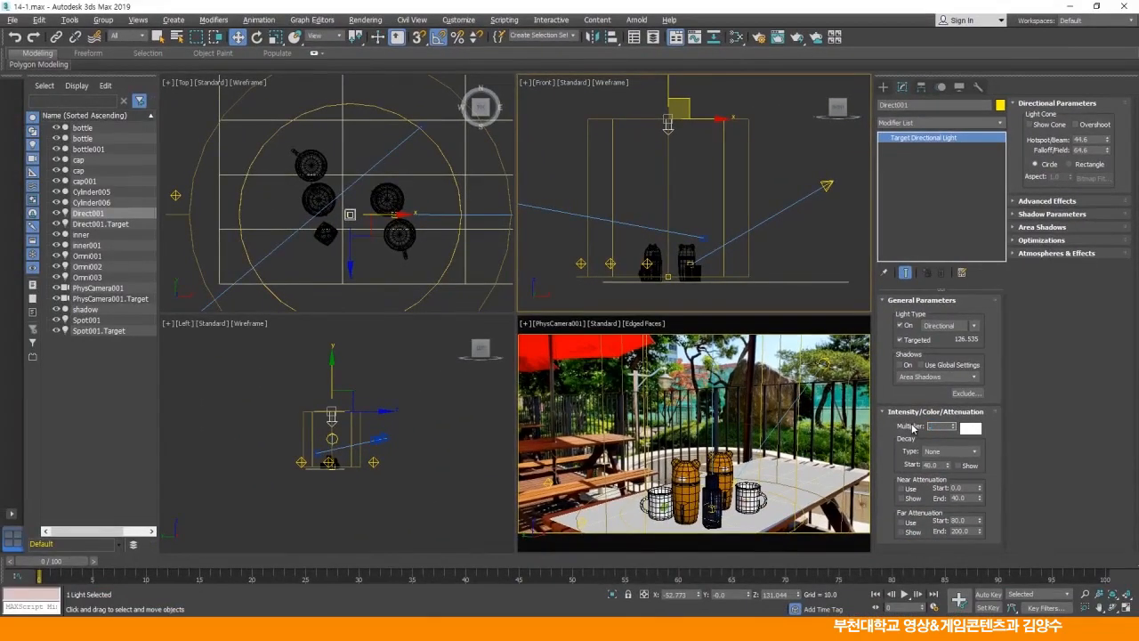
right_click(803, 377)
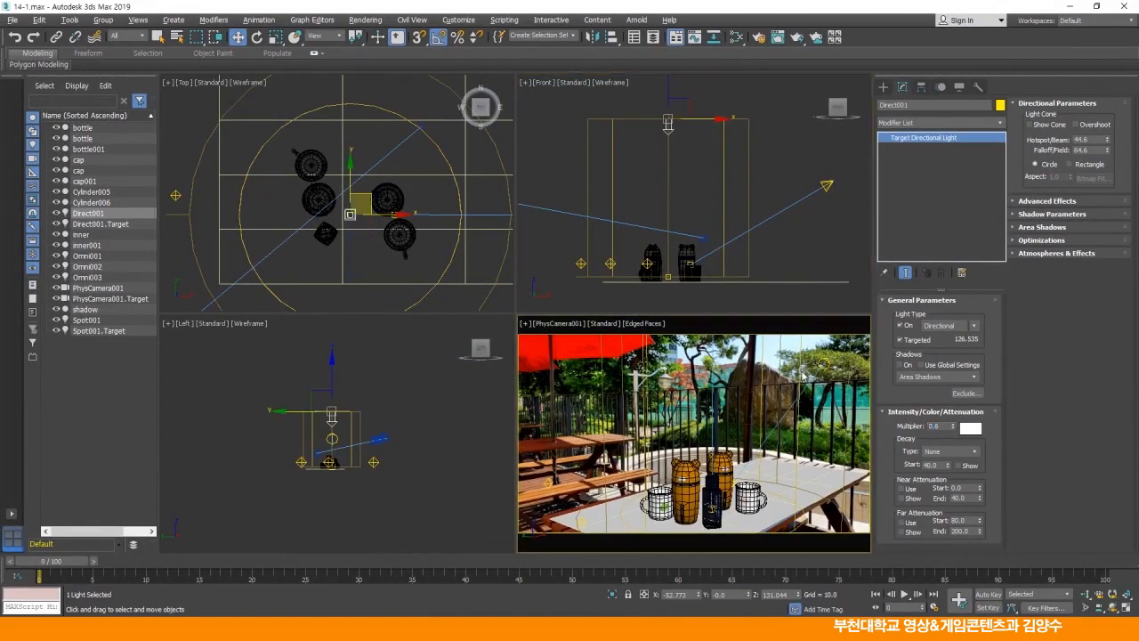
click(759, 40)
click(279, 81)
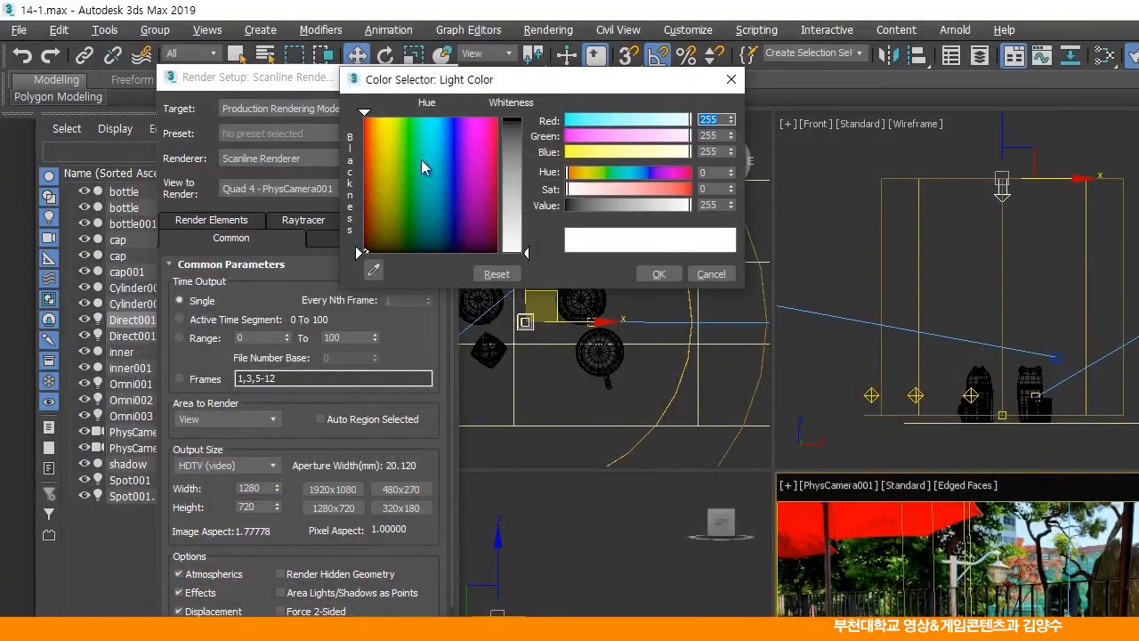
Change the directional light's color to a light red of RGB 255, 91, 91 and render the camera view again.
click(365, 126)
mouse_move(514, 201)
mouse_down()
mouse_move(514, 157)
mouse_move(523, 172)
mouse_up()
click(364, 116)
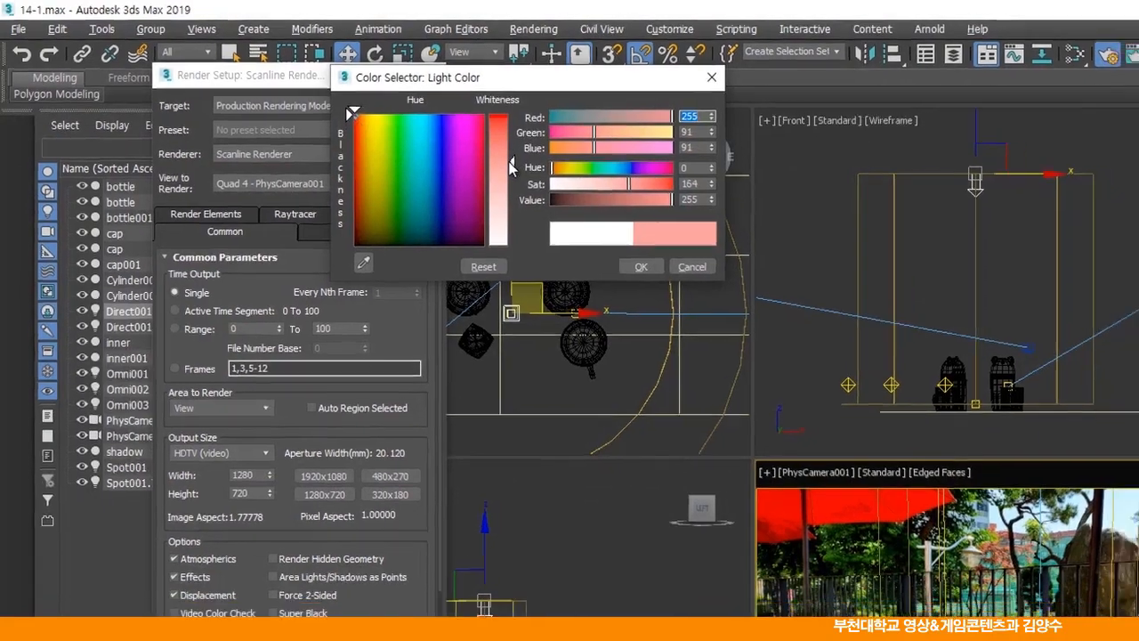
click(641, 266)
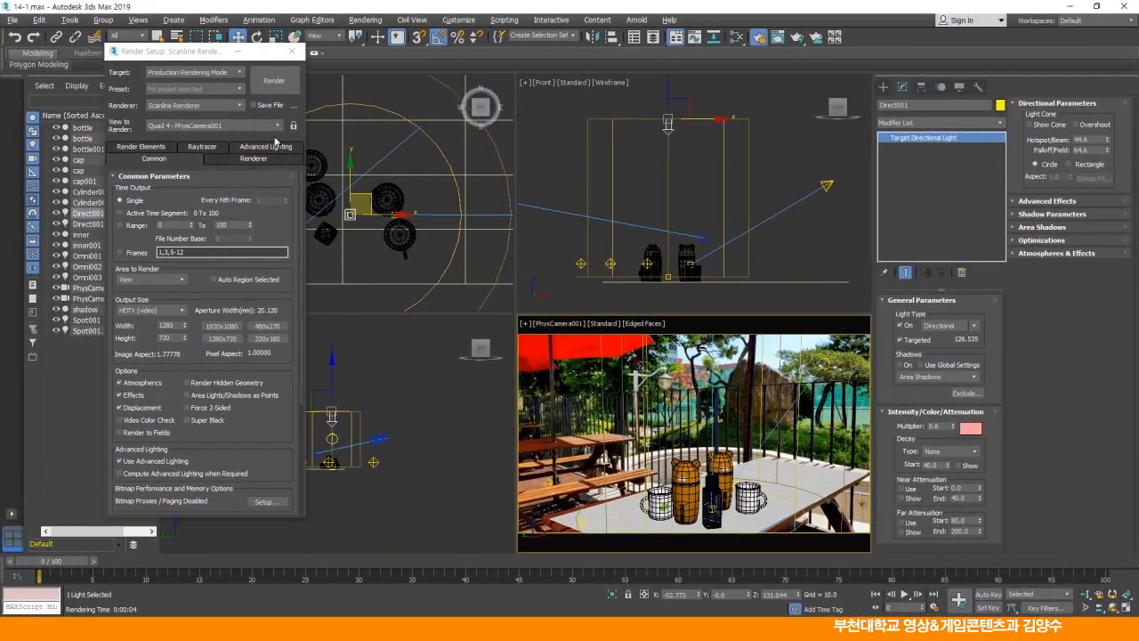
click(275, 81)
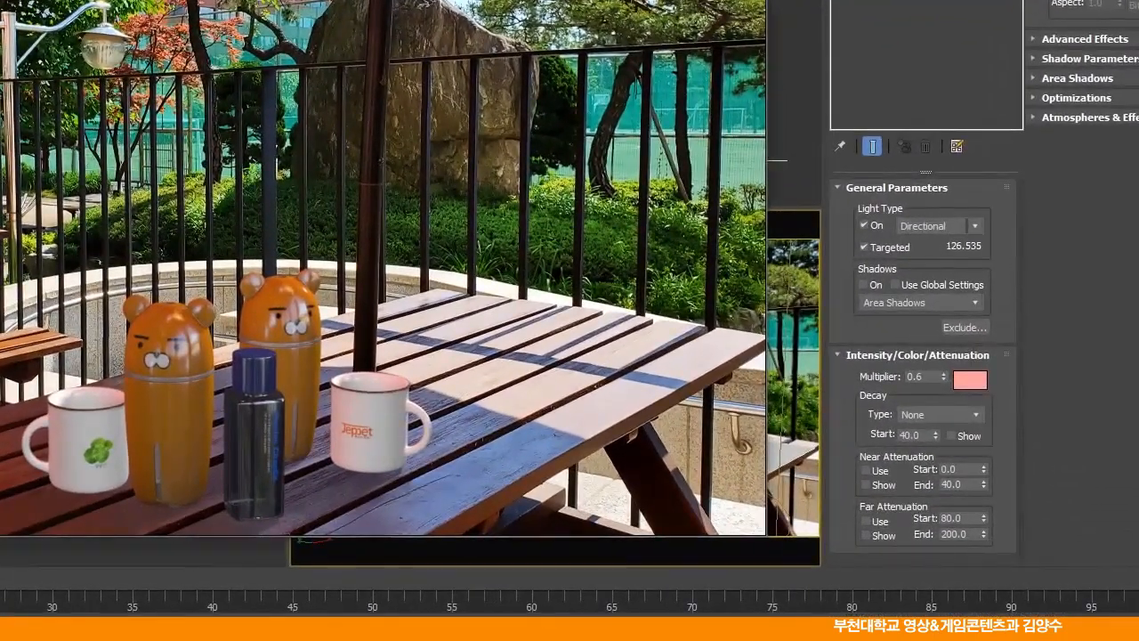
click(598, 132)
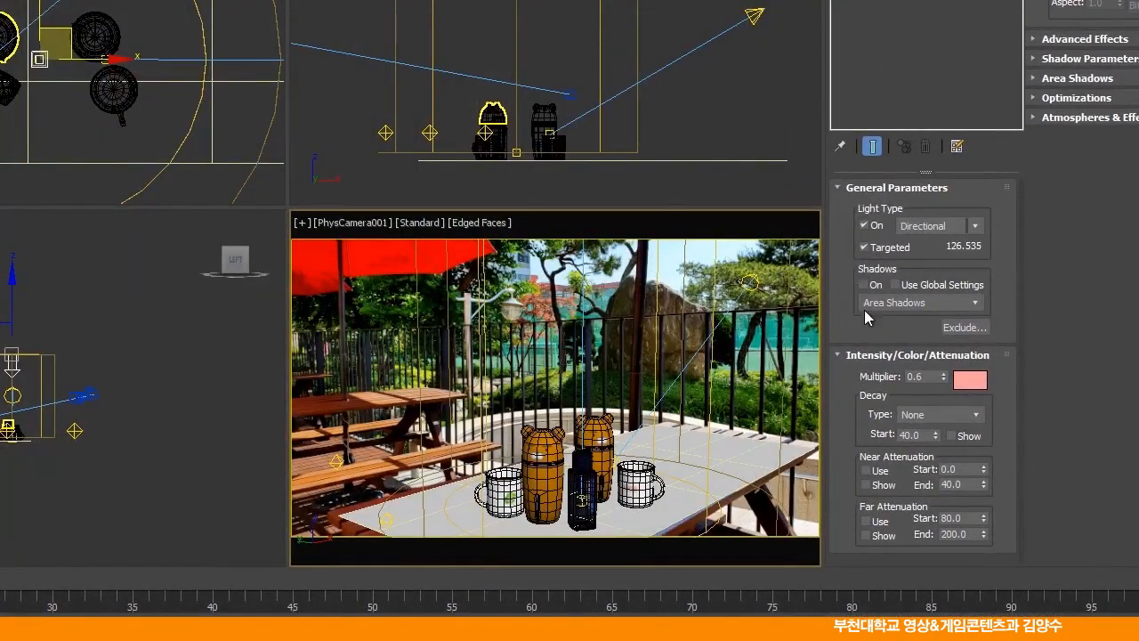
Exclude the shadow object from the directional light's illumination and shadow casting, and re-render the camera view.
click(968, 328)
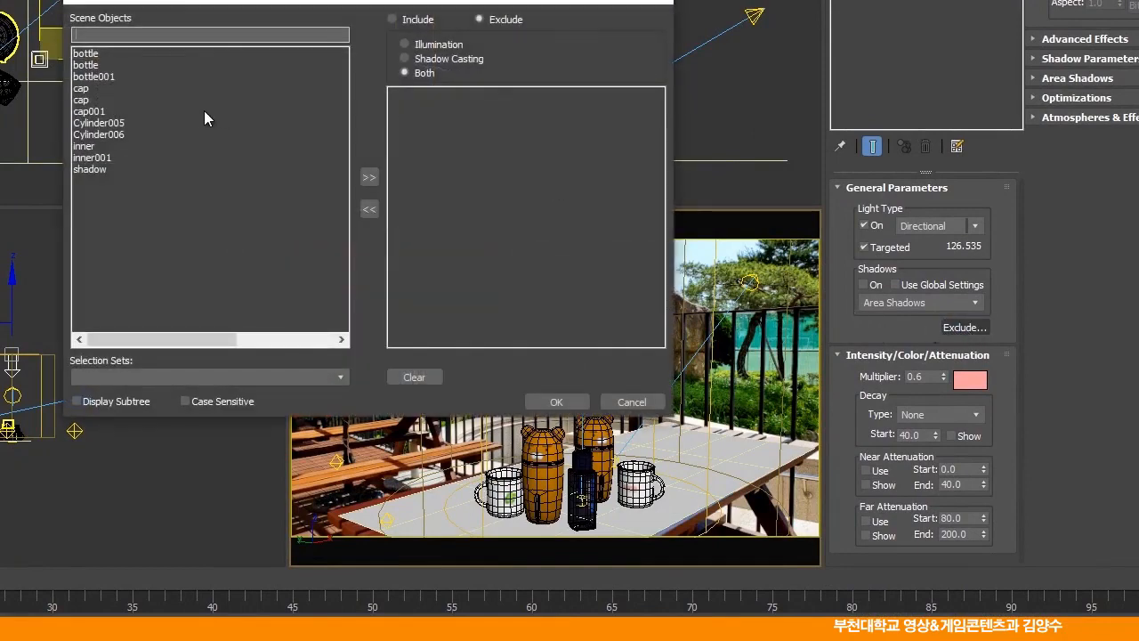
click(88, 169)
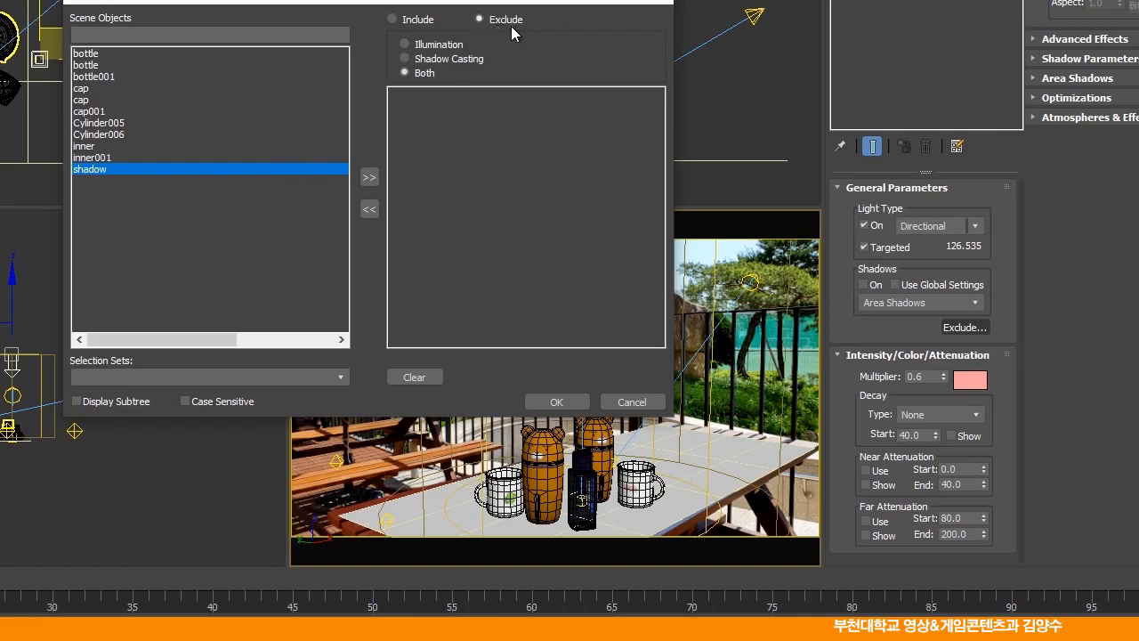
click(368, 177)
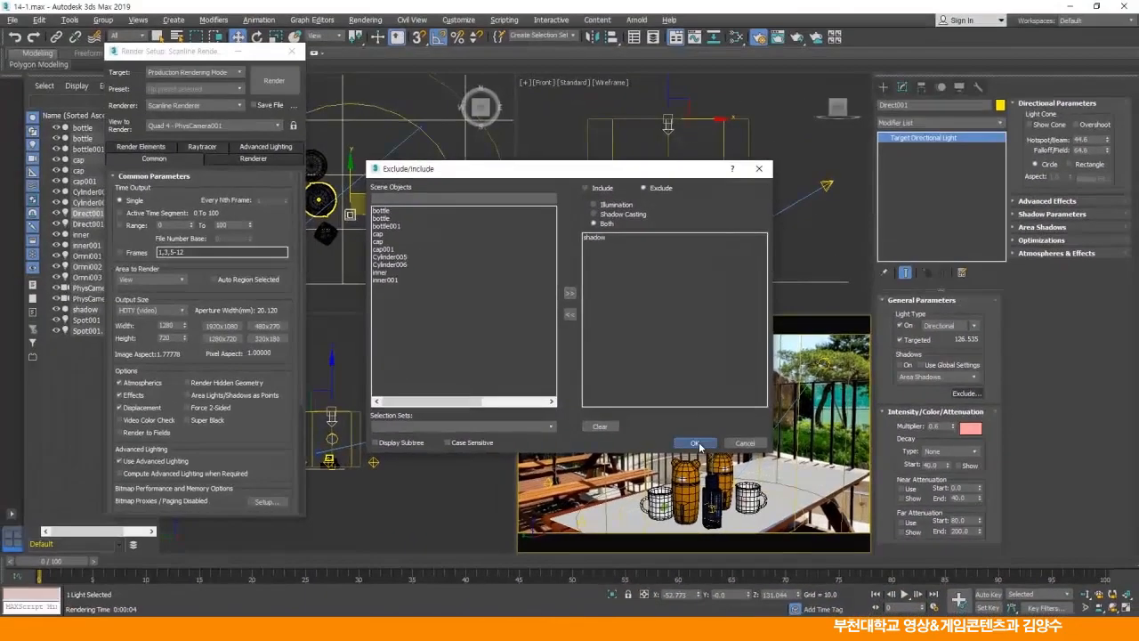
click(558, 403)
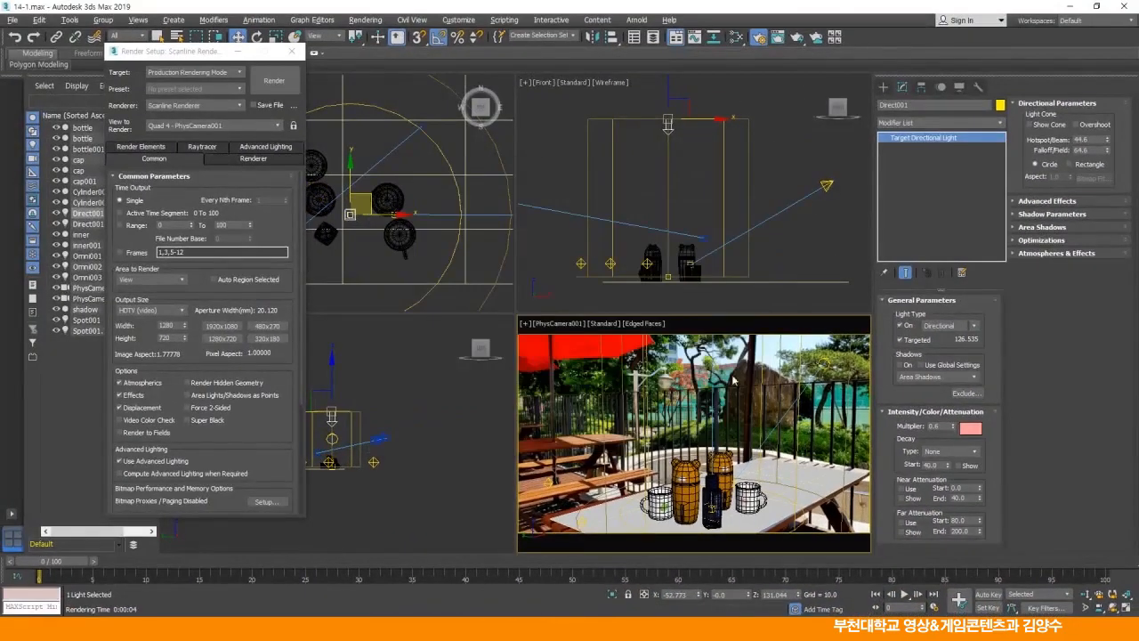
click(274, 80)
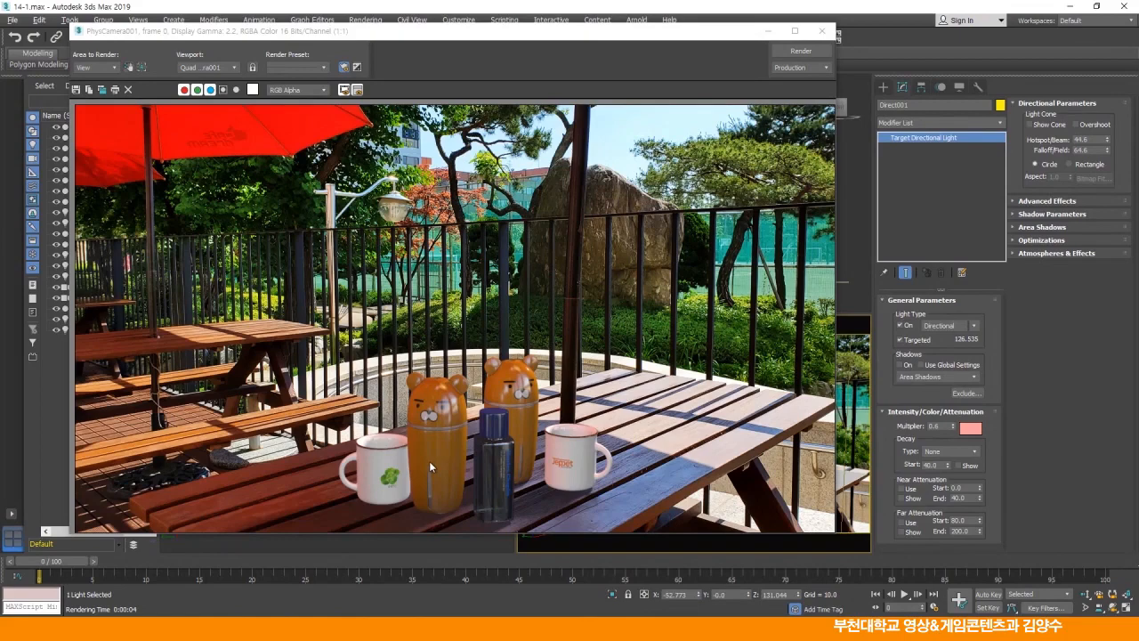
click(819, 34)
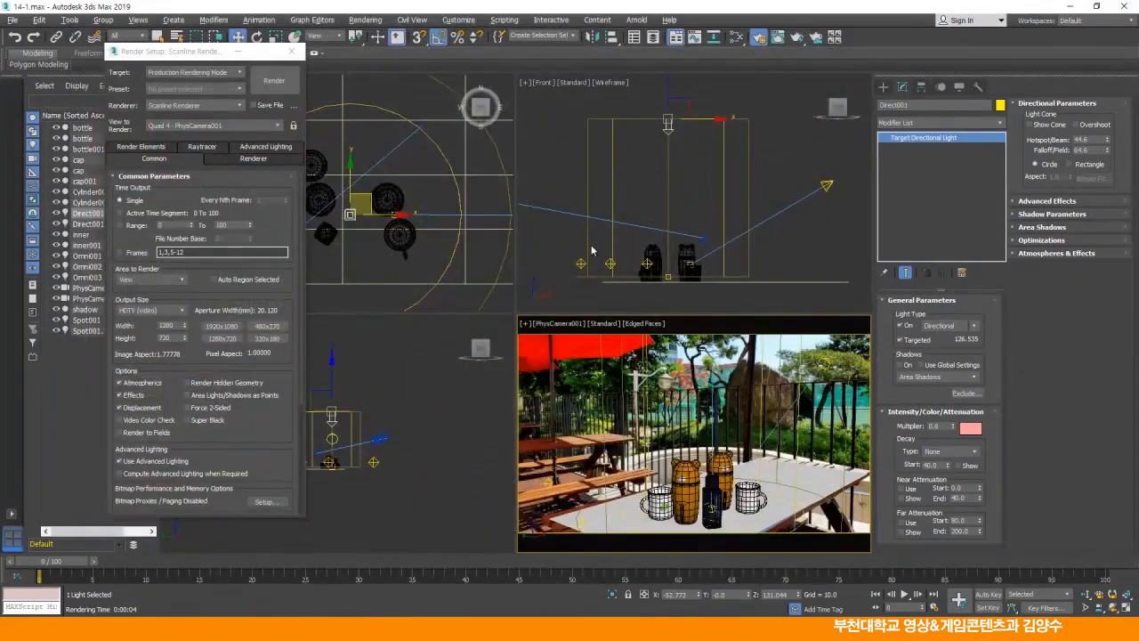
Try a multiplier of 0.8 on the directional light and render the camera view.
drag(941, 427, 903, 426)
click(274, 81)
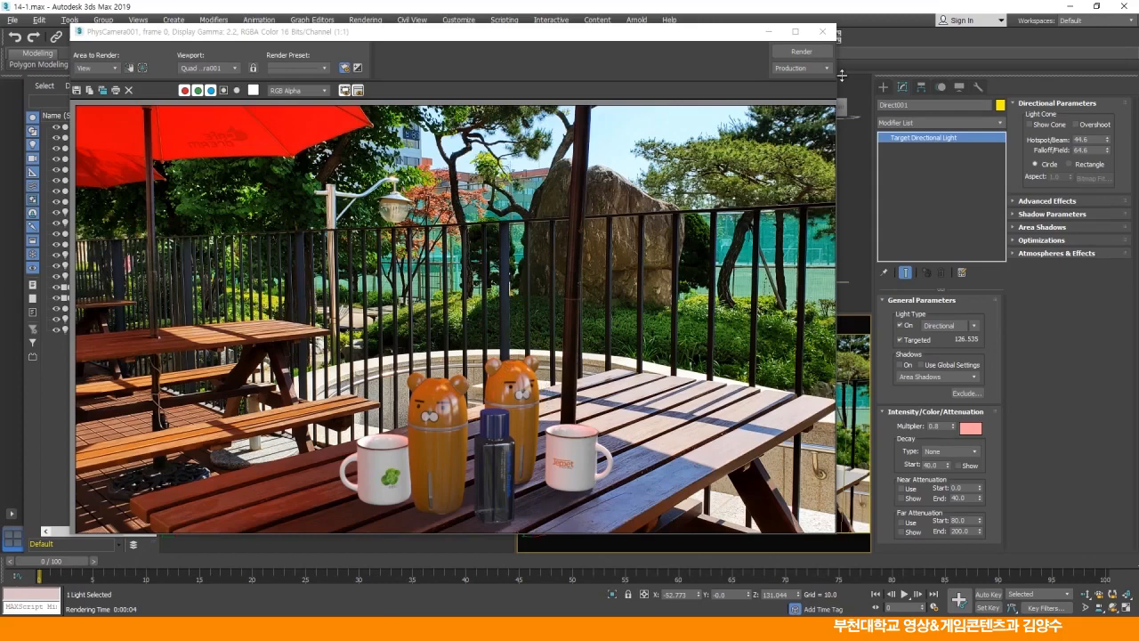
click(823, 31)
Set the directional light's multiplier to 0.9 and render the camera view.
double_click(933, 427)
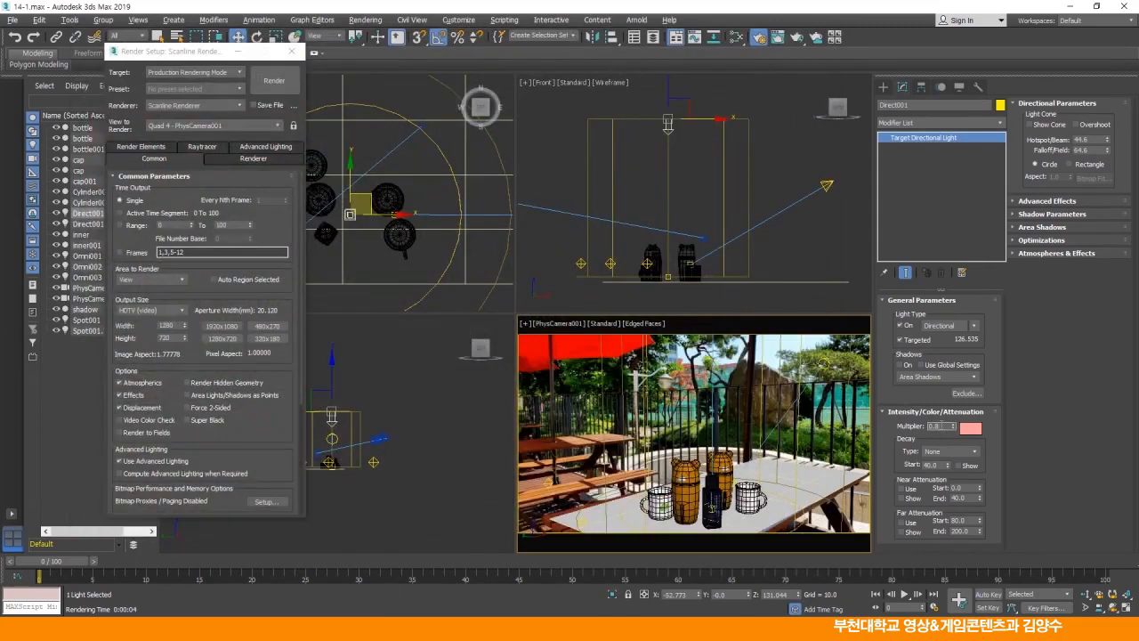
text(0.9)
click(274, 80)
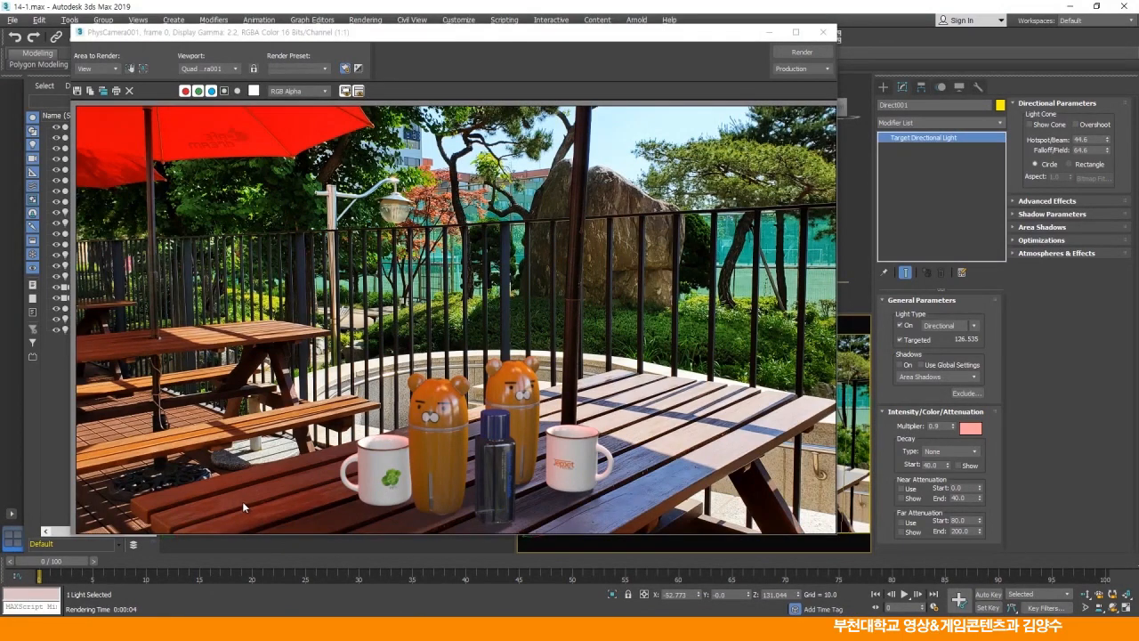
Select the omni light just in front of the table in the Top view and set its multiplier to 0.4.
click(823, 32)
click(290, 53)
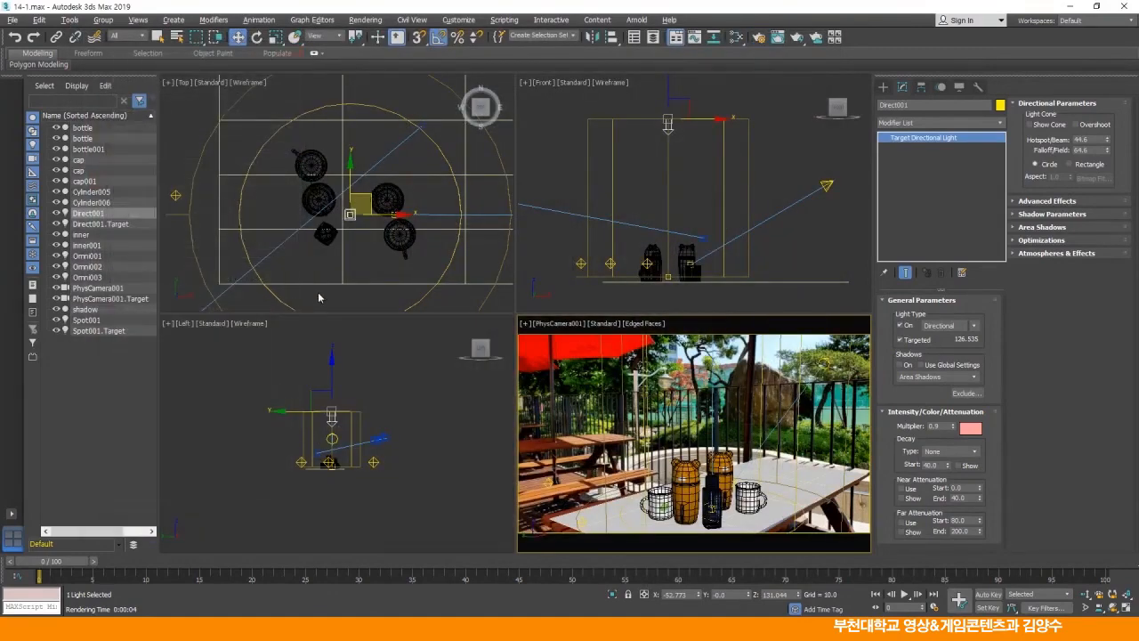
scroll(316, 293, down, 4)
click(323, 275)
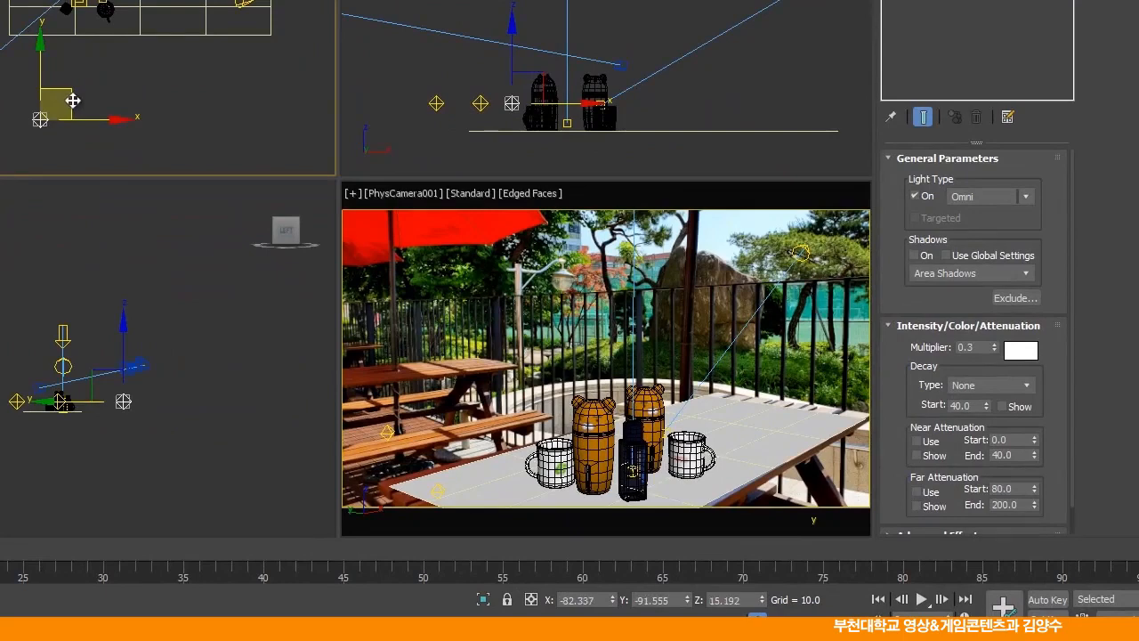
drag(977, 347, 897, 348)
text(0.4)
key(Return)
Try a warm yellow of RGB 255, 201, 55 as the omni light's color and render the camera view.
click(1022, 352)
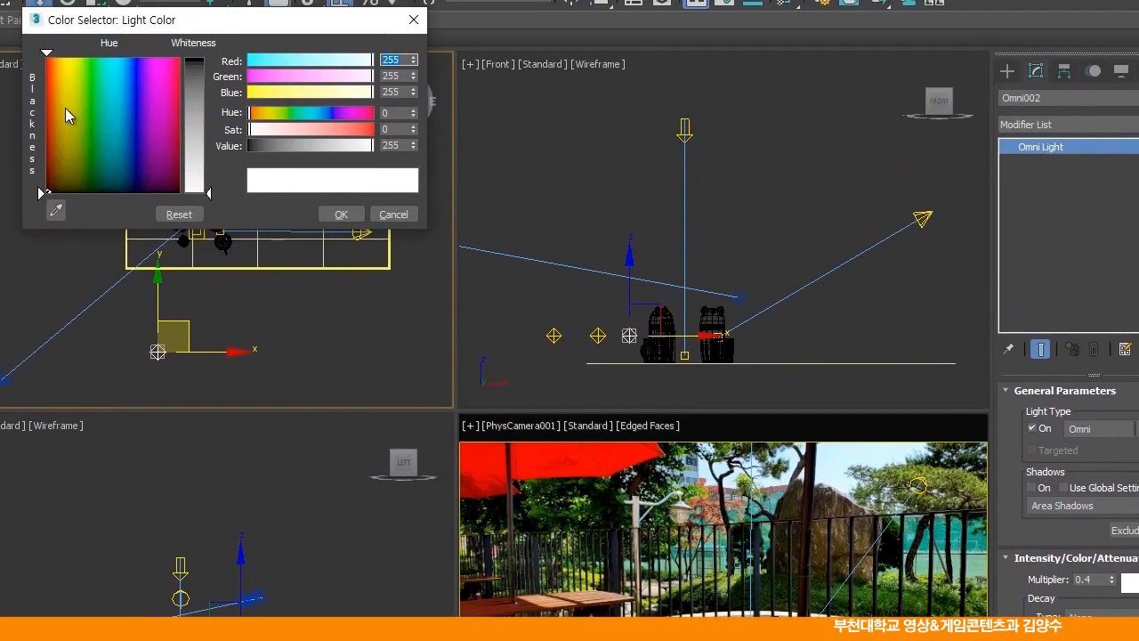
click(57, 84)
drag(196, 190, 198, 90)
drag(58, 85, 62, 56)
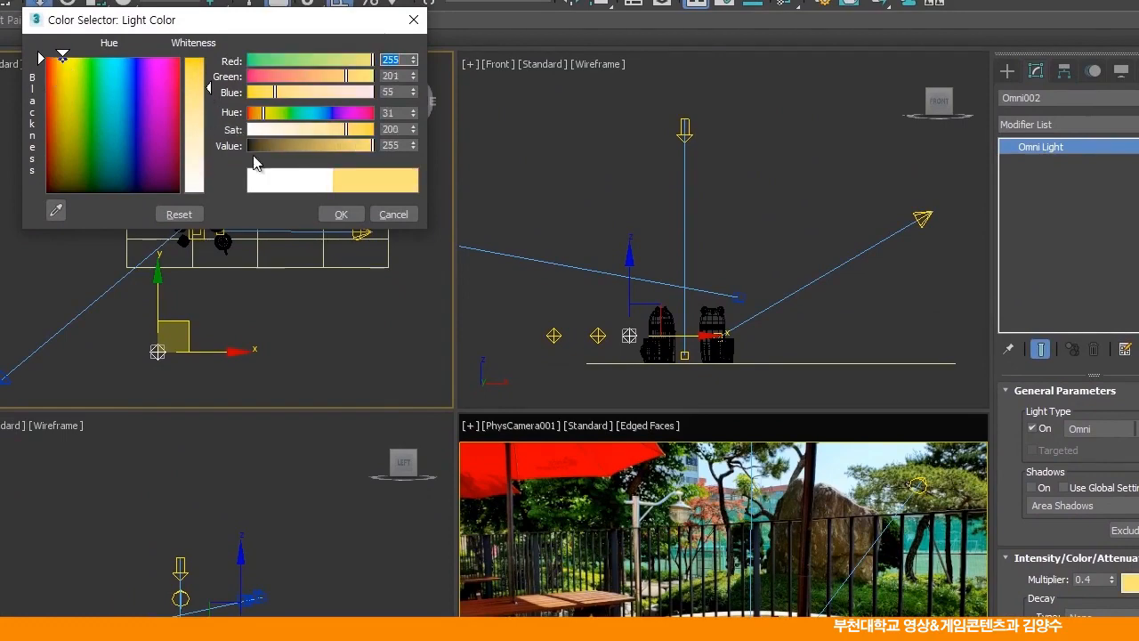
click(339, 215)
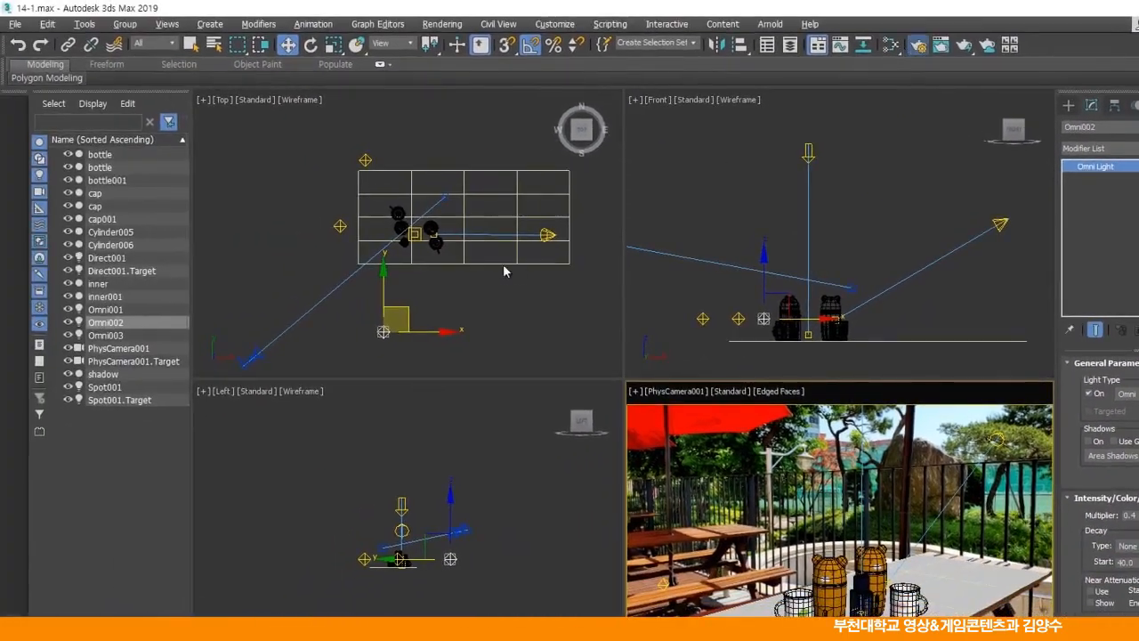
key(F10)
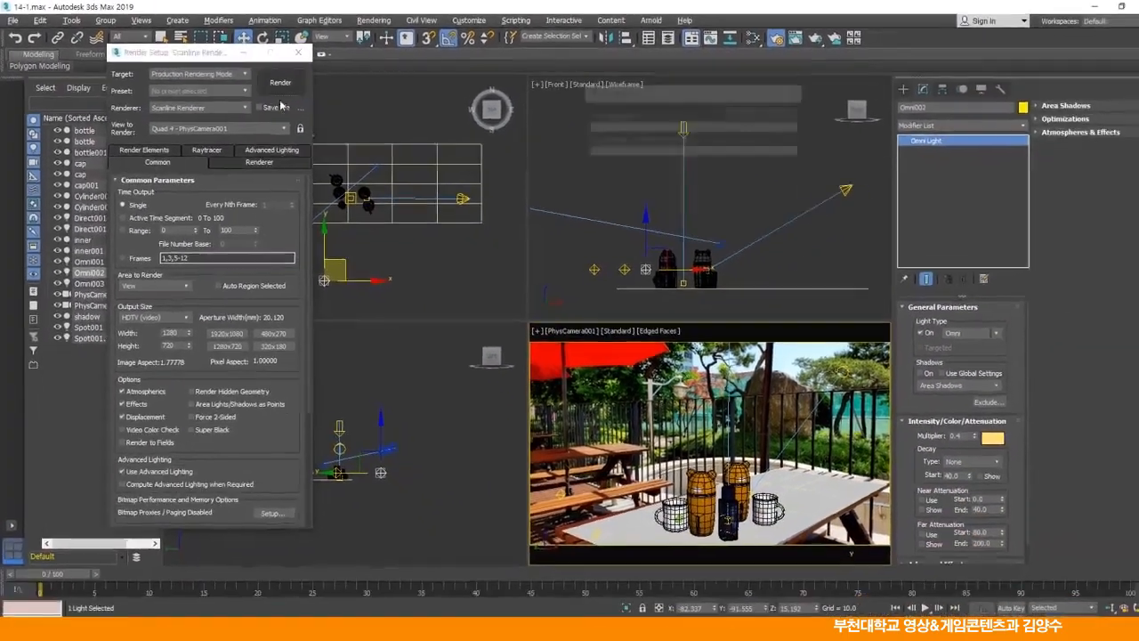
click(321, 95)
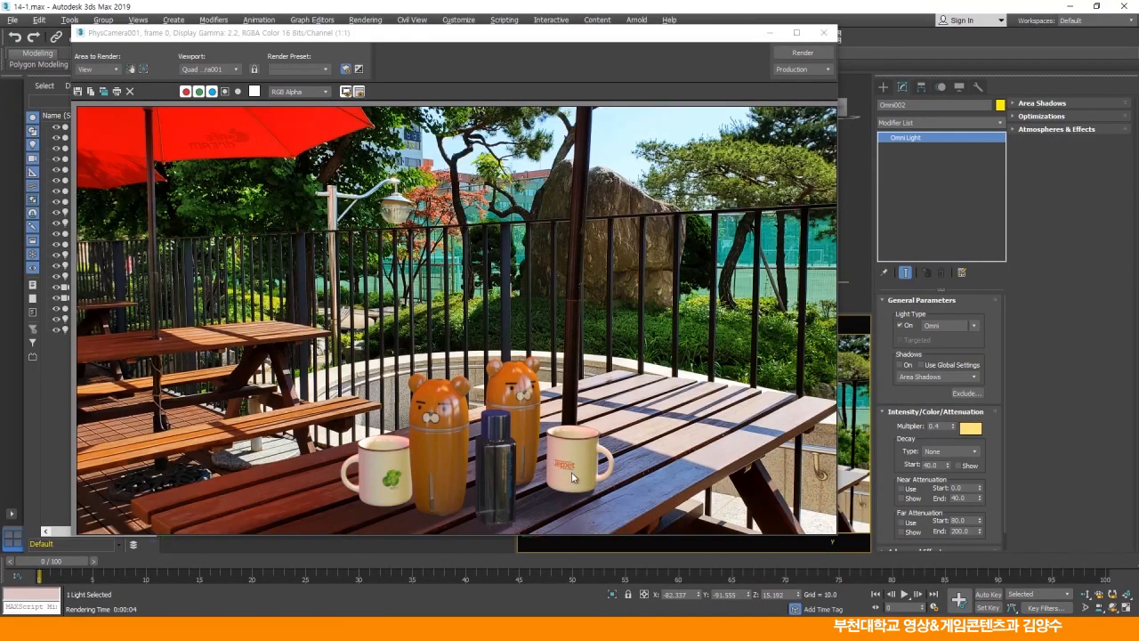
Set the omni light's multiplier to 0.3.
double_click(940, 425)
text(0.3)
key(Return)
Shift the omni light's color to a light green and re-render the camera view.
click(972, 430)
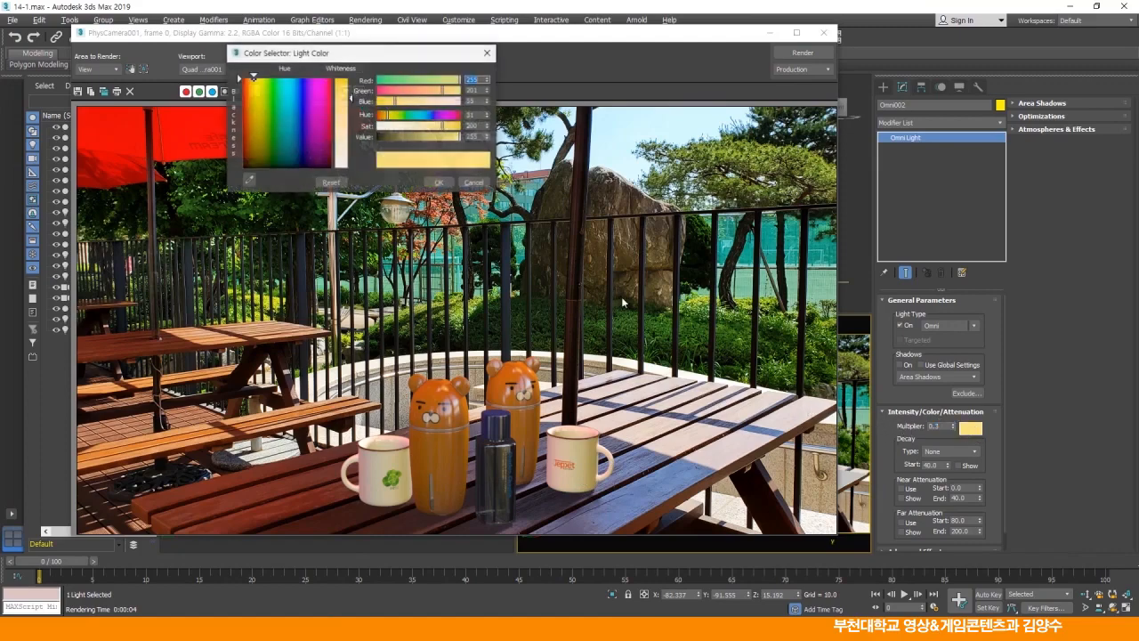
drag(254, 79, 267, 81)
drag(352, 100, 351, 116)
click(439, 182)
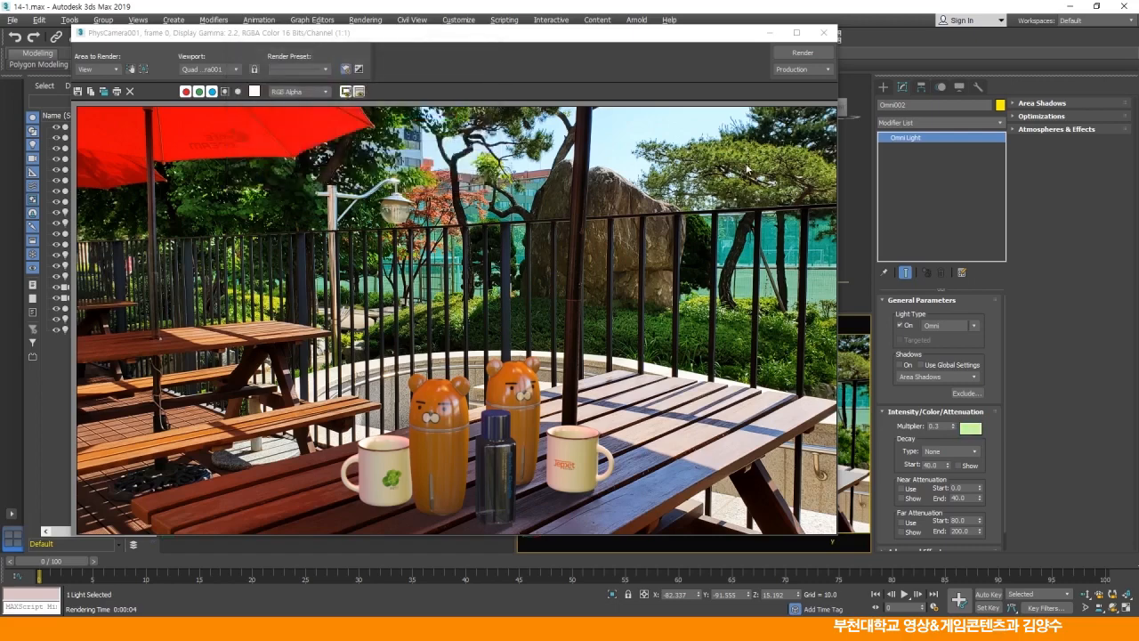
click(803, 53)
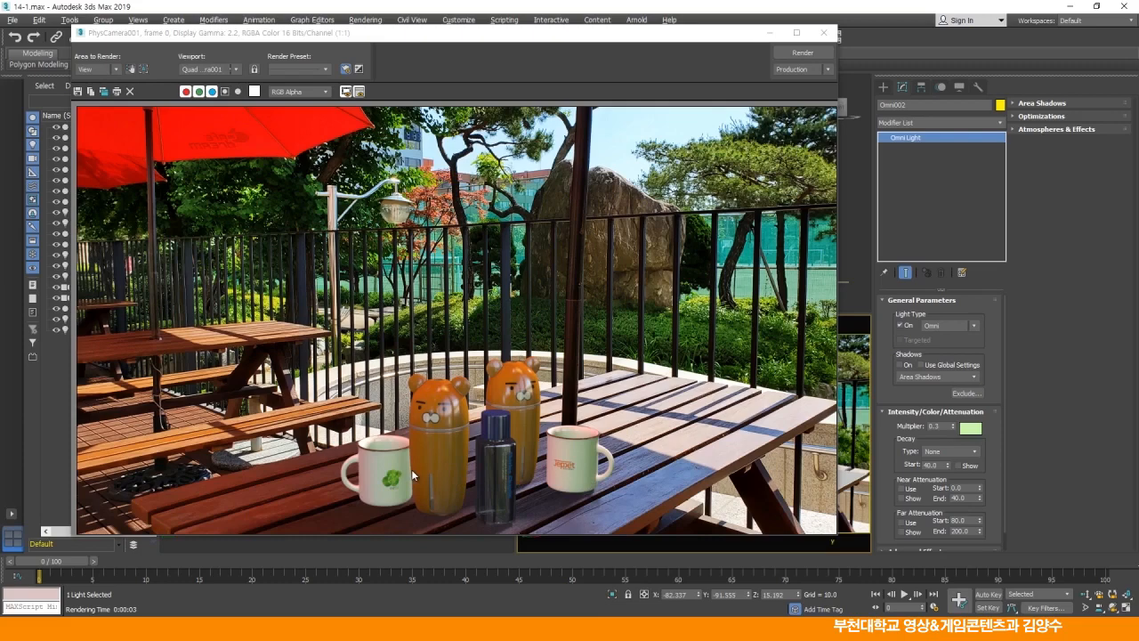
Whiten the omni light's color to a very pale green, about RGB 222, 254, 188, and render again.
click(971, 429)
drag(352, 119, 351, 147)
click(439, 183)
click(803, 52)
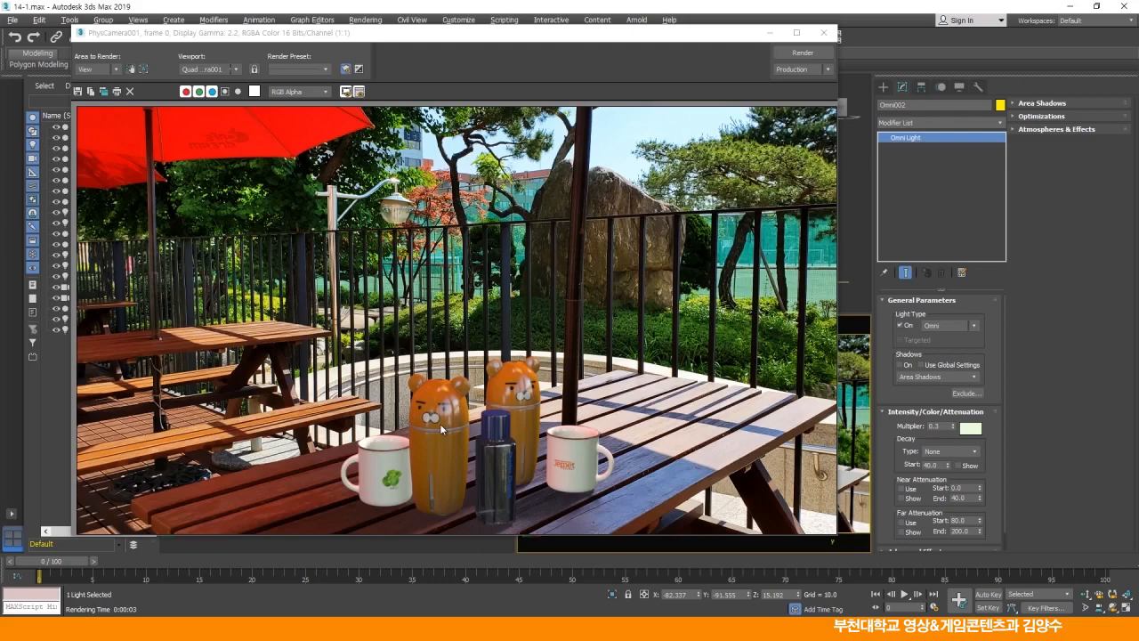
Create a target spotlight in the Top view, placed diagonally in front of the table and aimed at the bottles and cups.
click(825, 33)
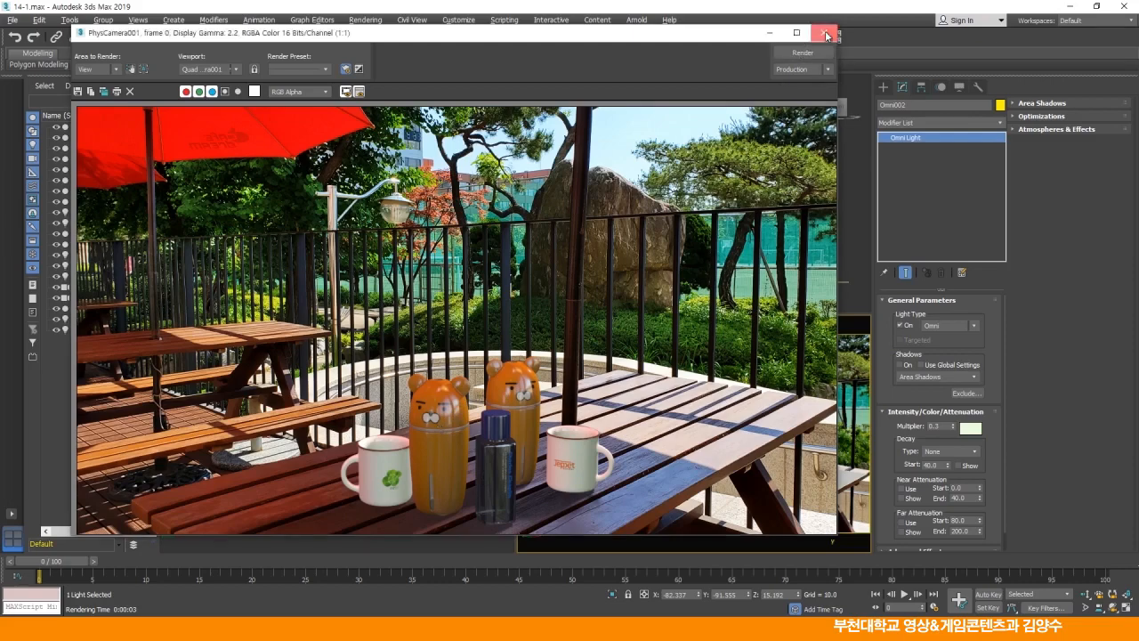
click(291, 51)
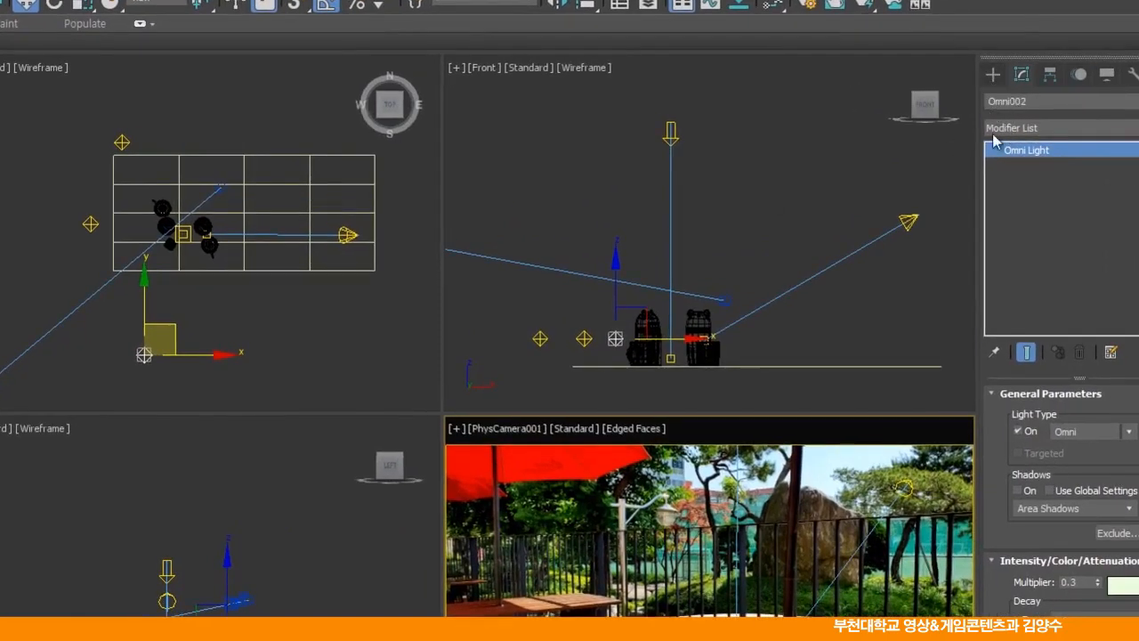
click(993, 75)
click(1042, 181)
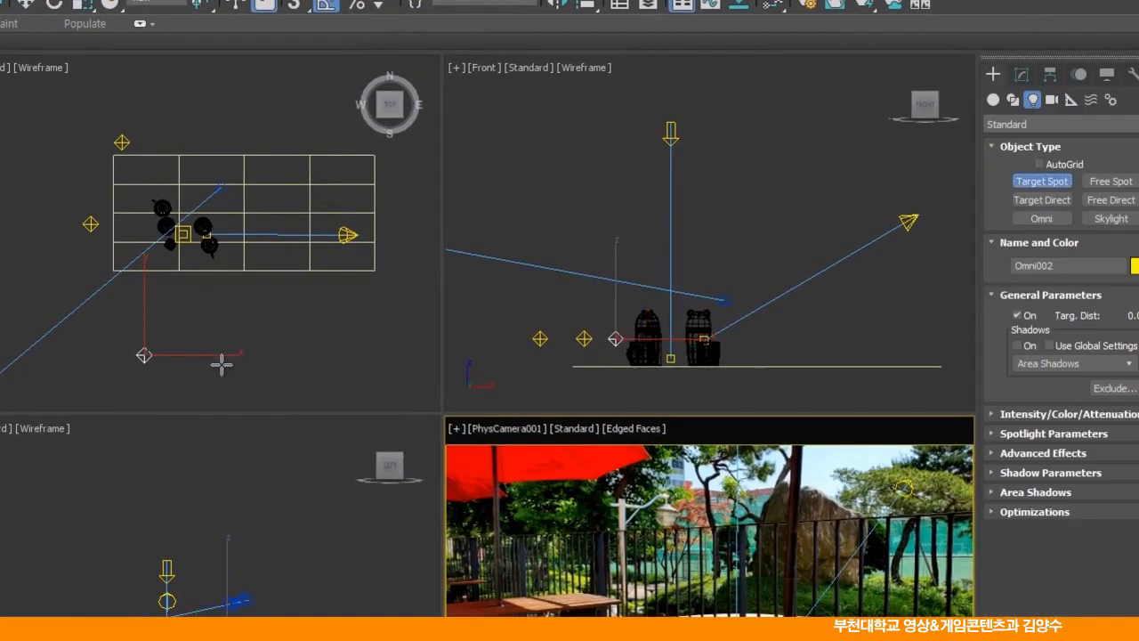
middle_drag(221, 364, 231, 338)
drag(89, 381, 197, 212)
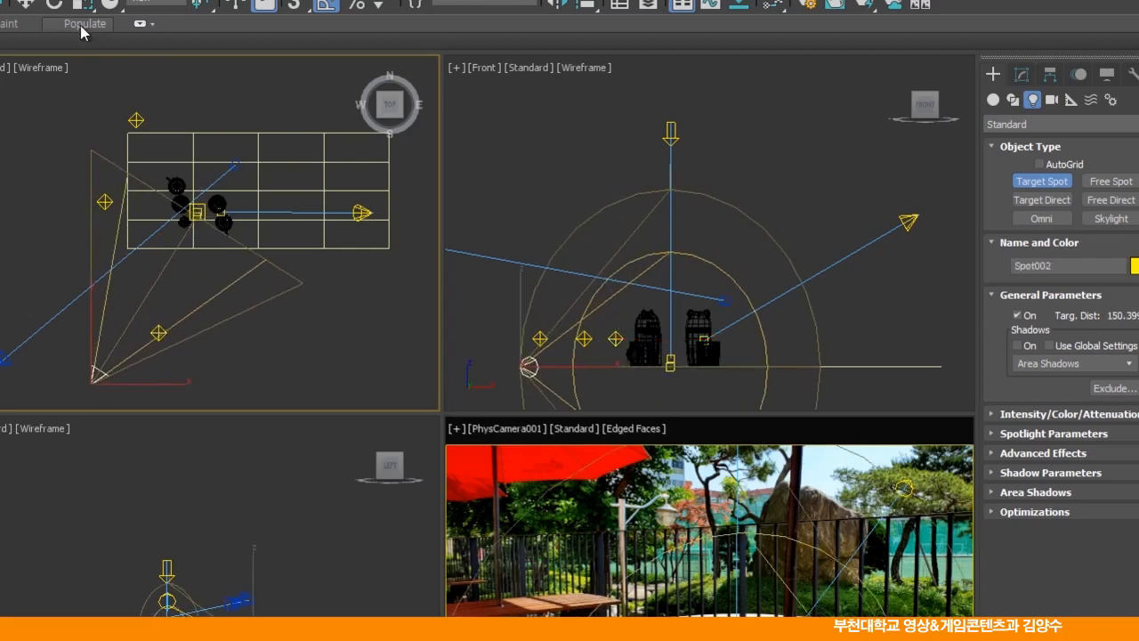
Raise the new spotlight in the Front view to a height of about 23.5.
click(26, 4)
middle_drag(593, 317, 592, 272)
drag(552, 300, 556, 260)
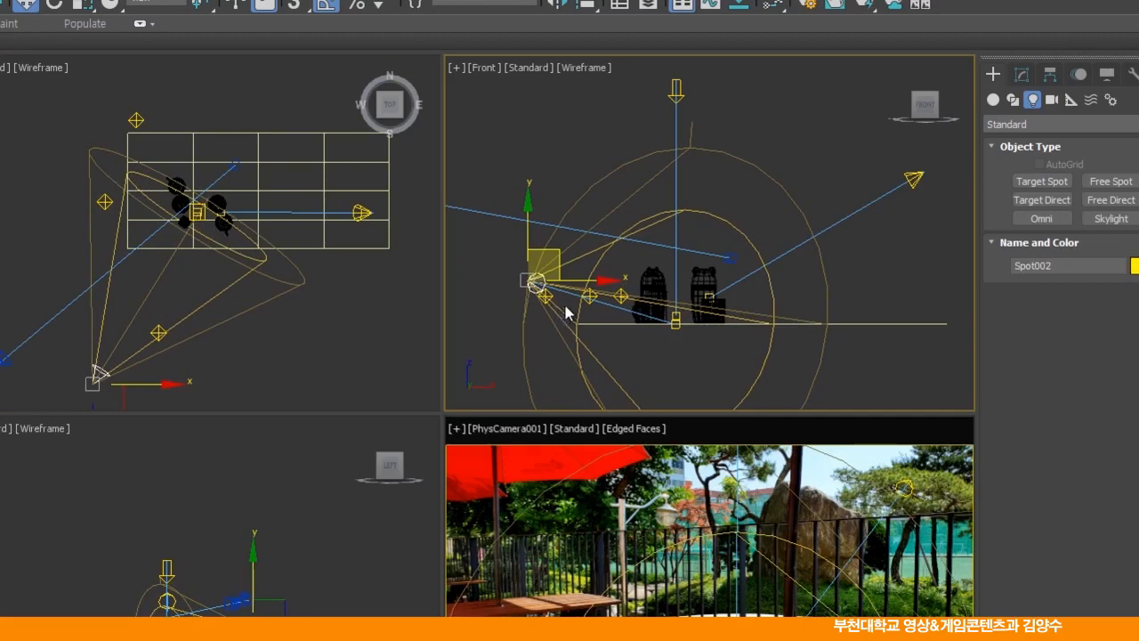
Set the new spotlight's multiplier to 0.4 and its color to a pale yellow, about RGB 247, 255, 158.
click(1023, 75)
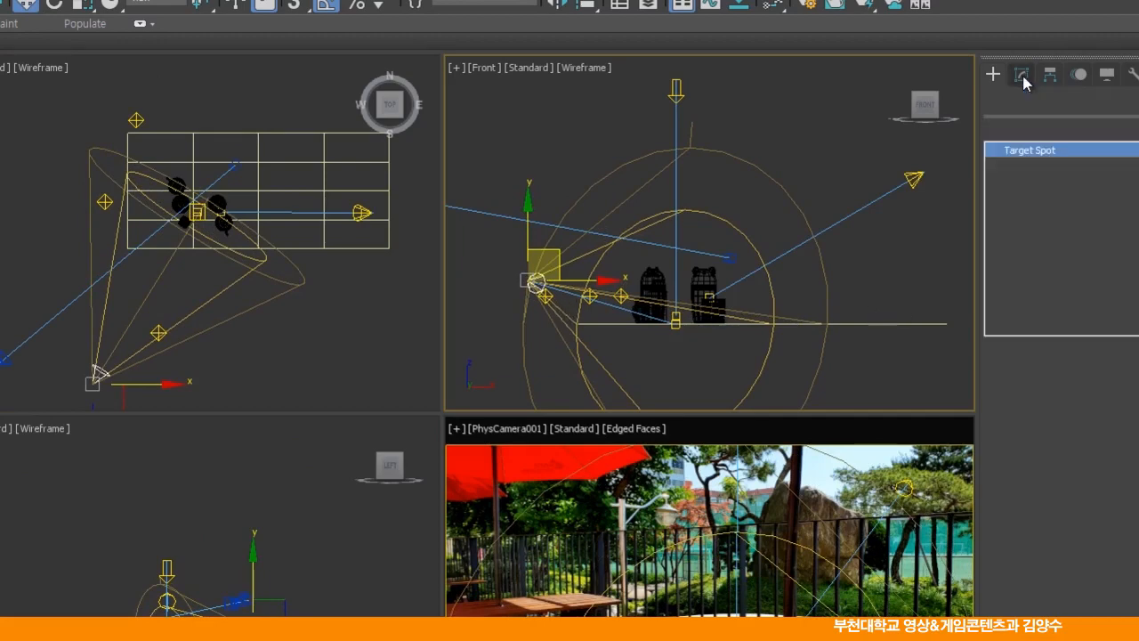
double_click(1080, 582)
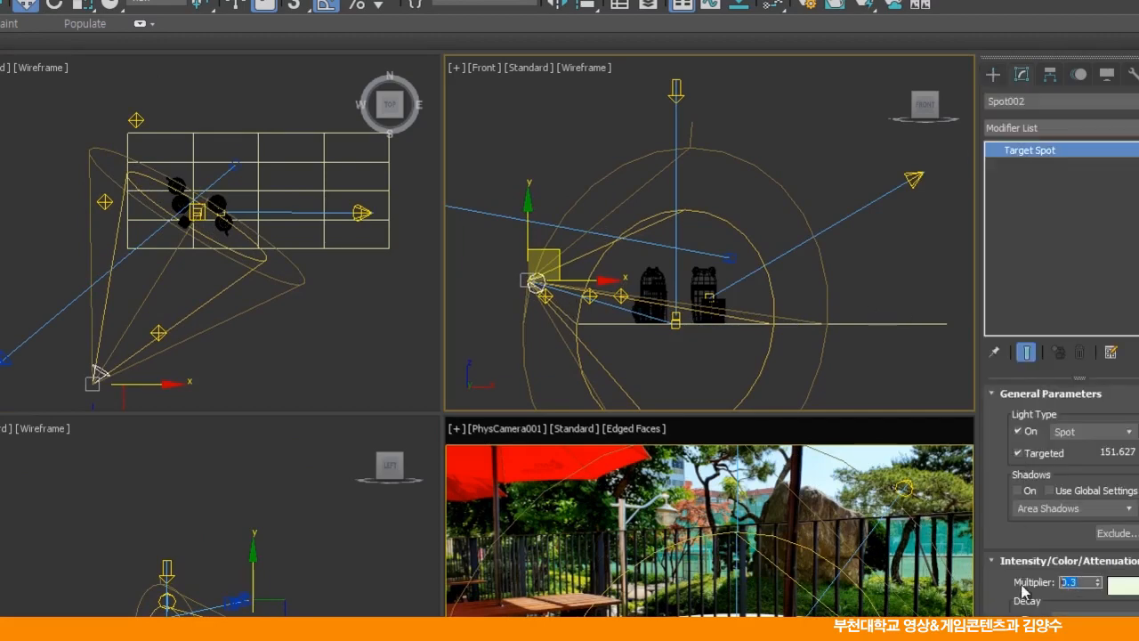
key(Return)
click(1123, 589)
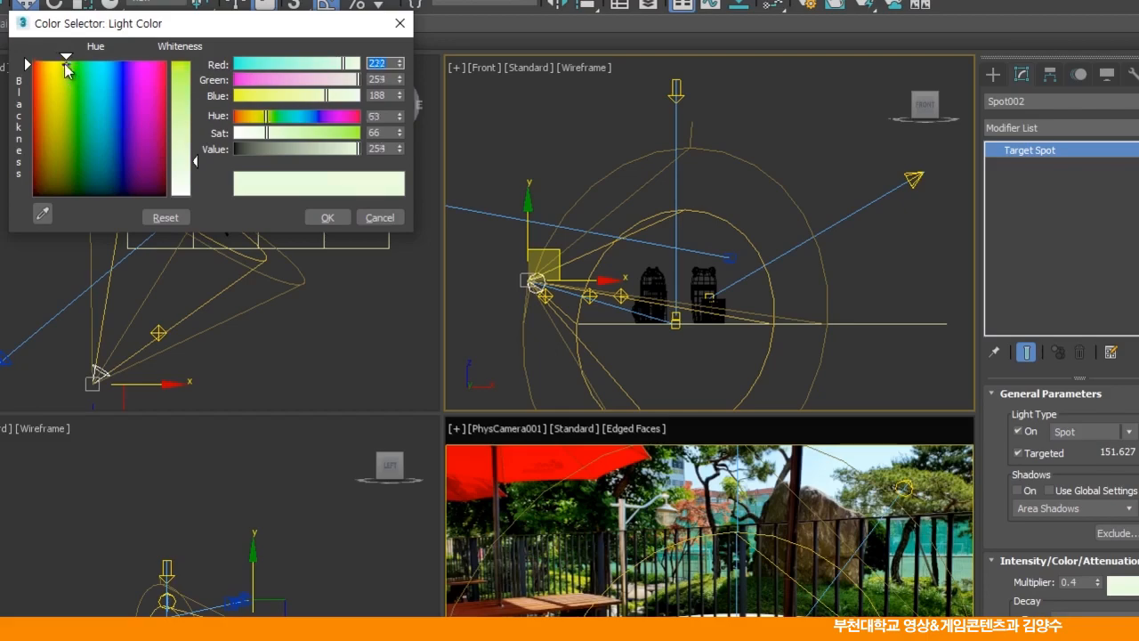
drag(67, 66, 57, 62)
drag(195, 162, 193, 145)
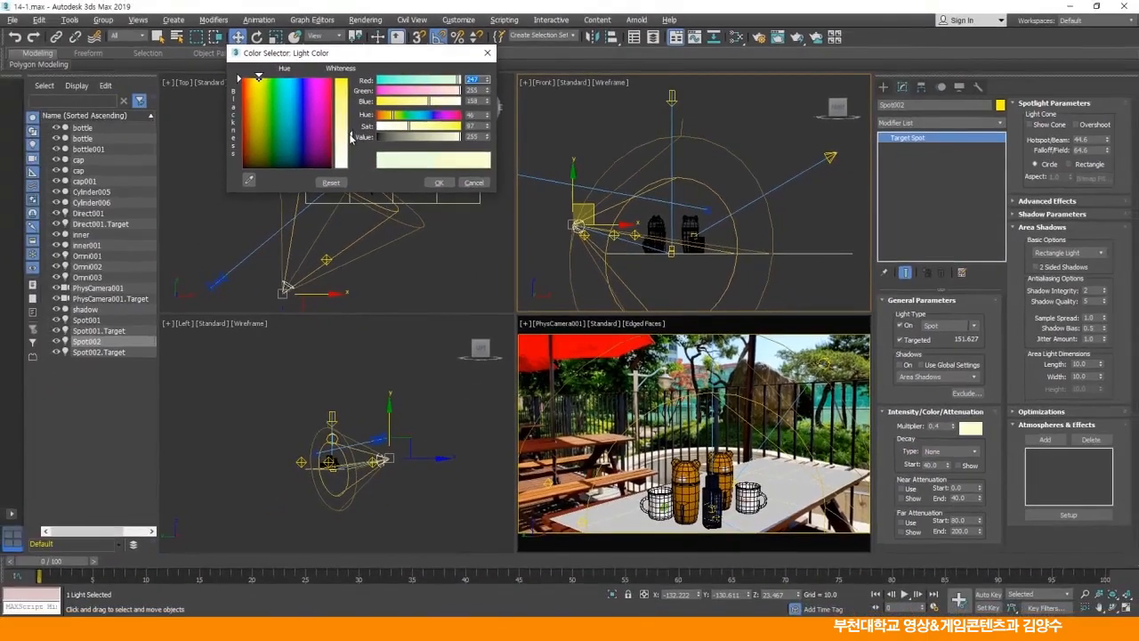
click(438, 182)
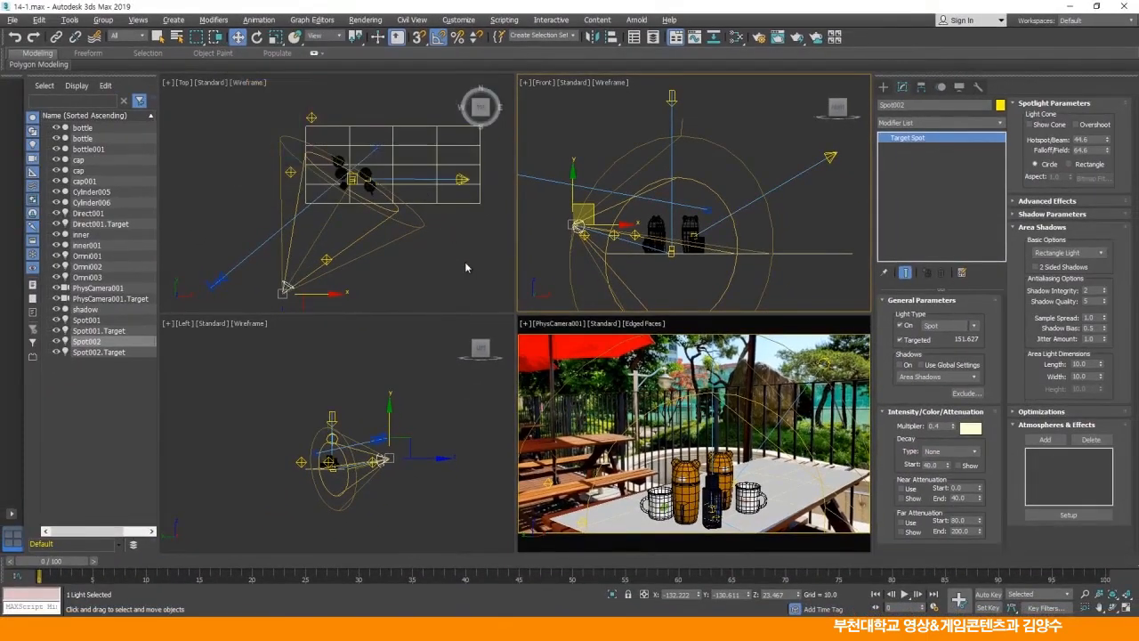
Render the camera view, and nudge the new spotlight up in the Front view to a height of about 24.5.
right_click(605, 378)
click(758, 38)
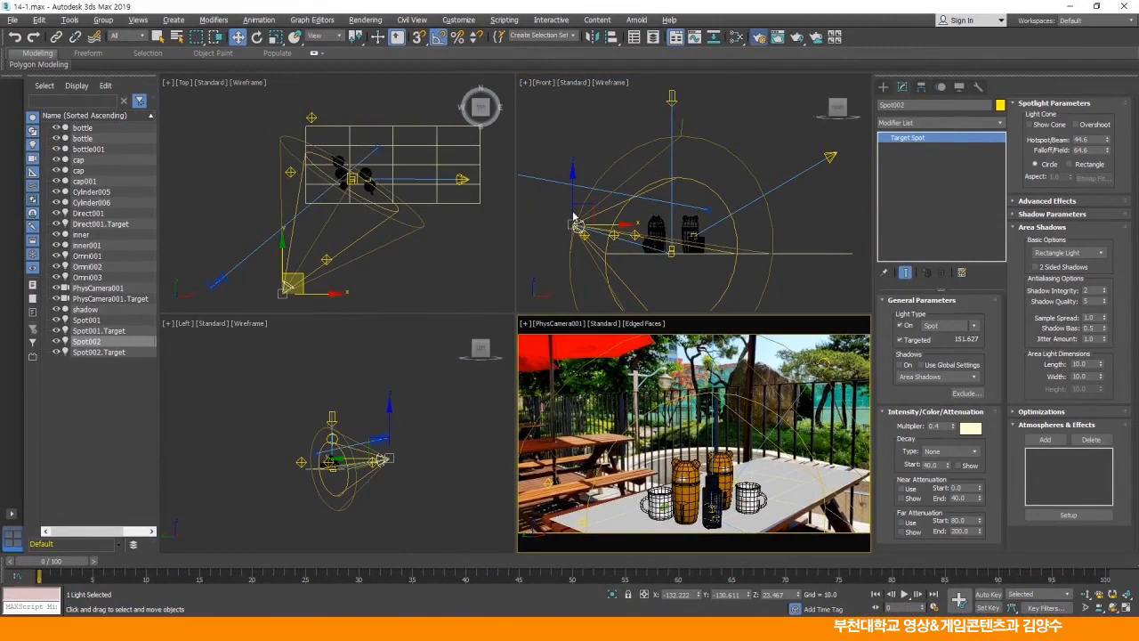
click(273, 82)
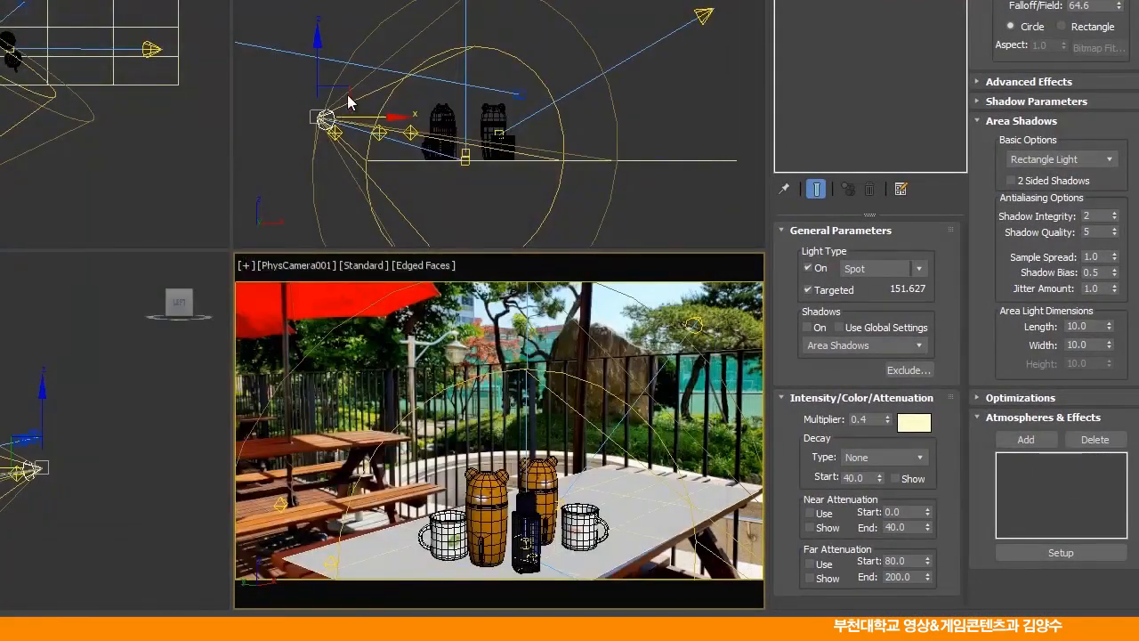
click(341, 118)
drag(347, 85, 341, 89)
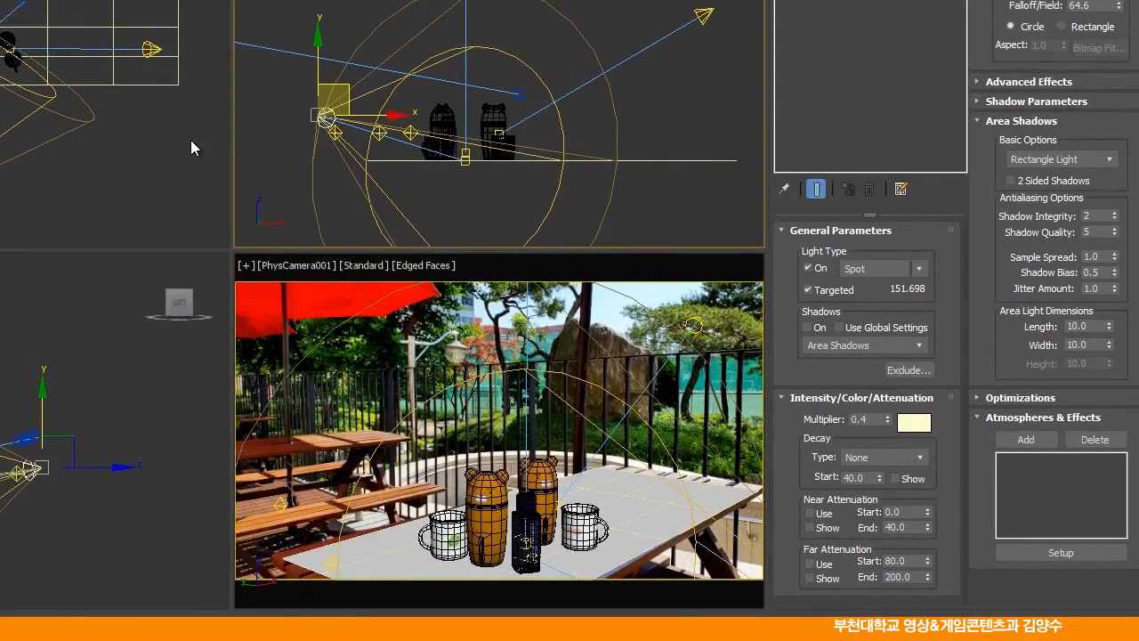
click(906, 371)
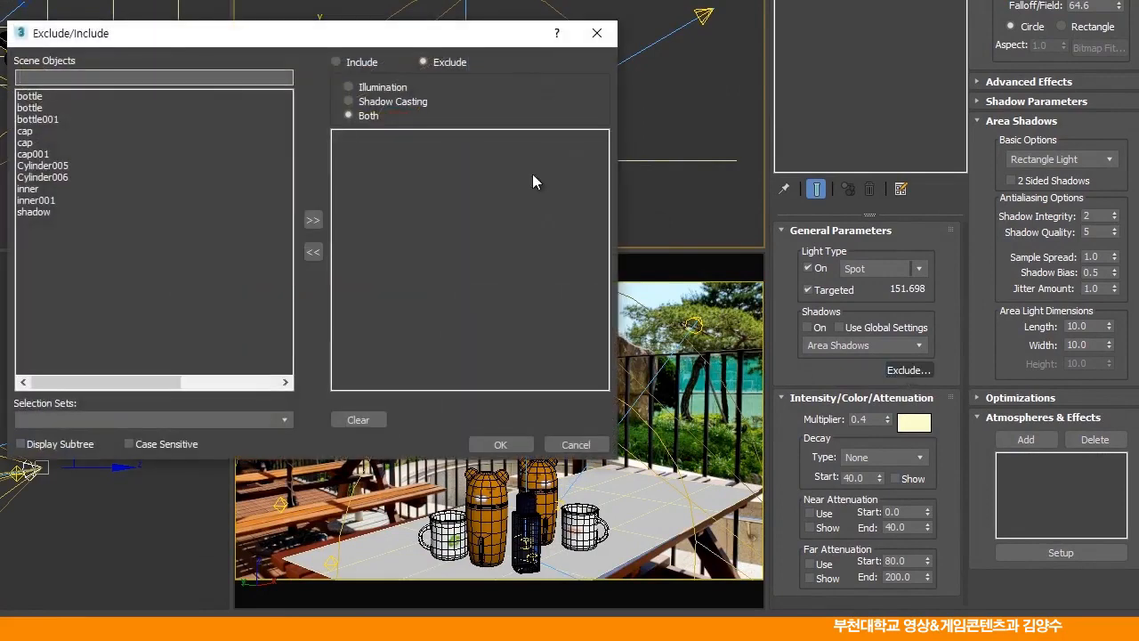
click(333, 63)
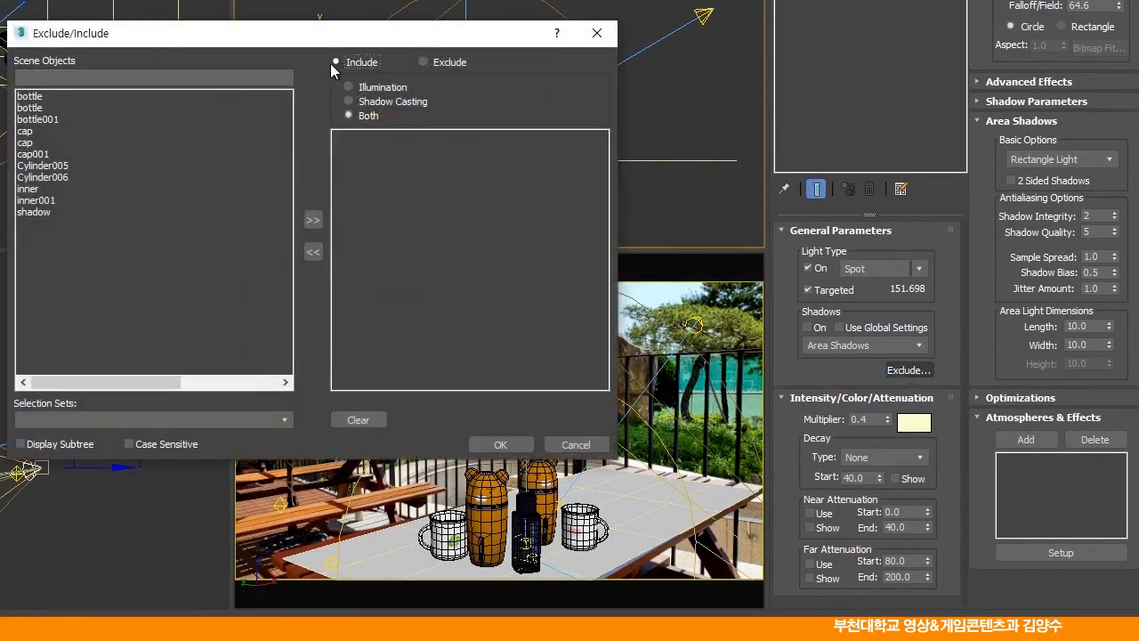
drag(289, 36, 346, 16)
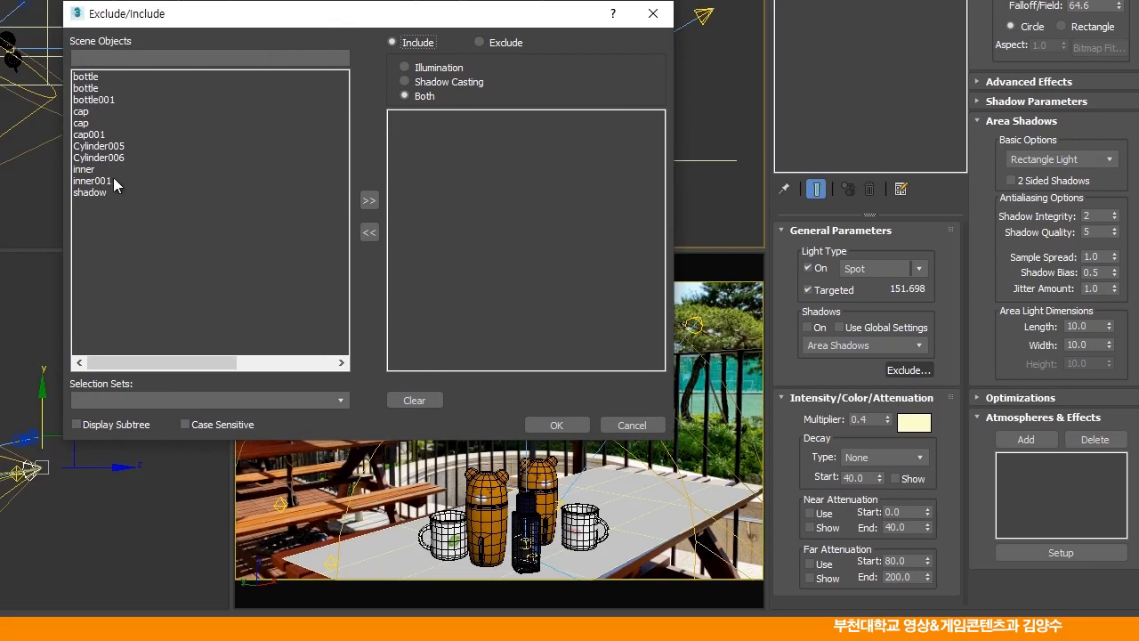
drag(145, 169, 145, 180)
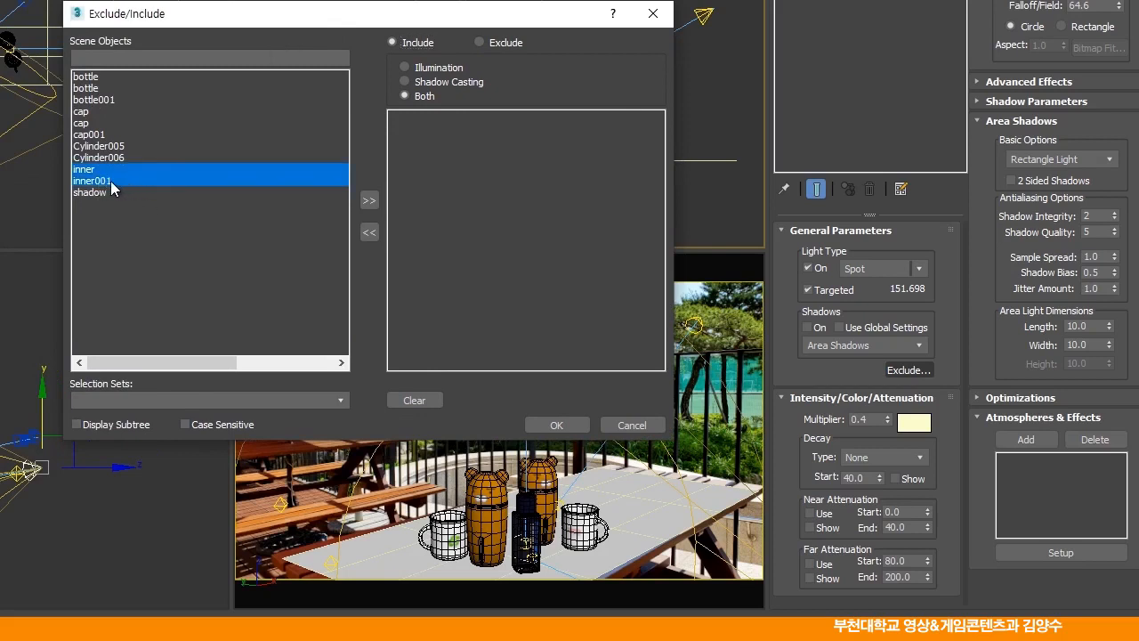
ctrl+click(87, 123)
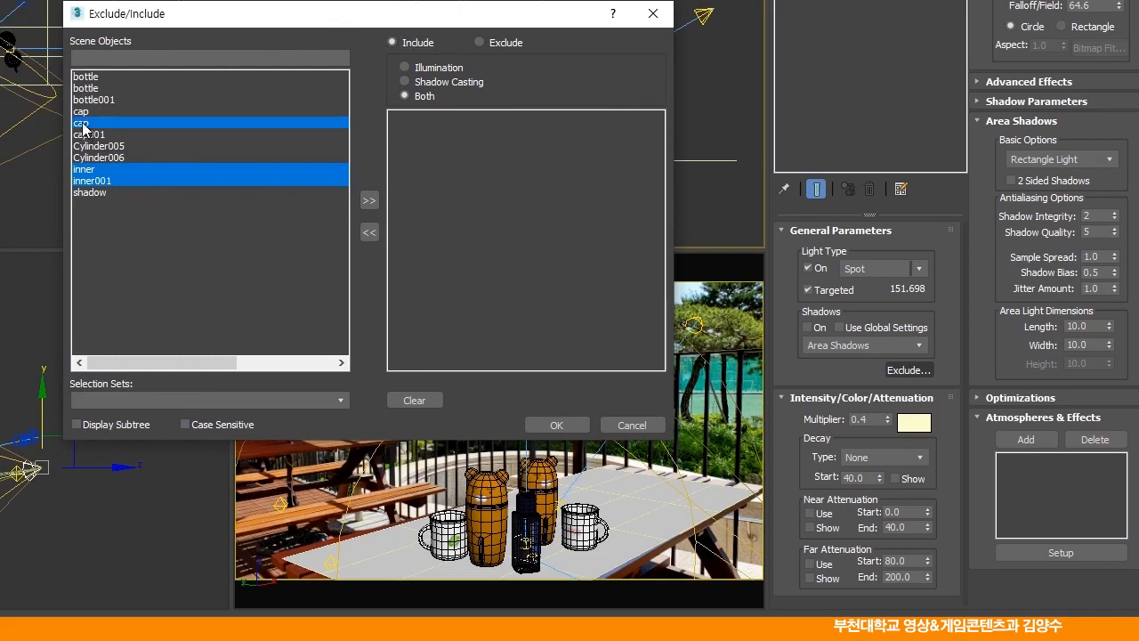
ctrl+click(97, 135)
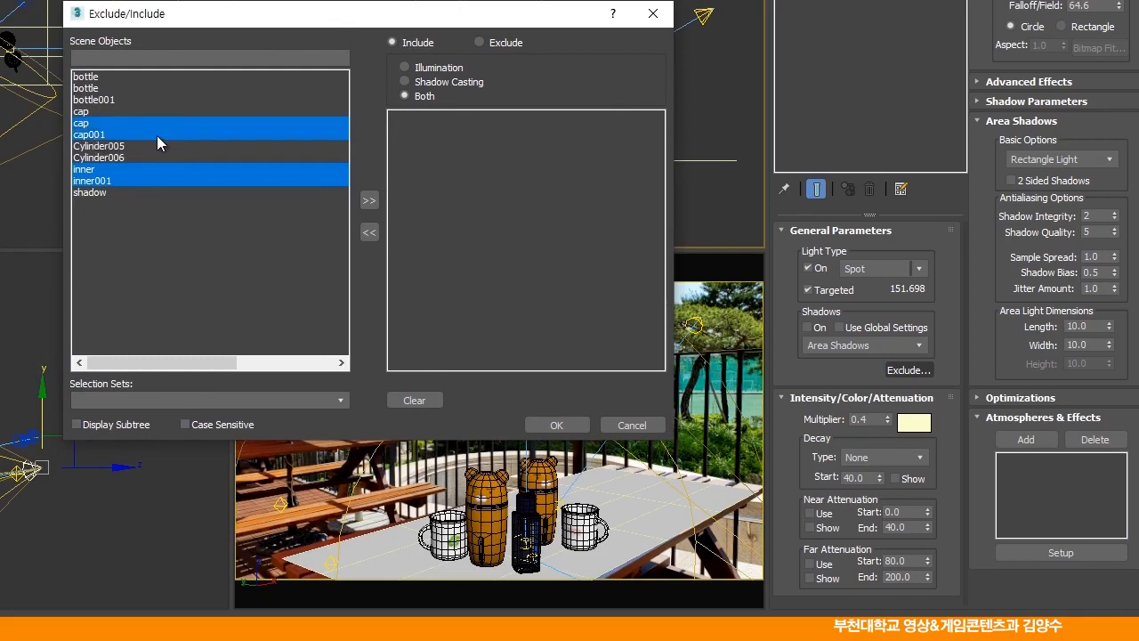
ctrl+click(105, 100)
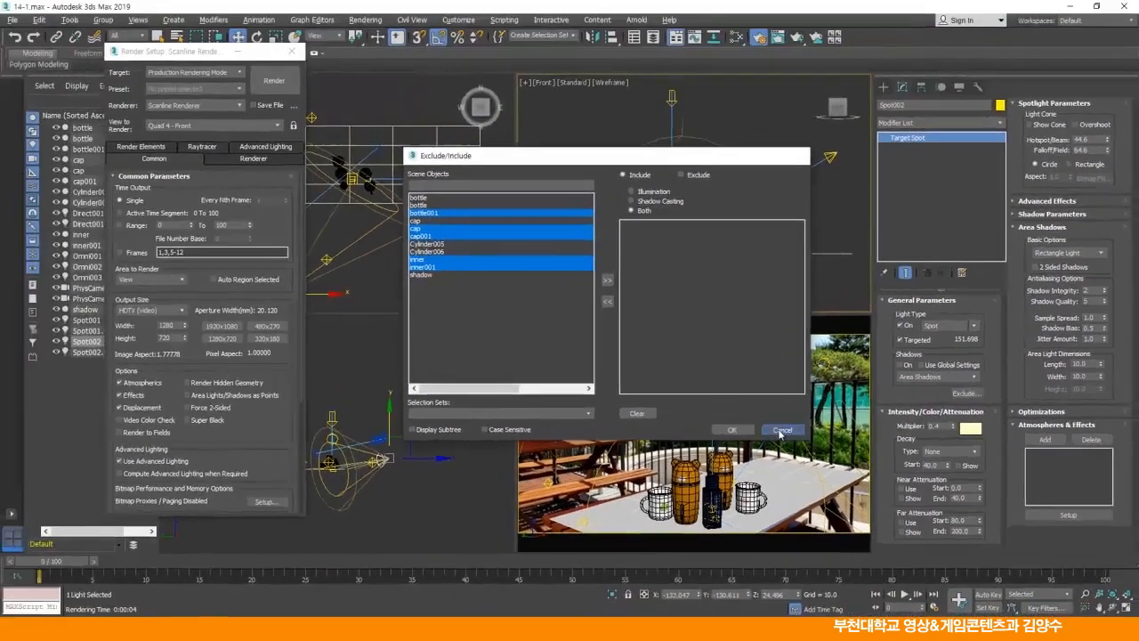
click(556, 424)
Maximize the camera view and rename the front bear bottle's cap as k-cap001.
click(291, 51)
click(450, 243)
click(699, 326)
key(alt+w)
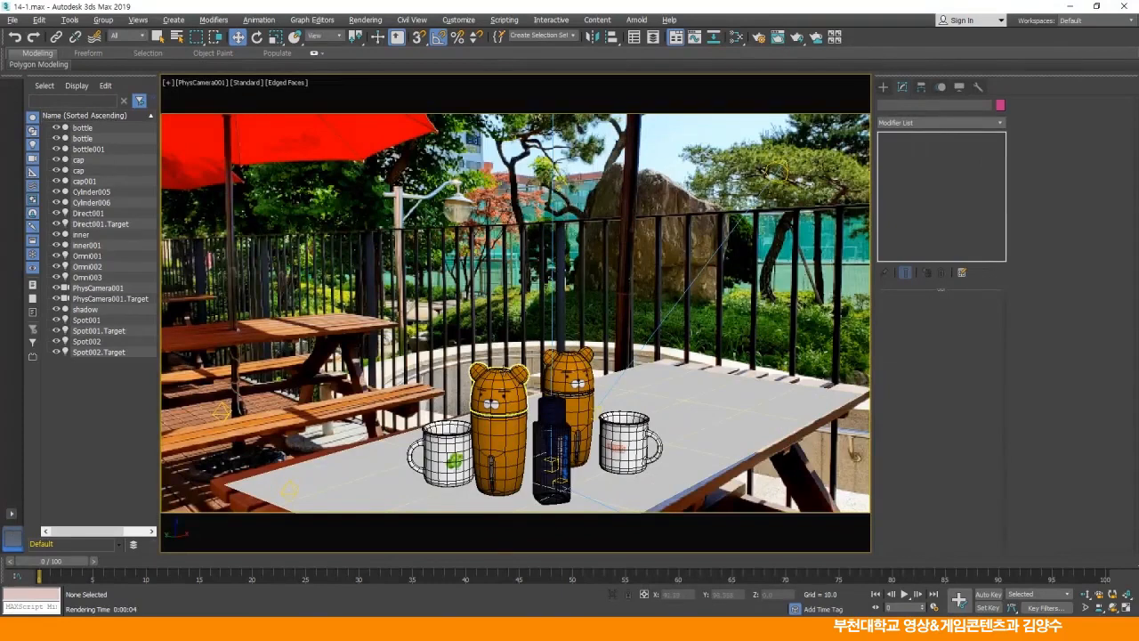
click(549, 418)
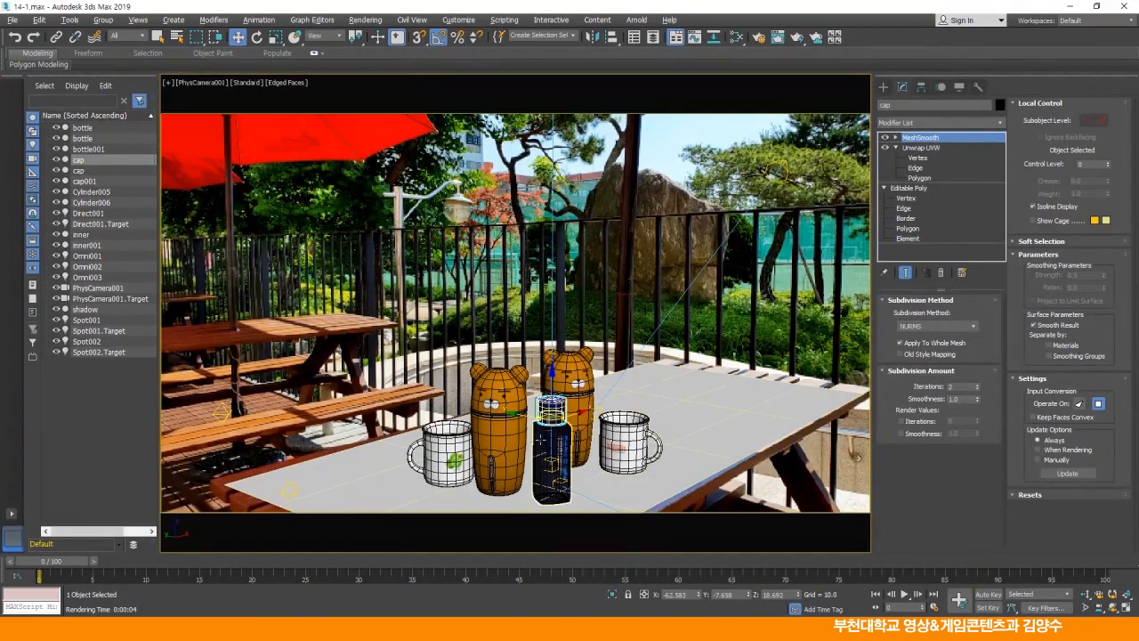
click(541, 438)
click(499, 380)
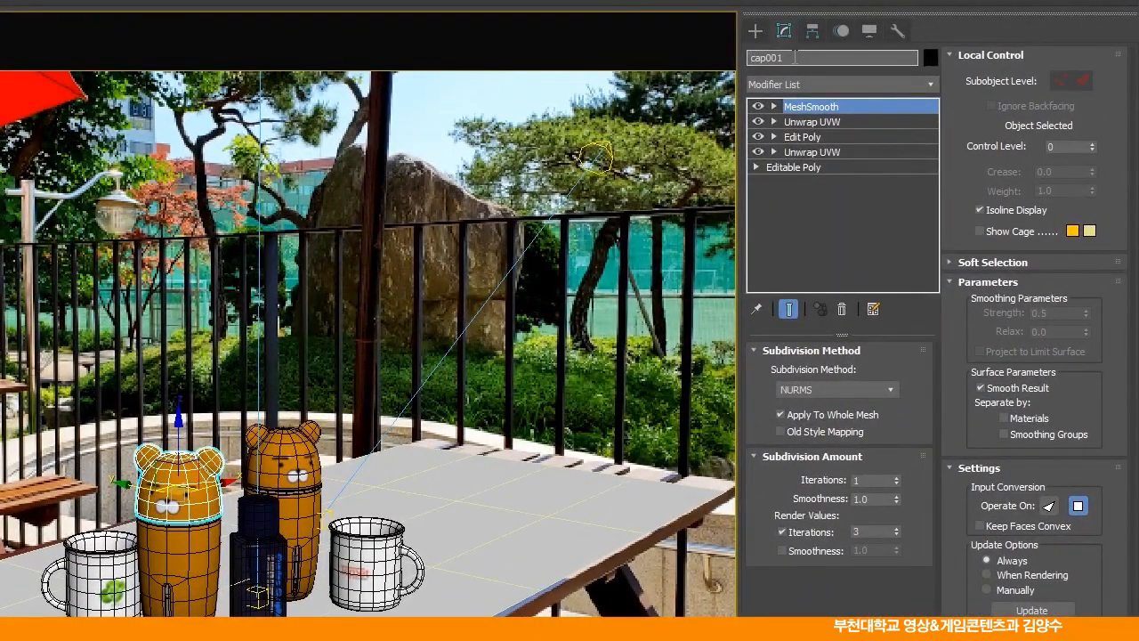
text(k-)
key(Return)
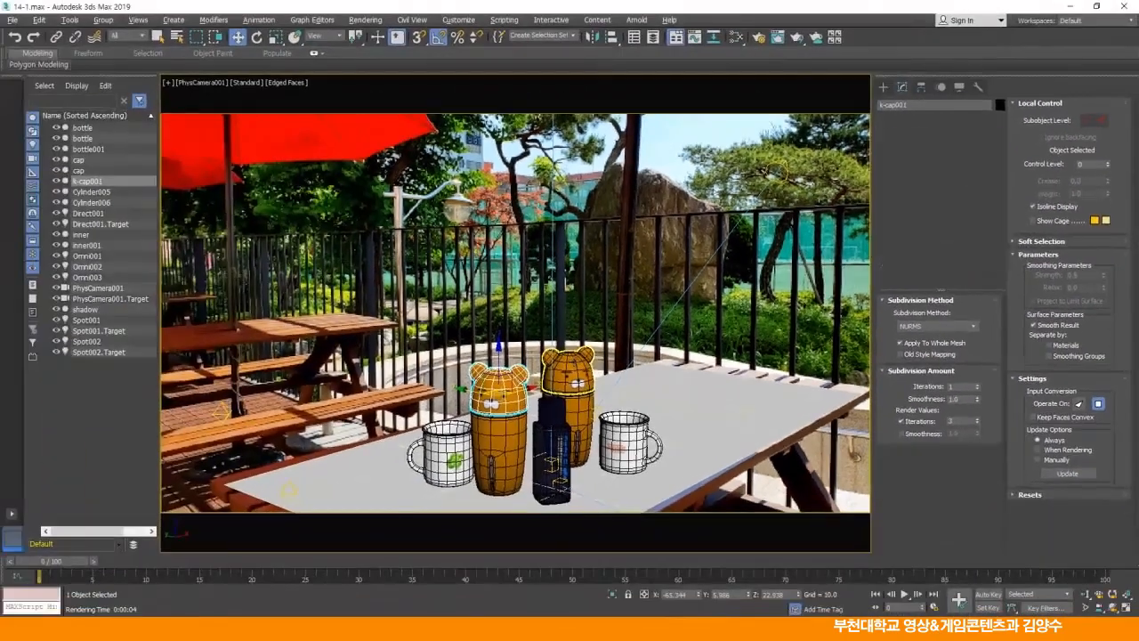
Rename the rear bear bottle's cap as k-cap002.
click(566, 372)
click(881, 105)
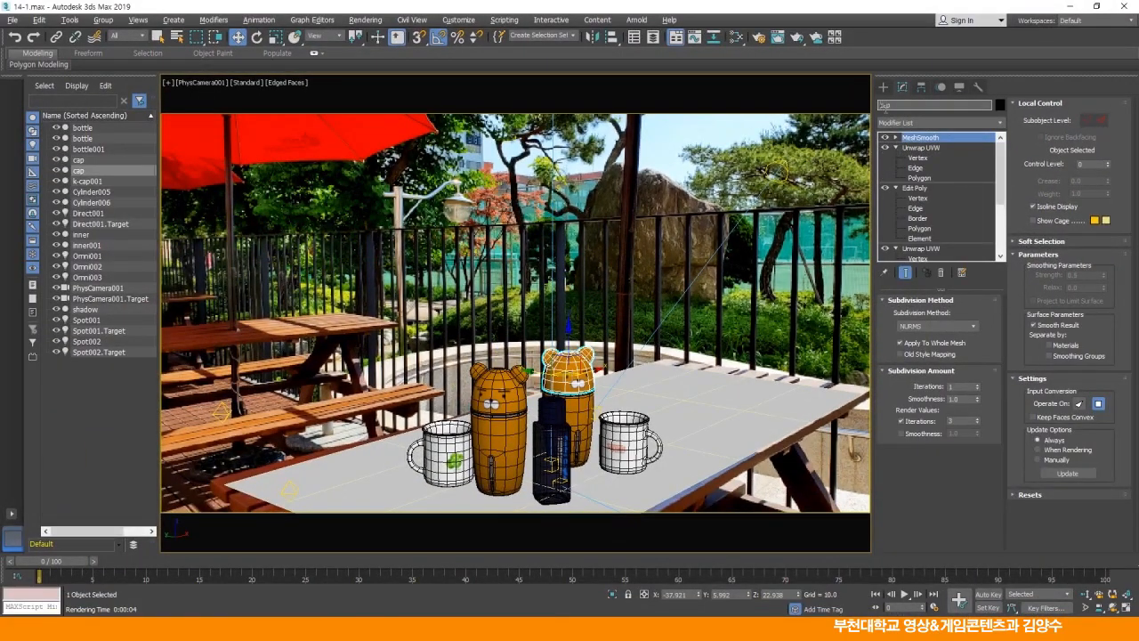
text(k-)
key(Return)
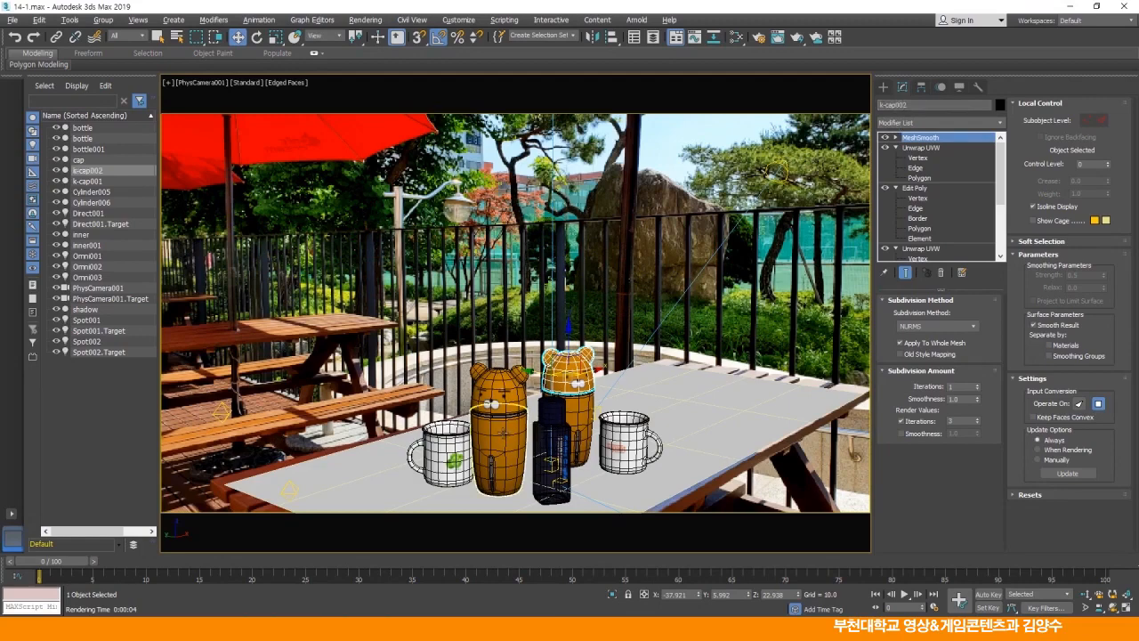
Rename the front bear bottle's body as k-bottle001 and the rear bear bottle's body as k-bottle002.
click(503, 434)
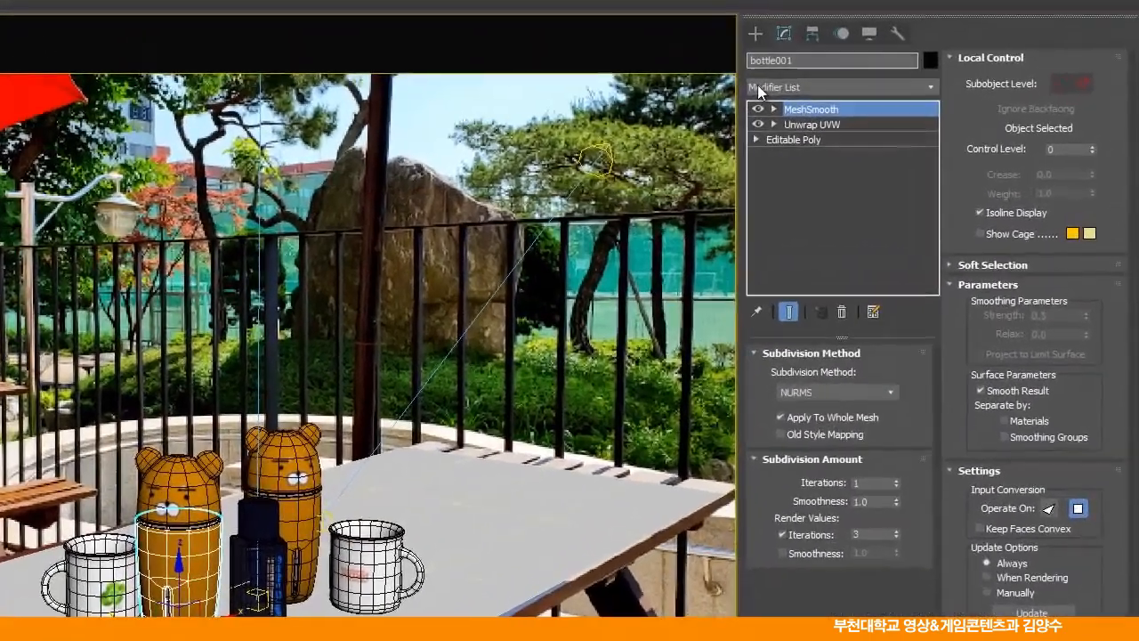
click(868, 87)
key(Home)
text(k-)
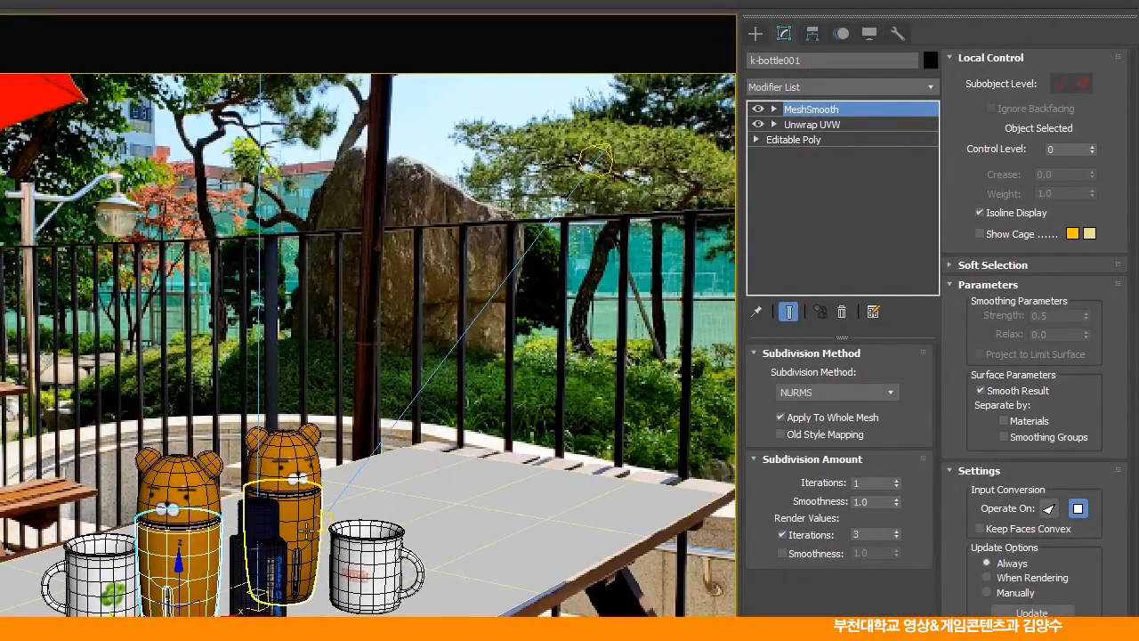
click(283, 534)
click(754, 59)
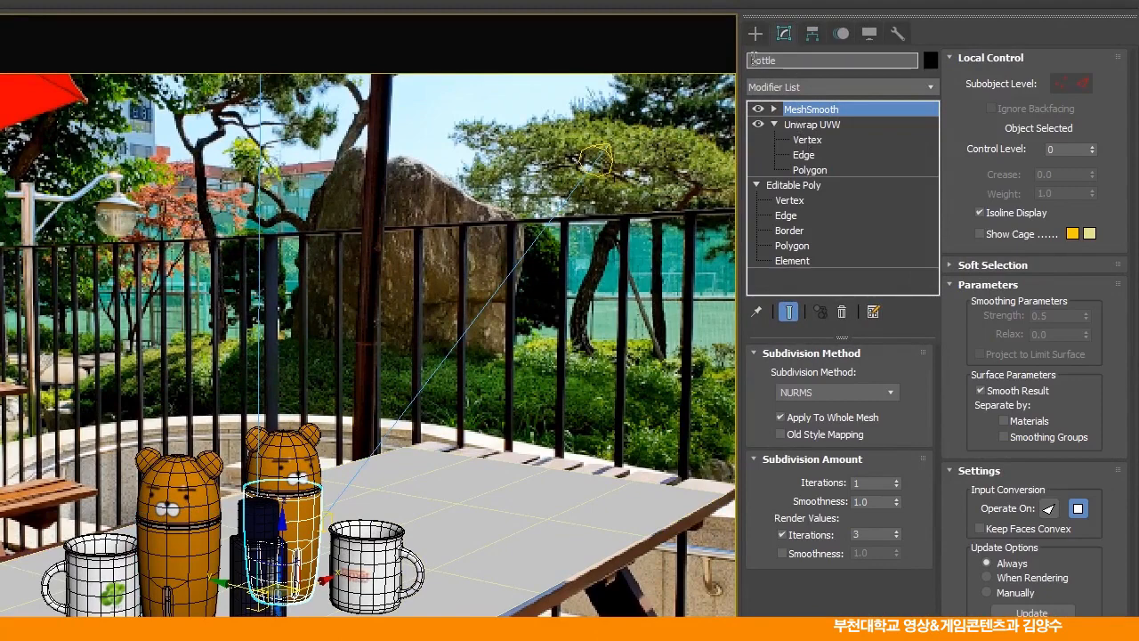
key(Home)
text(k-)
key(Return)
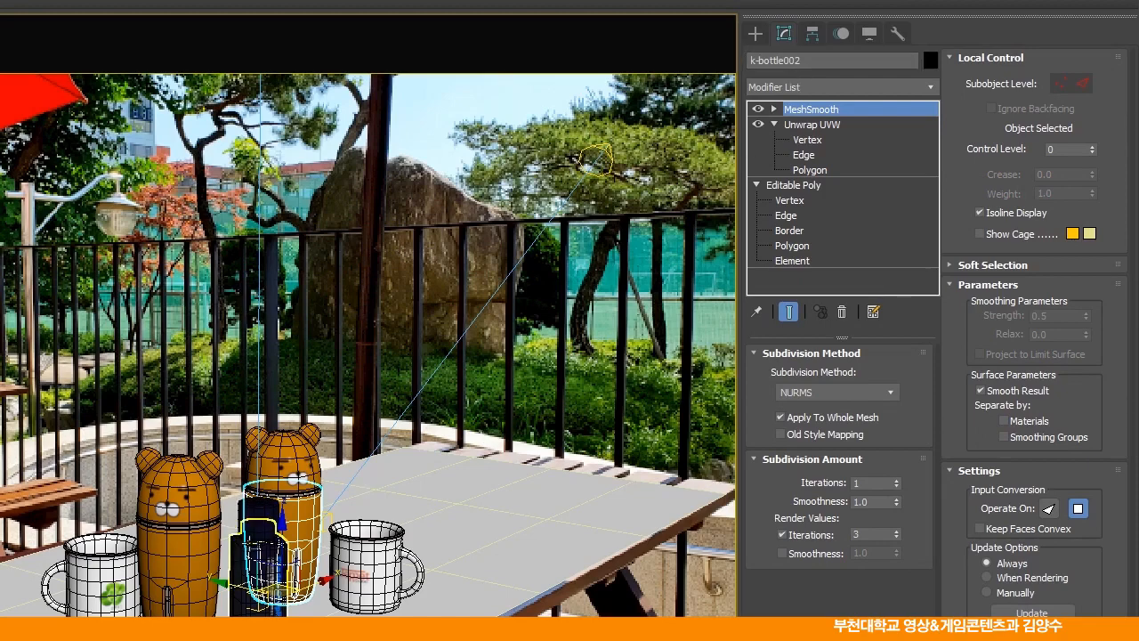
Rename the front bear bottle's inner part as k-inner001 and the rear bottle's inner part as k-inner002.
click(290, 521)
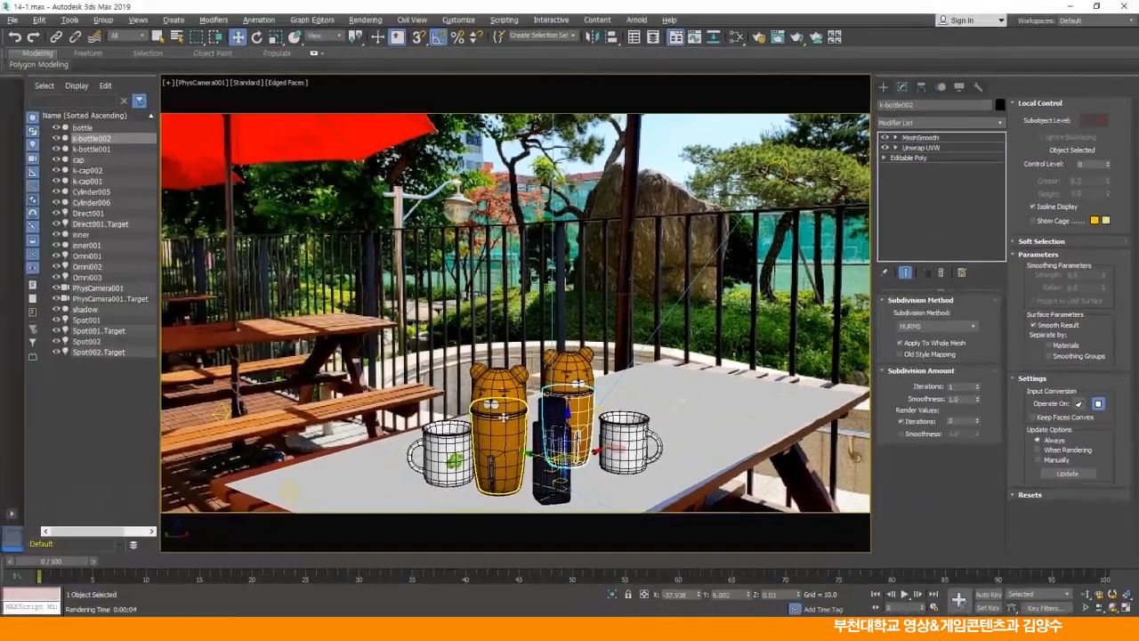
click(191, 529)
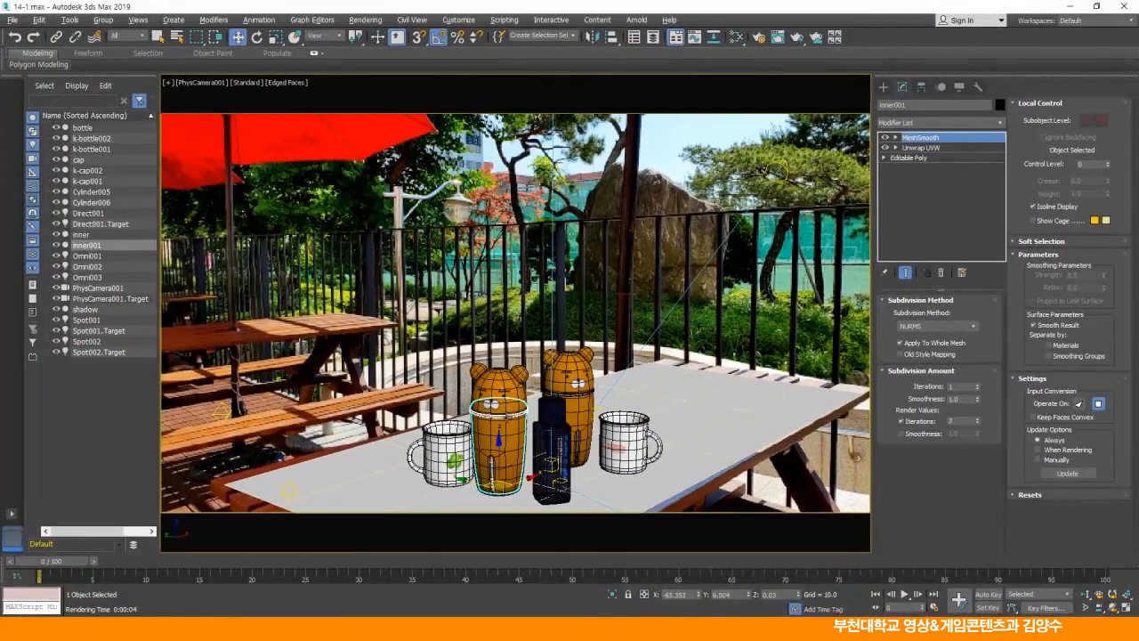
double_click(906, 105)
text(k-)
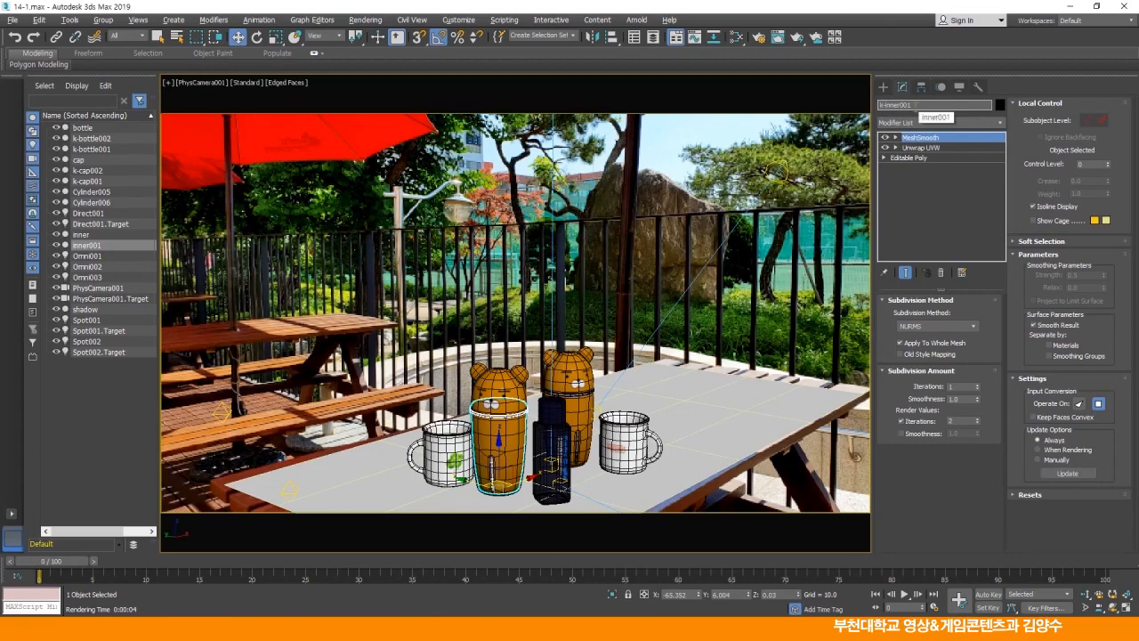
key(Return)
click(584, 395)
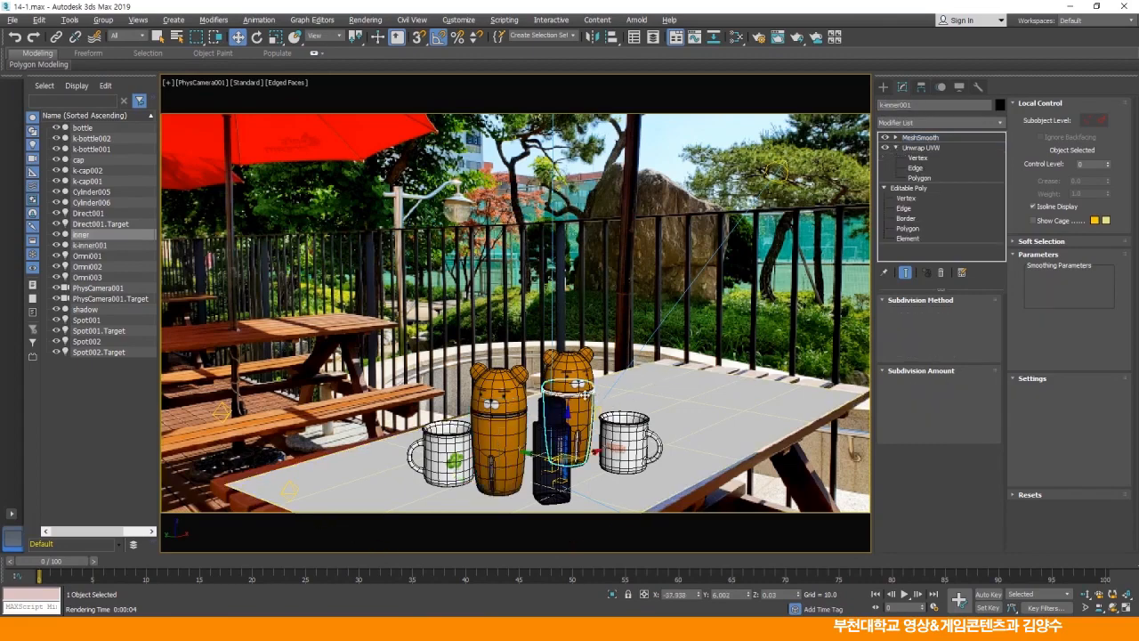
click(880, 106)
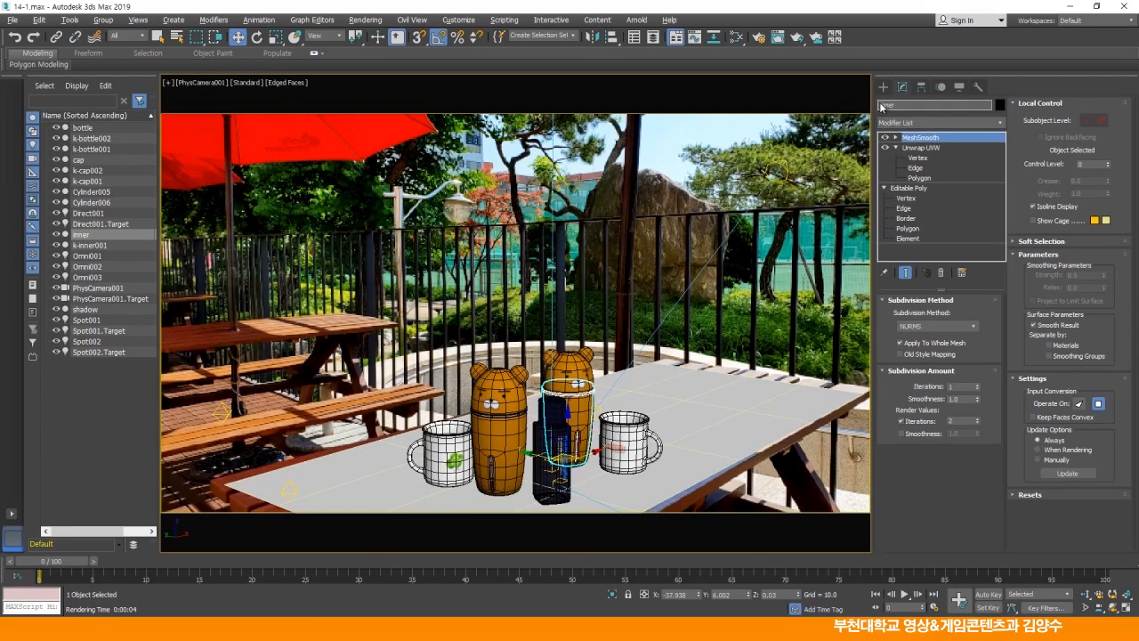
text(k-inner002)
key(Return)
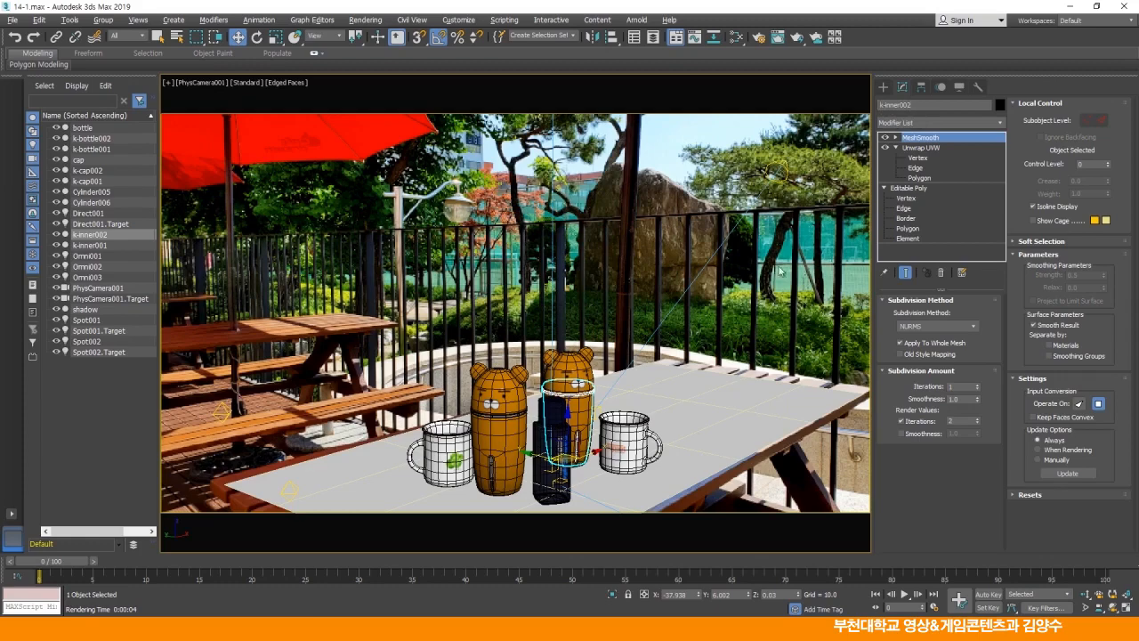
Rename the mug with the red lettering as cup01 and the mug with the green clover as cup02.
click(447, 438)
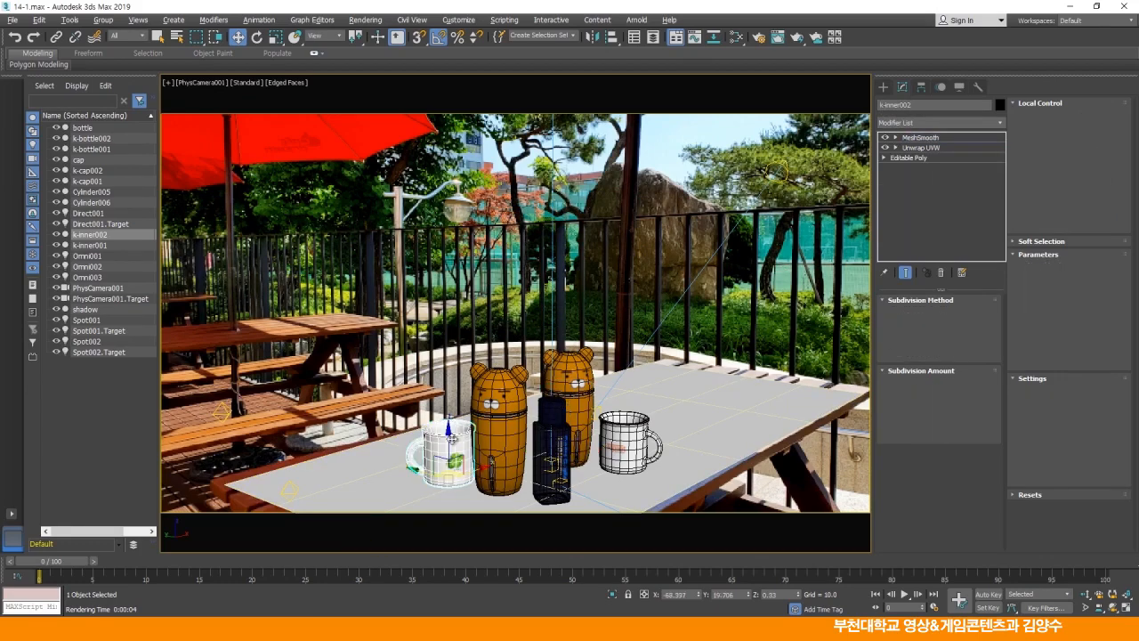
click(892, 105)
text(cup)
key(Return)
click(629, 431)
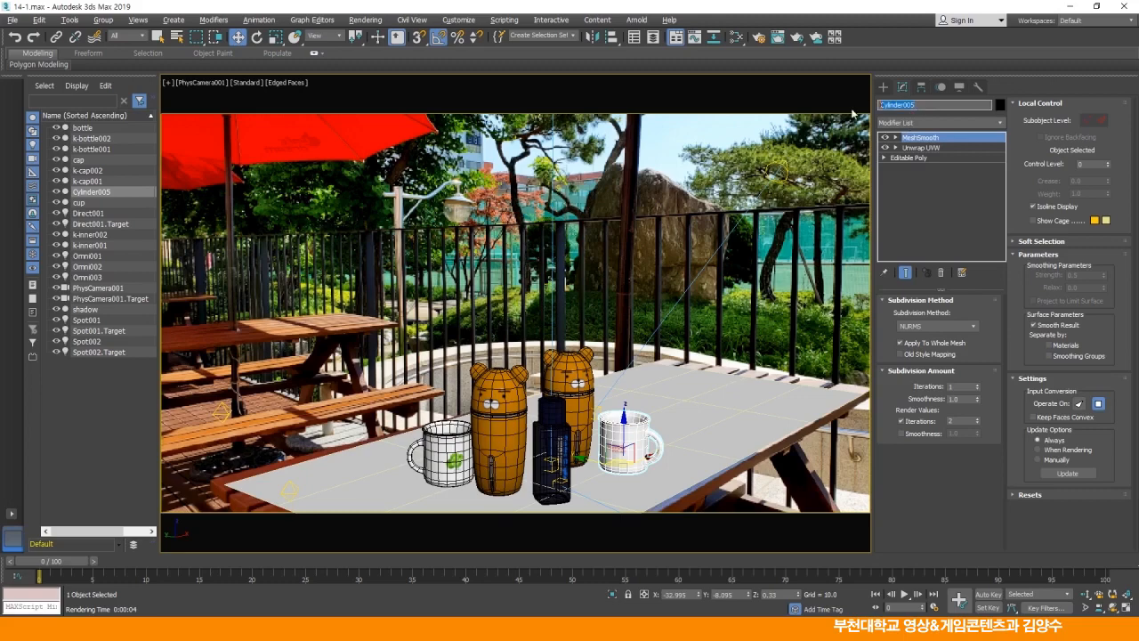
text(cup01)
key(Return)
click(445, 449)
click(897, 105)
text(02)
key(Return)
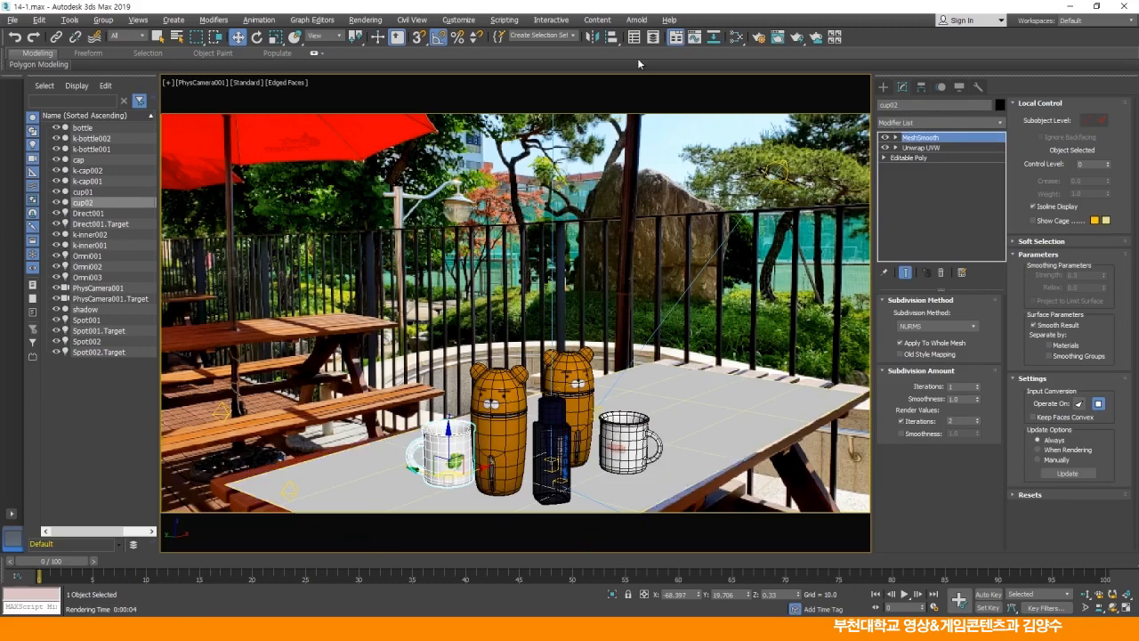
click(632, 89)
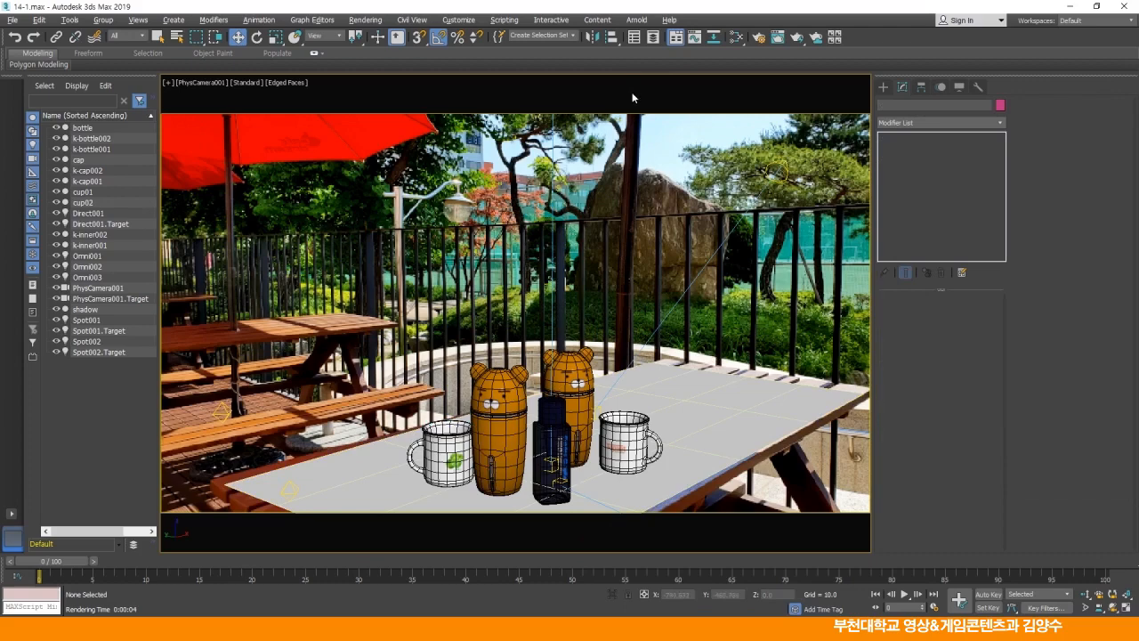
Set the pale yellow spotlight Spot002 to include only the six bear bottle parts, from k-bottle001 through k-inner002, for both illumination and shadow casting.
key(alt+w)
click(578, 225)
click(290, 289)
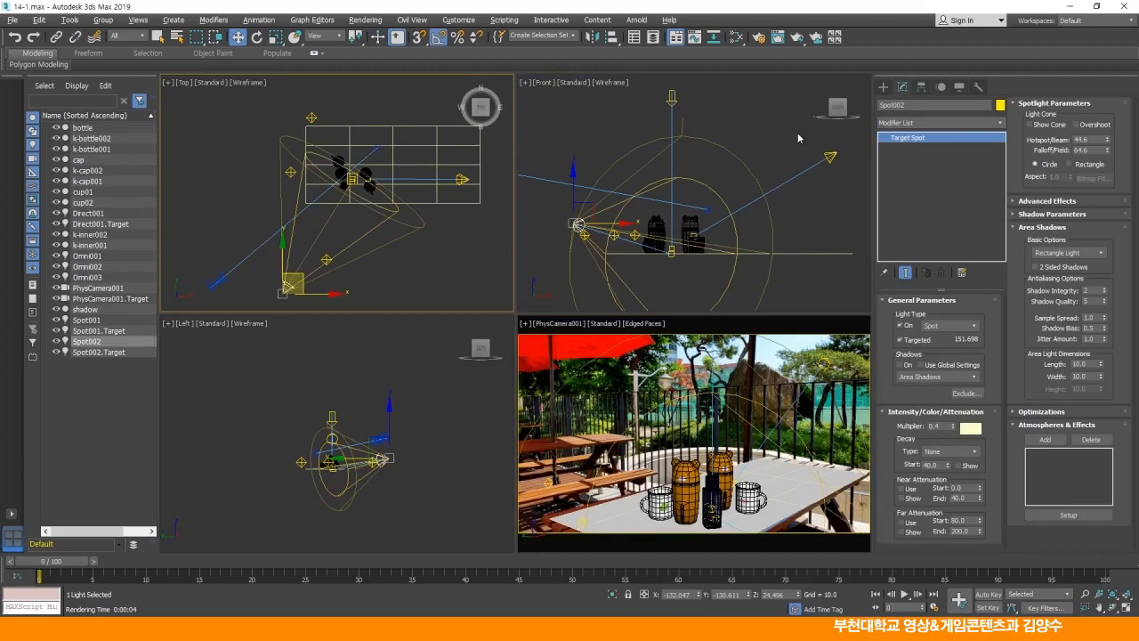
click(966, 393)
click(591, 189)
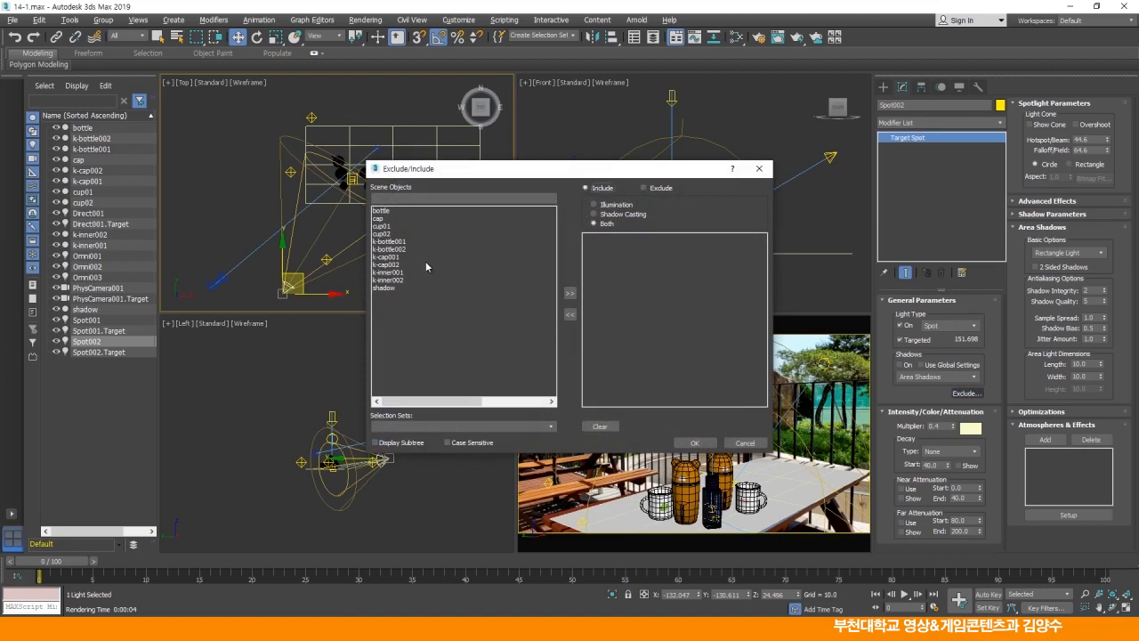
click(397, 280)
shift+click(392, 242)
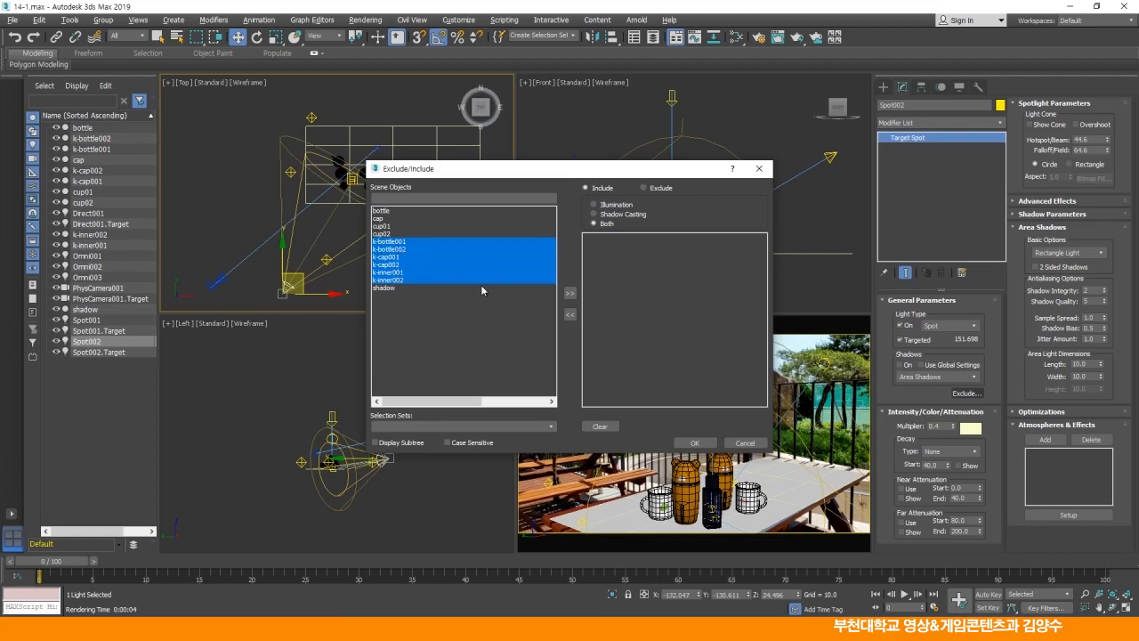
click(570, 293)
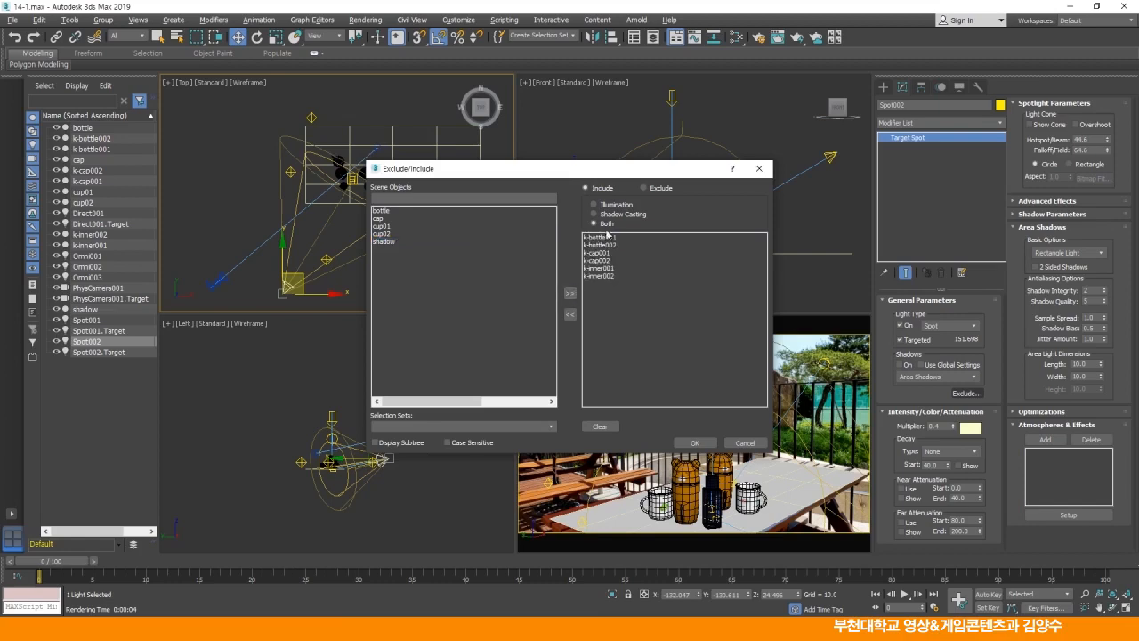
click(694, 443)
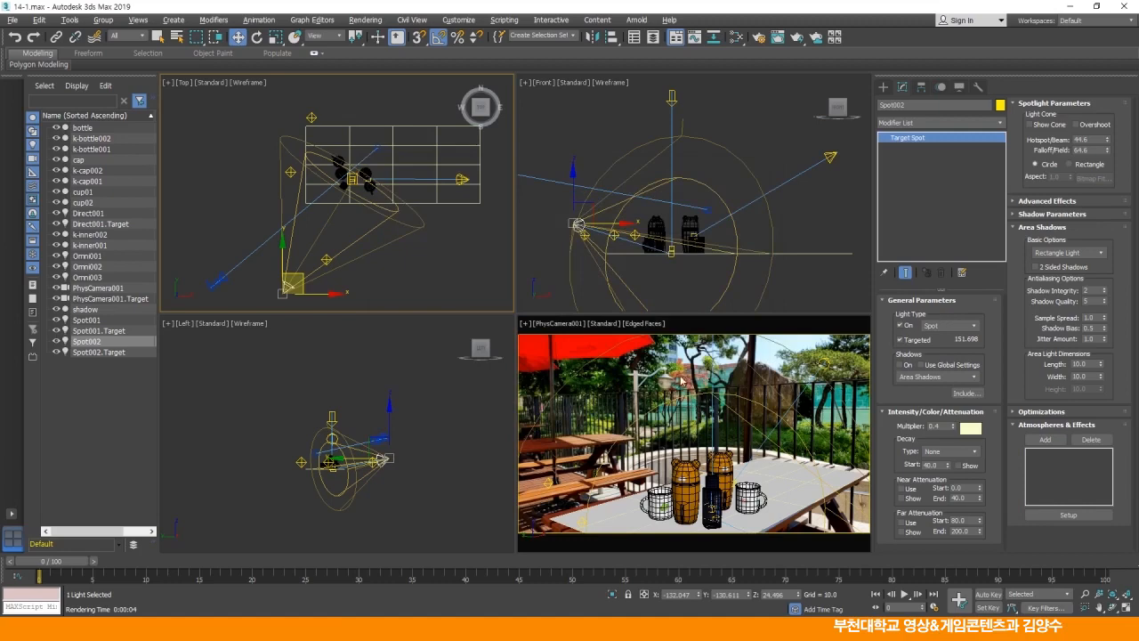
Render the camera view and save the image as a JPEG file named 14-02.
click(758, 37)
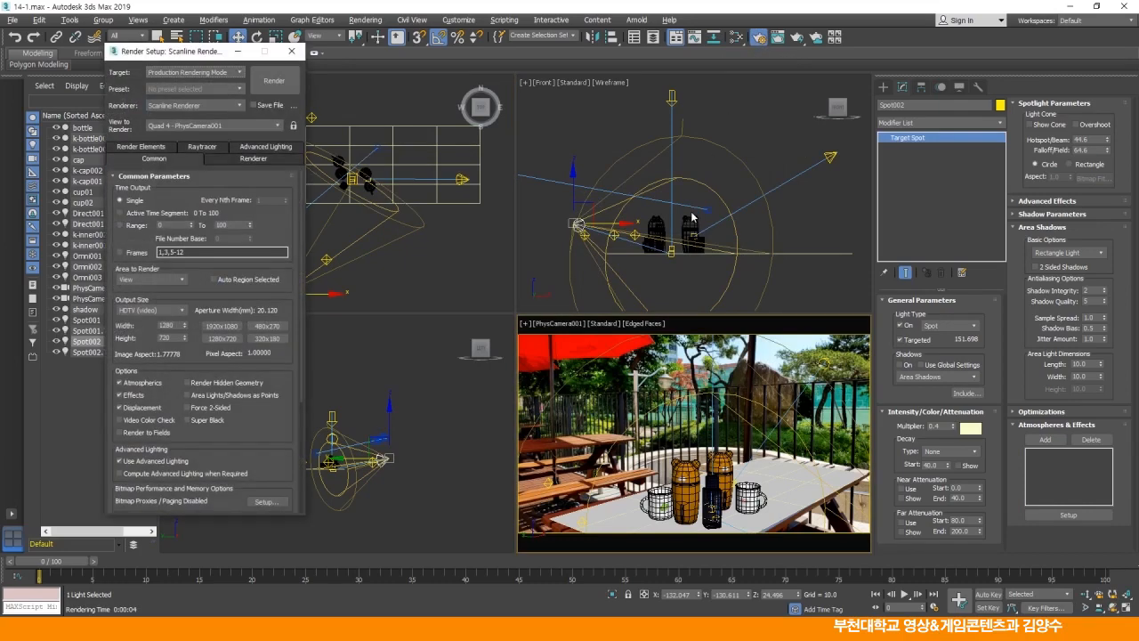
click(286, 88)
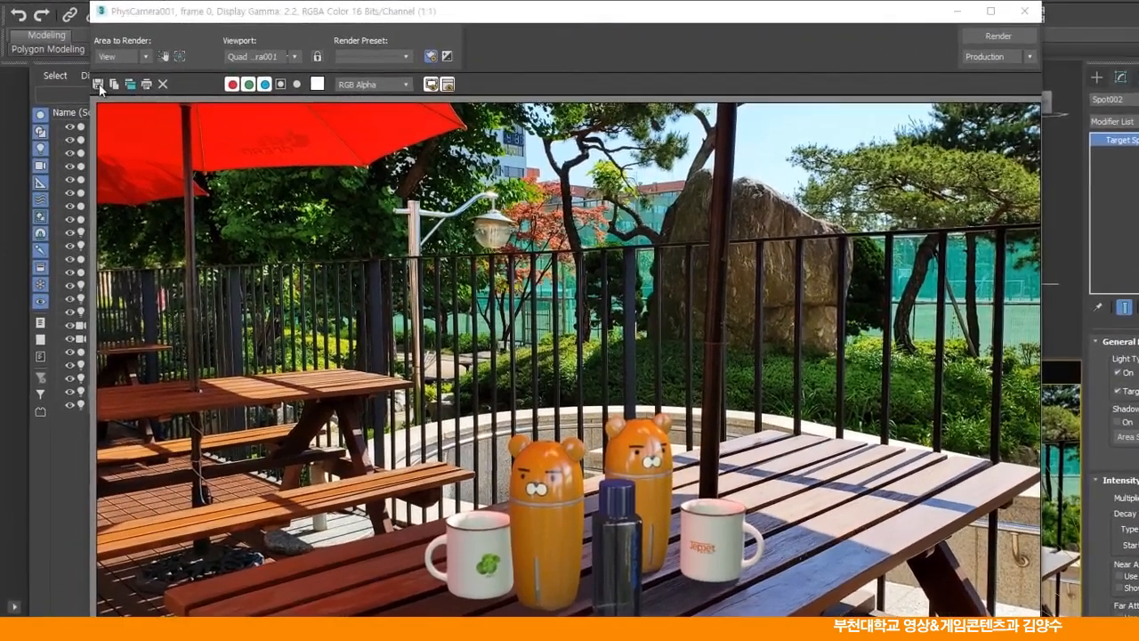
click(79, 92)
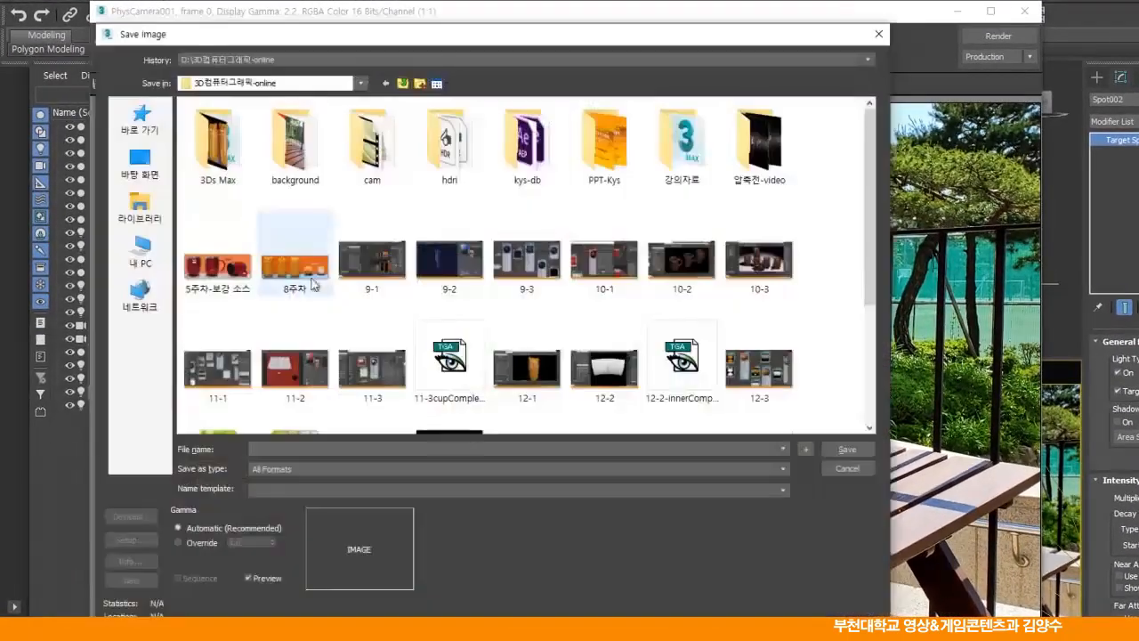
click(273, 448)
text(14-02)
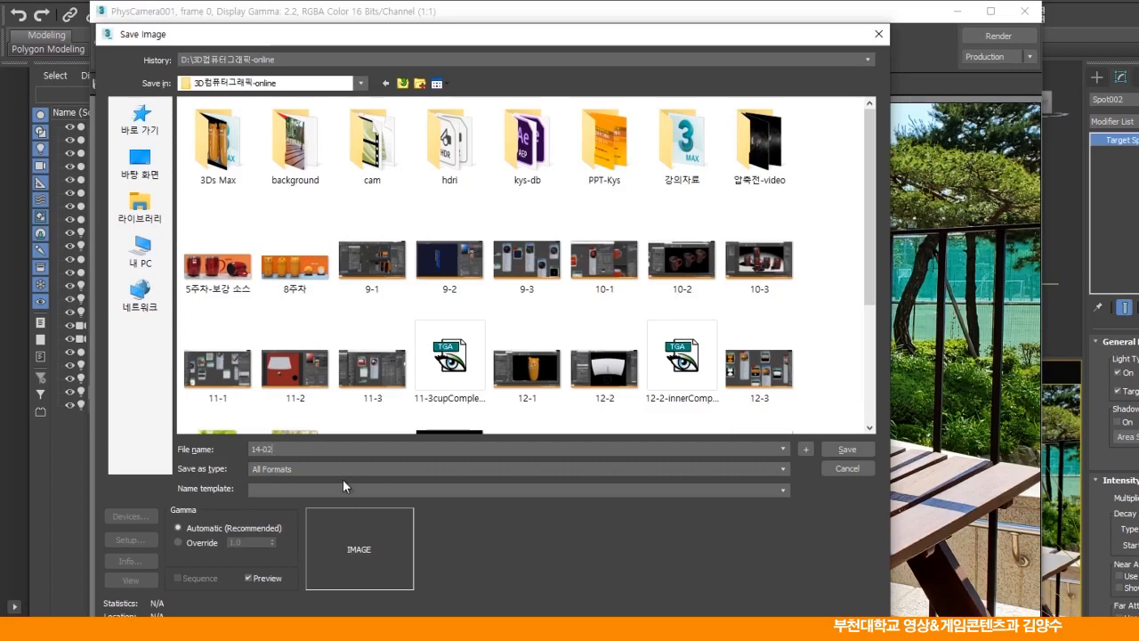
click(337, 470)
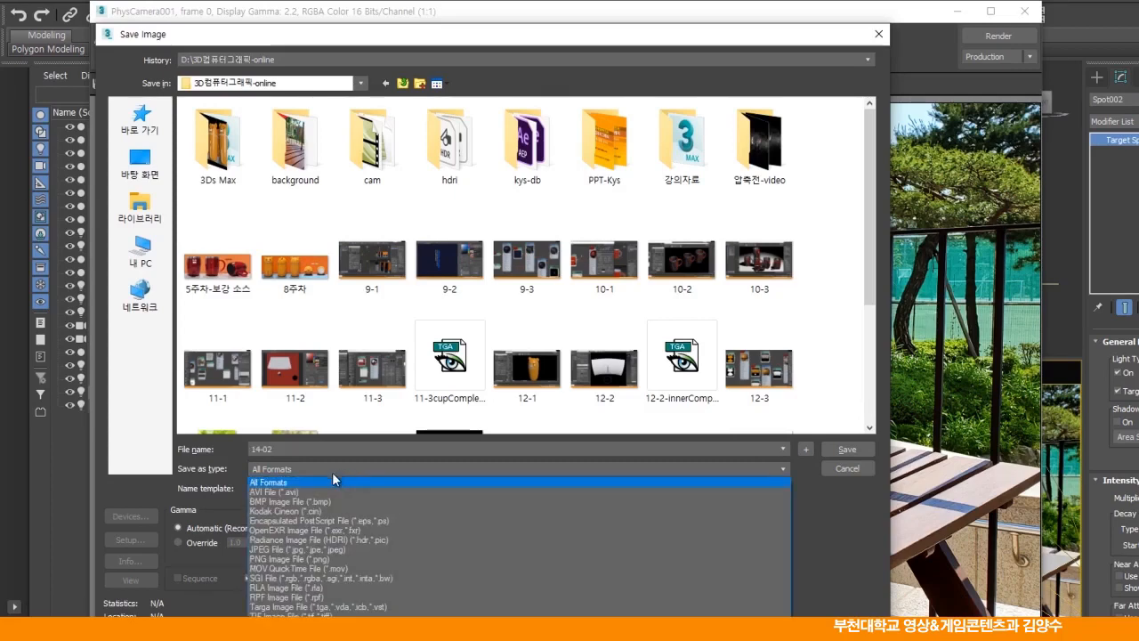
click(312, 552)
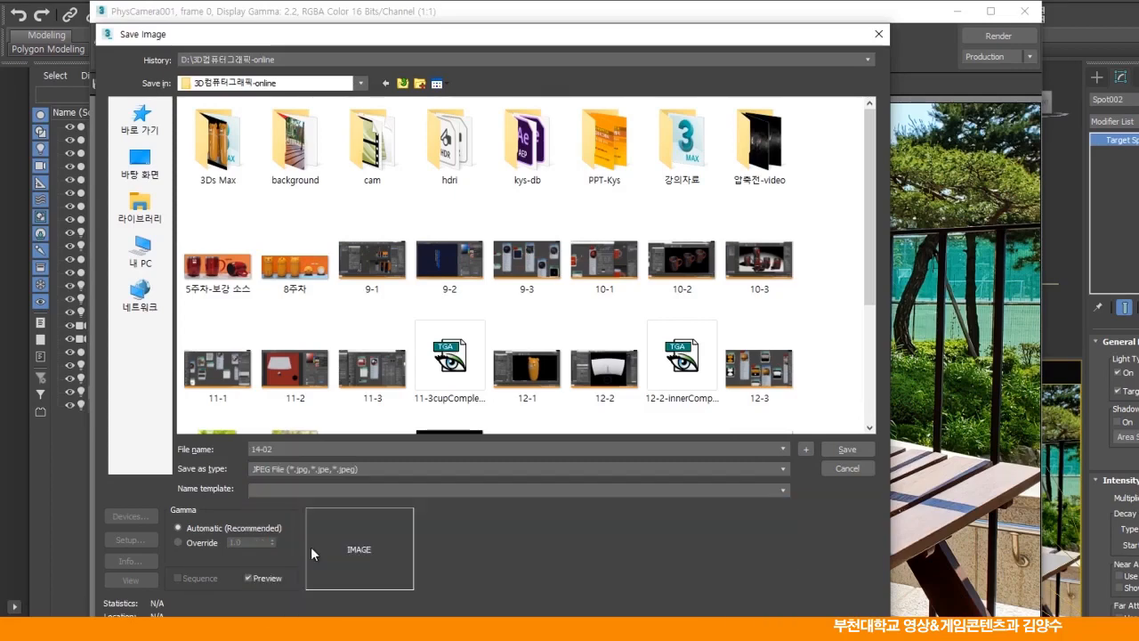
click(847, 449)
click(450, 414)
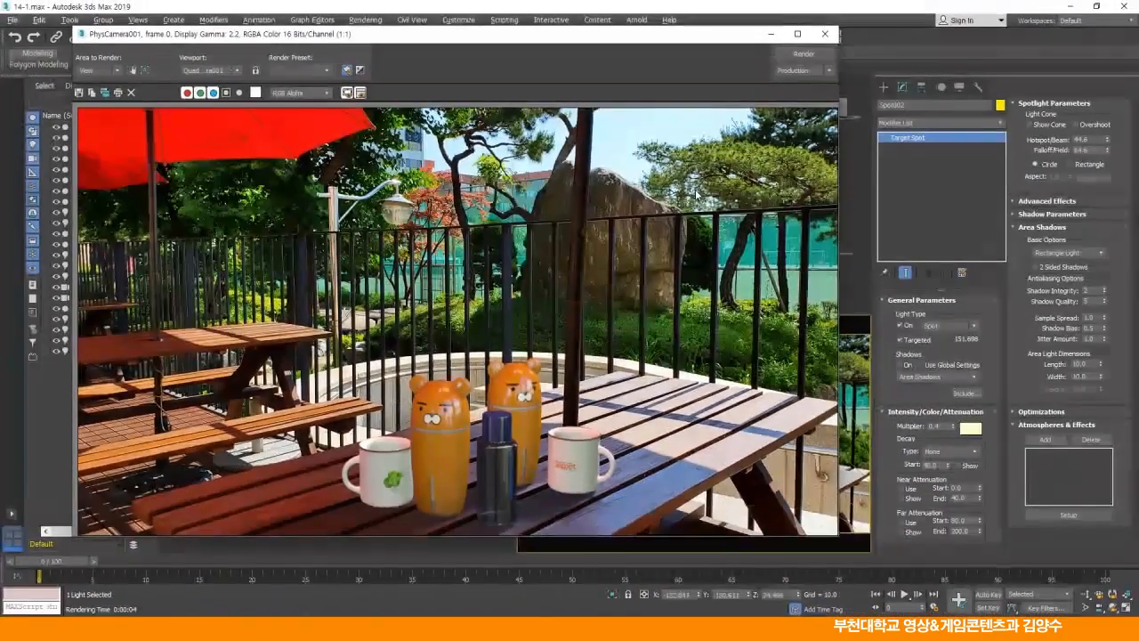
Close the rendered frame and the Render Setup window, leaving nothing selected in the scene.
click(825, 33)
click(681, 282)
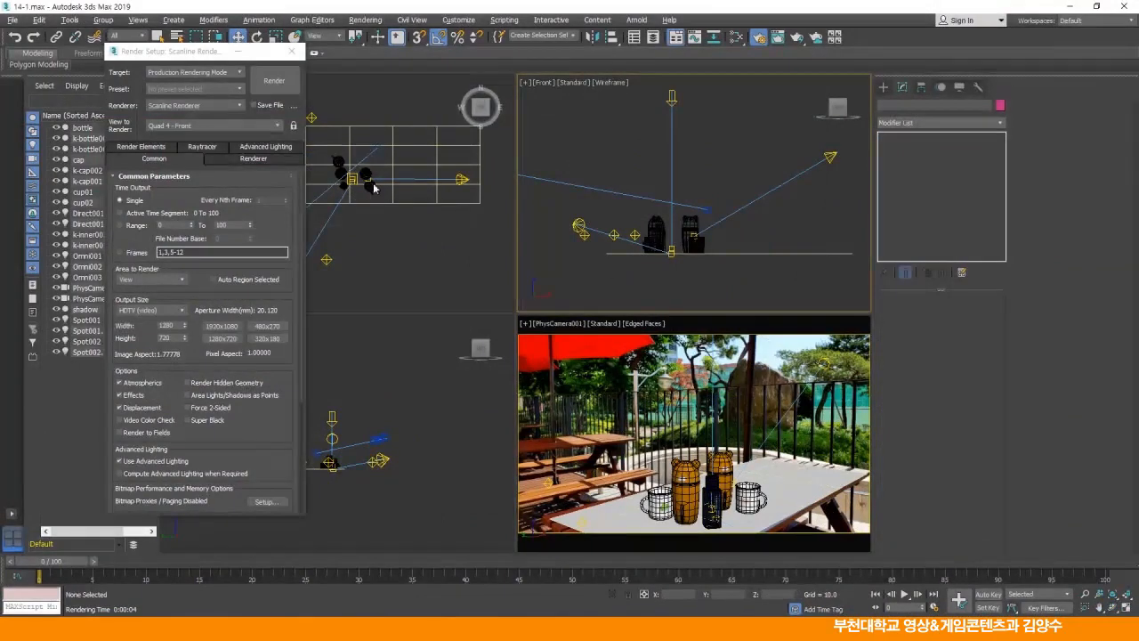
drag(209, 55, 281, 88)
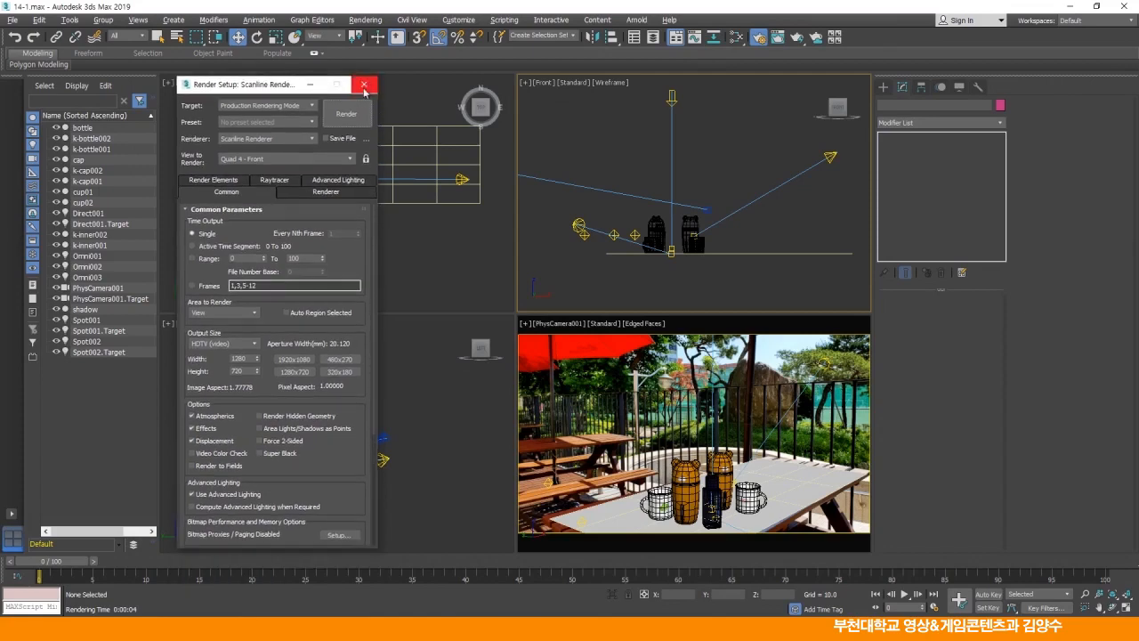
click(364, 85)
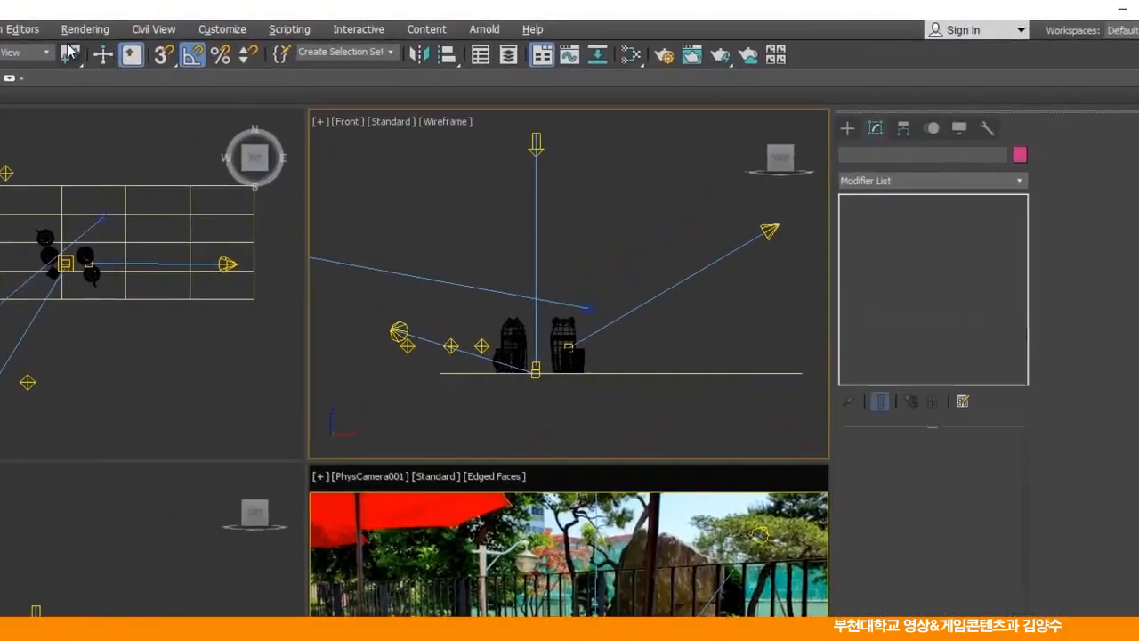
Turn off the background environment map in the Environment and Effects settings.
click(70, 31)
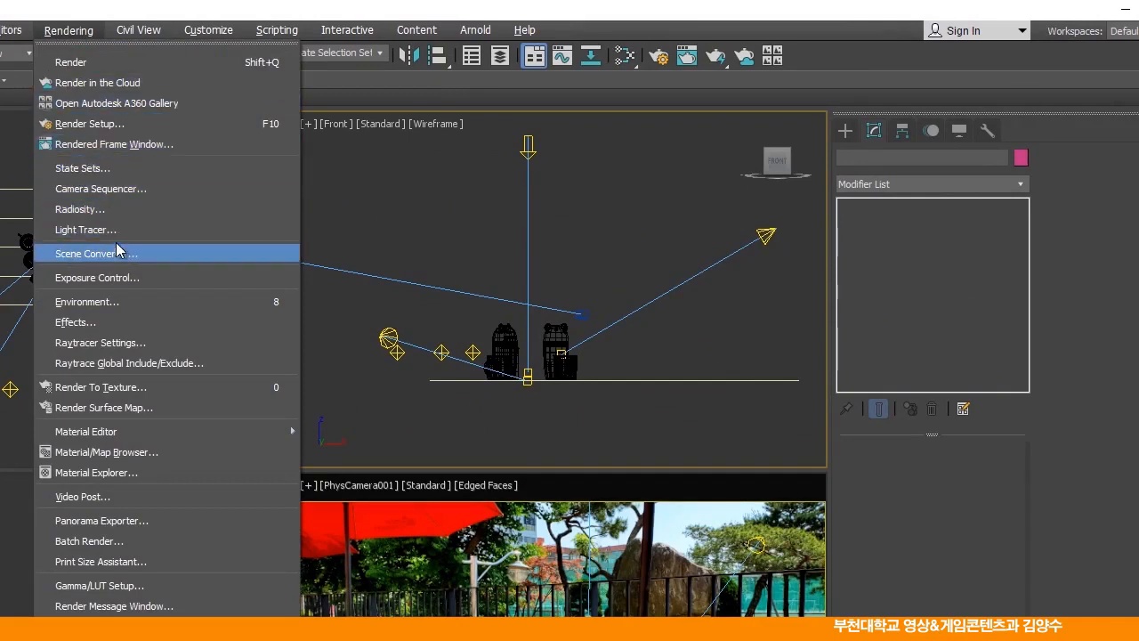
click(105, 303)
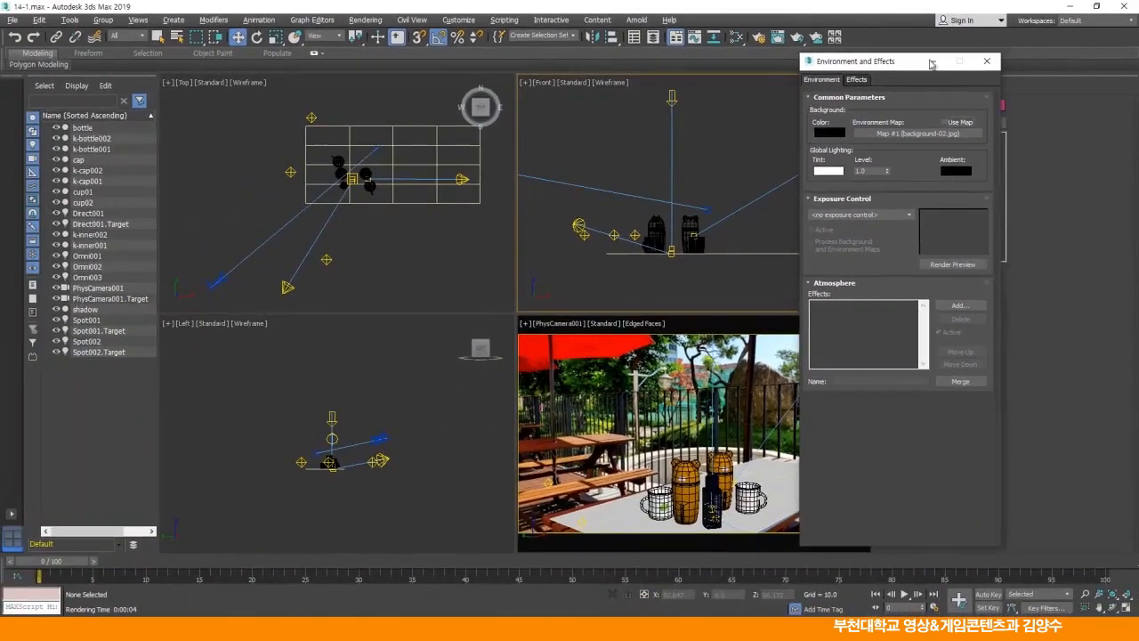
click(986, 61)
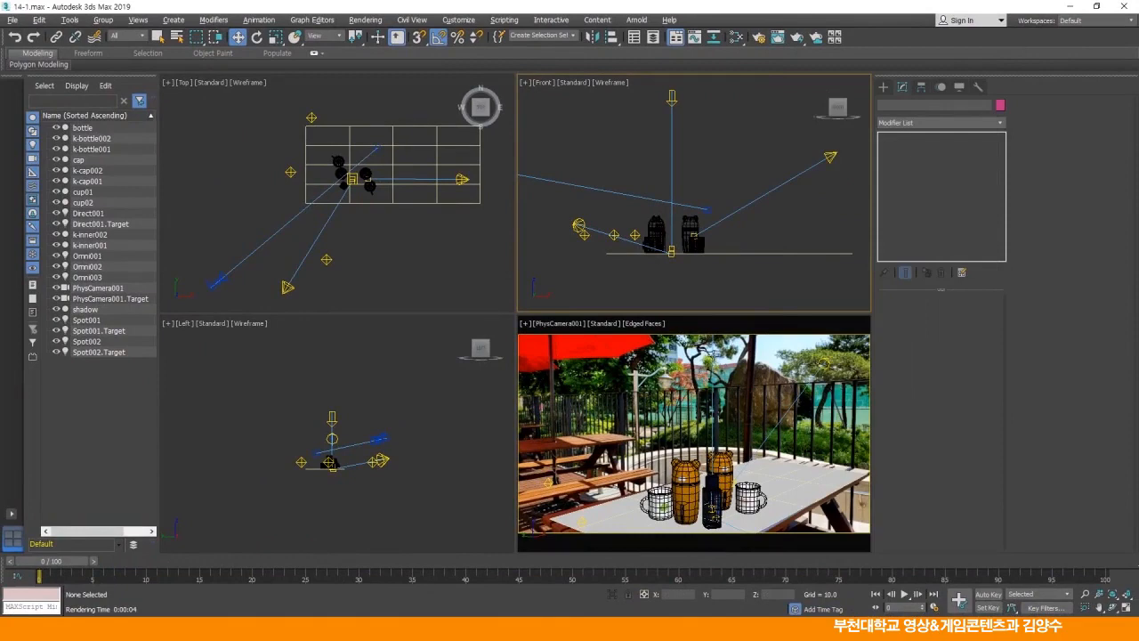
Render the PhysCamera001 view without the background image and close the render windows.
click(758, 36)
click(350, 117)
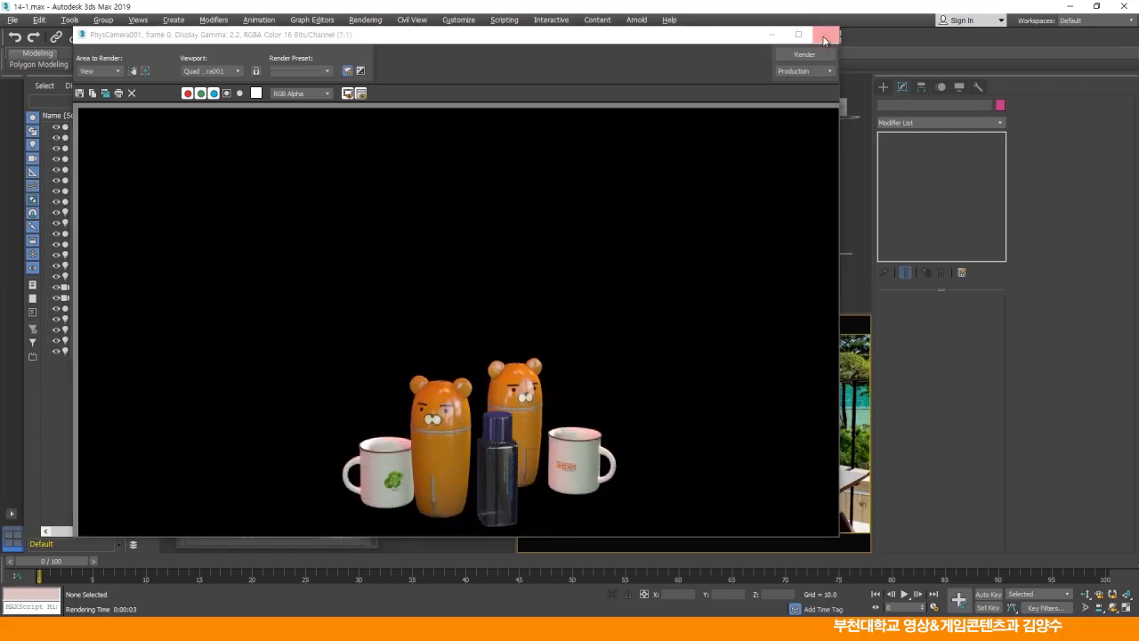
click(826, 34)
drag(310, 83, 290, 78)
click(344, 81)
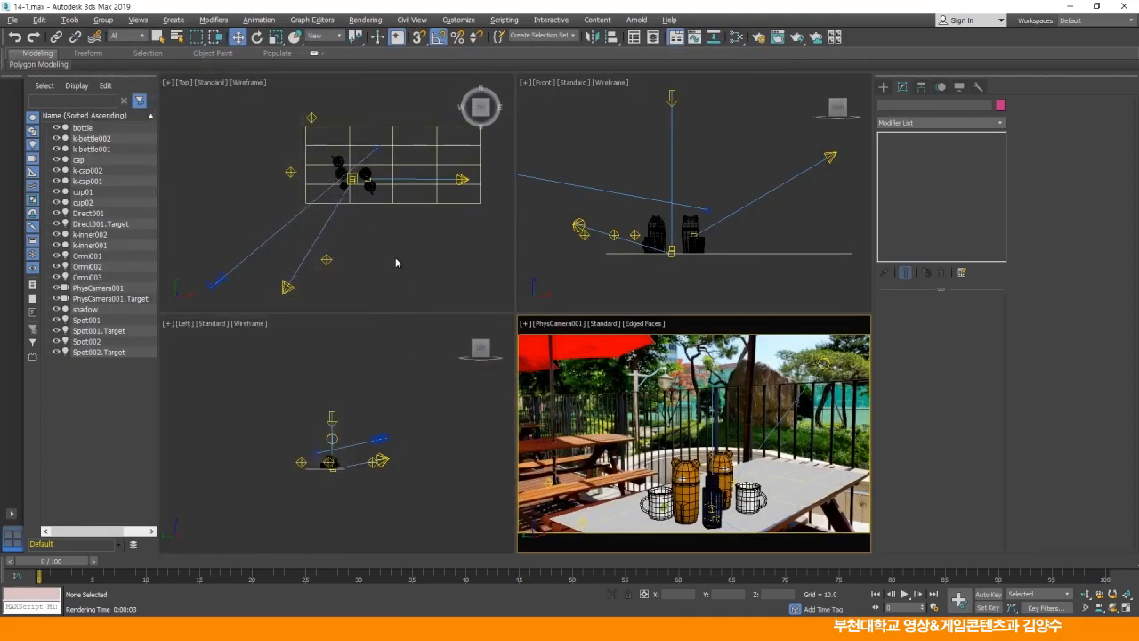
Create a Super Spray particle emitter with an icon size of about 0.68 over the bear bottle's centre in the Top view.
click(431, 255)
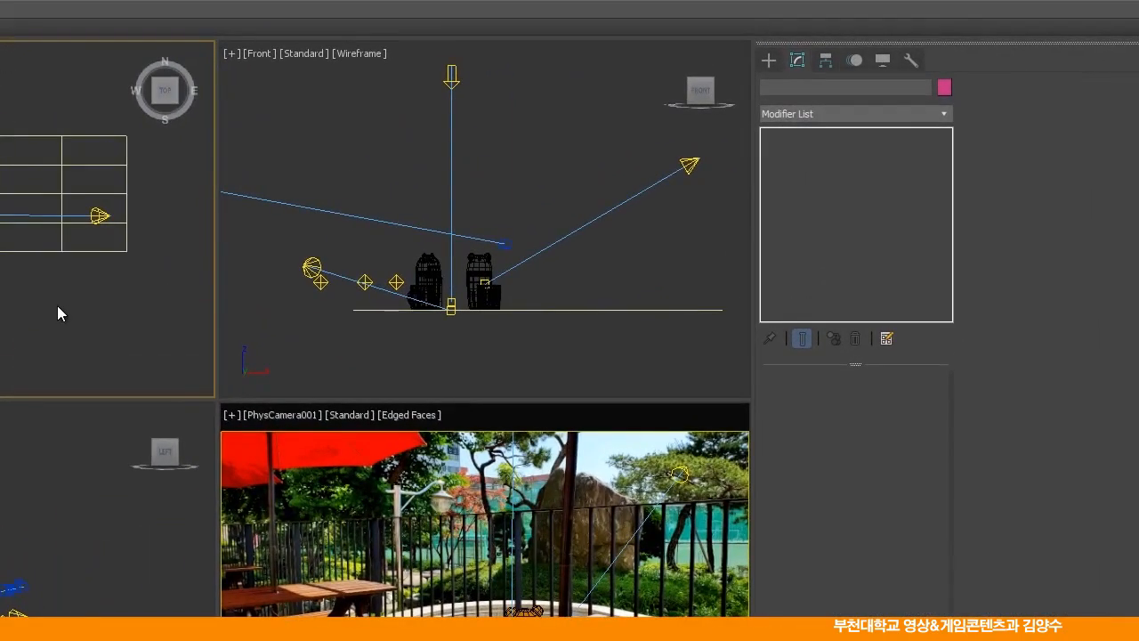
click(768, 60)
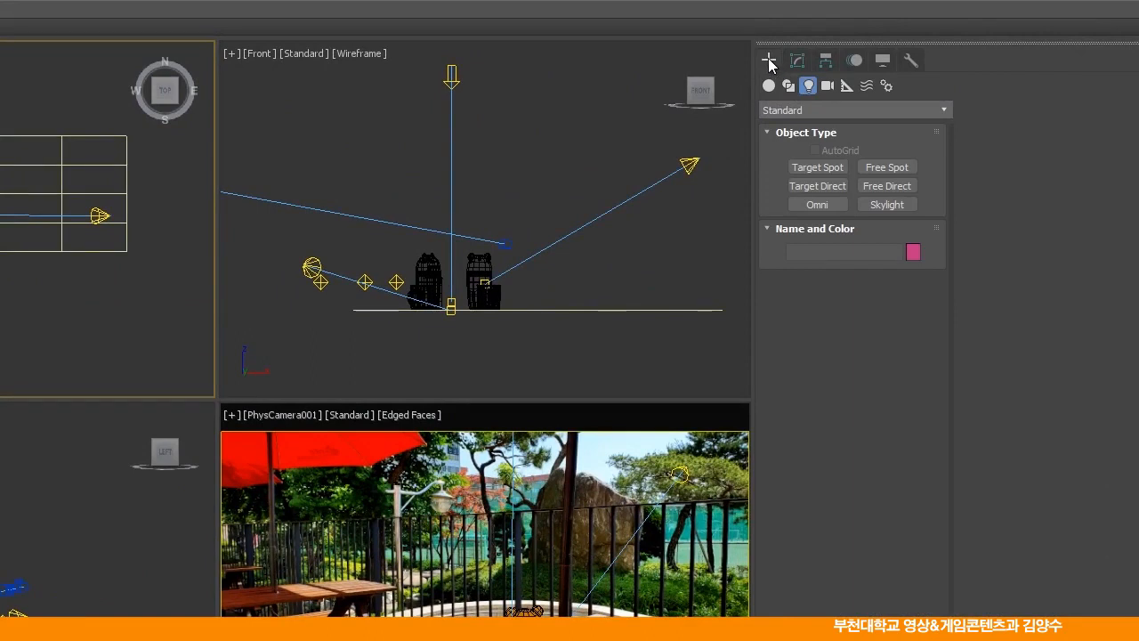
click(768, 87)
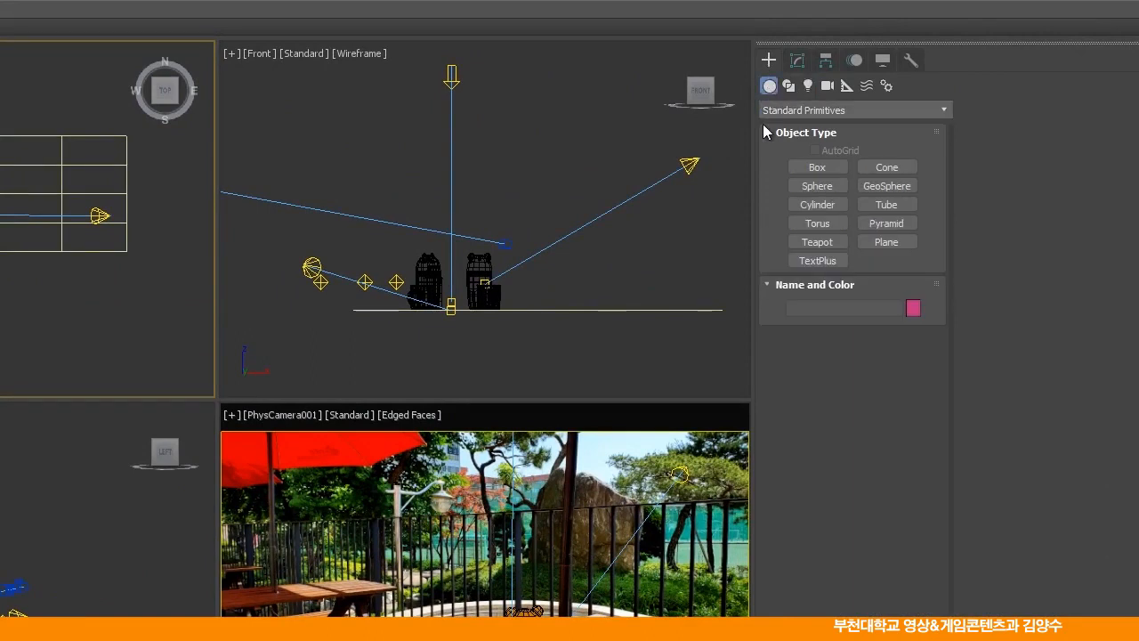
click(808, 109)
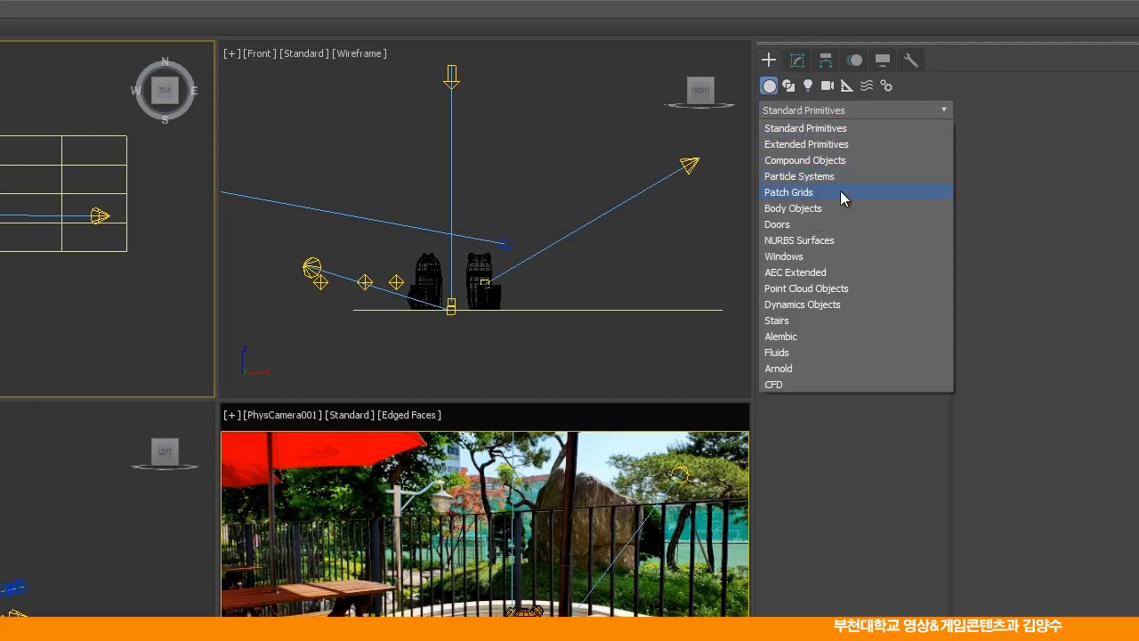
click(817, 178)
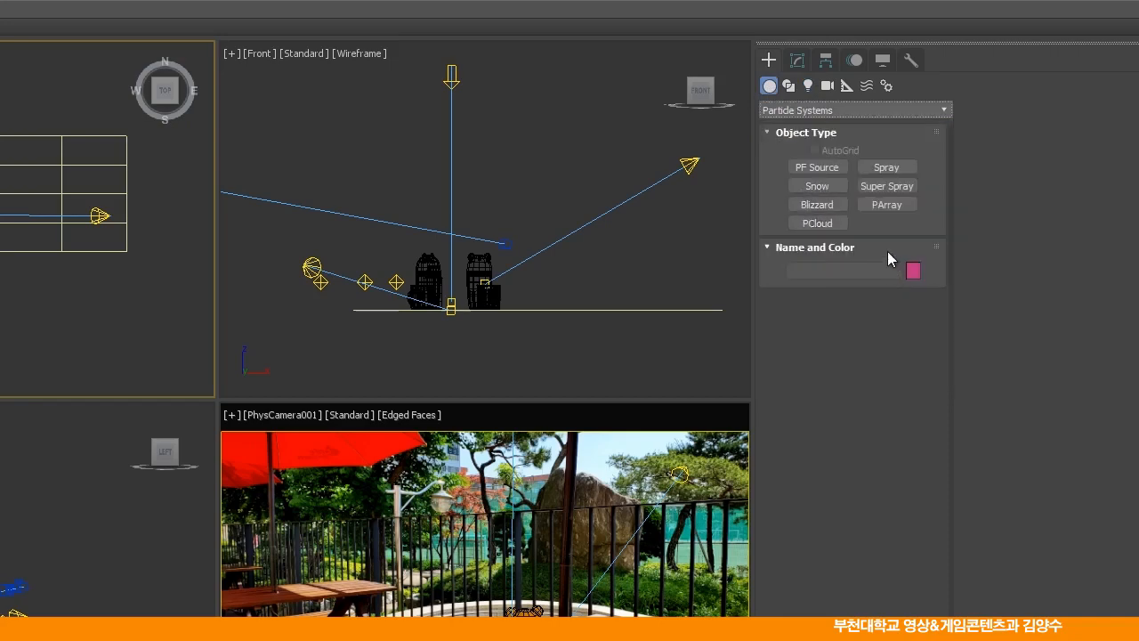
click(894, 191)
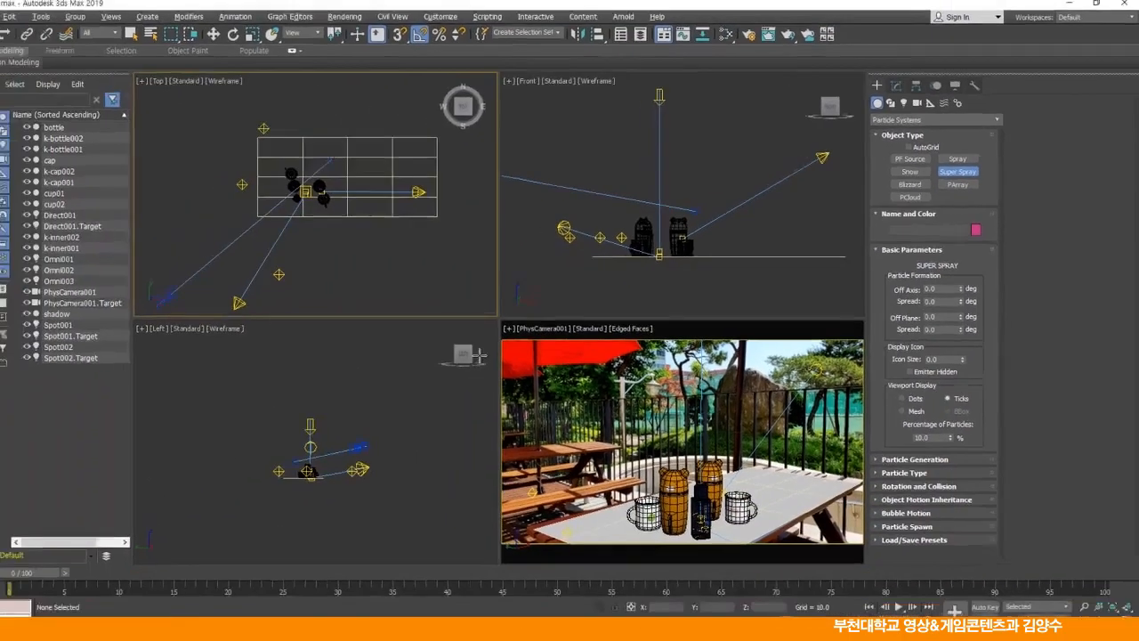
scroll(343, 197, up, 10)
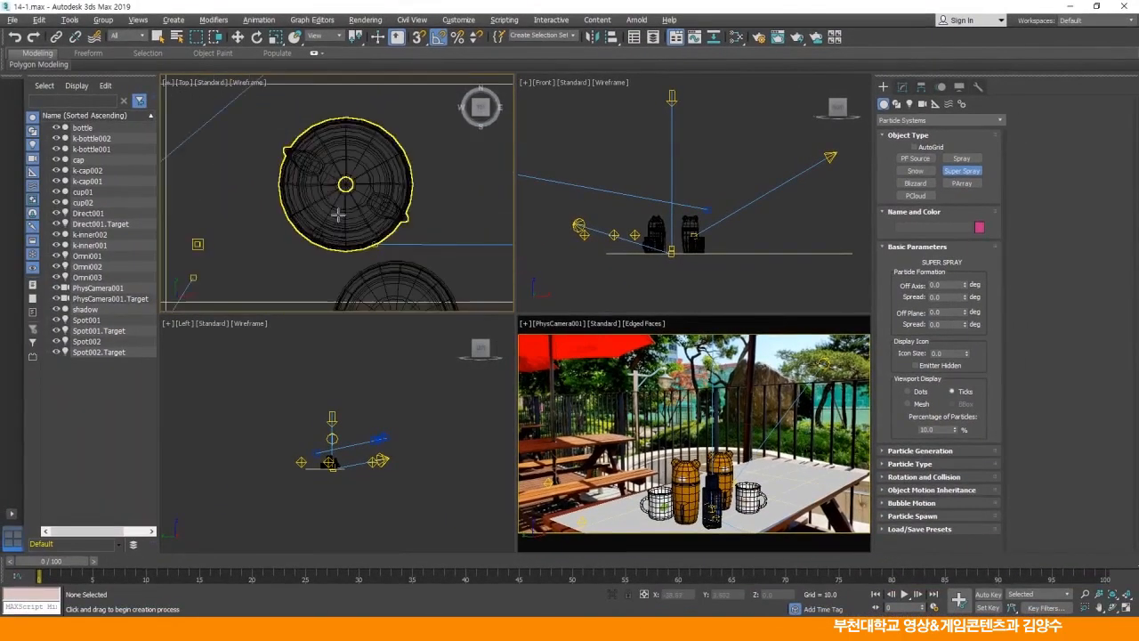
drag(353, 211, 356, 227)
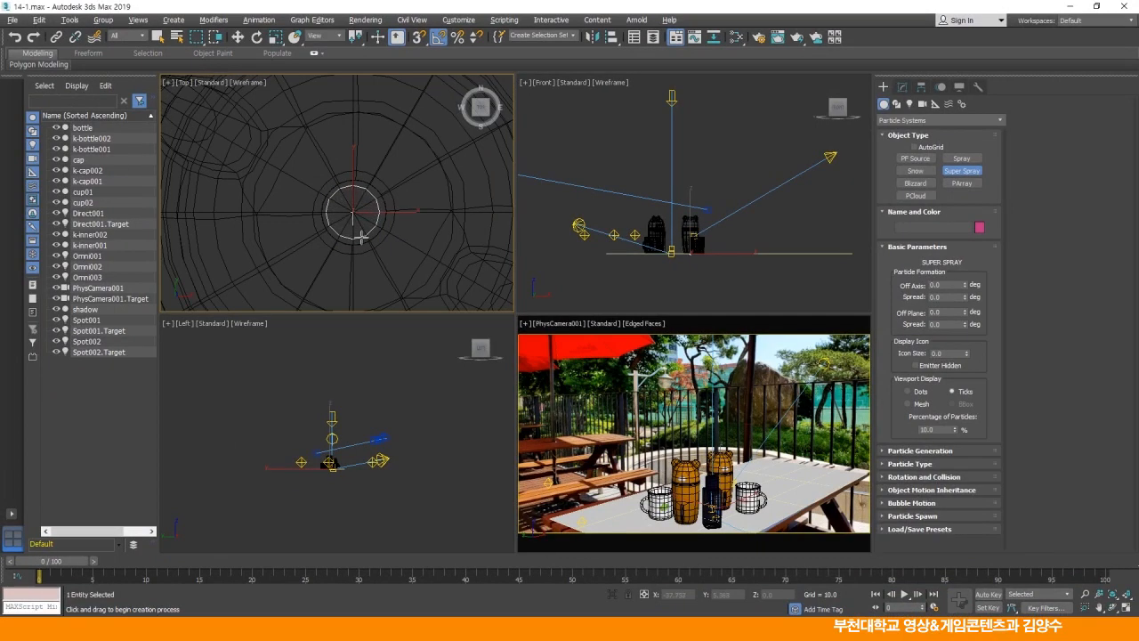
Move the Super Spray emitter in the Top view so it is centred on the bear bottle's round opening.
click(237, 37)
scroll(379, 210, up, 3)
scroll(392, 232, down, 3)
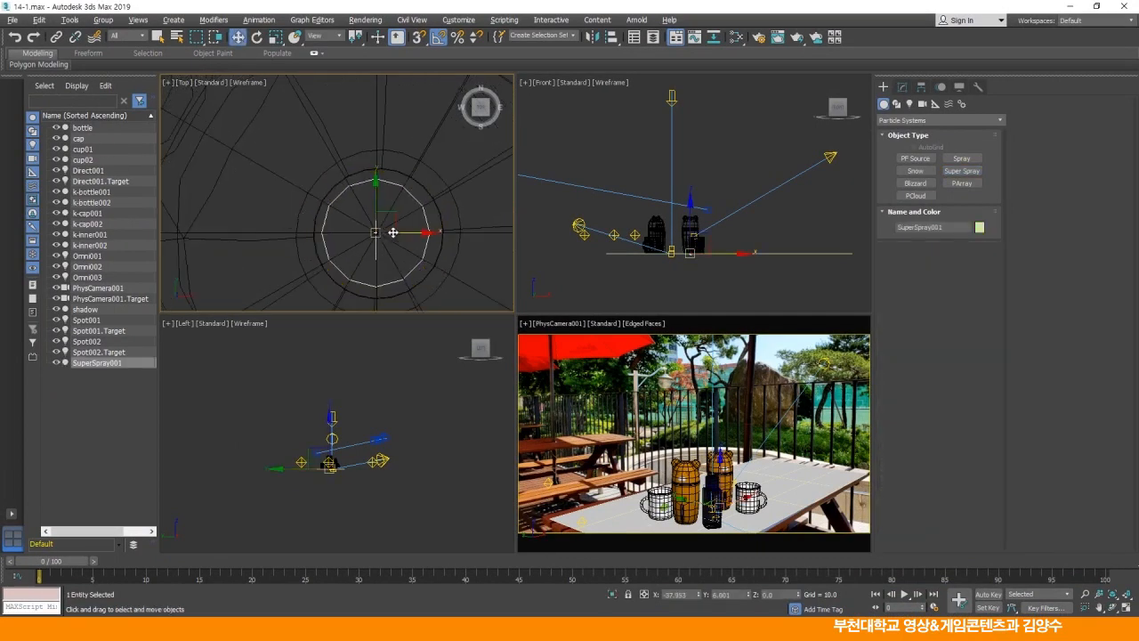
scroll(401, 225, up, 3)
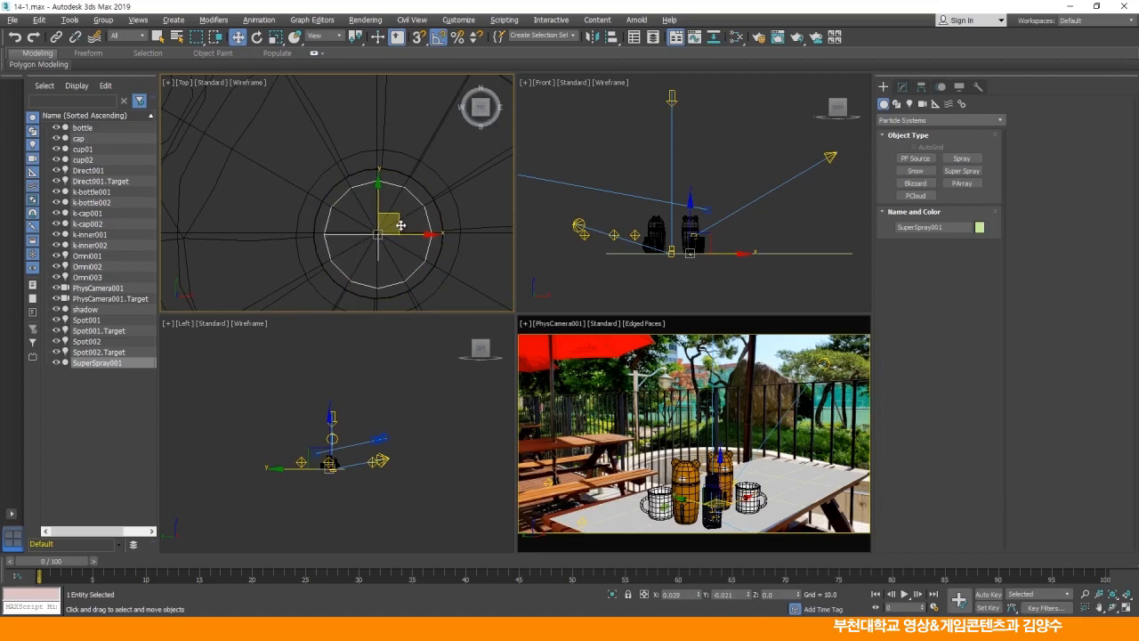
Raise the Super Spray emitter in the Front view into the opening atop the bear bottle's head, at a height of about 28.7.
scroll(690, 270, up, 8)
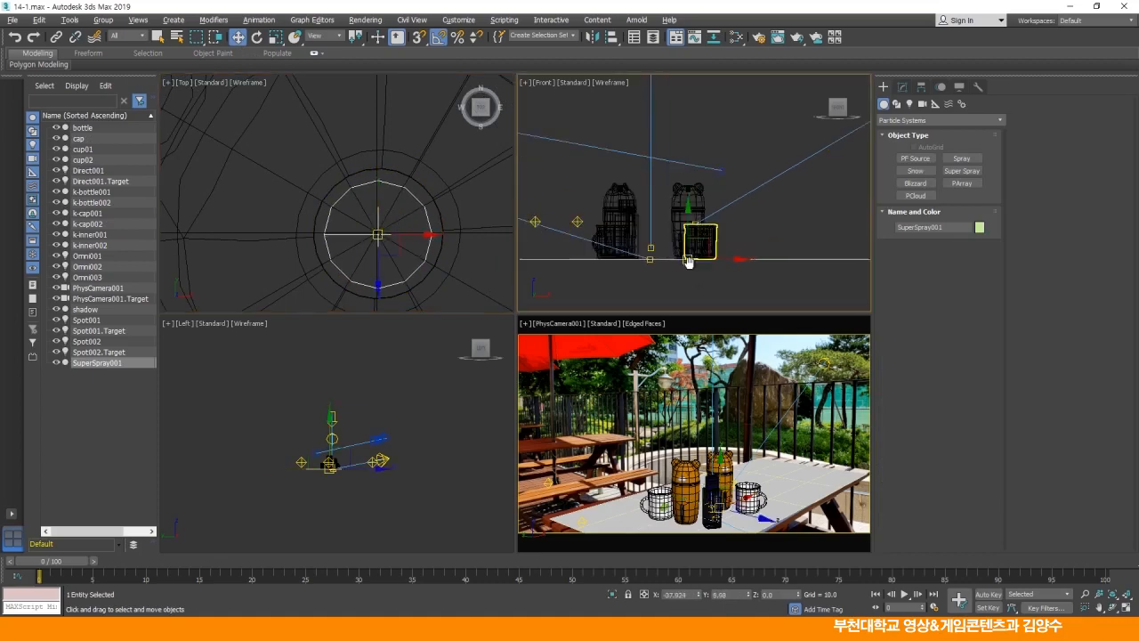
scroll(689, 270, up, 2)
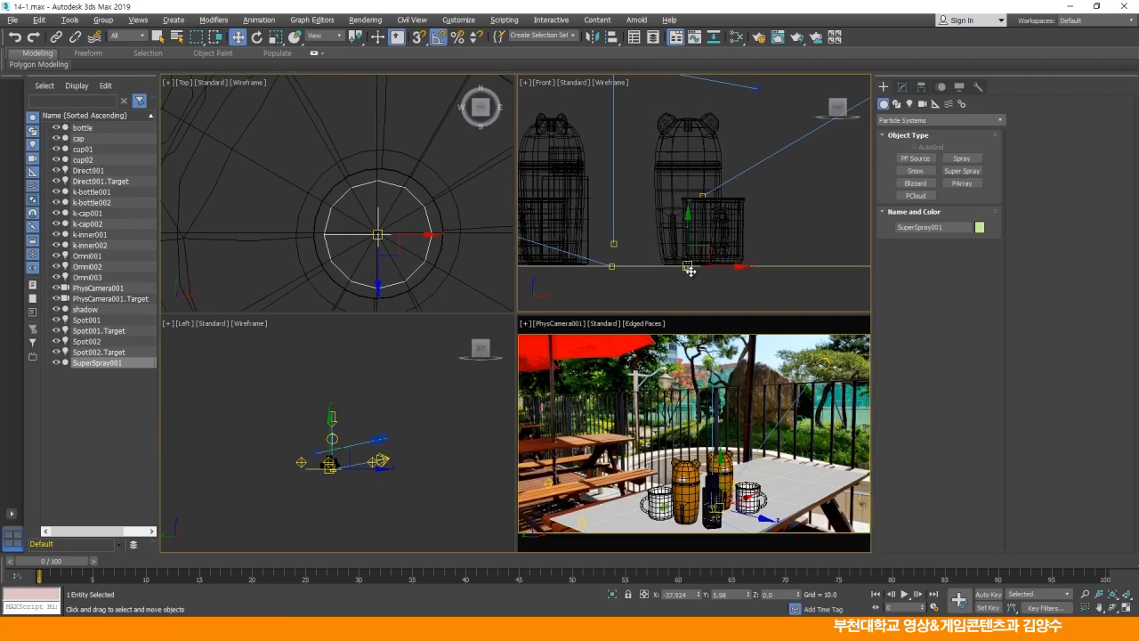
key(alt+w)
scroll(592, 336, up, 3)
middle_drag(592, 336, 605, 425)
scroll(605, 424, down, 2)
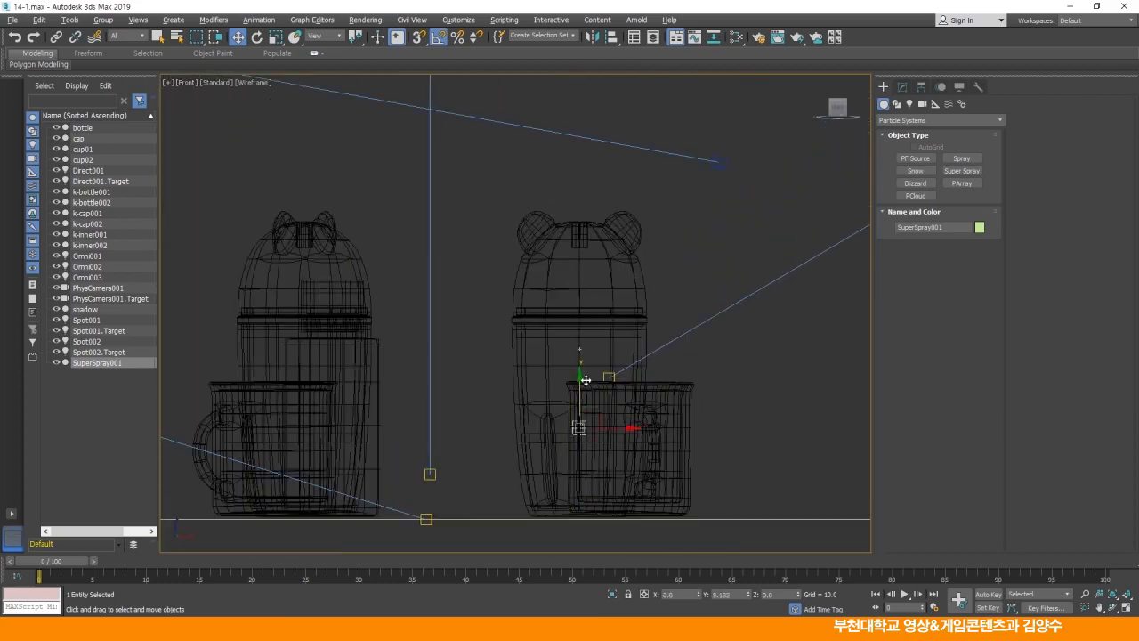
drag(596, 273, 600, 198)
scroll(600, 192, up, 5)
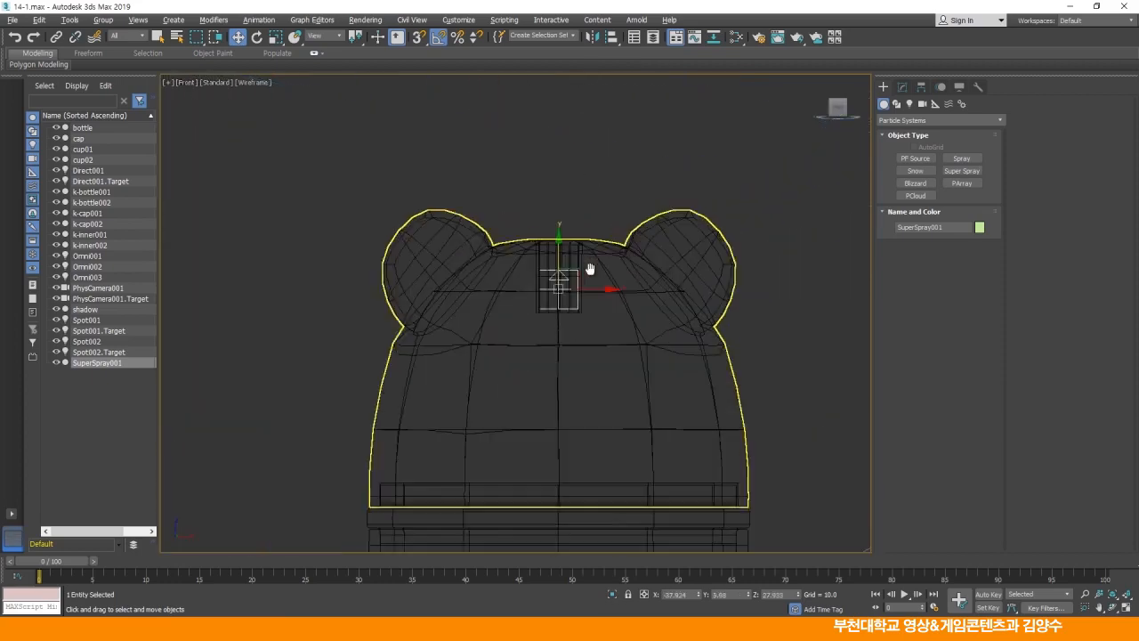
drag(544, 246, 544, 223)
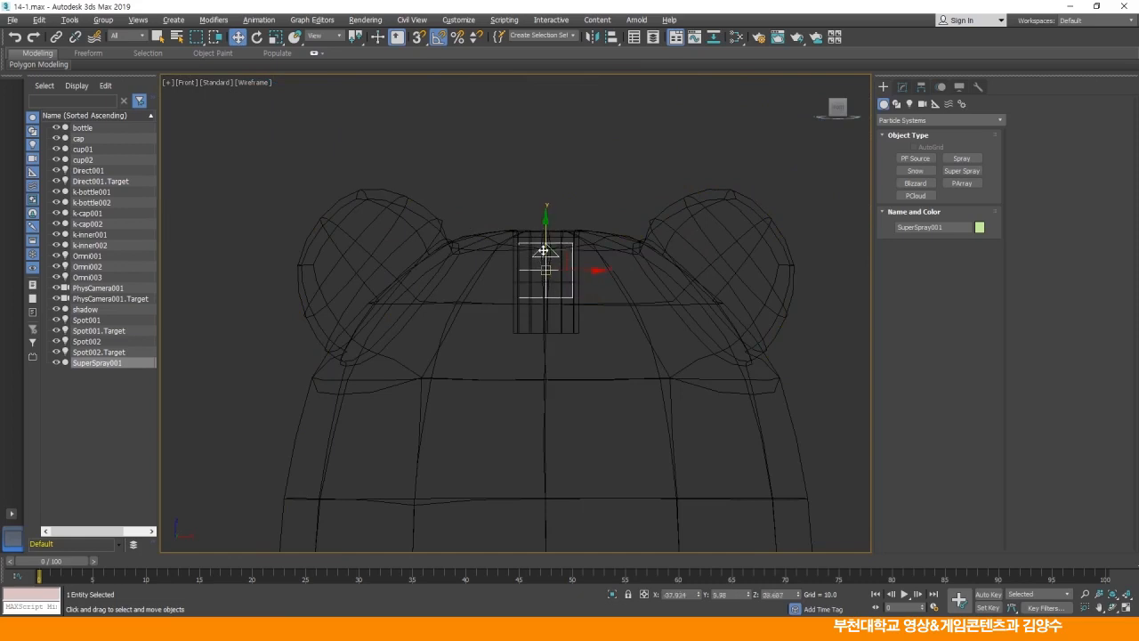
Scrub the timeline to frame 26 and examine the emitted particles in the viewports.
scroll(578, 214, down, 8)
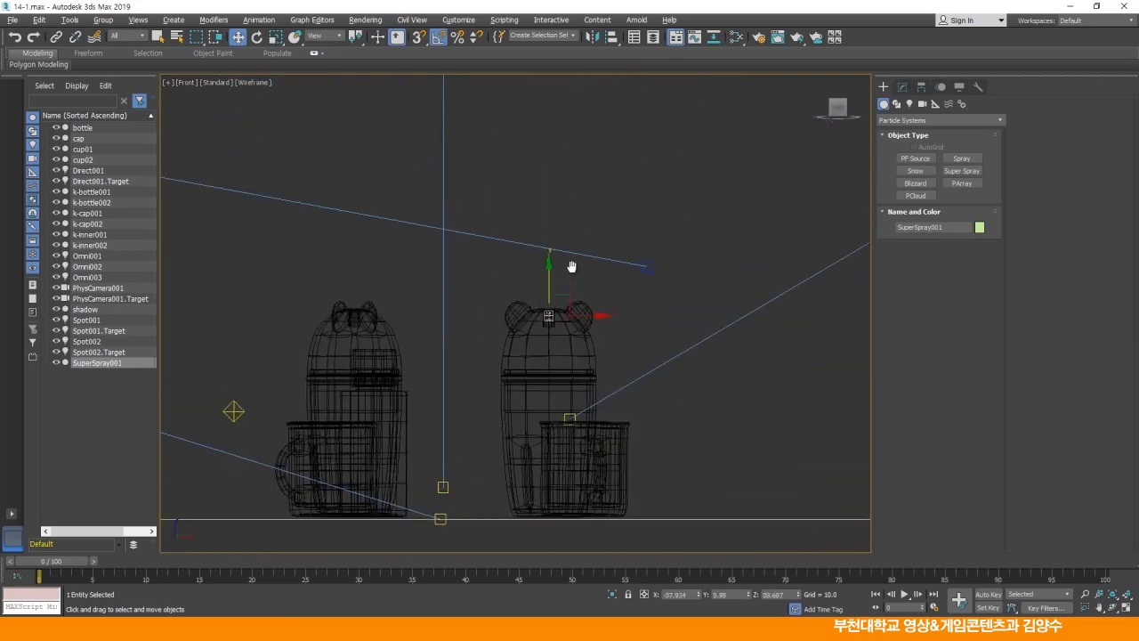
middle_drag(631, 283, 586, 311)
drag(58, 564, 321, 563)
scroll(533, 446, down, 3)
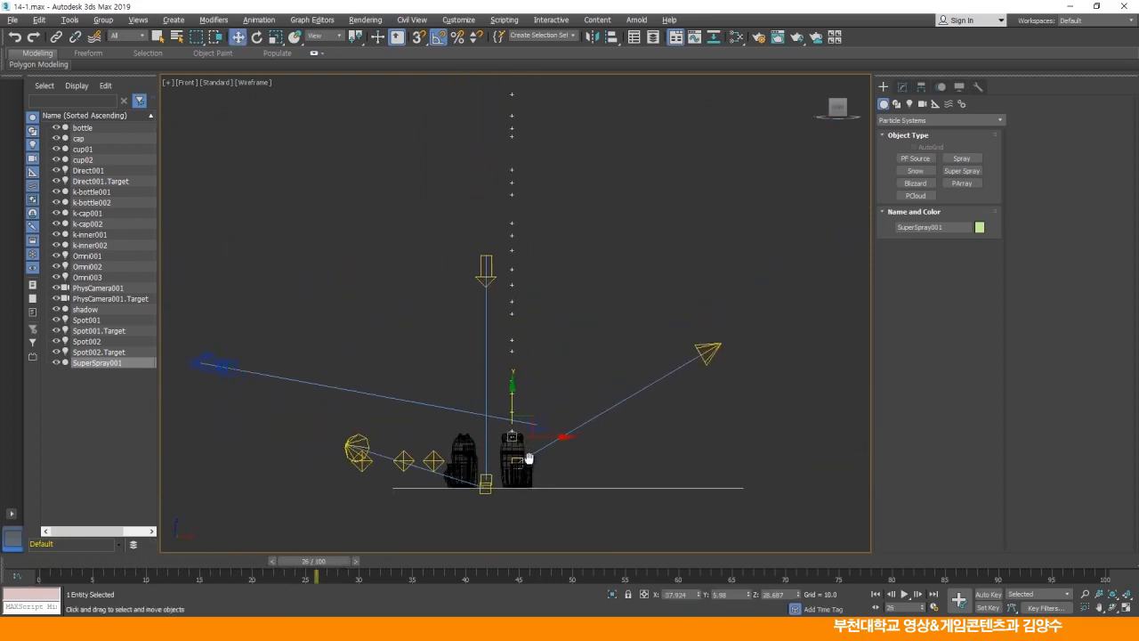
scroll(532, 445, down, 2)
key(alt+w)
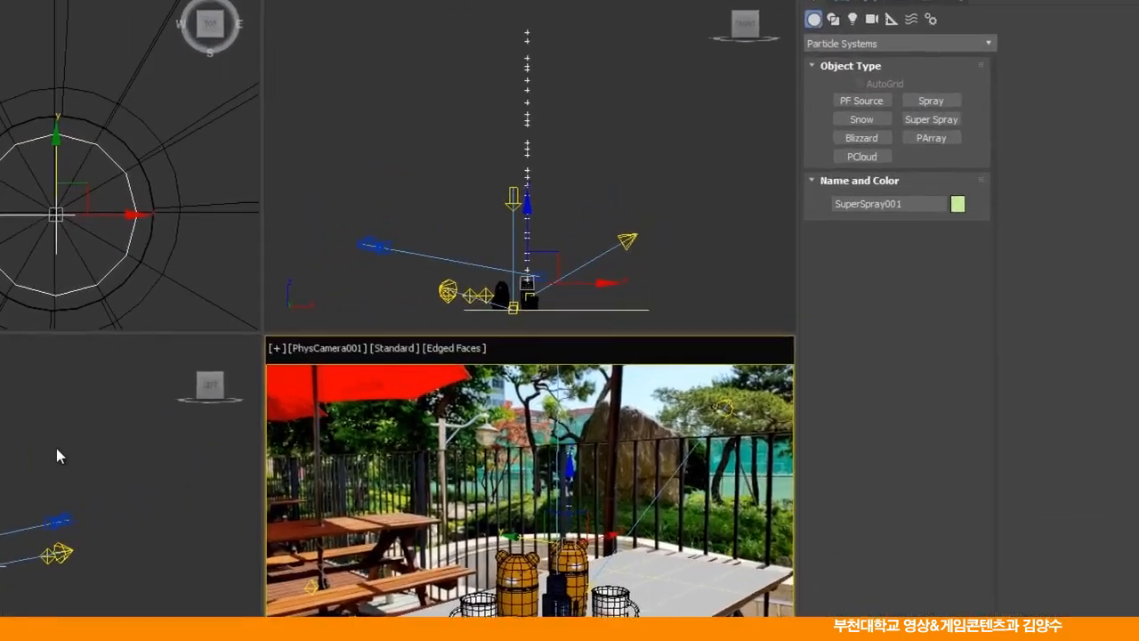
middle_drag(380, 391, 389, 439)
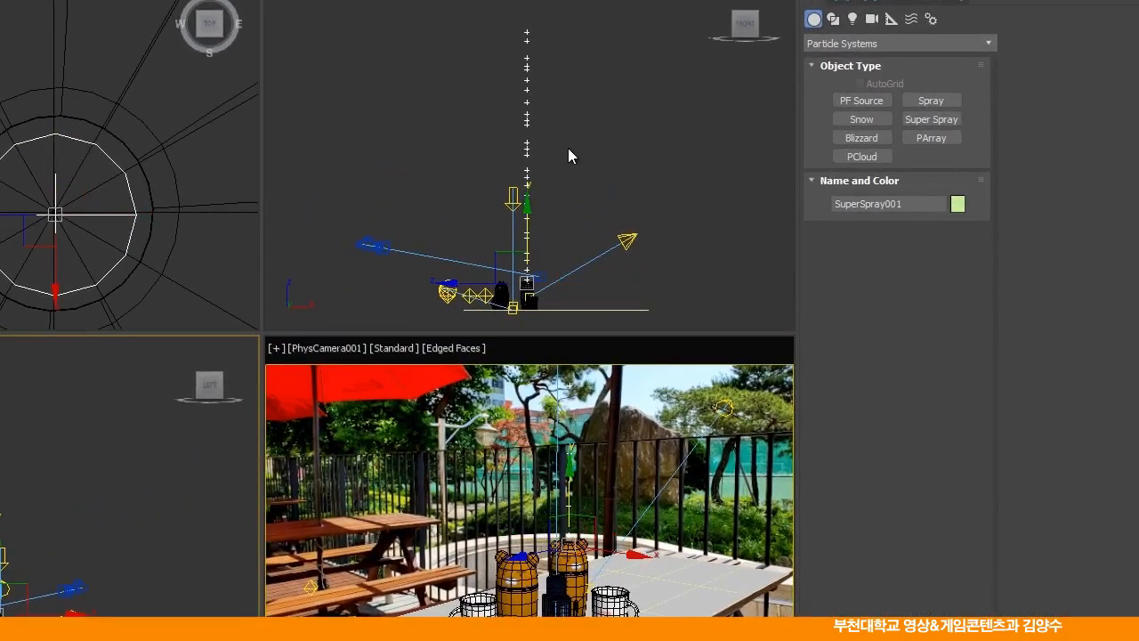
middle_drag(567, 149, 558, 142)
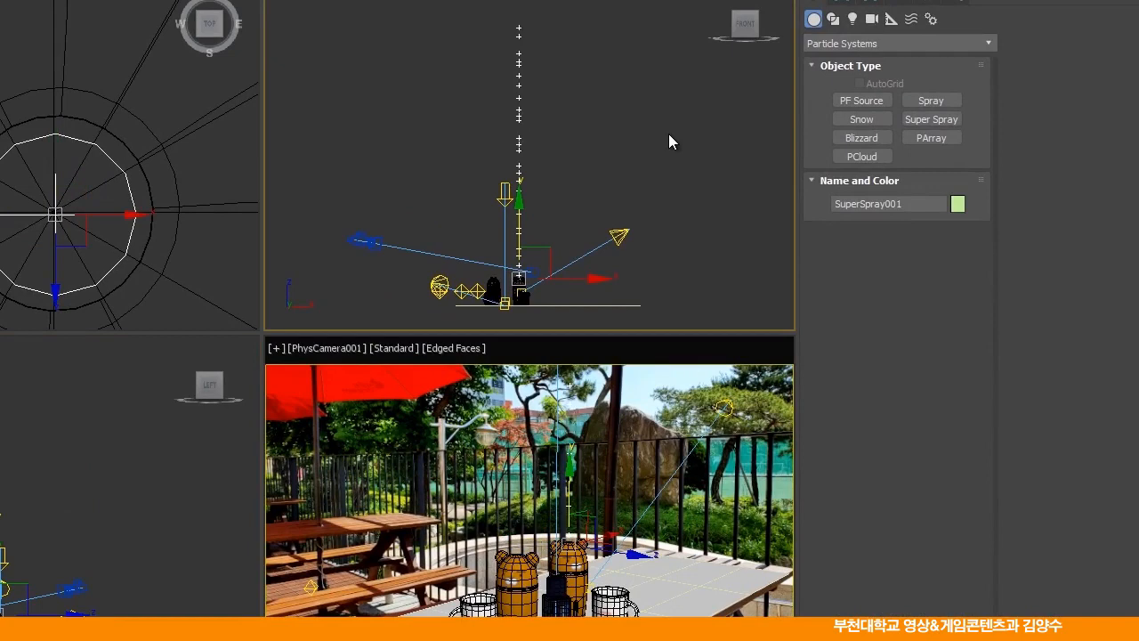
Show the Super Spray's modify parameters in a wider, multi-column command panel with Particle Generation and Particle Type expanded.
click(841, 5)
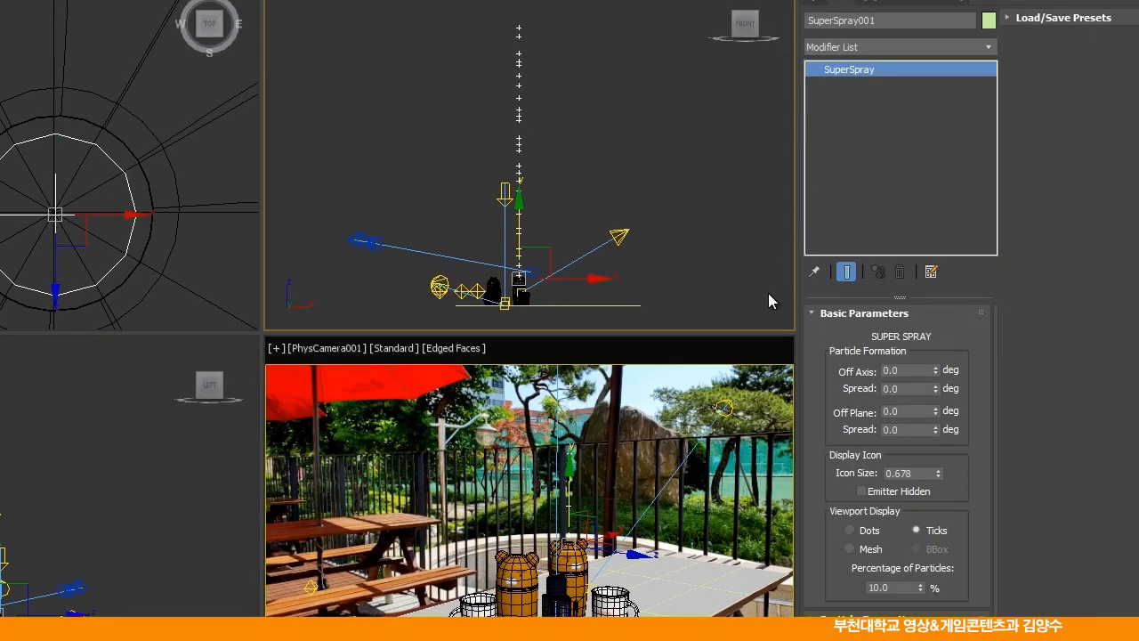
drag(795, 293, 618, 283)
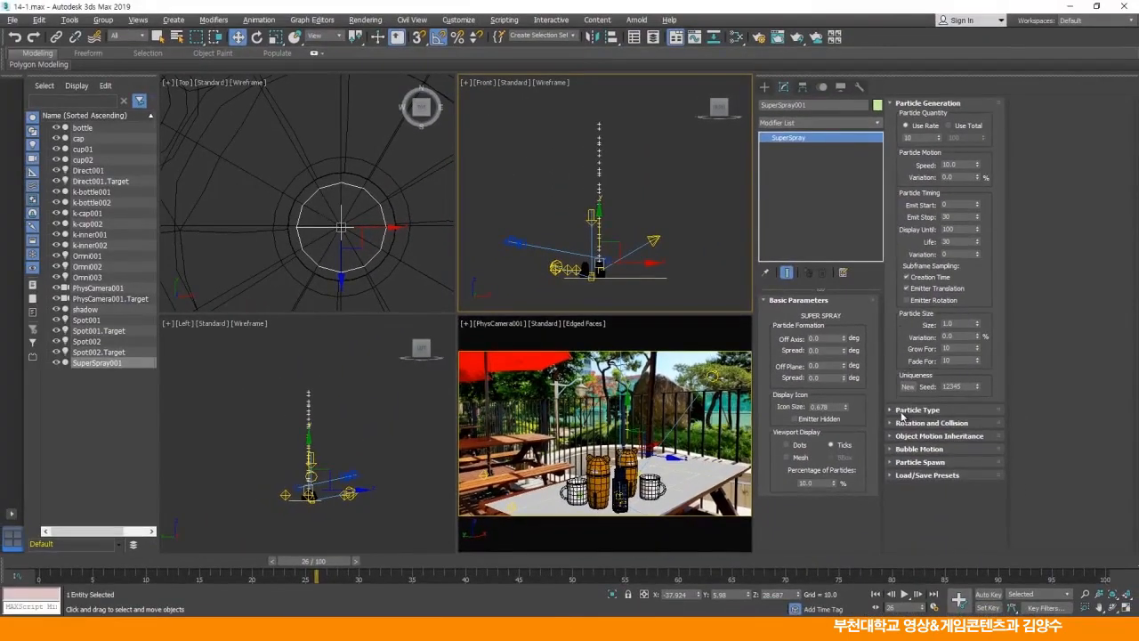
click(903, 412)
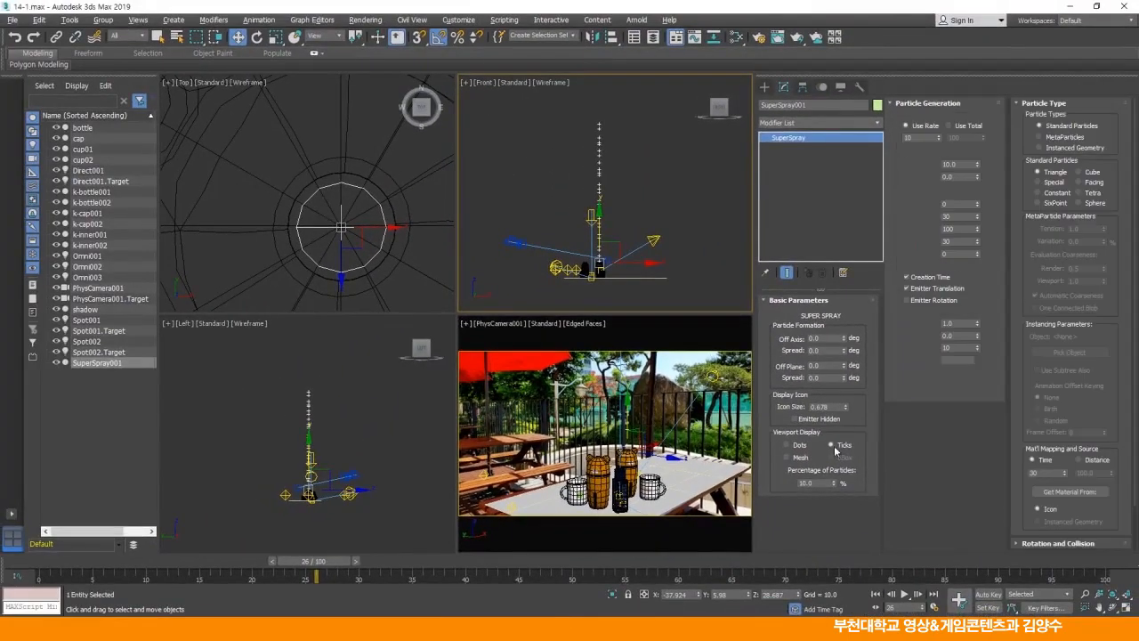
drag(1028, 524, 1029, 373)
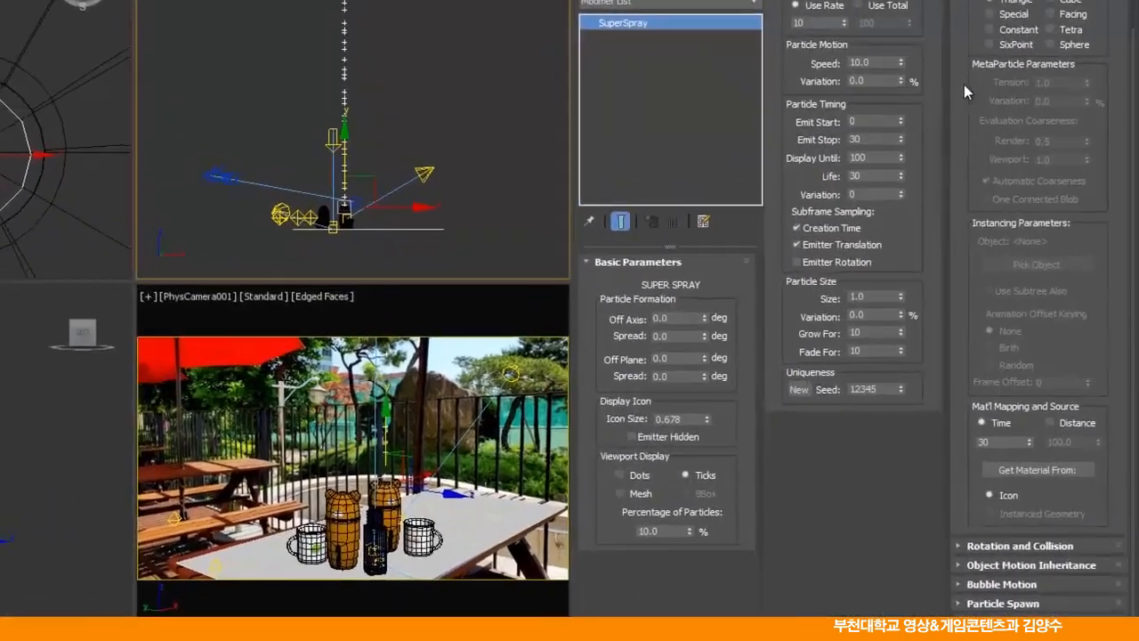
drag(1023, 190, 1021, 298)
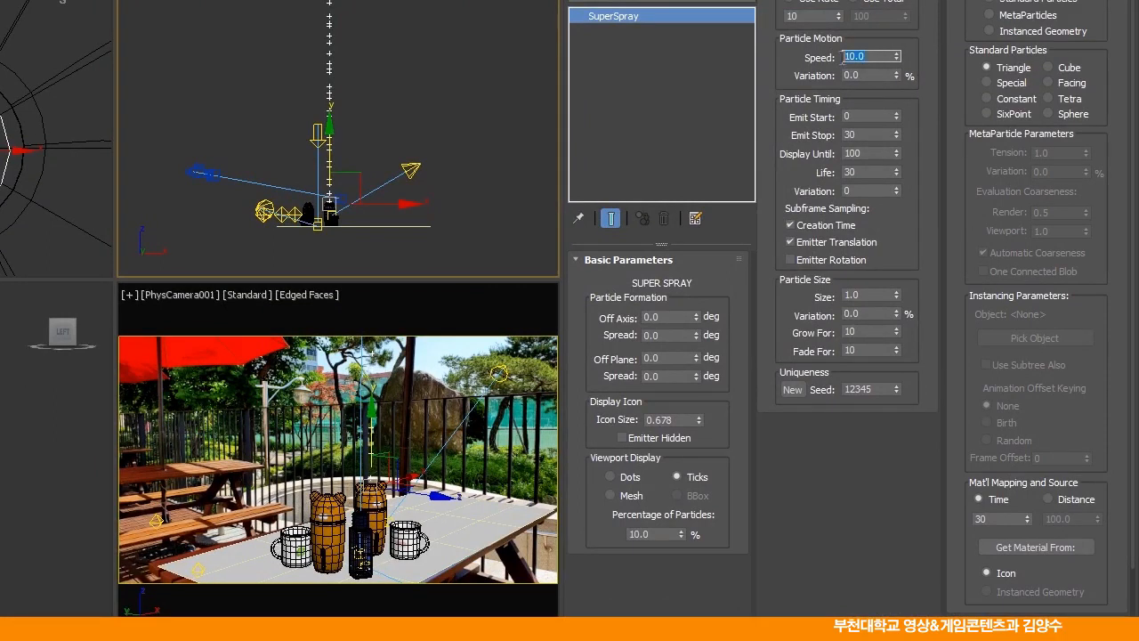
Set the Super Spray's particle speed to 1.0 and return the timeline to frame 0.
text(1)
key(Return)
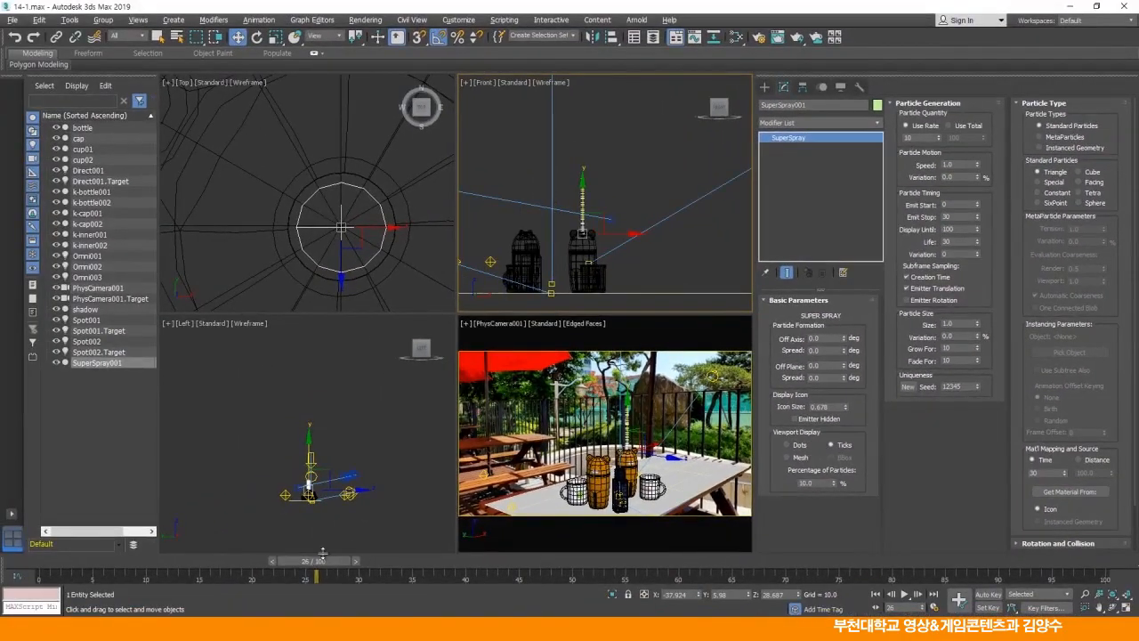
drag(322, 559, 92, 570)
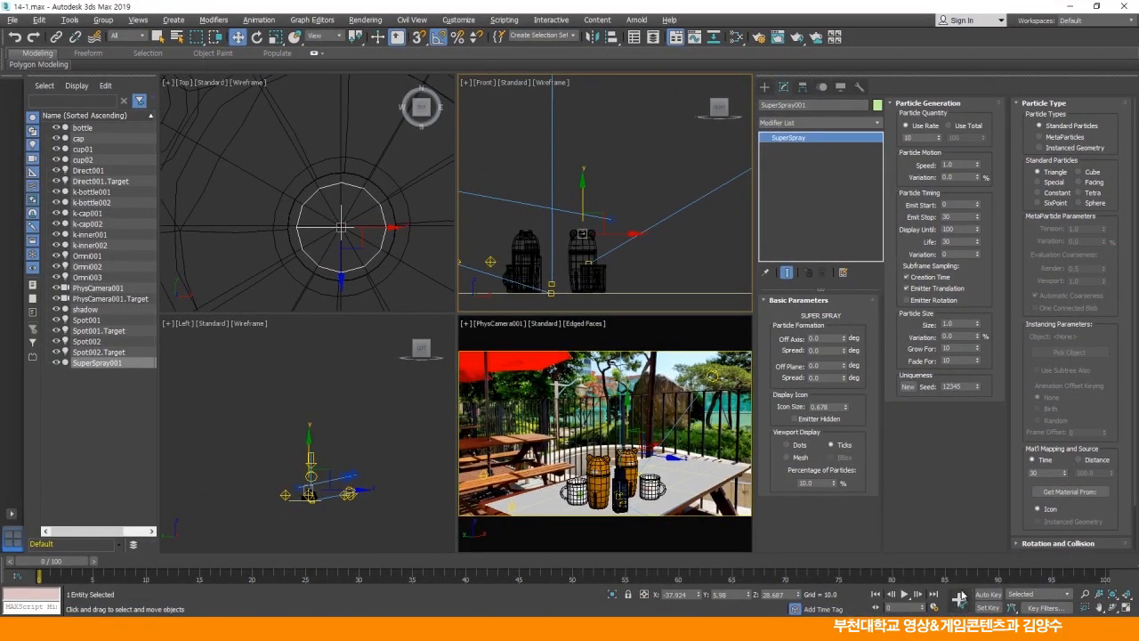
Play the animation and set the Super Spray's particle speed to 0.8.
click(906, 595)
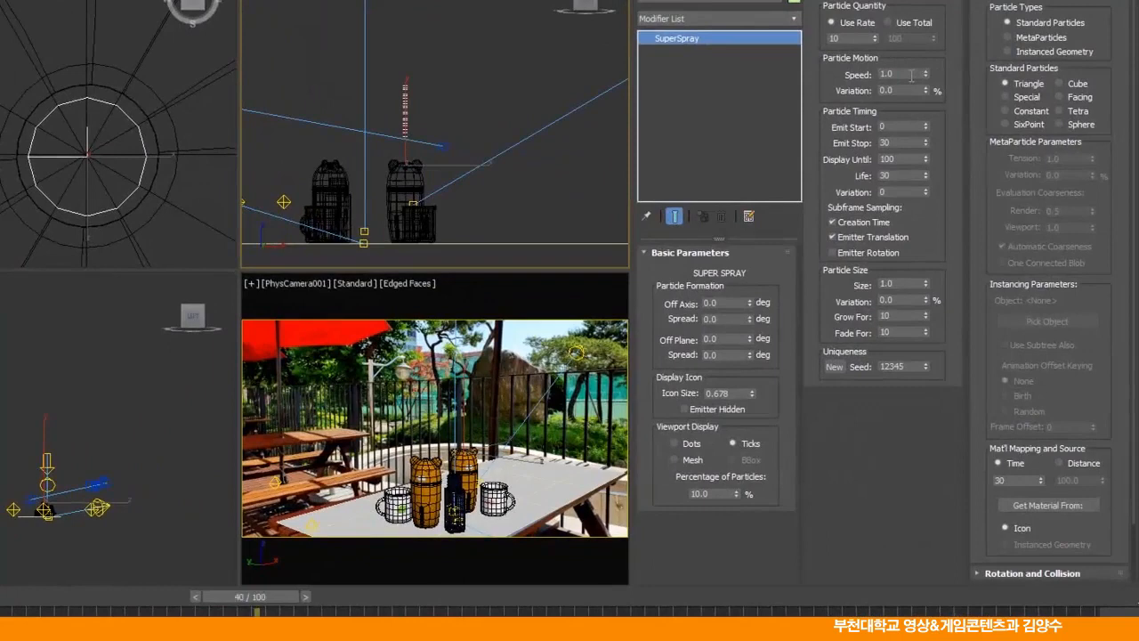
drag(958, 160, 921, 161)
text(.8)
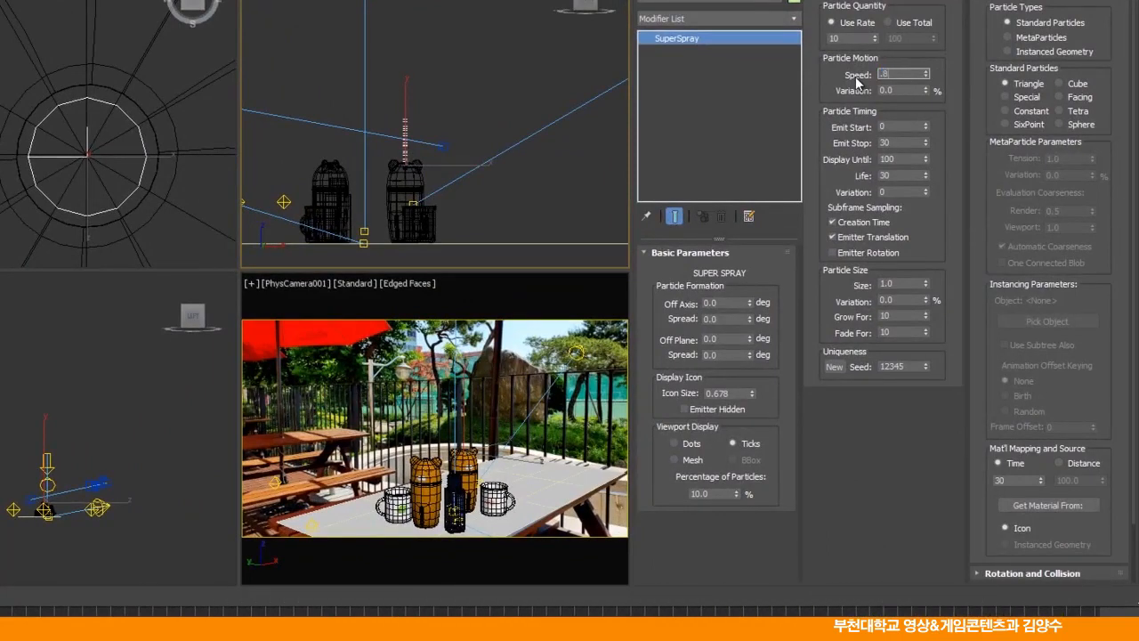
key(Return)
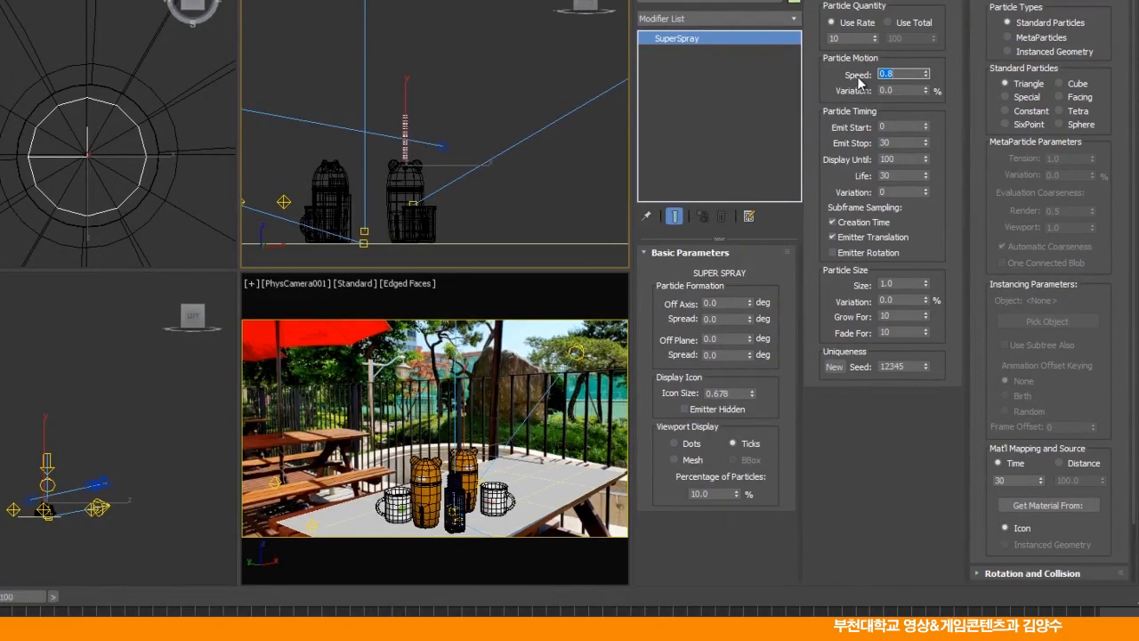
Maximize the Front viewport and set the Super Spray's particle speed to 0.6.
middle_drag(547, 122, 575, 143)
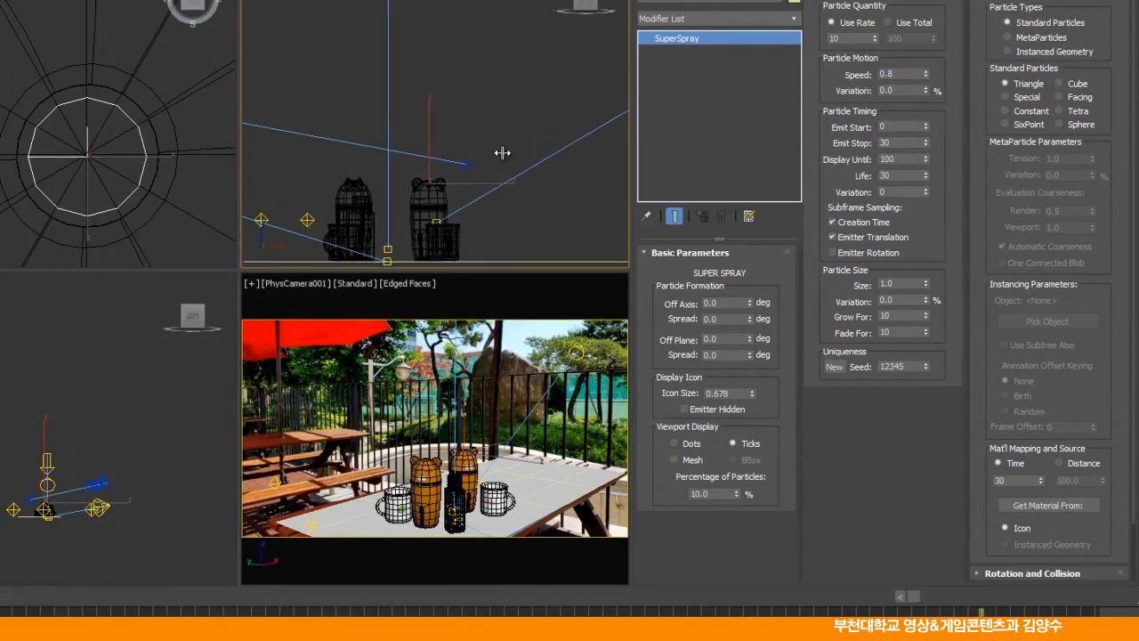
key(alt+w)
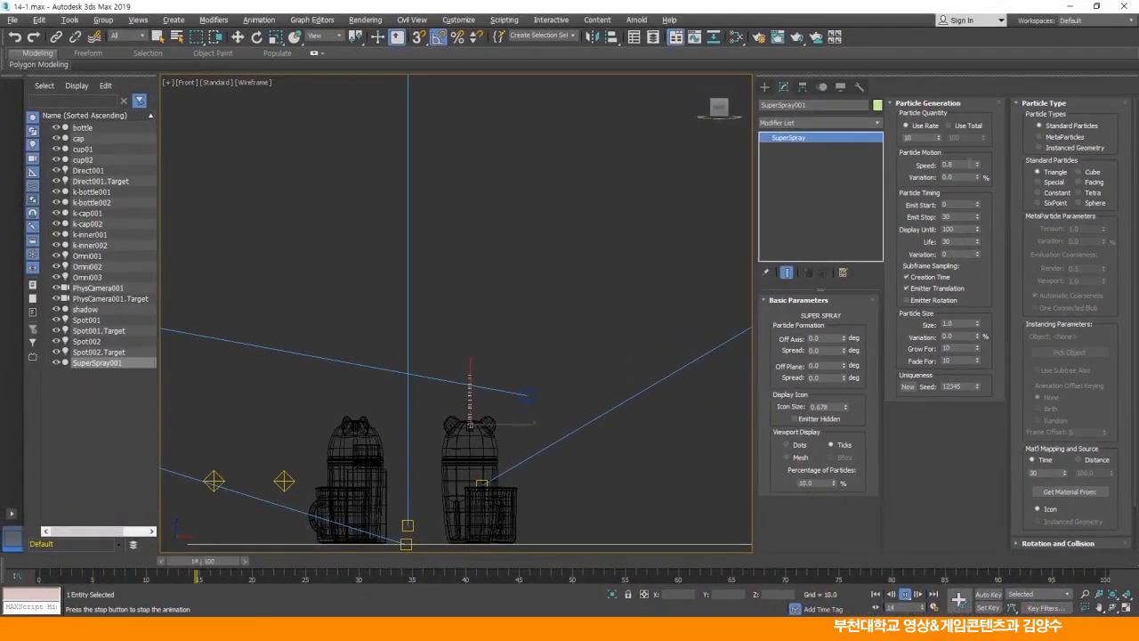
drag(969, 165, 927, 169)
text(.6)
key(Return)
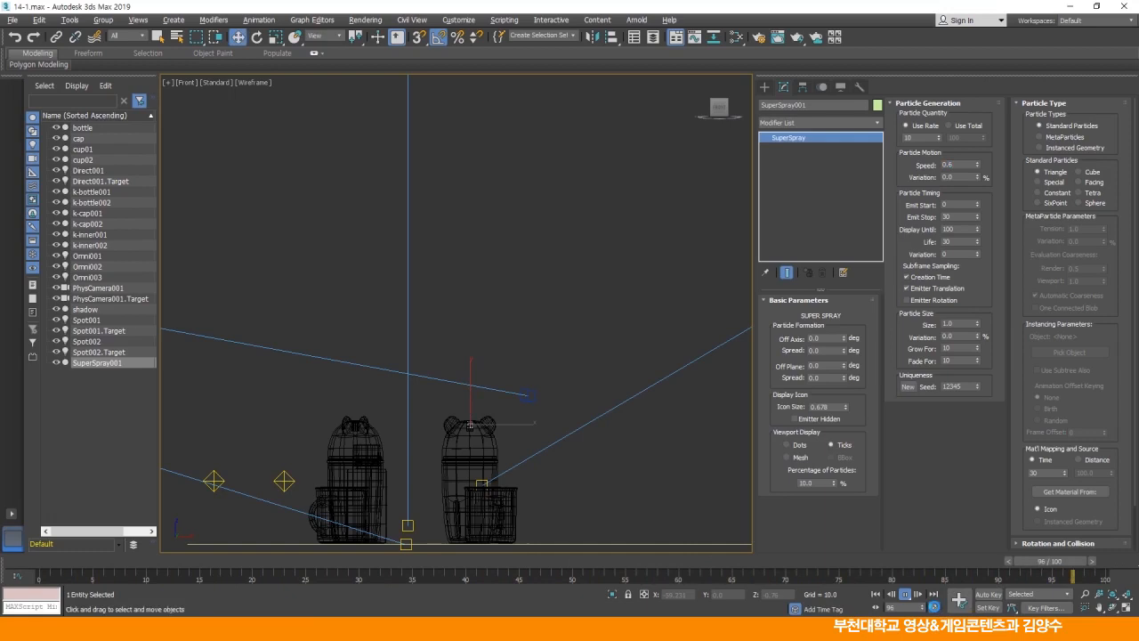
Set the animation's end time to frame 300 and play it from frame 0.
click(935, 607)
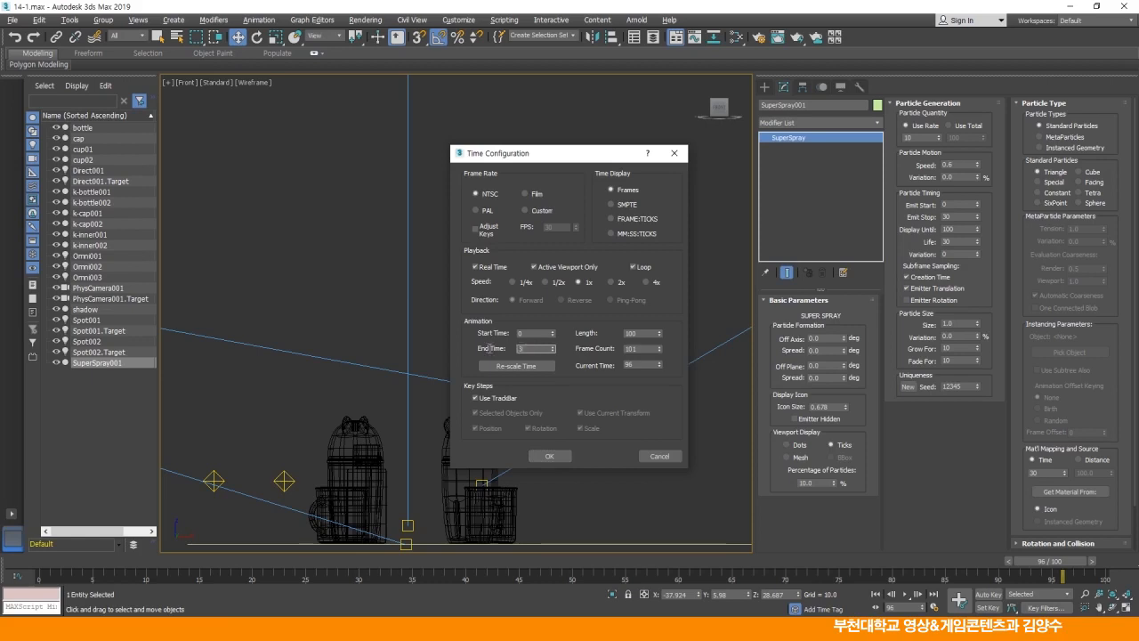
key(Return)
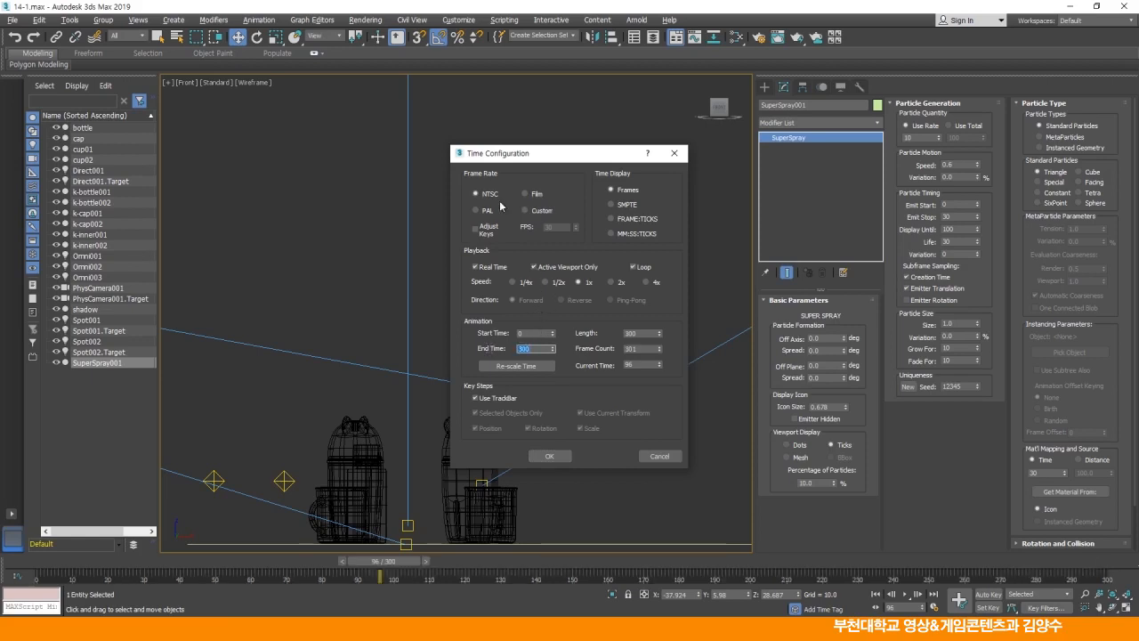
click(550, 457)
drag(403, 562, 54, 561)
click(903, 593)
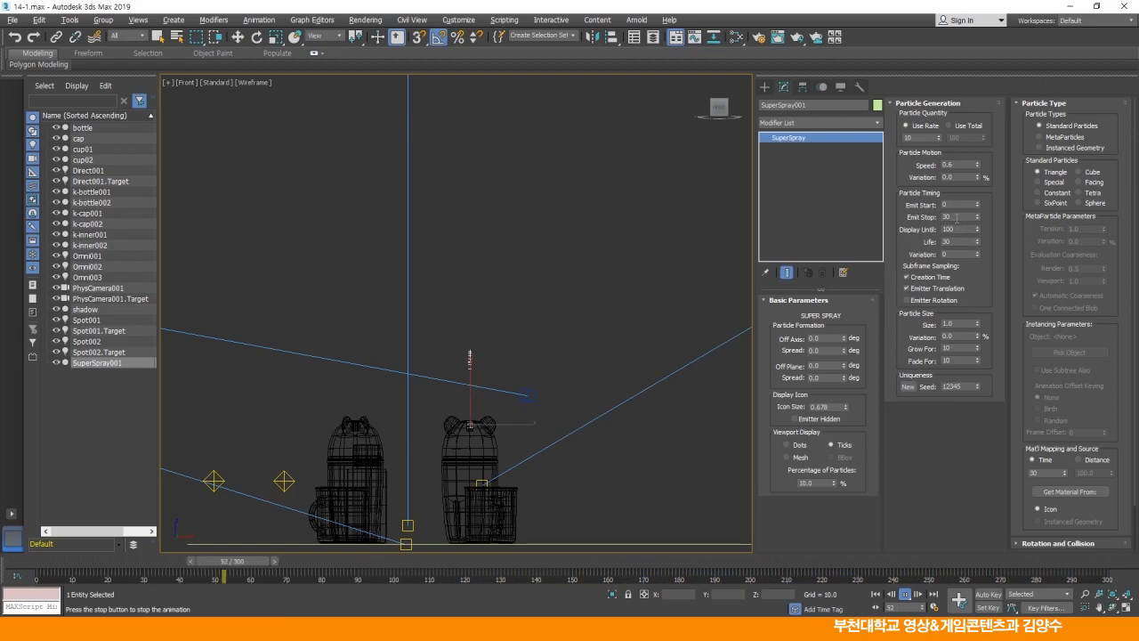
Set the particle timing to Emit Stop 250 and Display Until 300.
double_click(954, 216)
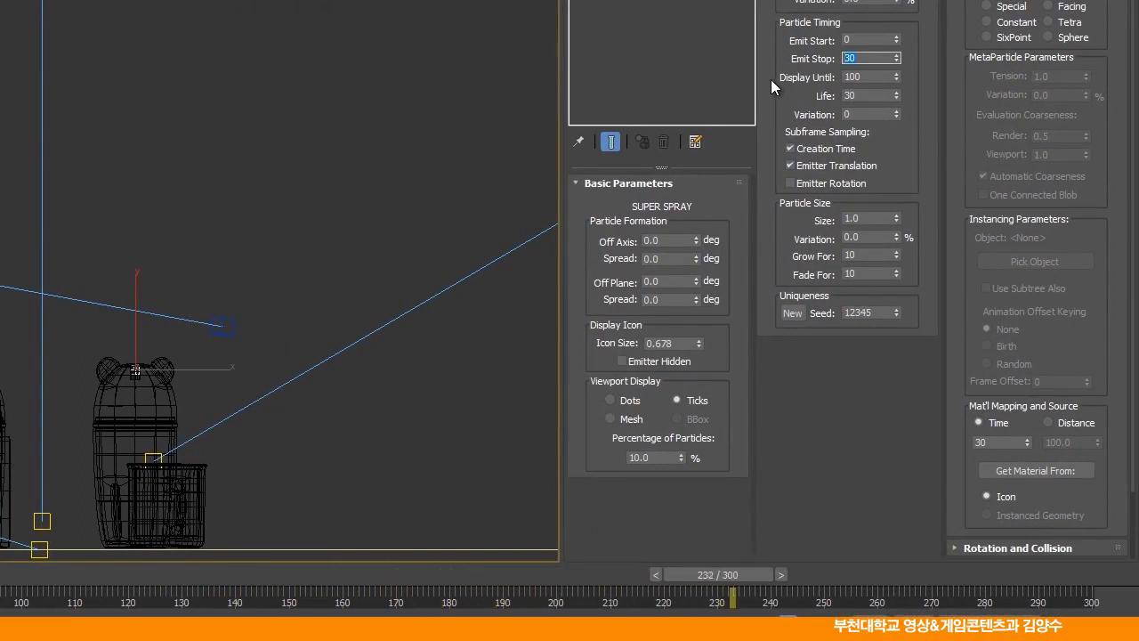
text(250)
key(Return)
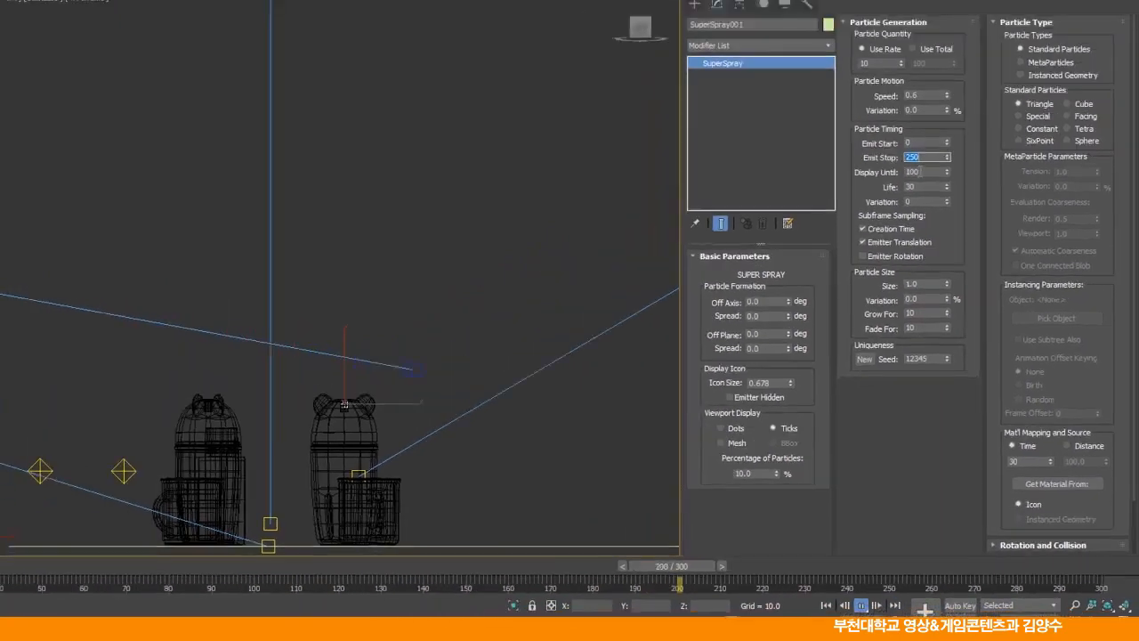
double_click(924, 171)
text(3)
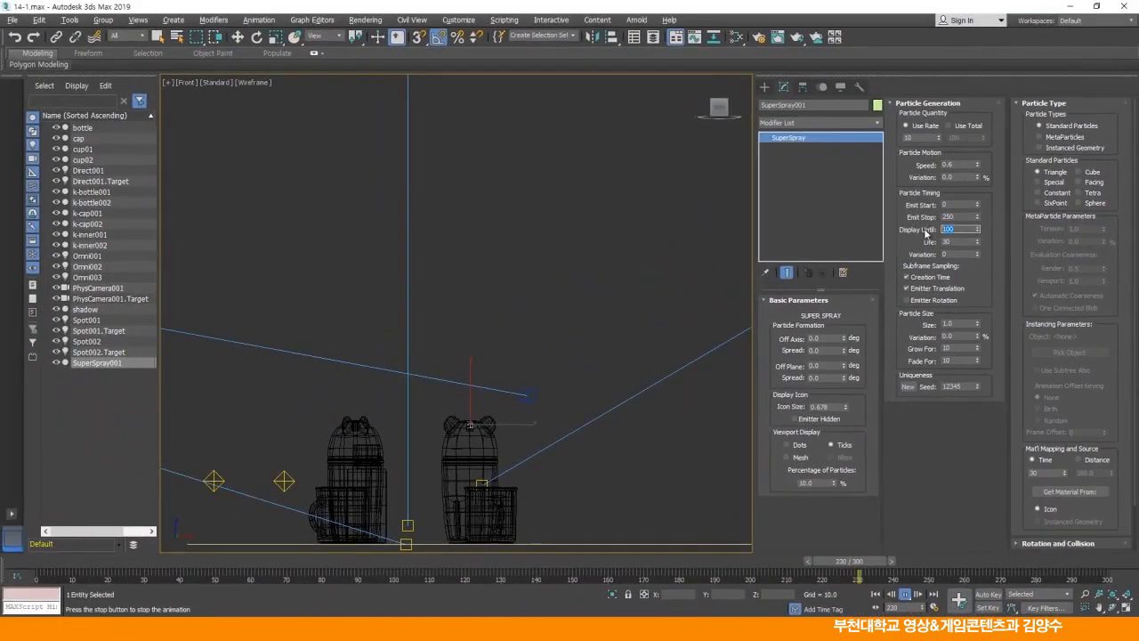
text(00)
key(Return)
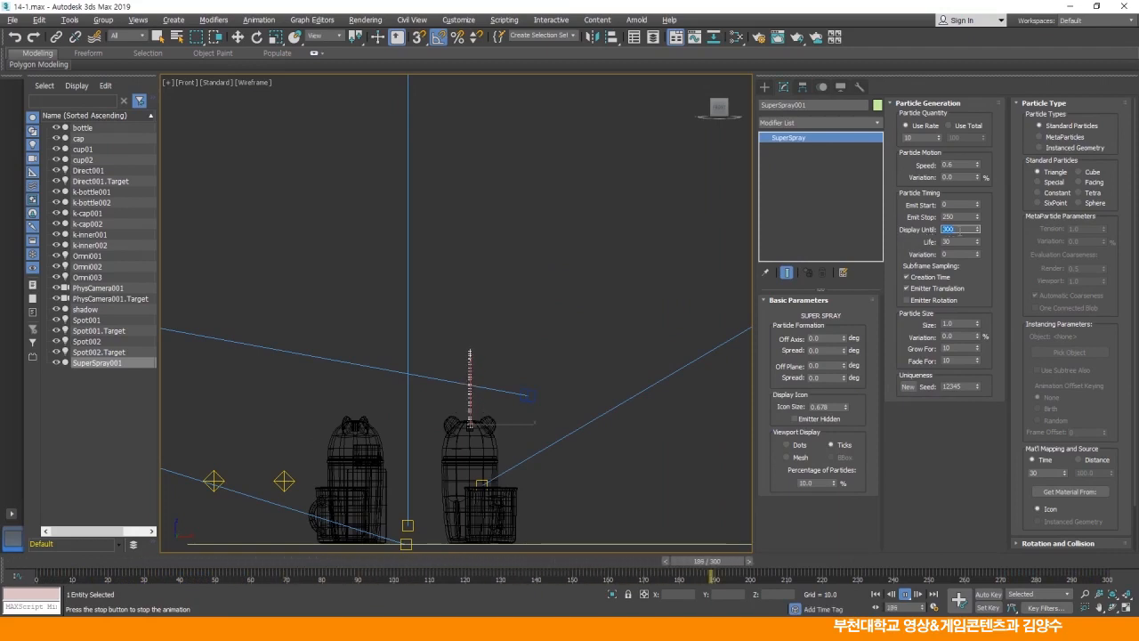
Set the particle life to 60 with a life variation of 20.
double_click(959, 241)
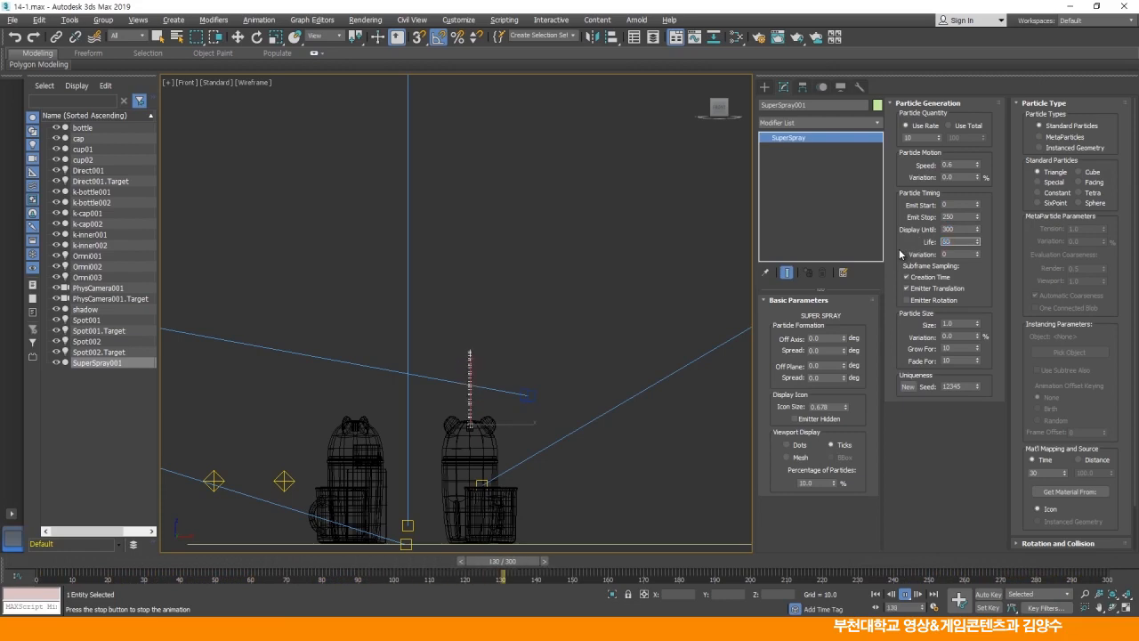
click(953, 254)
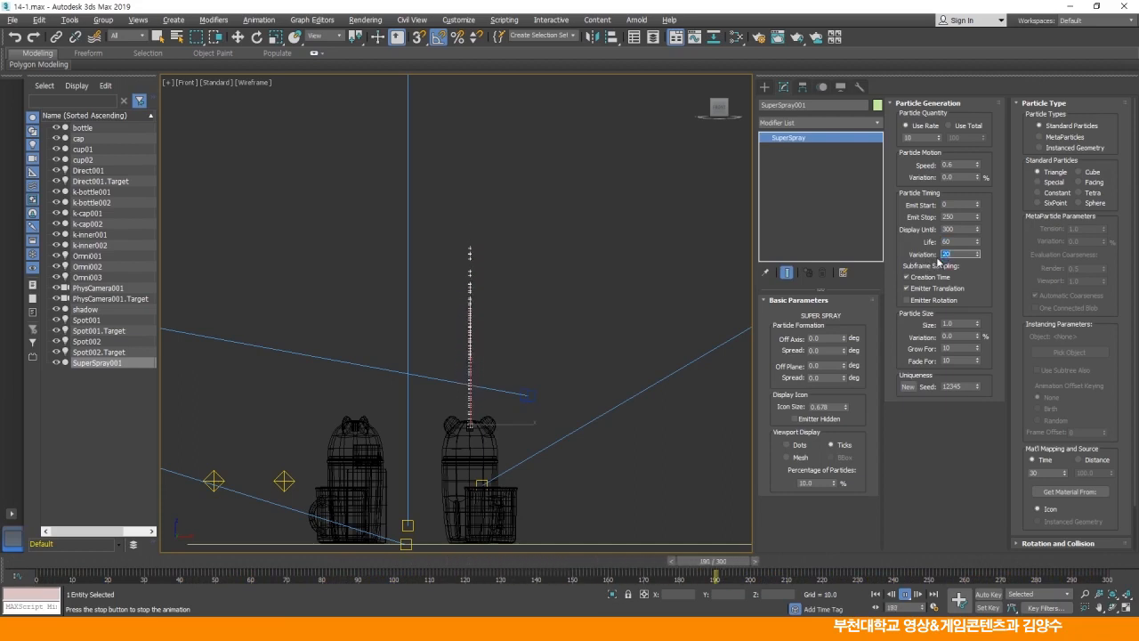
Set the particle timing to Emit Stop 270 and Emit Start -30.
double_click(960, 216)
text(2)
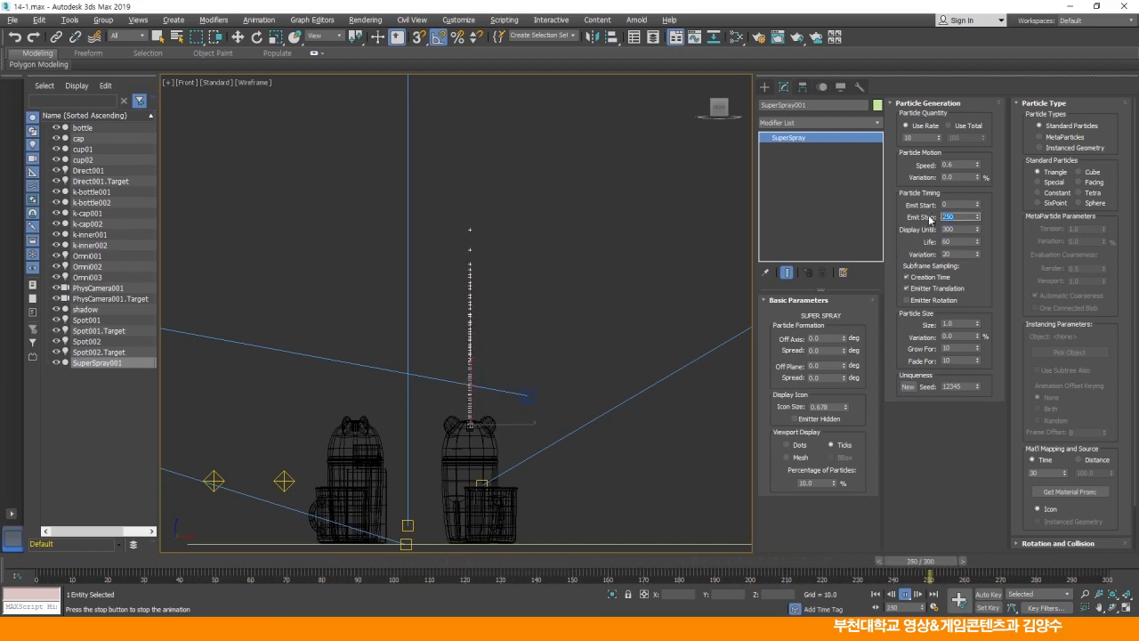
text(27)
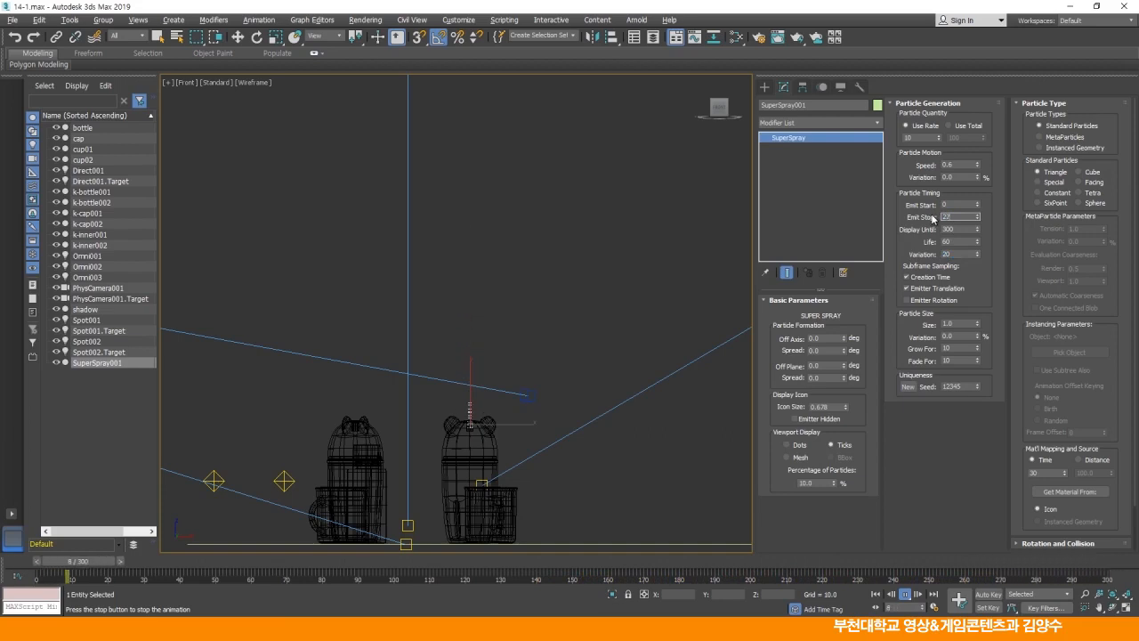
text(0)
key(Return)
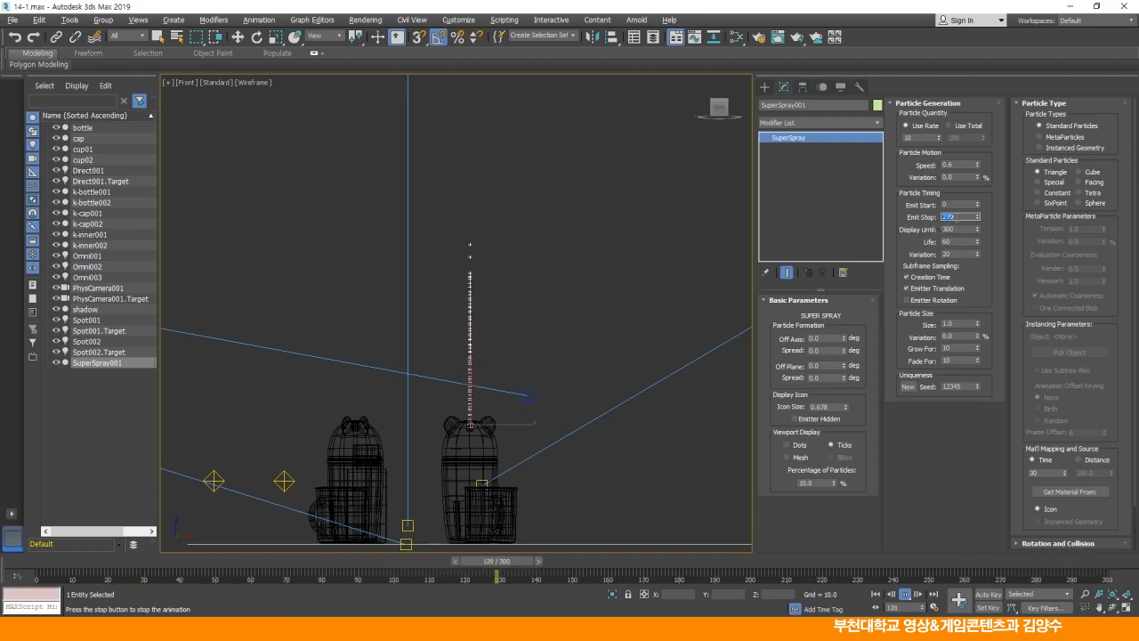
double_click(946, 204)
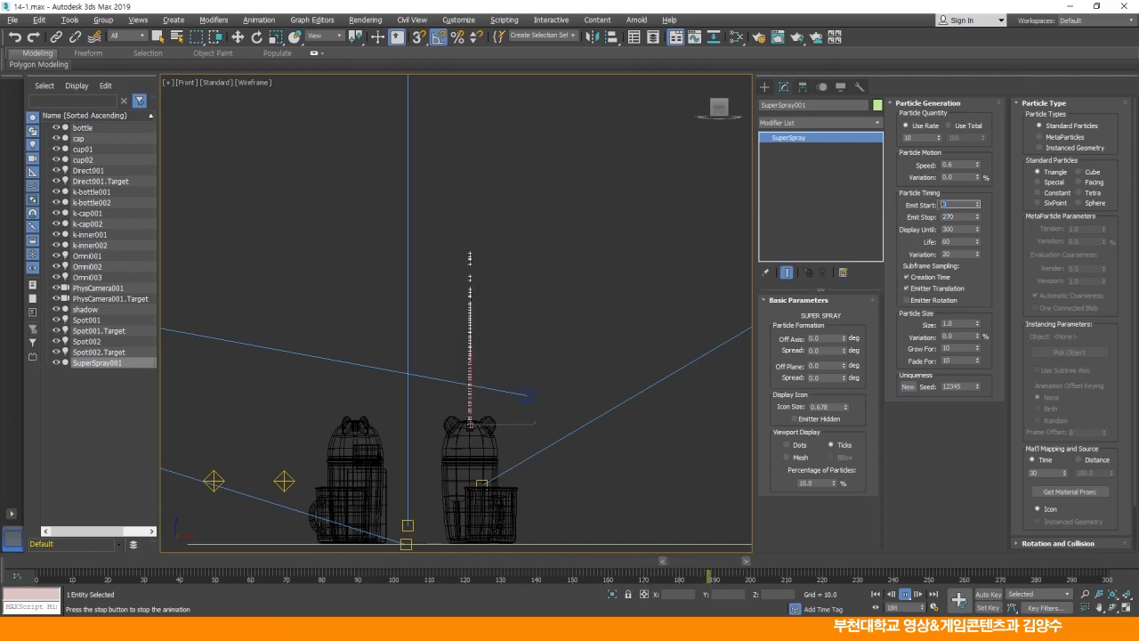
text(2)
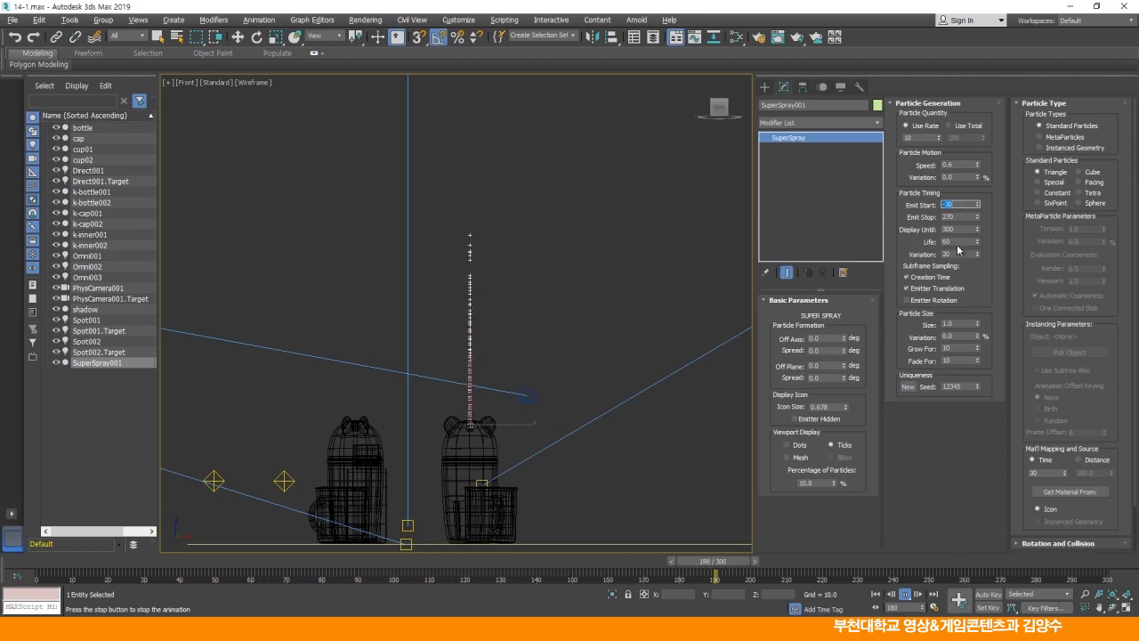
Set the particle life to 80 with a life variation of 30.
click(956, 241)
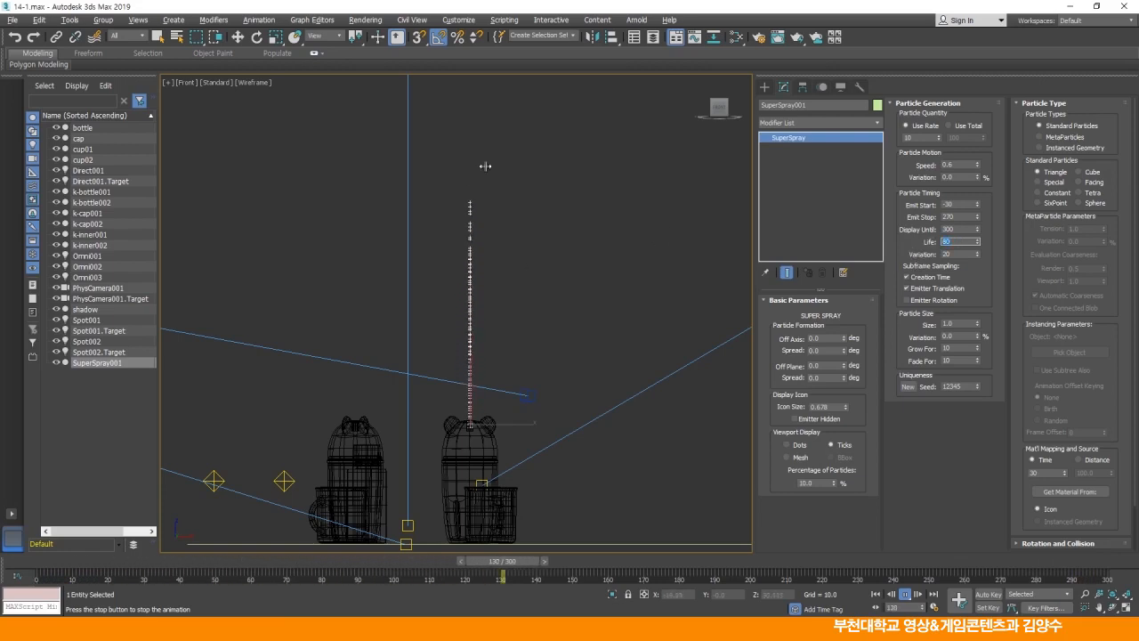
key(Tab)
text(30)
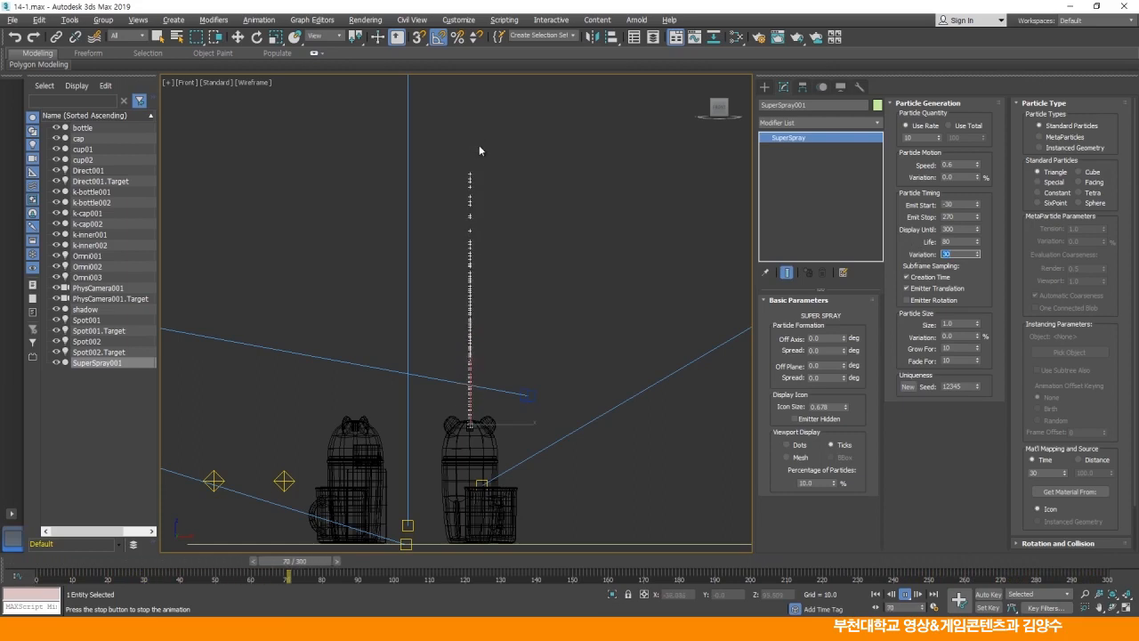
Set the particle life to 100 while using a life variation of 30.
drag(954, 242, 924, 242)
text(100)
key(Return)
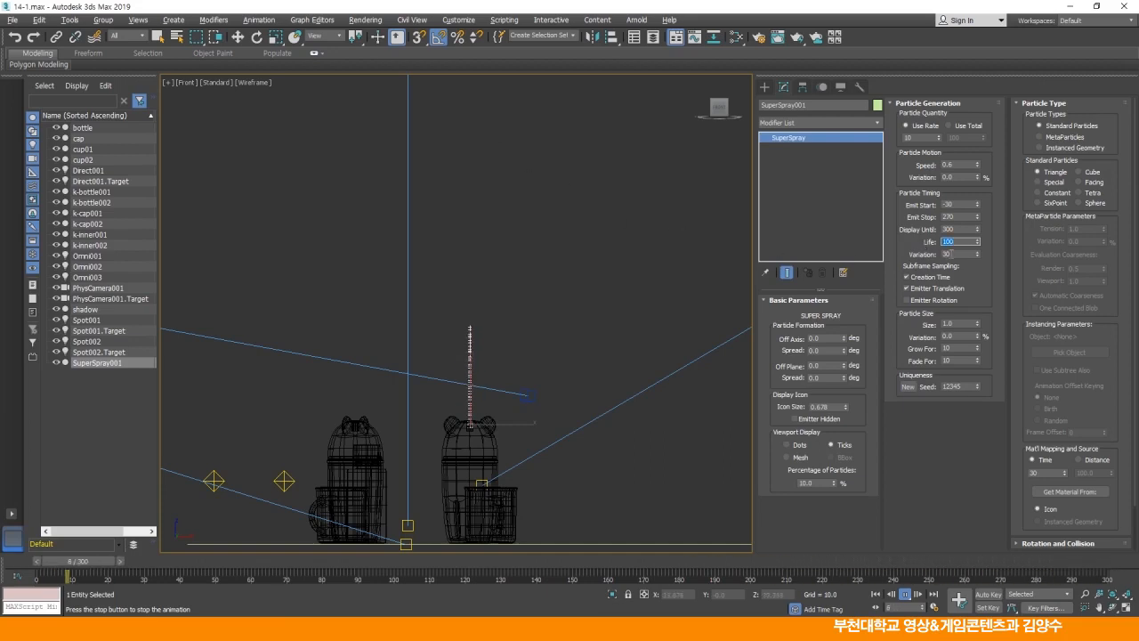
click(955, 255)
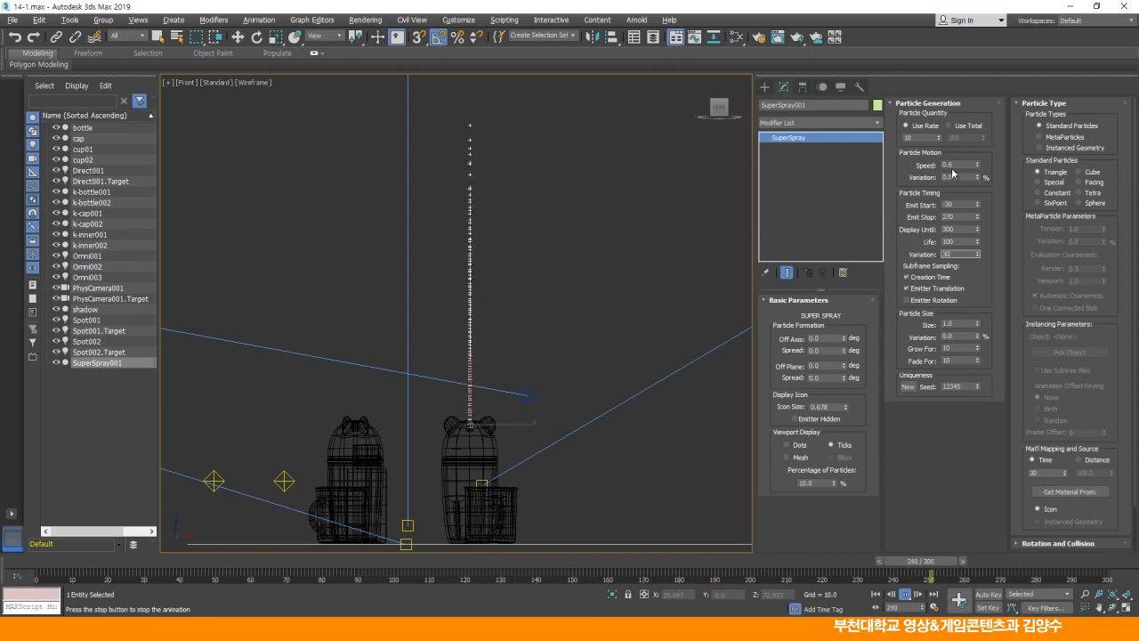
Try a particle speed variation of 0.3 and reduce it to 0.2 percent.
text(.3)
key(Return)
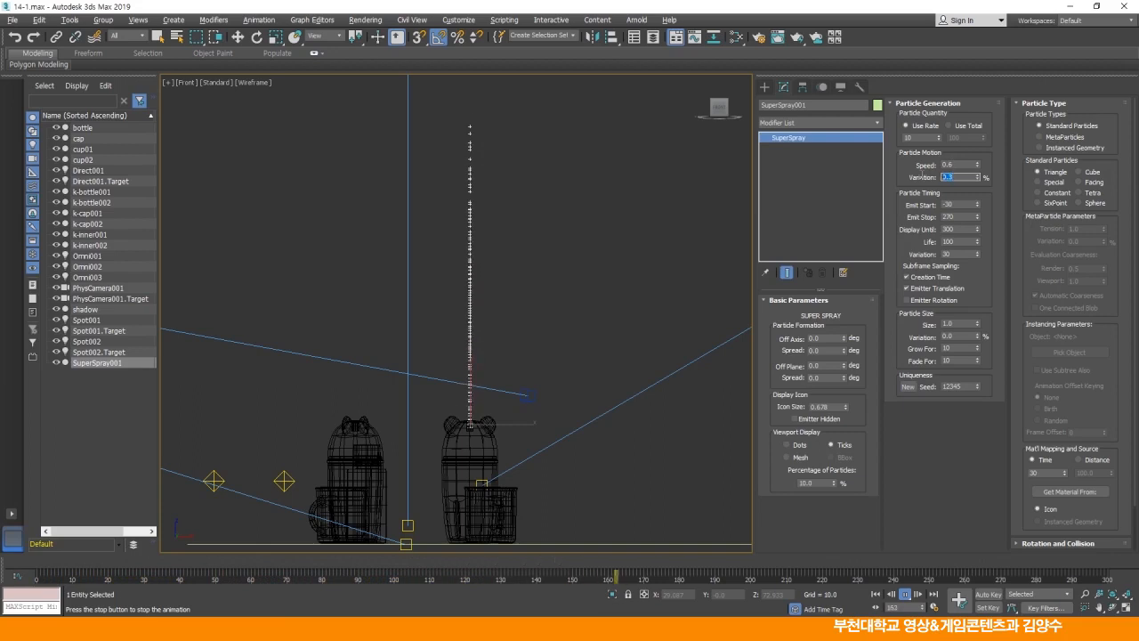
text(0.2)
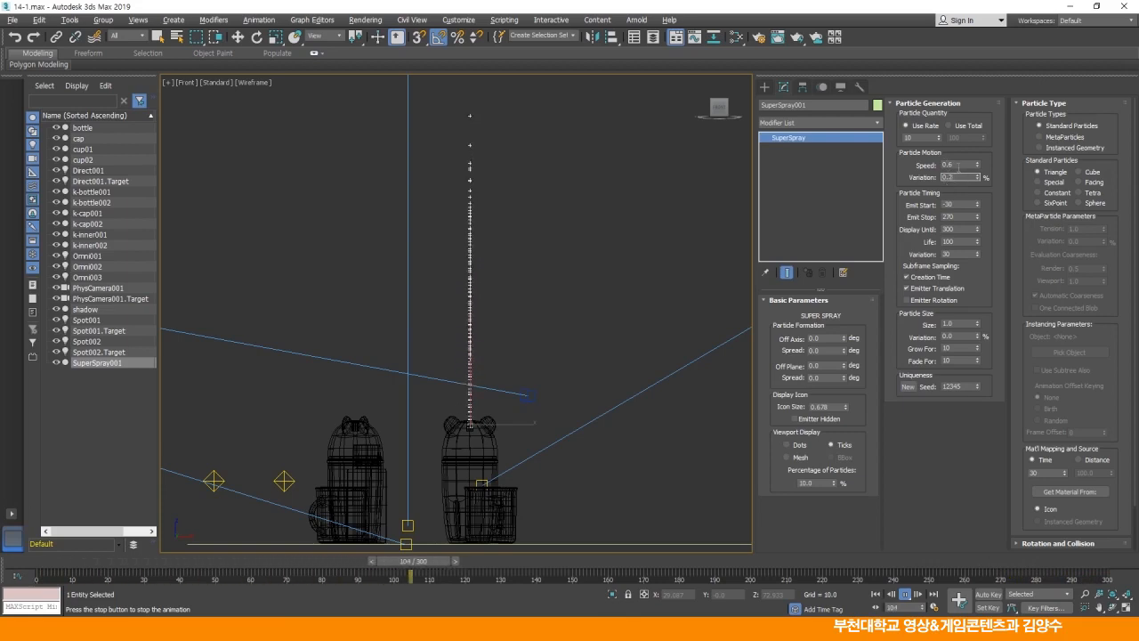
Set the particle quantity's Use Rate value to 30.
double_click(925, 138)
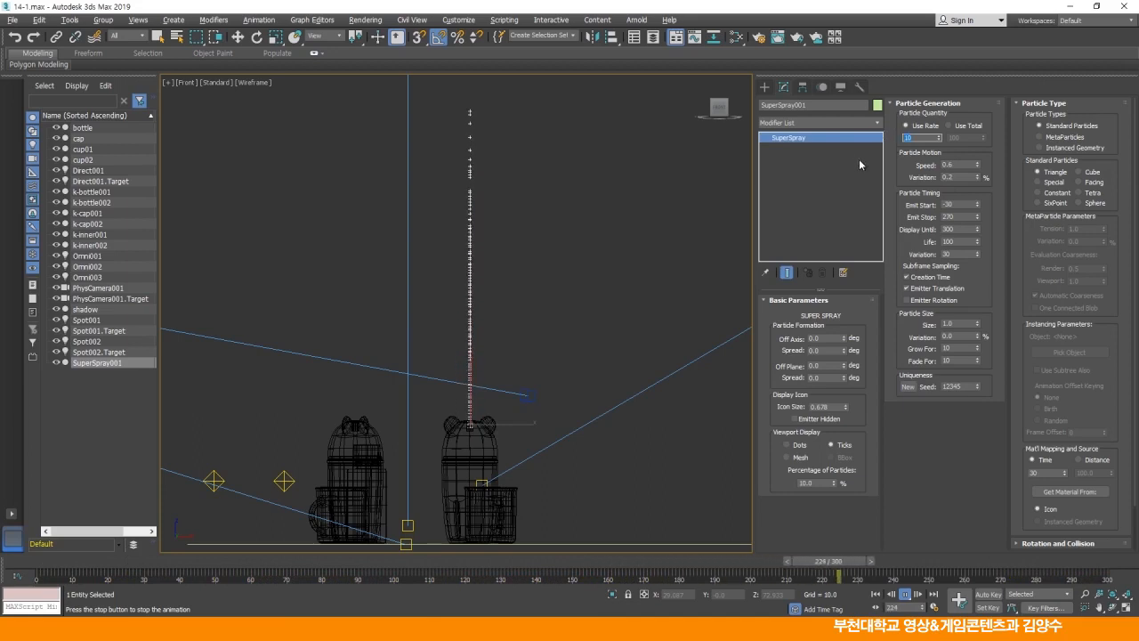
text(30)
key(Return)
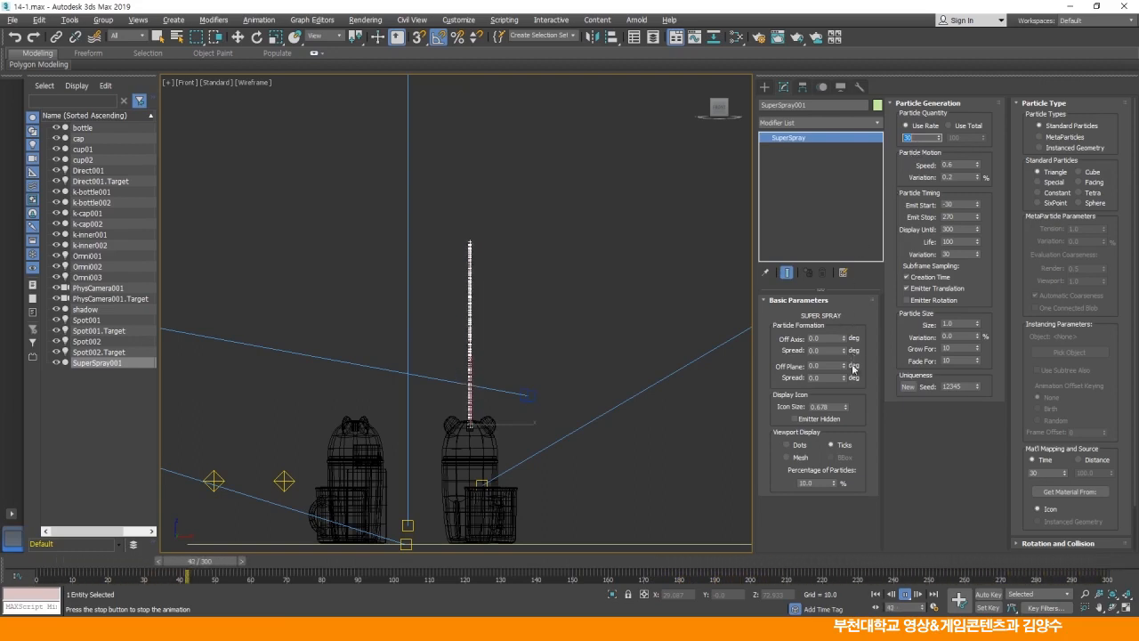
Display the particles in the viewport as Facing-type meshes and stop the animation playback.
click(785, 457)
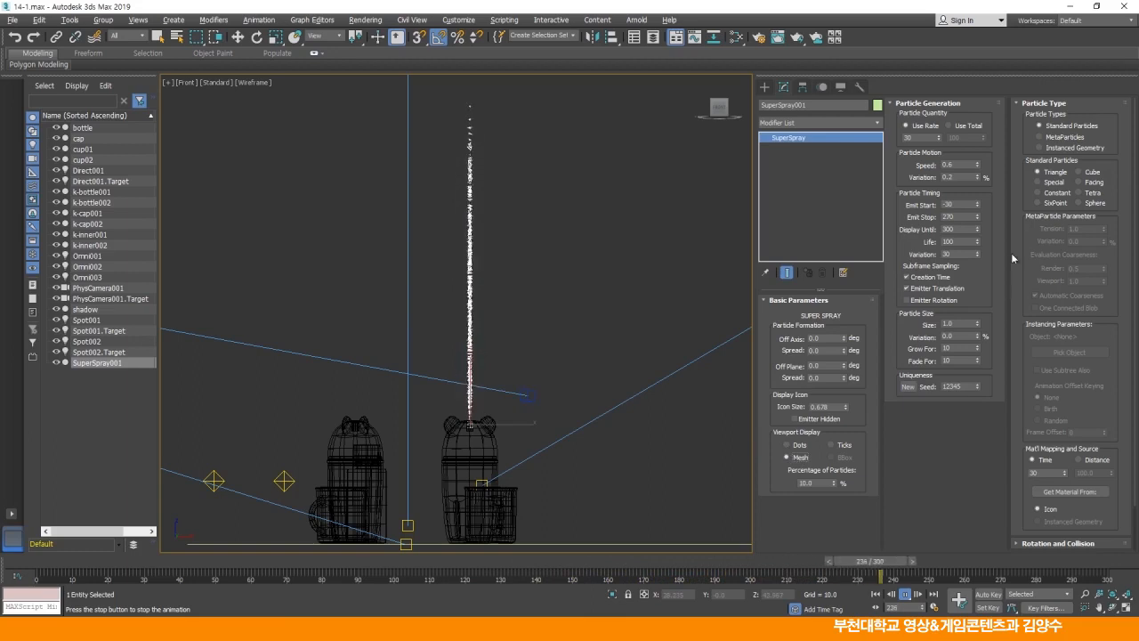
click(1079, 182)
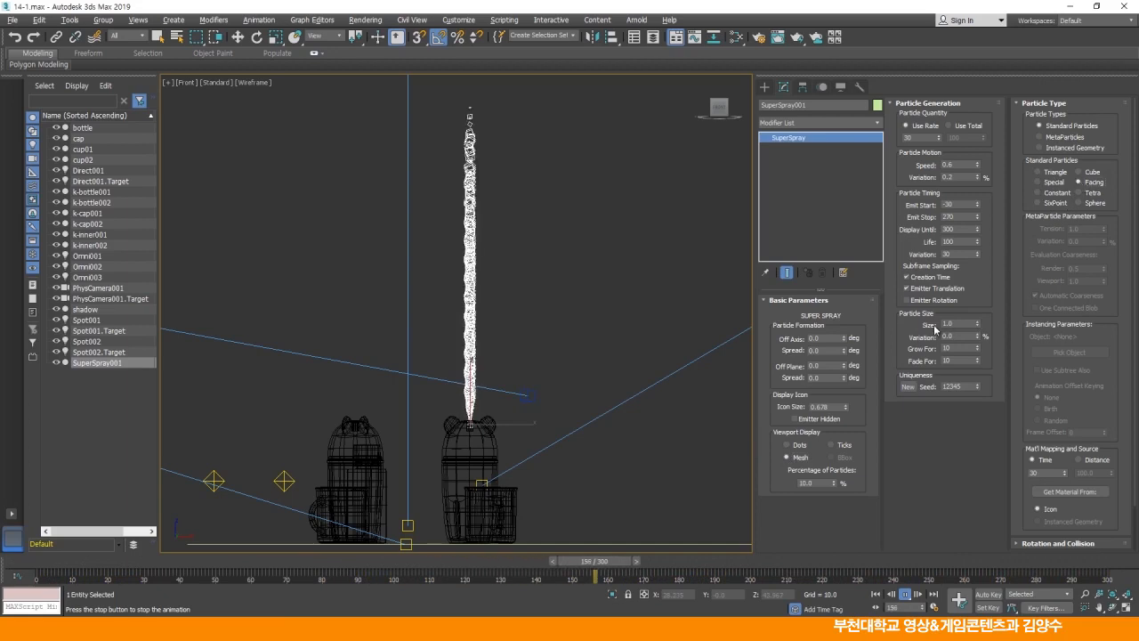
click(905, 594)
key(w)
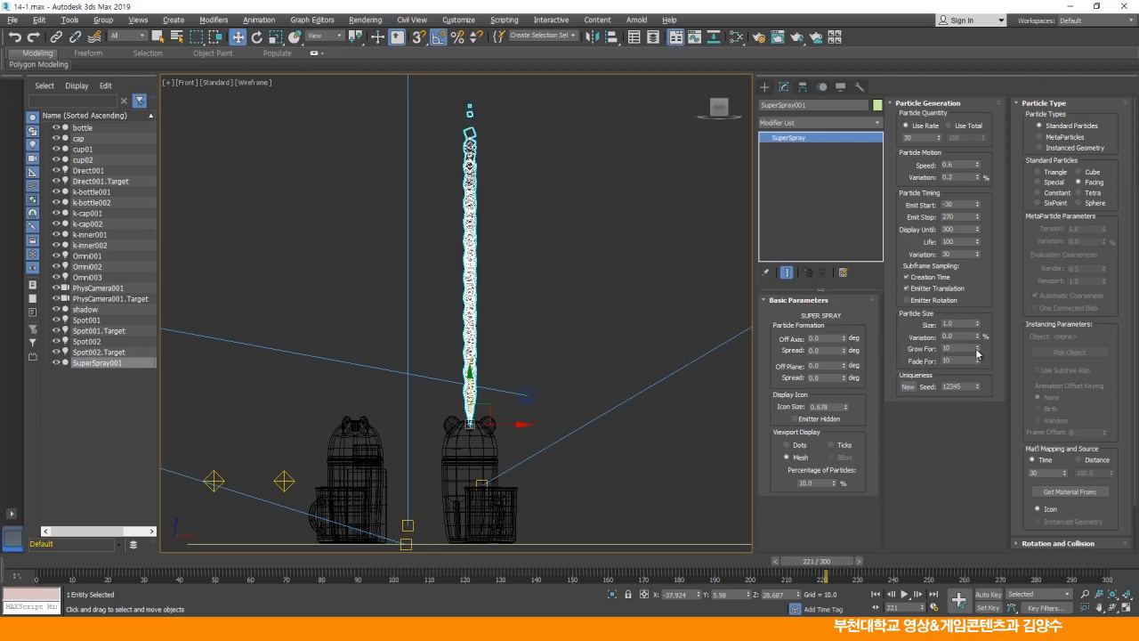
Raise the particles' Grow For to about 59 and Fade For to about 48 in the particle size settings.
drag(979, 330, 977, 318)
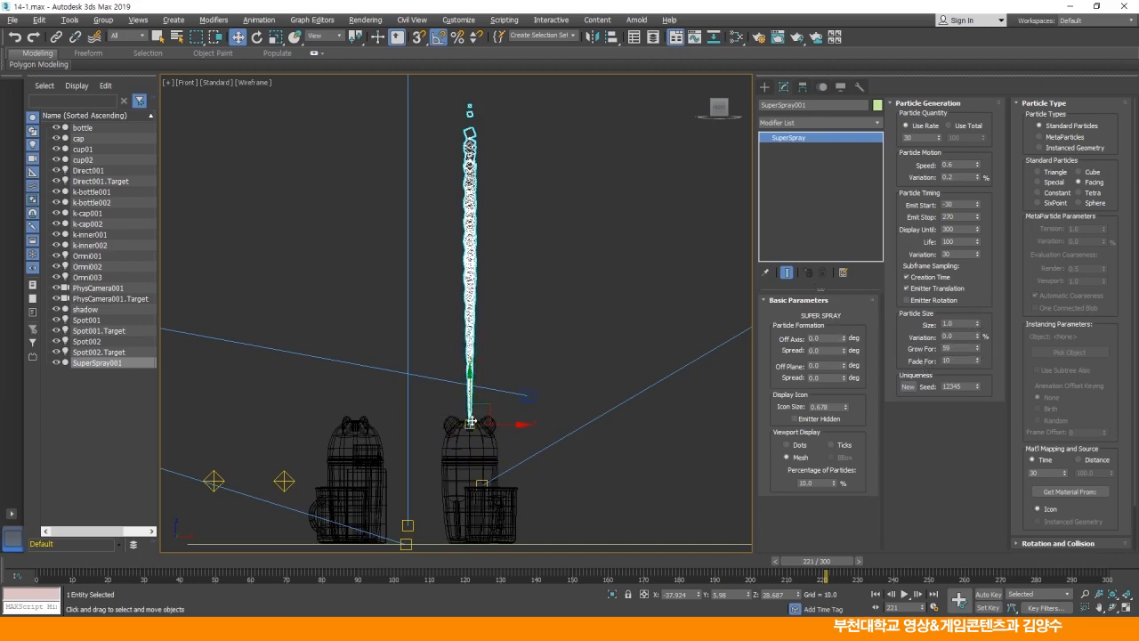
drag(978, 363, 979, 336)
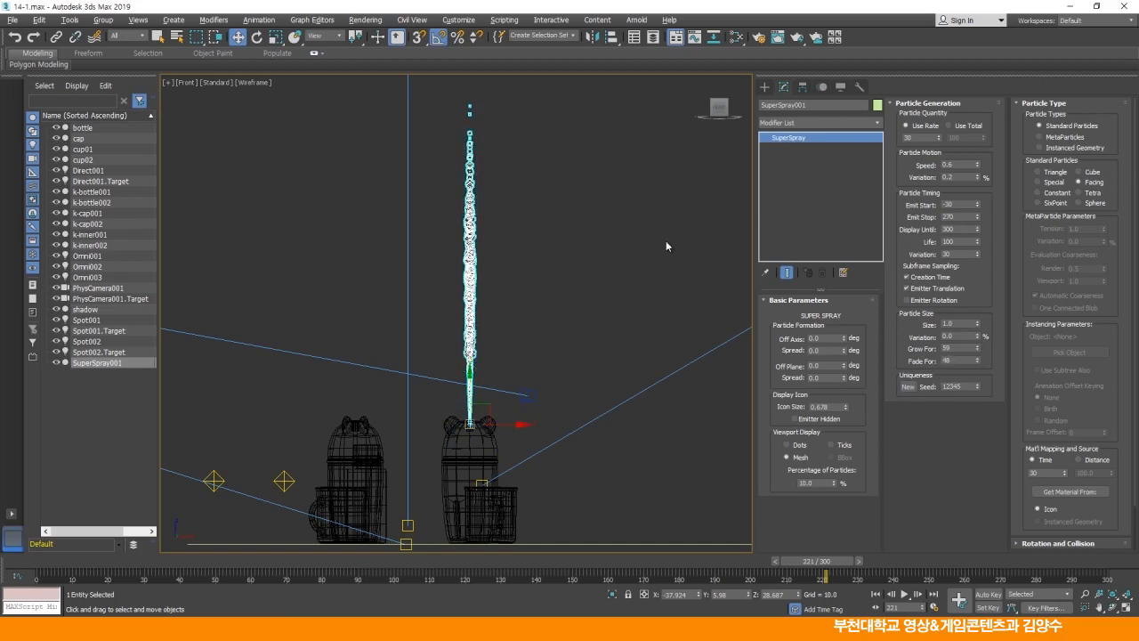
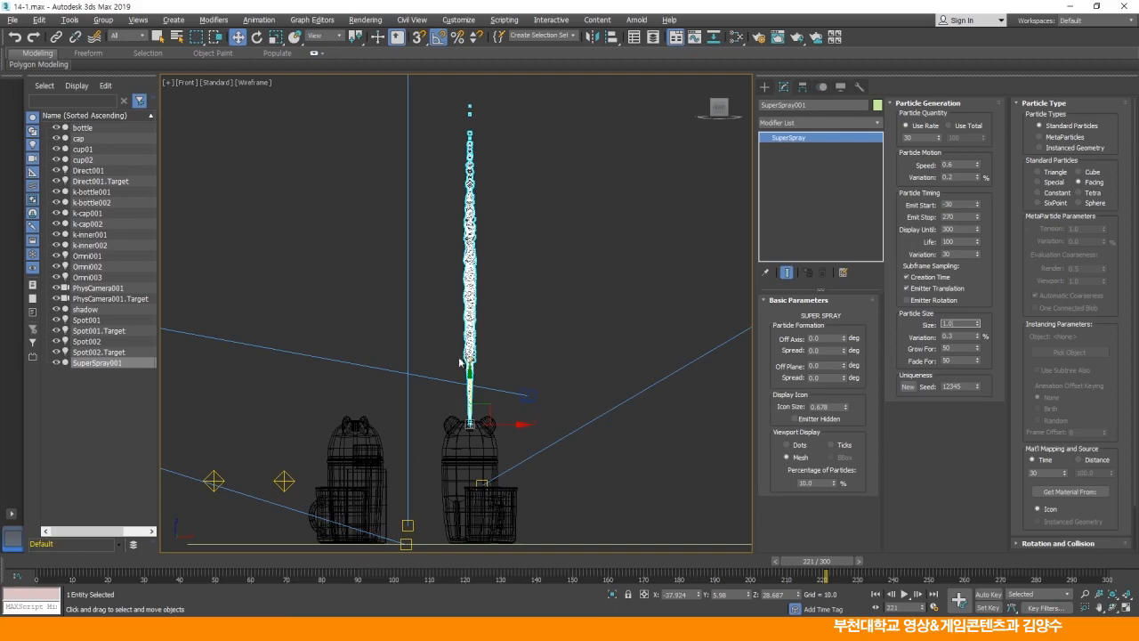
scroll(460, 363, up, 10)
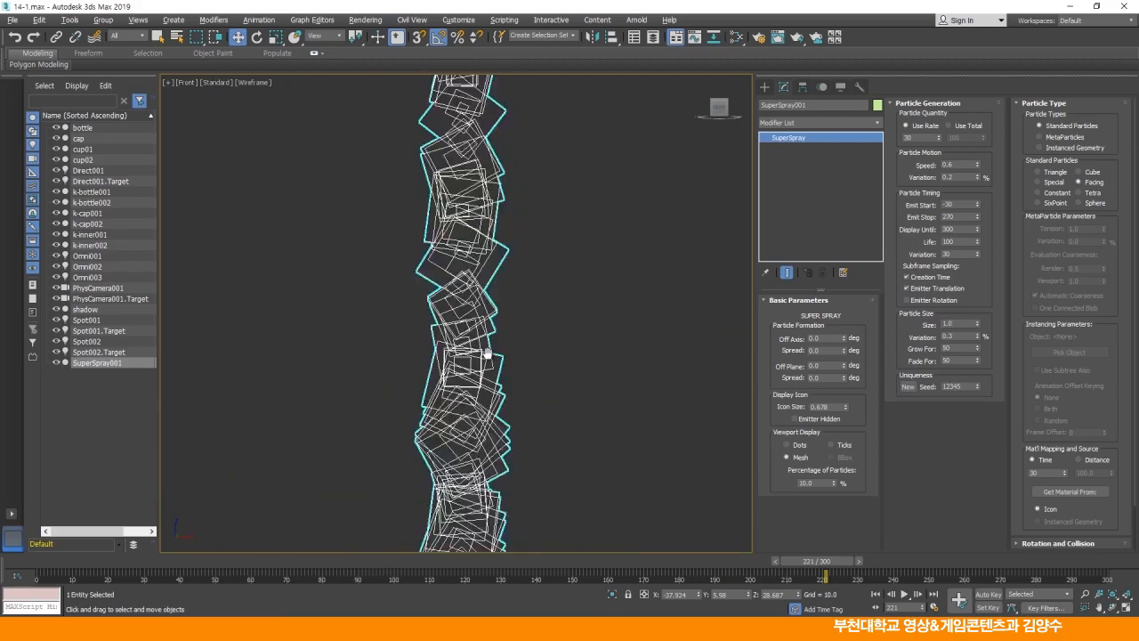
Create a Wind space warp next to the bear bottle in the Top view, with an icon size of about 1.5.
scroll(486, 339, down, 10)
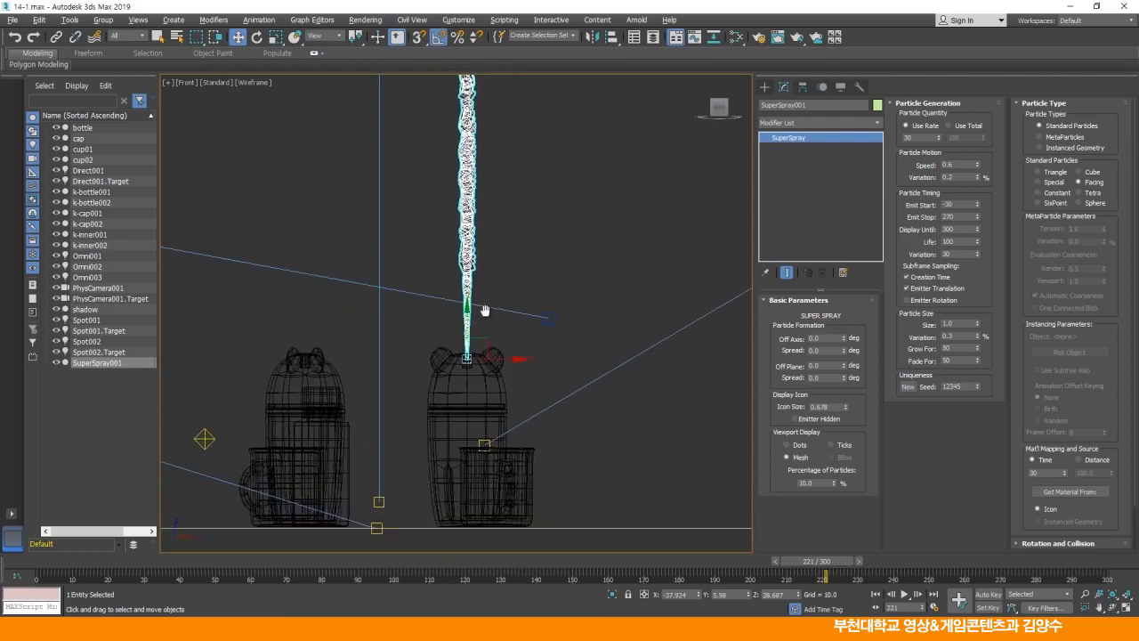
scroll(485, 309, down, 5)
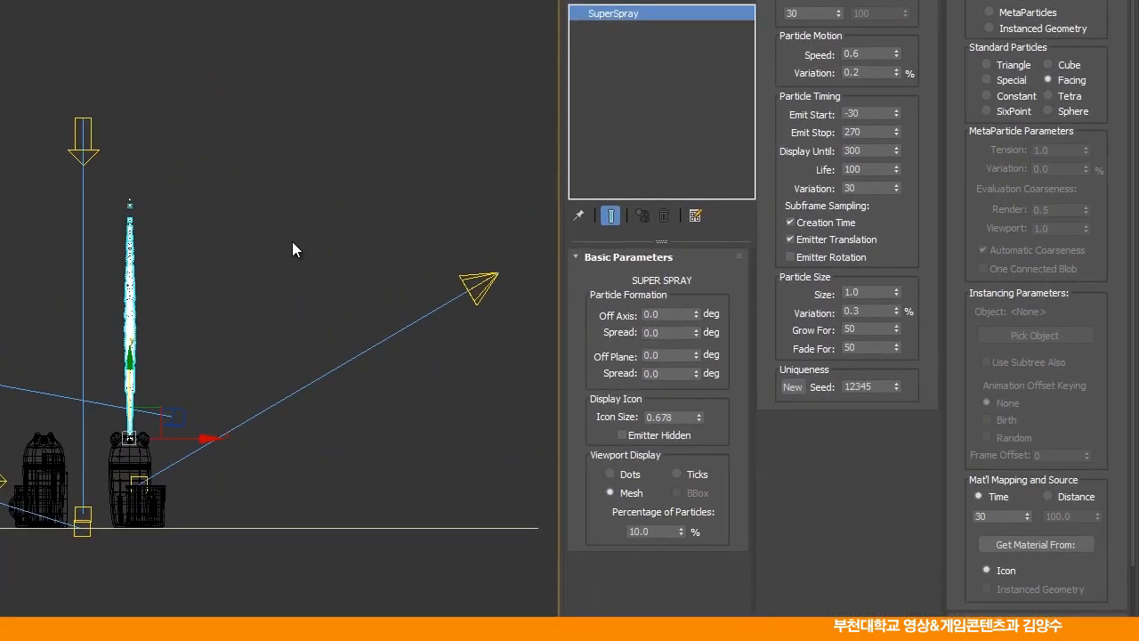
click(581, 1)
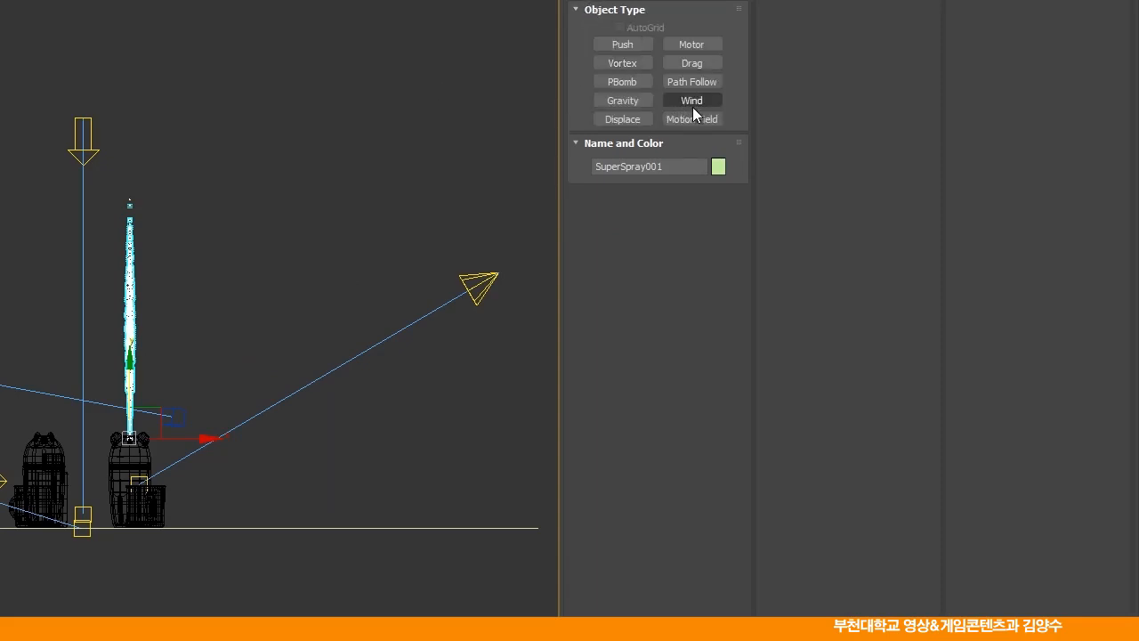
click(693, 102)
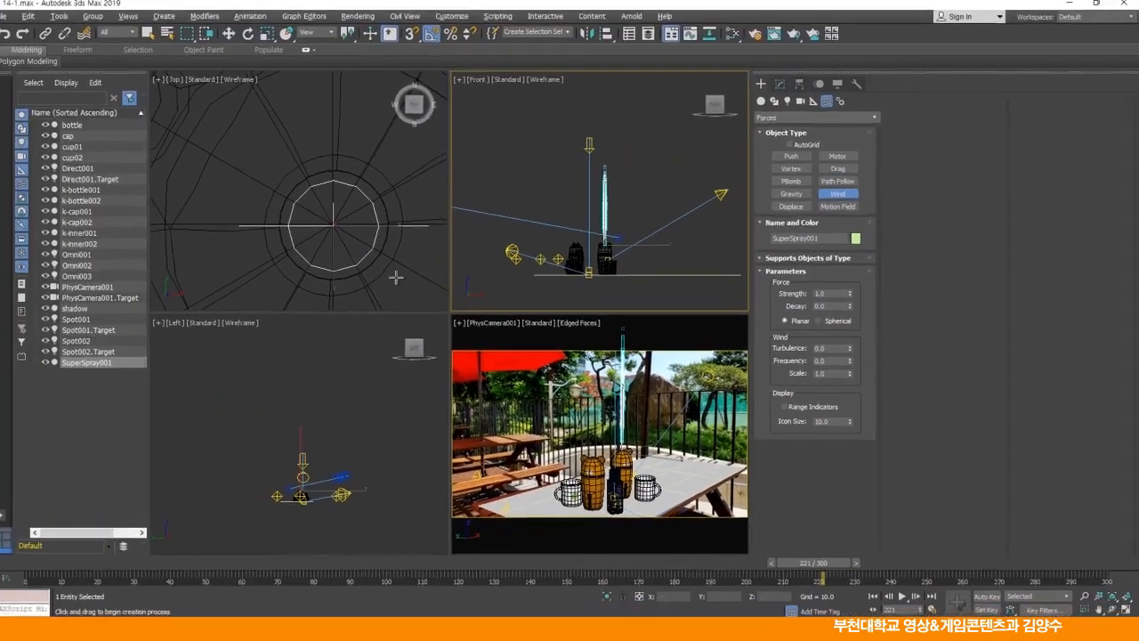
scroll(373, 236, up, 5)
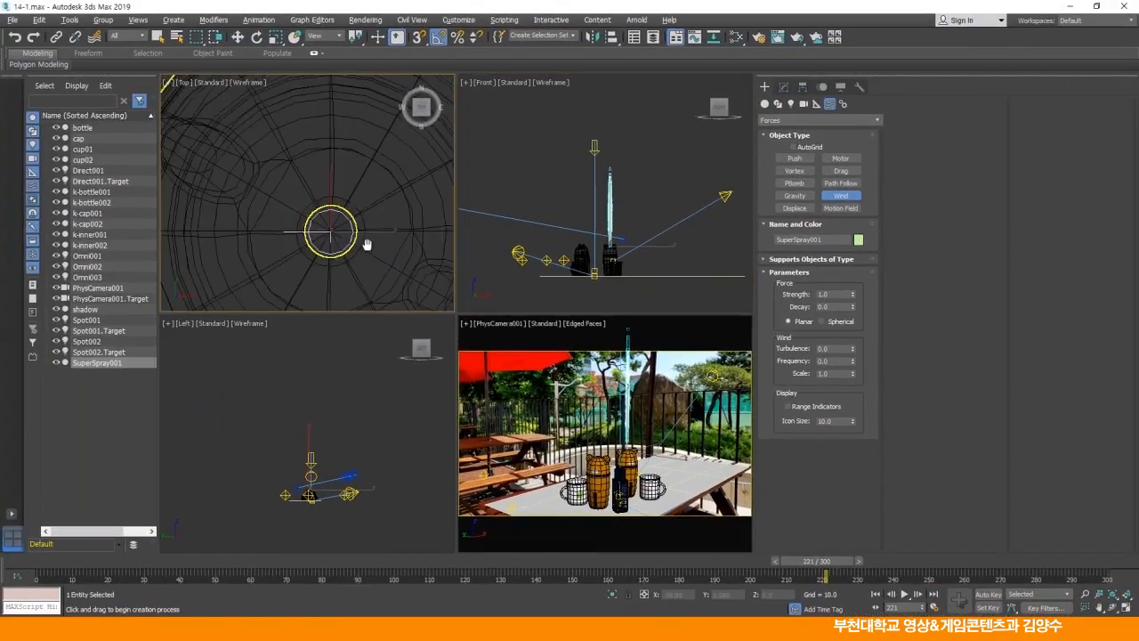
middle_drag(372, 234, 342, 193)
scroll(363, 208, down, 5)
scroll(364, 208, up, 3)
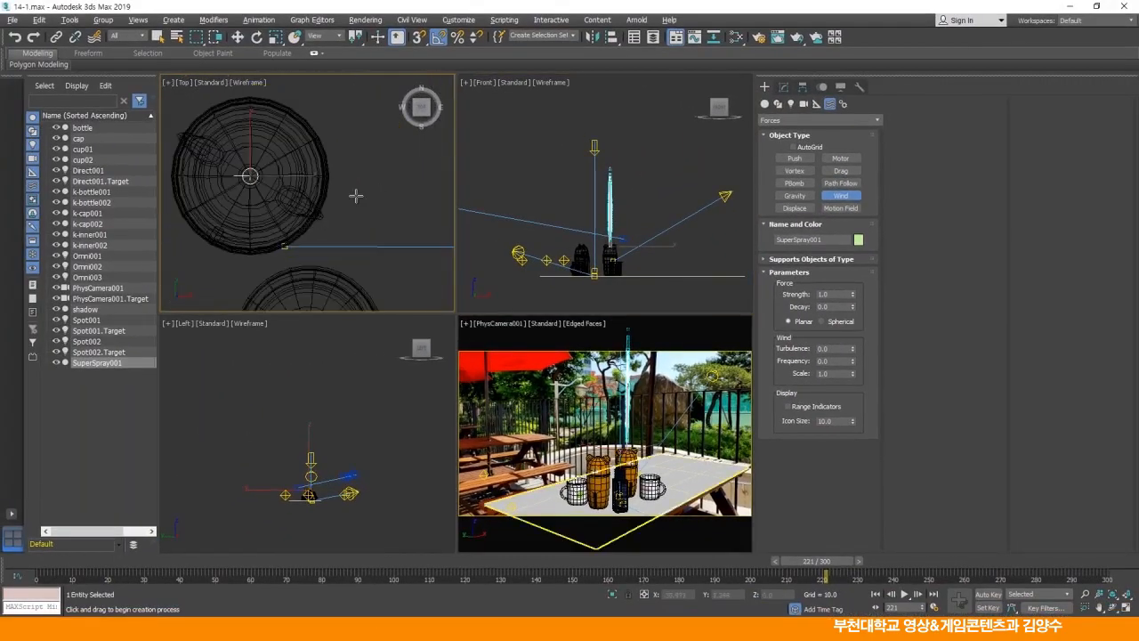
drag(356, 192, 374, 217)
Raise the Wind space warp in the Front view to a height of about 40, beside the particle stream.
click(237, 36)
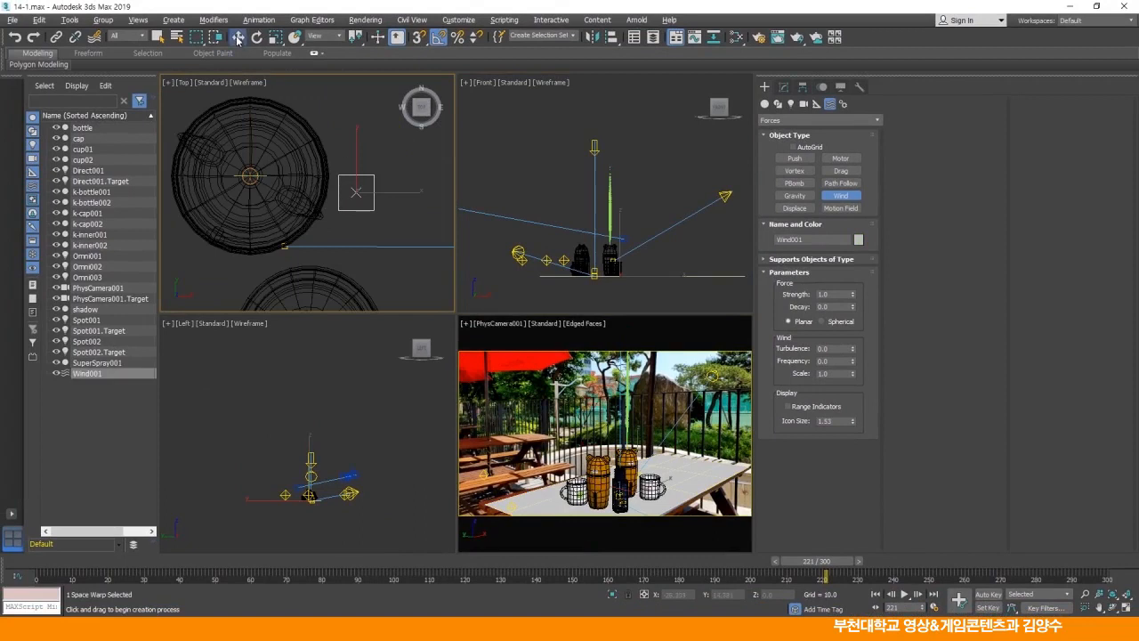
click(646, 264)
drag(637, 260, 655, 216)
scroll(650, 235, up, 3)
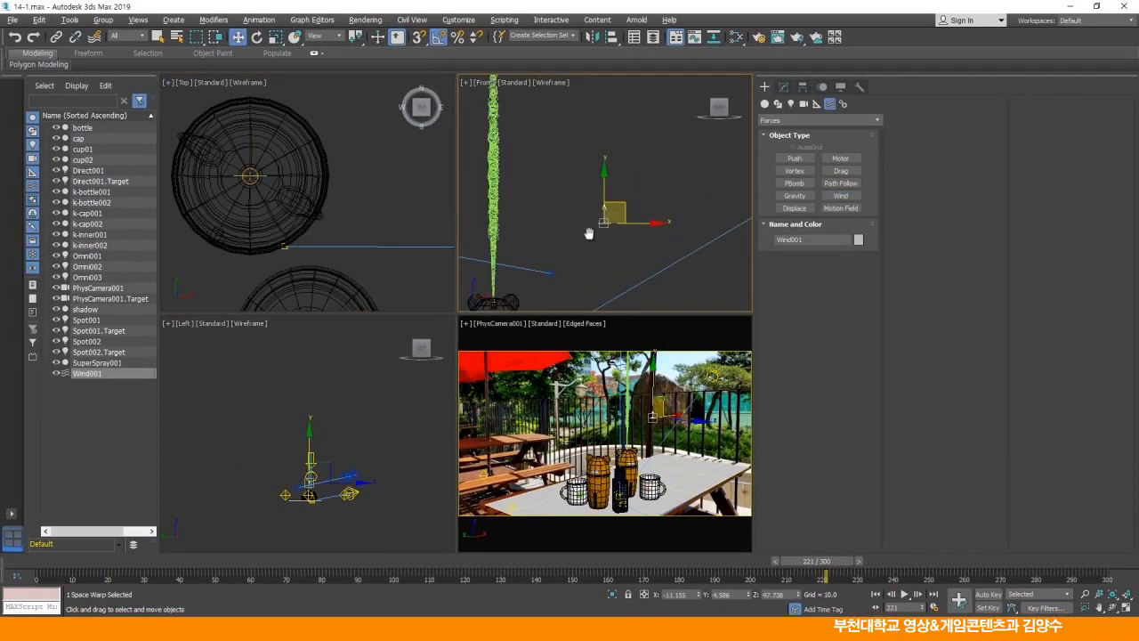
middle_drag(590, 242, 672, 212)
drag(677, 200, 672, 233)
middle_drag(605, 285, 602, 259)
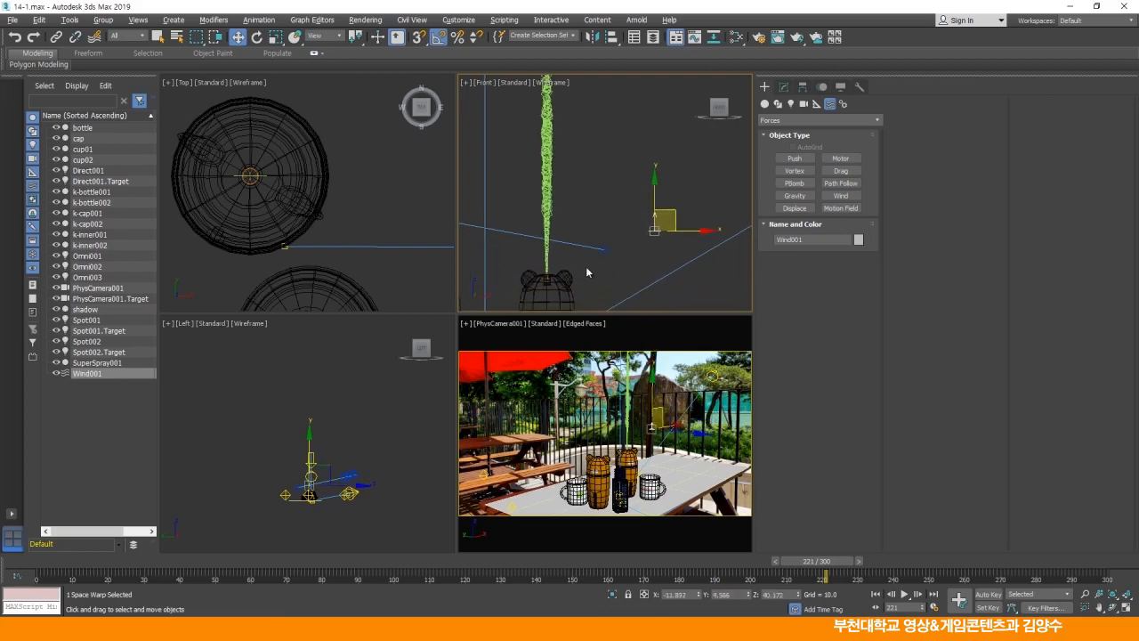
Bind the Wind space warp to the Super Spray emitter on the bear bottle.
key(alt+w)
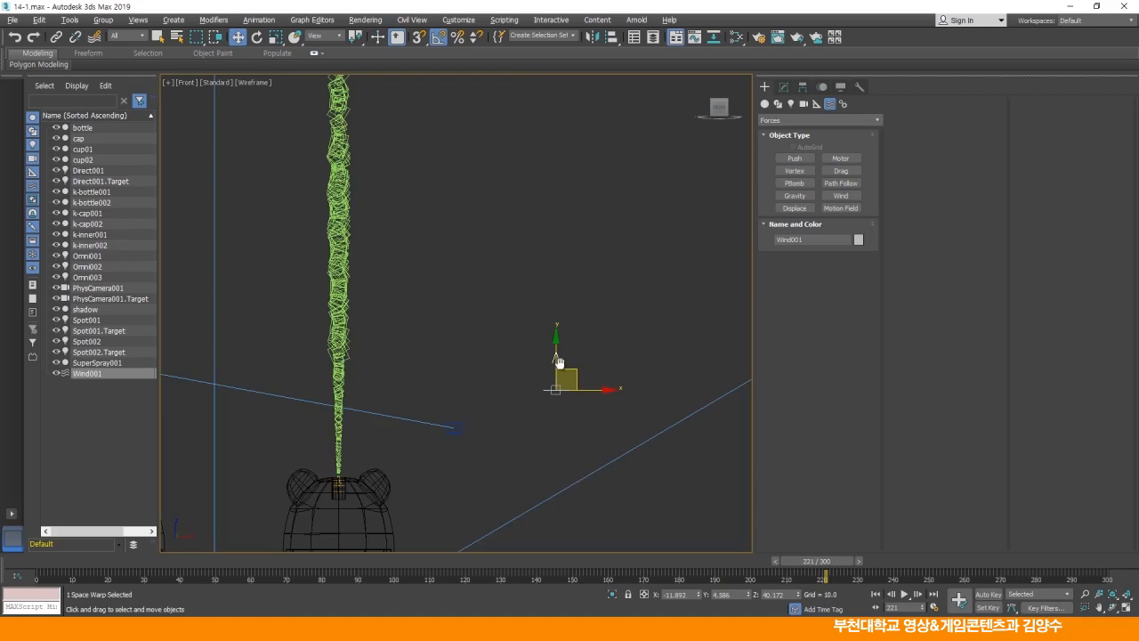
scroll(557, 360, up, 3)
middle_drag(553, 342, 583, 292)
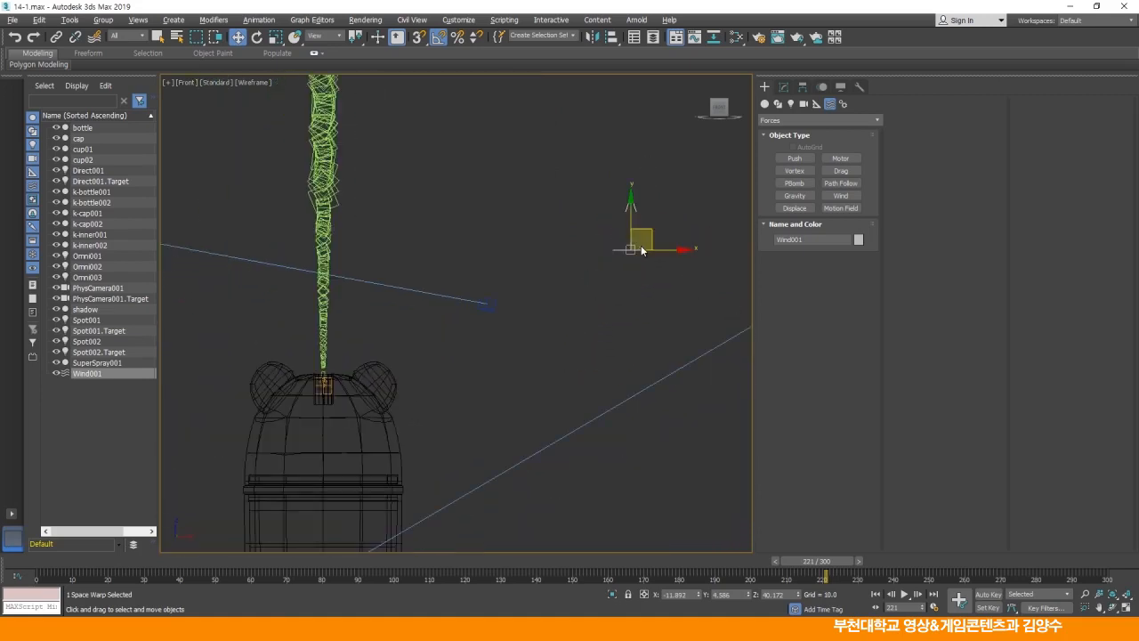
scroll(472, 312, up, 3)
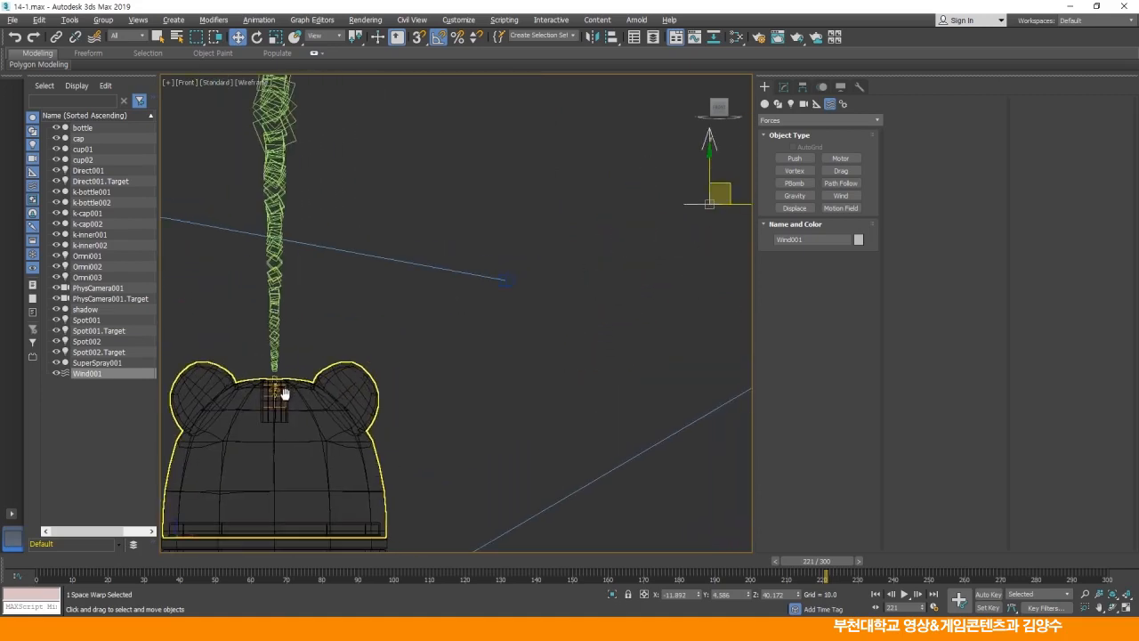
click(95, 39)
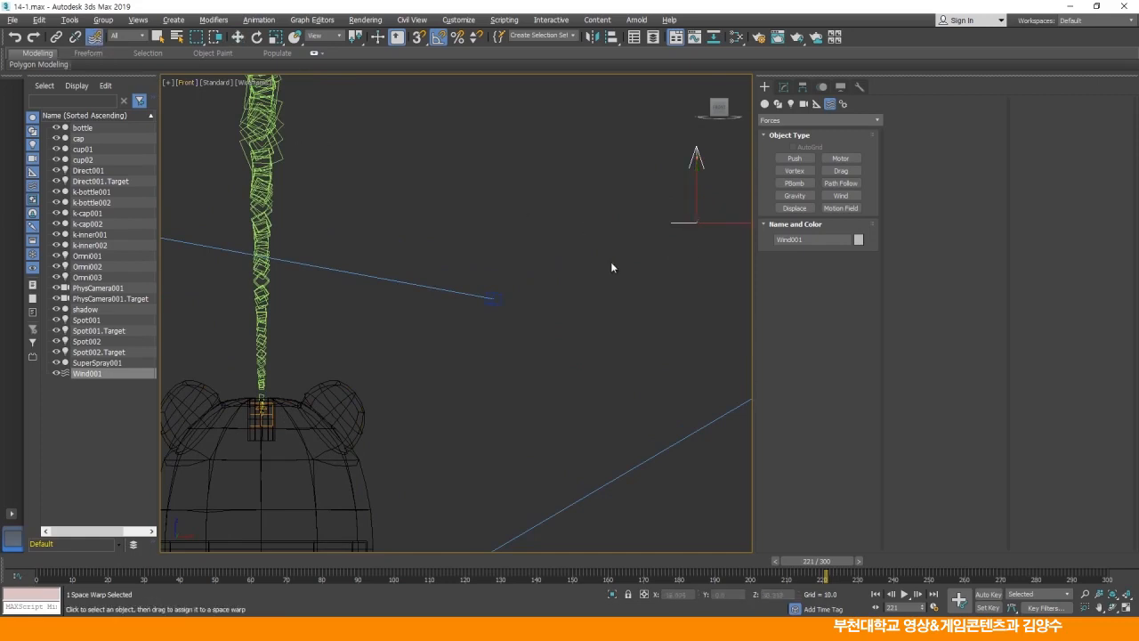
drag(370, 395, 263, 369)
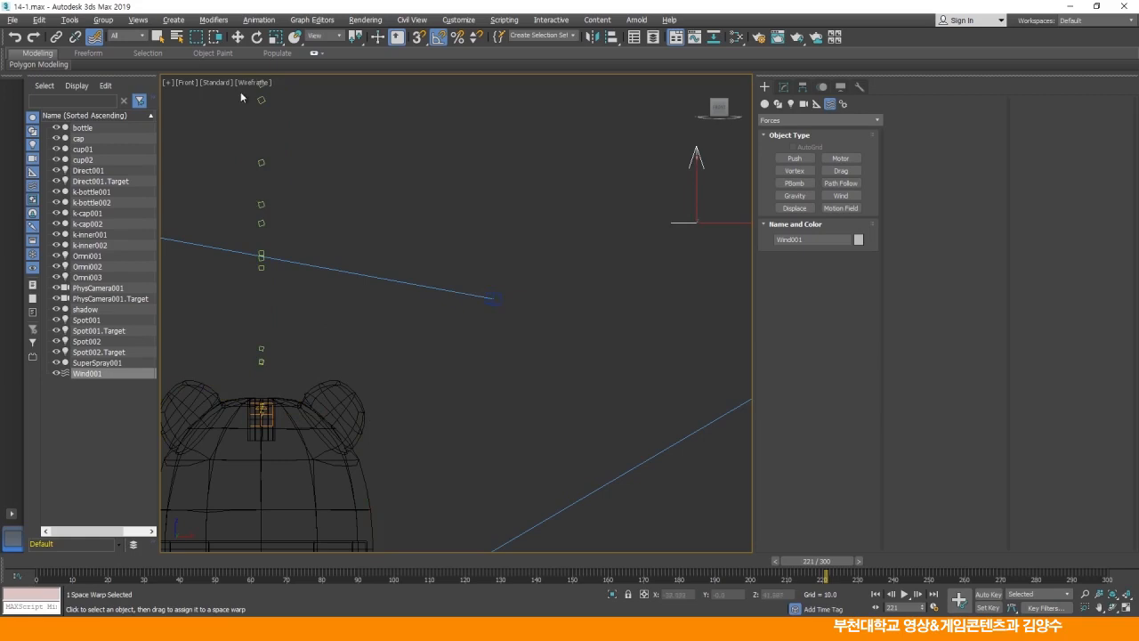
click(239, 38)
Lower the wind slightly to a height of about 36 in the Front view and show its parameters.
scroll(455, 253, down, 6)
middle_drag(414, 355, 437, 450)
scroll(437, 450, down, 4)
scroll(448, 373, up, 4)
middle_drag(448, 373, 487, 160)
scroll(455, 315, up, 2)
scroll(487, 160, down, 2)
scroll(490, 331, up, 3)
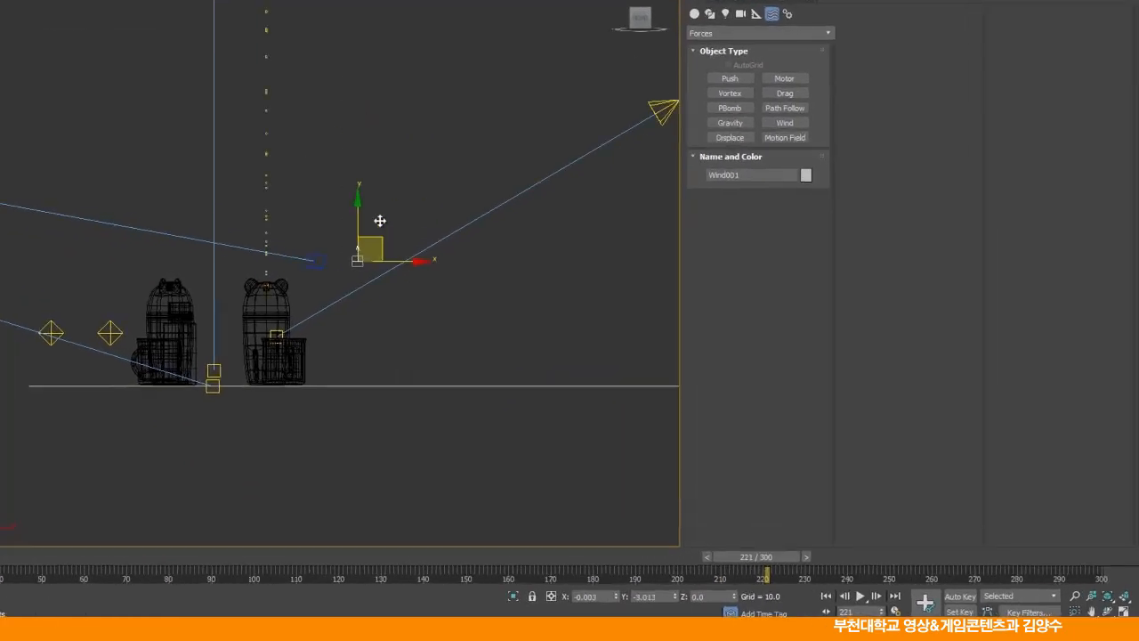
click(186, 145)
right_click(151, 156)
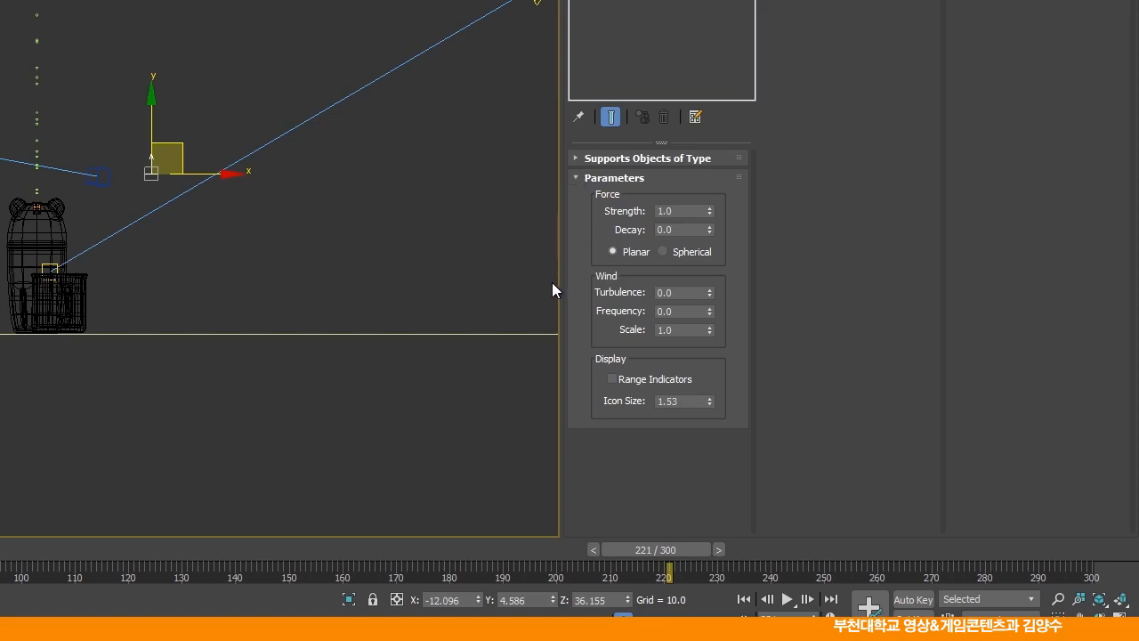
Set the wind's turbulence to 0.5, frequency to 2 and scale to 0.01.
click(660, 292)
text(0.5)
key(Return)
click(682, 313)
text(2)
key(Return)
click(683, 331)
text(.01)
key(Return)
Try a wind strength of 0.2 and examine how the particle trail bends over its full height.
middle_drag(453, 285, 462, 367)
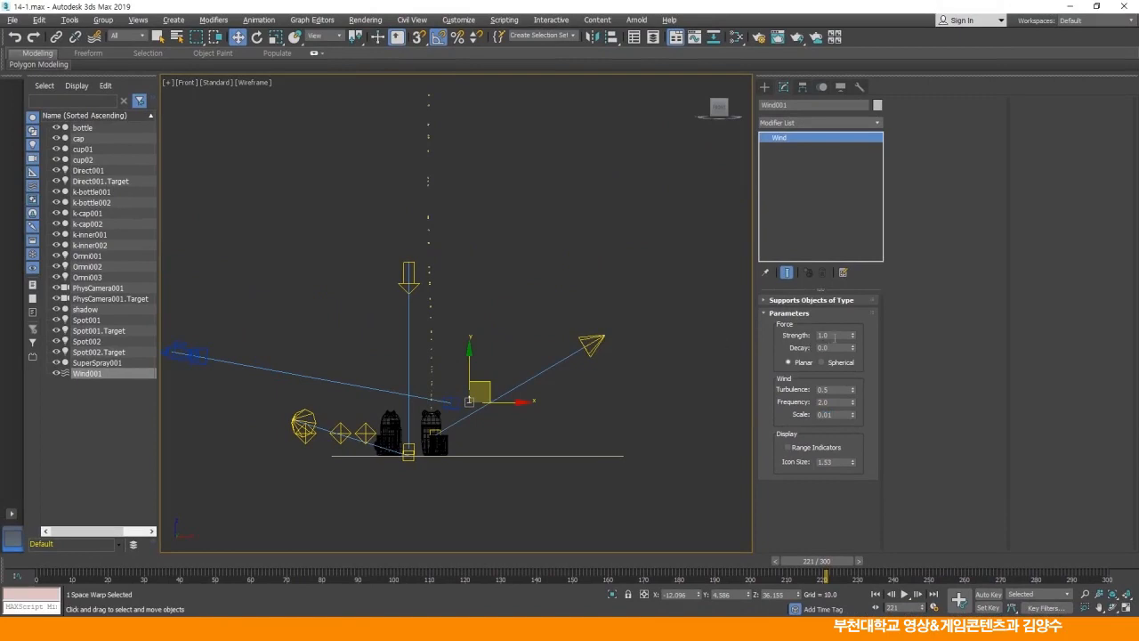
text(0.1)
key(Return)
scroll(516, 356, down, 4)
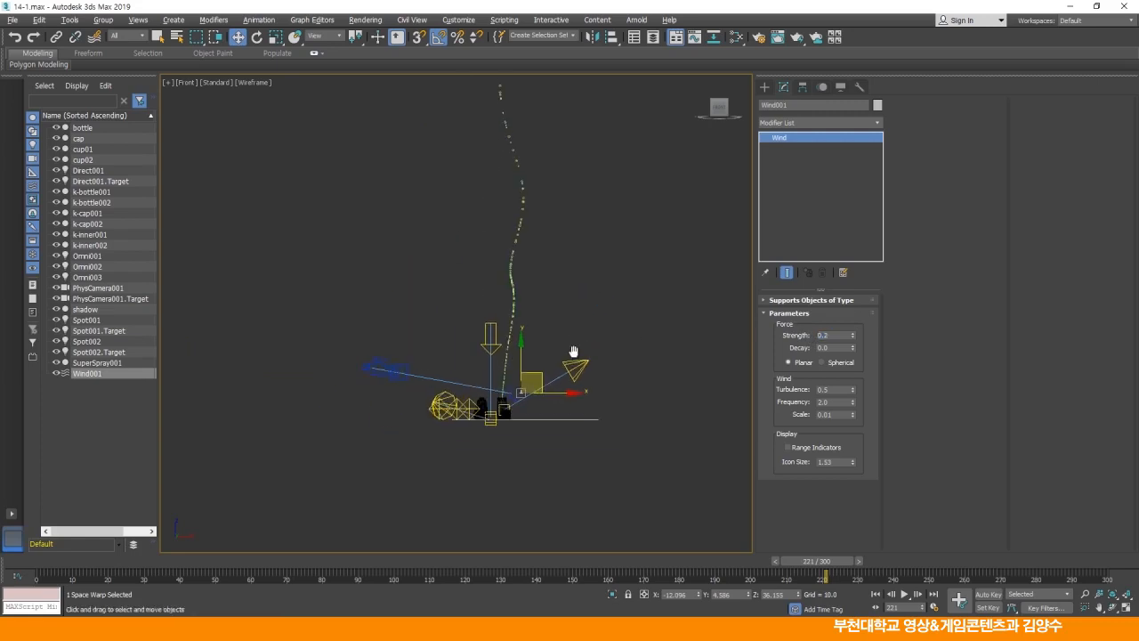
middle_drag(516, 351, 534, 443)
scroll(547, 442, down, 3)
scroll(534, 443, down, 2)
middle_drag(615, 314, 603, 309)
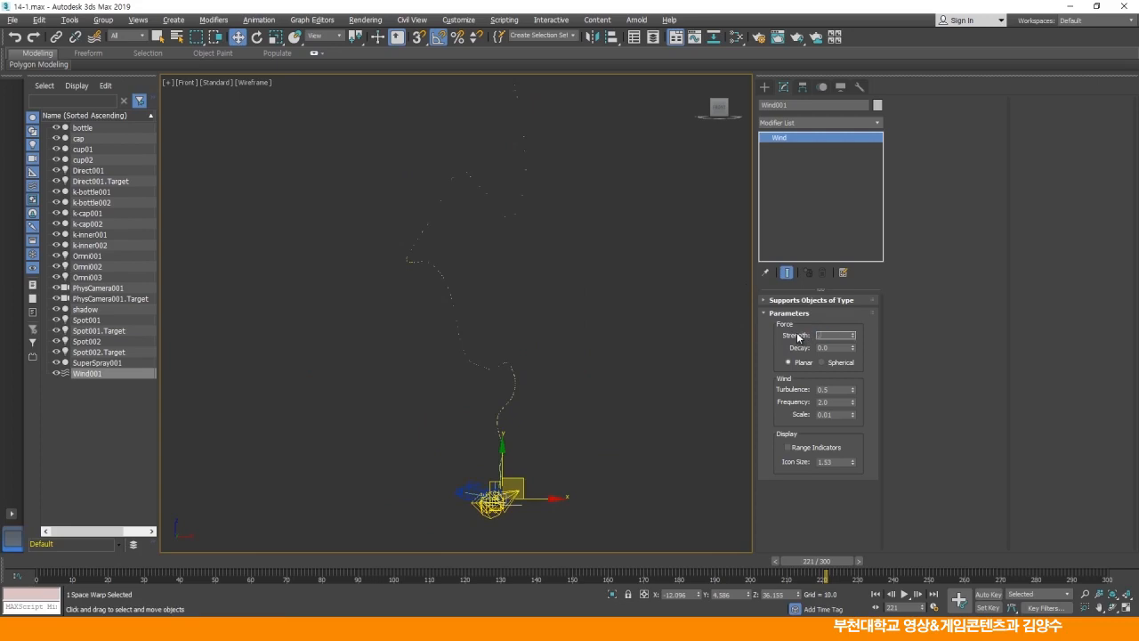
Set the wind's strength to 0.1.
text(0.3)
key(Return)
scroll(593, 374, up, 2)
middle_drag(529, 318, 612, 311)
mouse_move(577, 351)
middle_down()
mouse_move(587, 325)
mouse_move(592, 338)
middle_up()
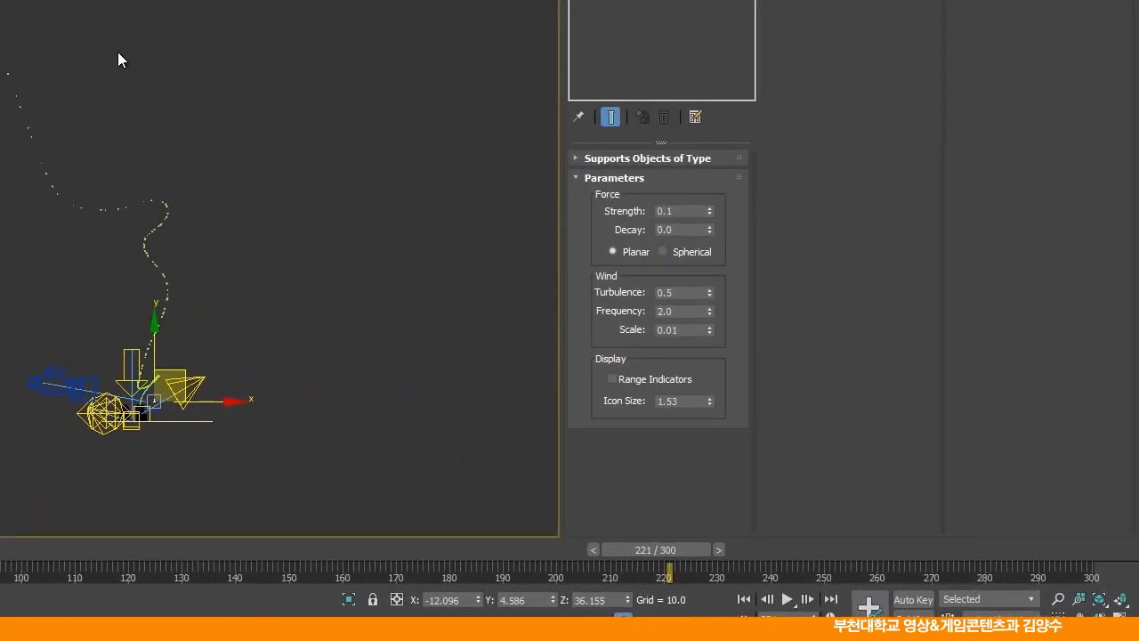
Switch the wind force to Spherical, move it below the bottles to Z about -124, and preview the animation.
click(663, 252)
middle_drag(264, 391, 356, 198)
drag(259, 205, 267, 300)
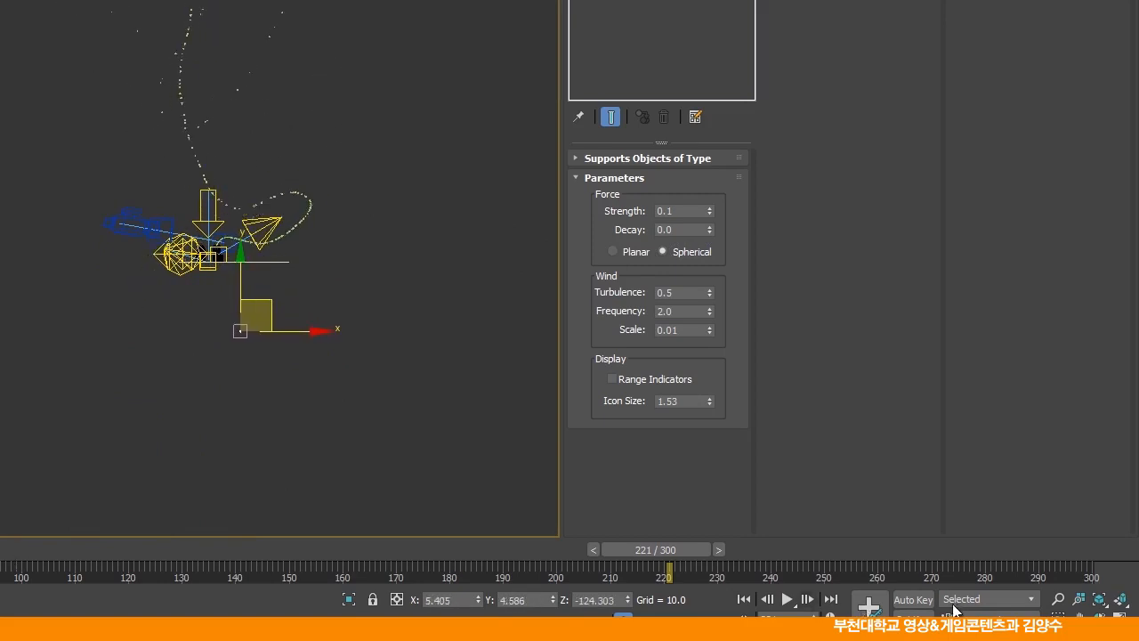
click(786, 600)
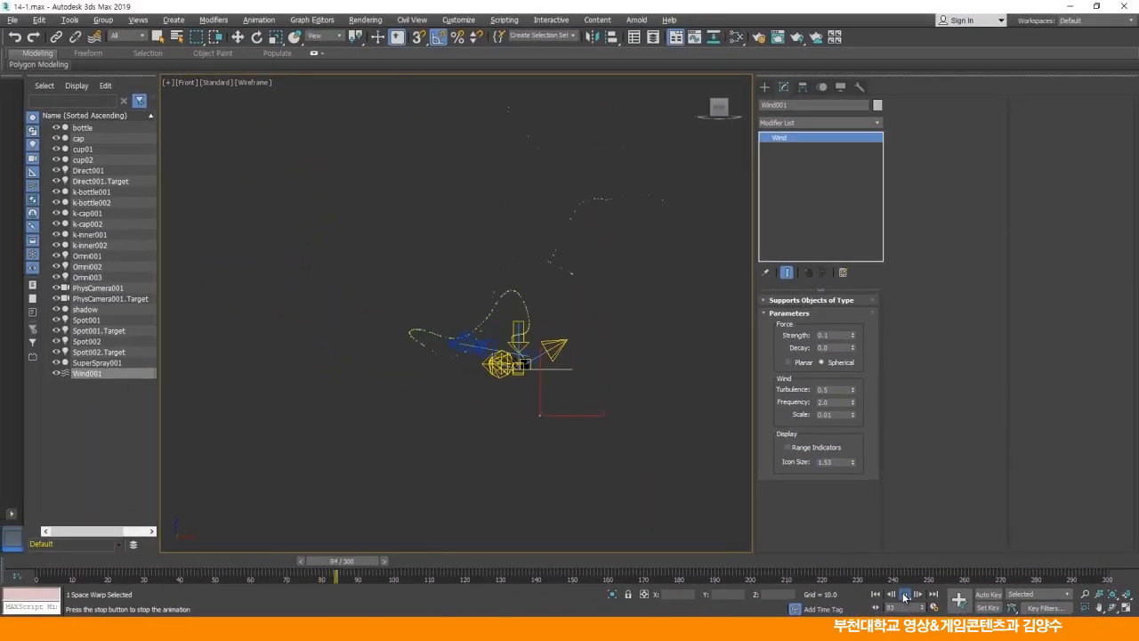
click(905, 596)
Clone the spherical wind to a second one further toward negative X and slightly higher, at Z about -100.
scroll(585, 383, up, 4)
middle_drag(585, 383, 569, 411)
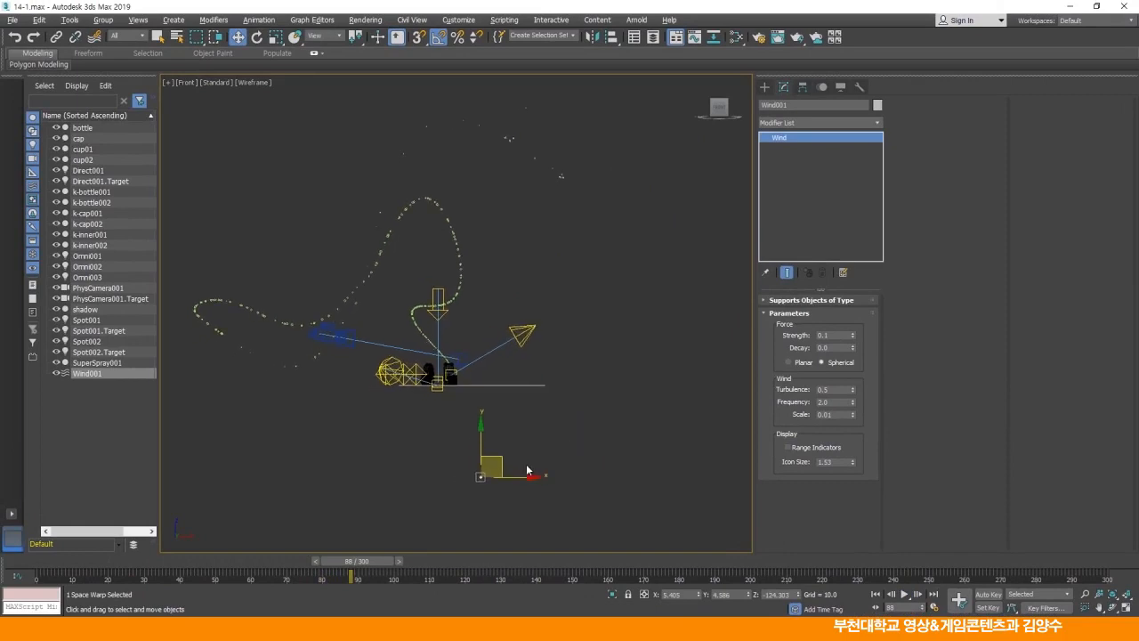
mouse_move(499, 466)
shift+mouse_down()
mouse_move(359, 457)
mouse_move(359, 442)
shift+mouse_up()
click(571, 364)
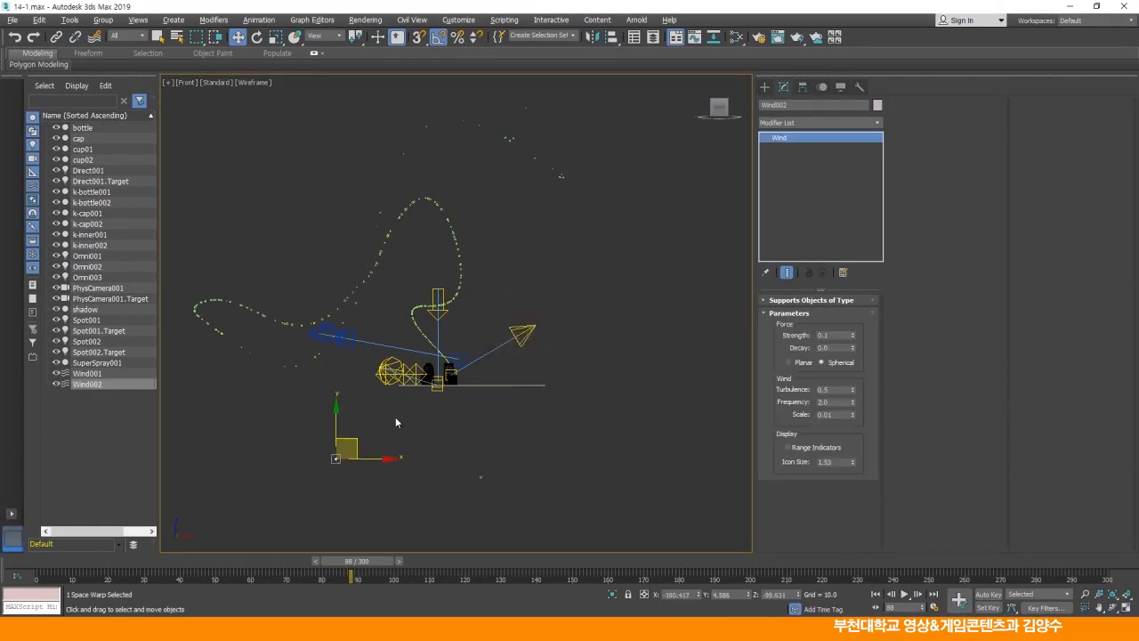
Bind the cloned wind to the Super Spray particles.
key(alt+w)
scroll(616, 239, up, 5)
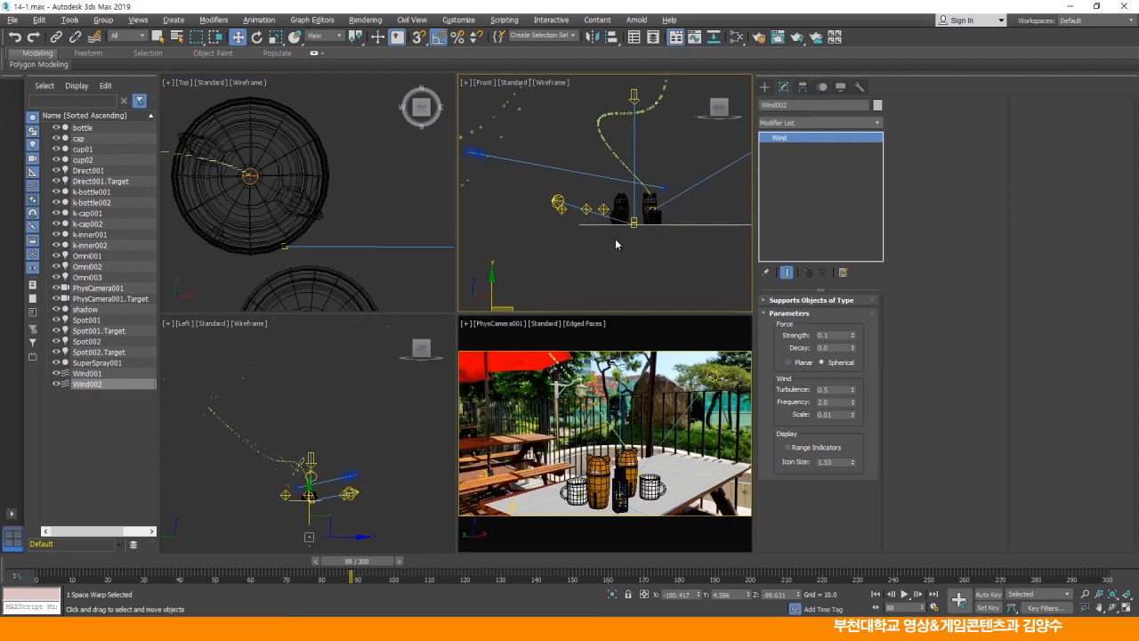
key(alt+w)
scroll(362, 328, down, 3)
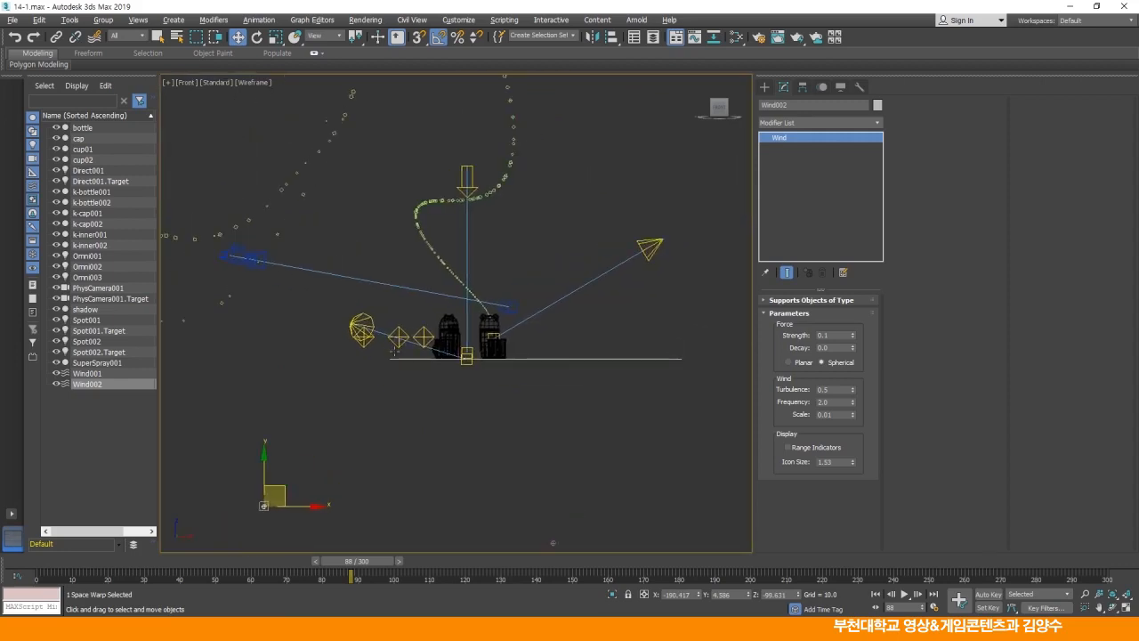
click(95, 36)
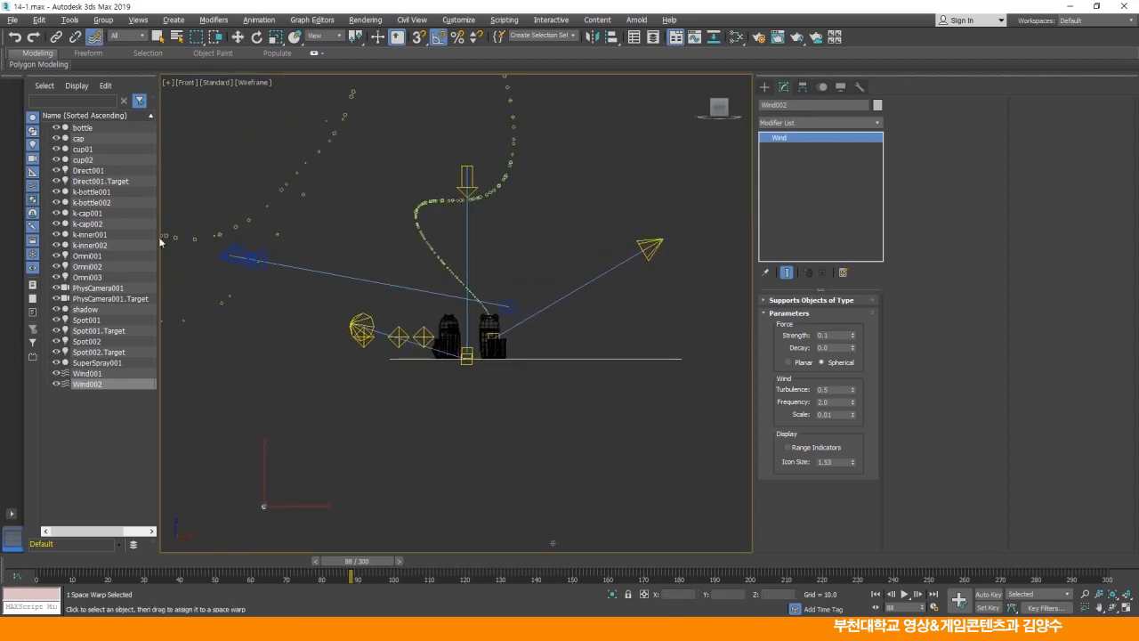
drag(267, 512, 451, 297)
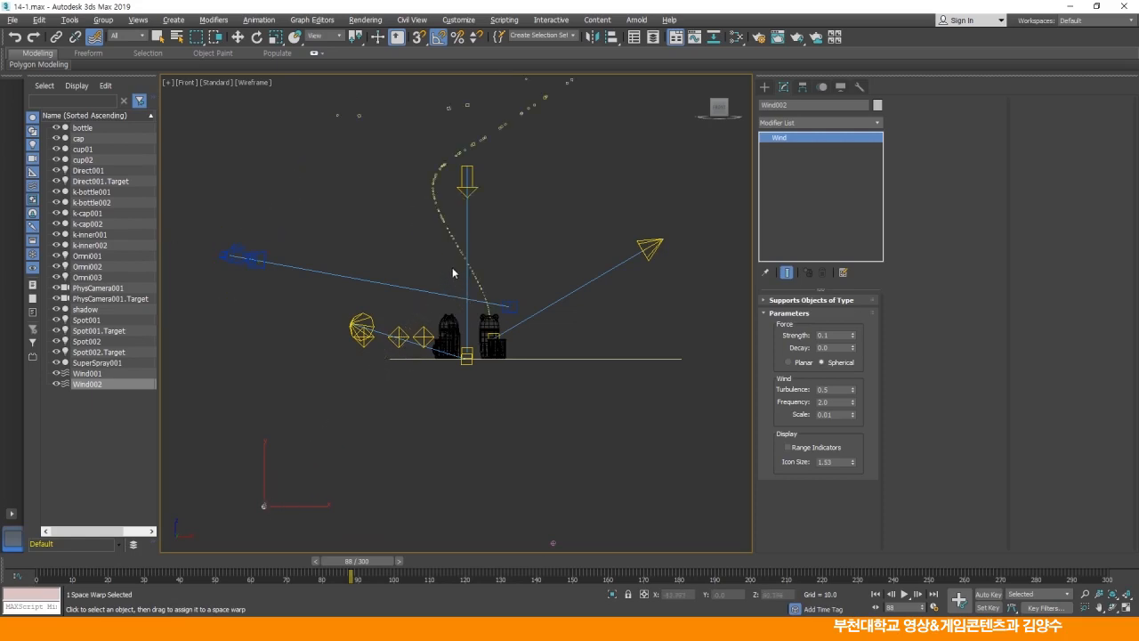
click(237, 37)
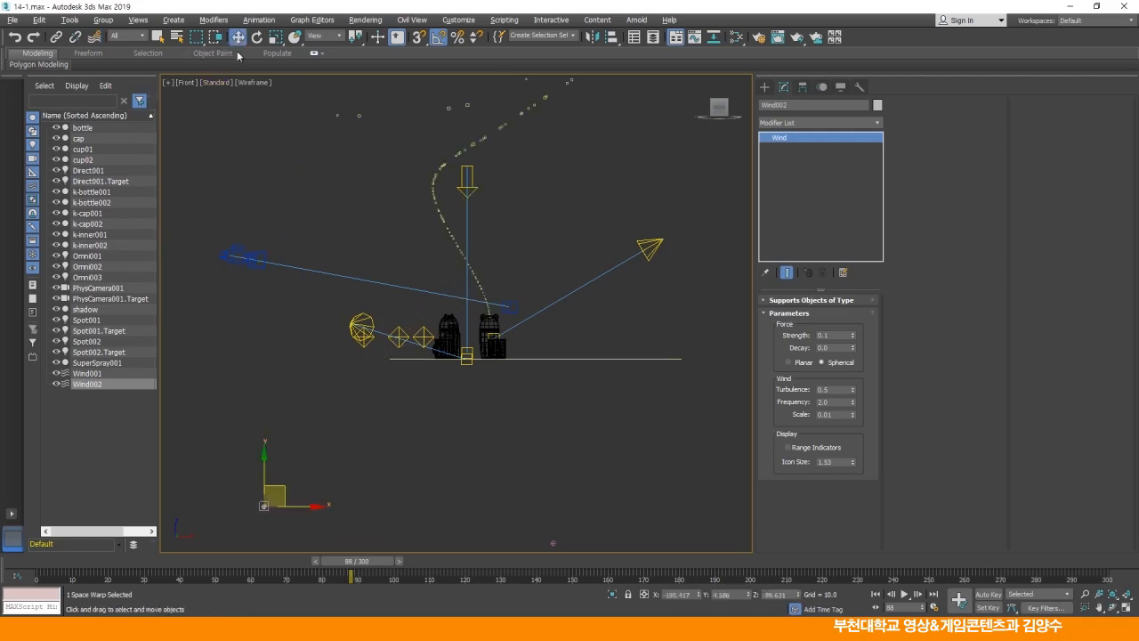
Shift the second wind slightly to X about -183 and set its strength to 0.03.
scroll(365, 329, down, 5)
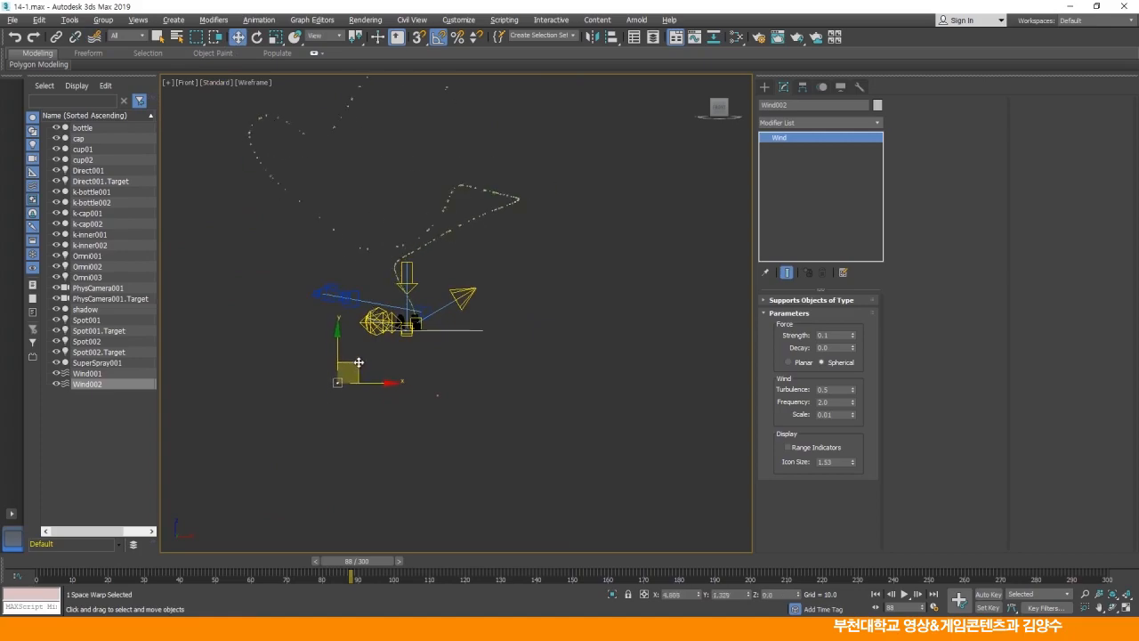
drag(66, 256, 32, 281)
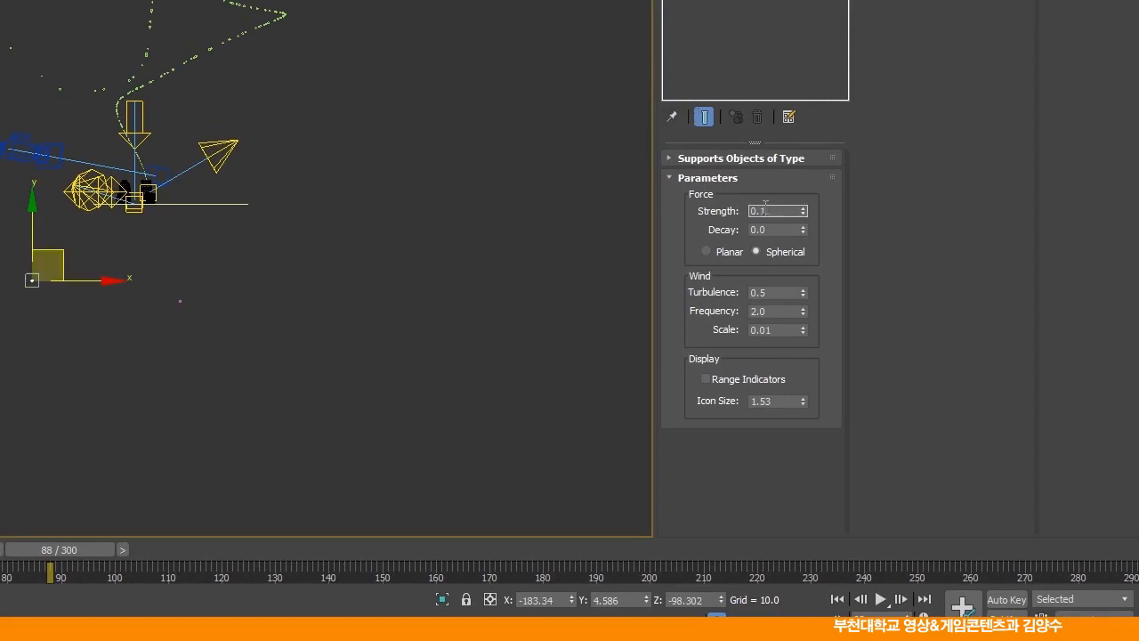
key(BackSpace)
key(BackSpace)
key(BackSpace)
text(0.03)
key(Return)
Set the second wind's turbulence to 1, frequency to 3 and scale to 0.003.
click(779, 291)
text(1)
key(Return)
key(Tab)
text(3)
key(Return)
click(777, 331)
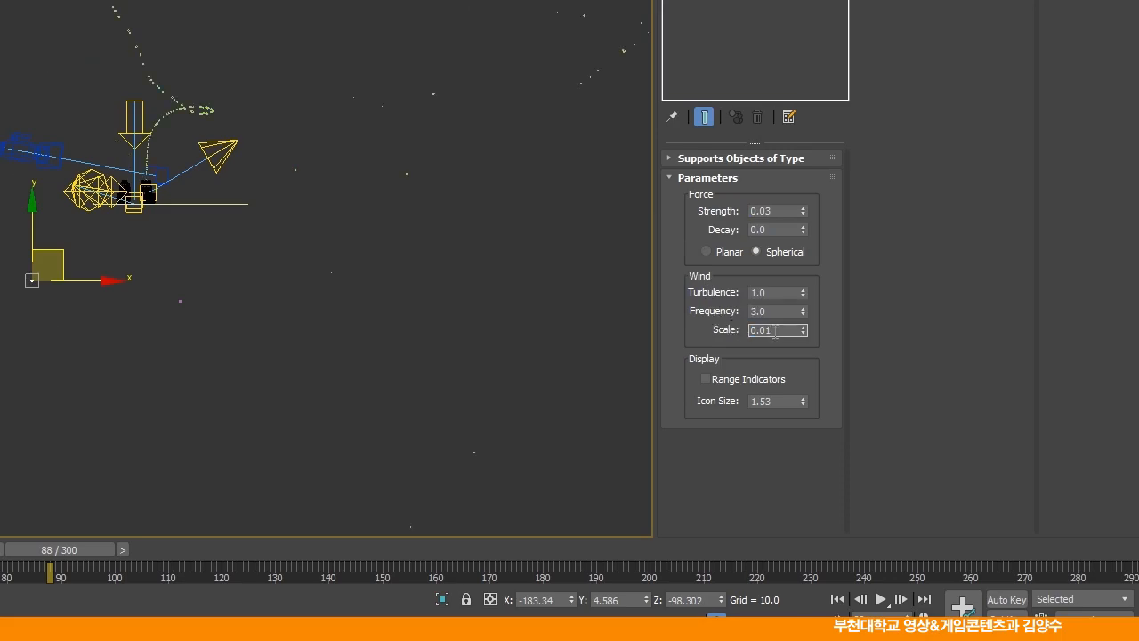
text(0.003)
key(Return)
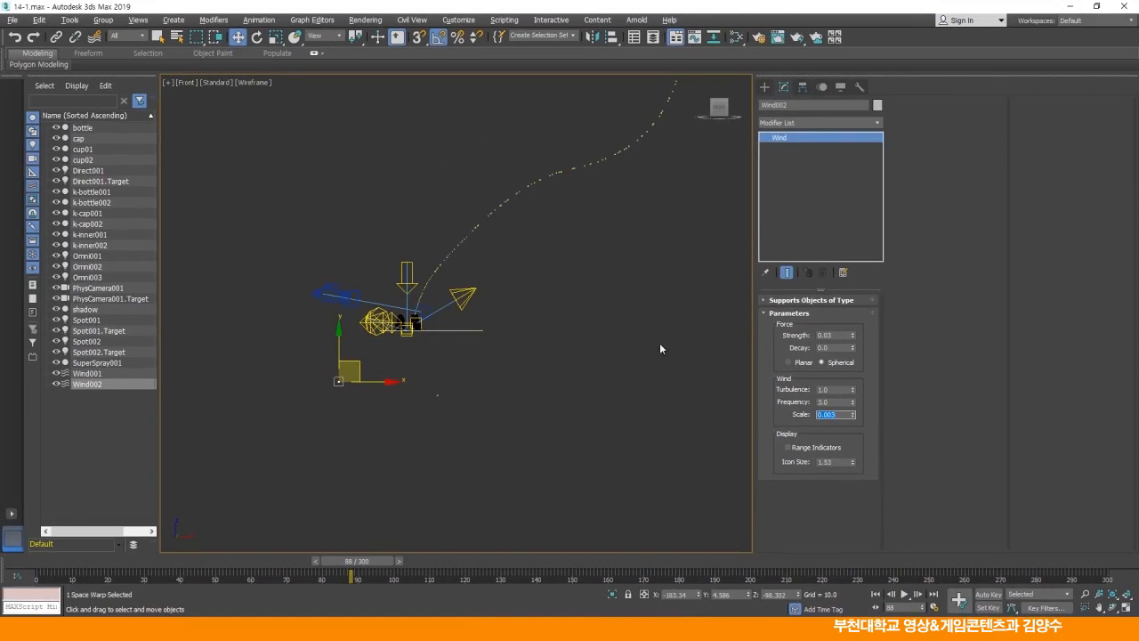
Move the second wind up above the bottles, to X about -135 and Z about 65.
scroll(682, 374, down, 3)
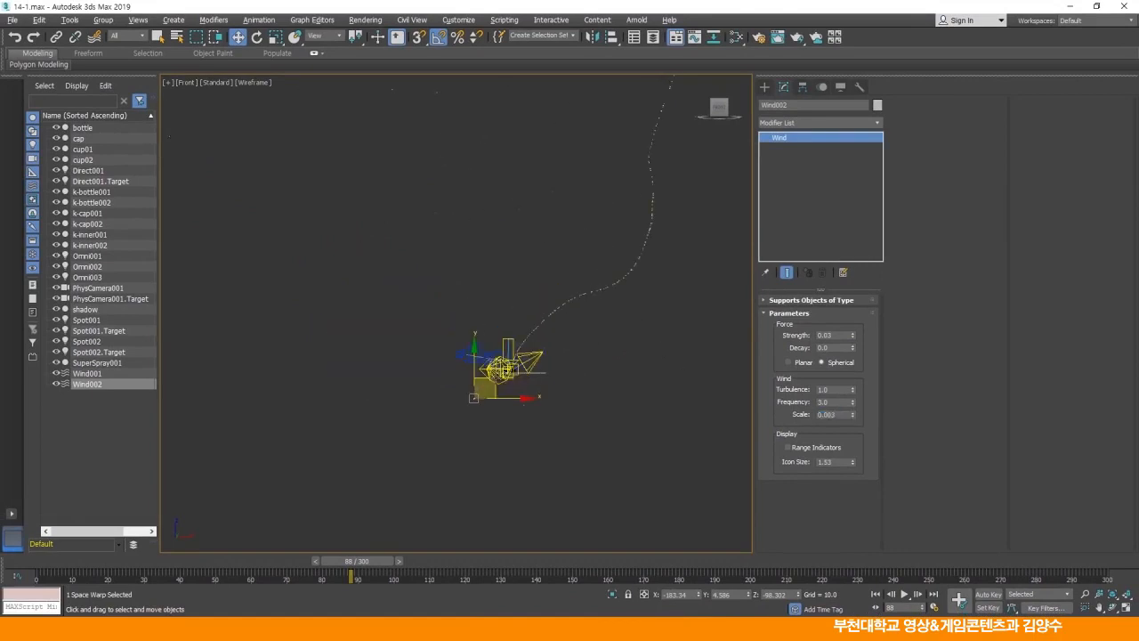
scroll(481, 384, up, 5)
drag(455, 415, 491, 297)
scroll(418, 401, down, 3)
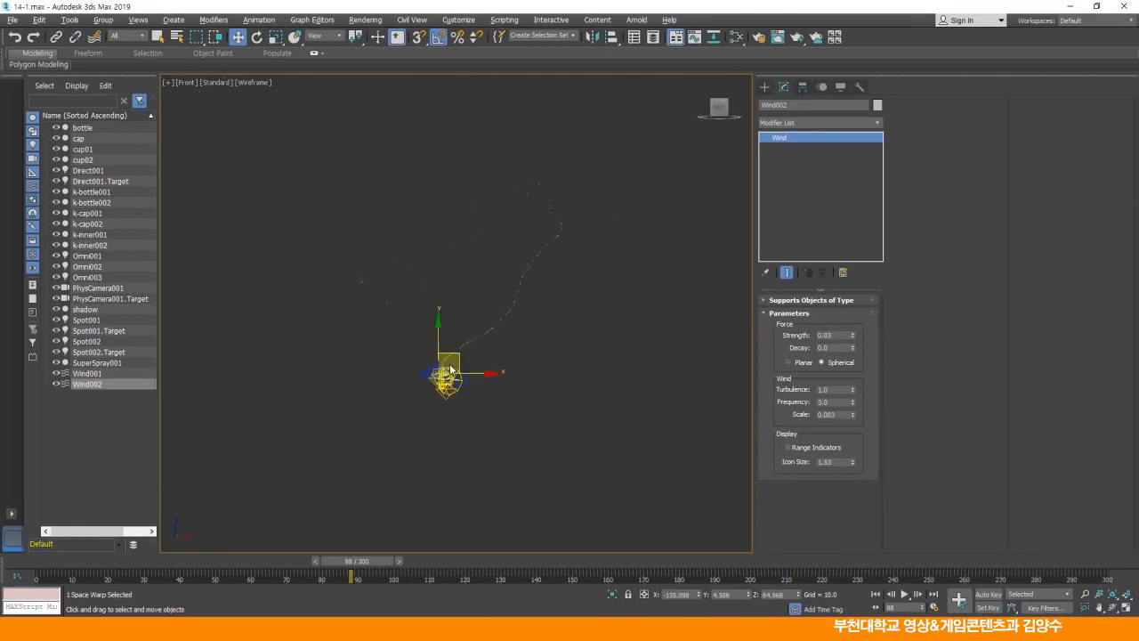
Scrub the animation to frame 173 and examine how far the particles drift in the Front view.
scroll(512, 409, up, 3)
middle_drag(508, 377, 508, 524)
drag(371, 561, 650, 579)
scroll(595, 535, up, 3)
middle_drag(415, 448, 553, 462)
middle_drag(466, 437, 536, 436)
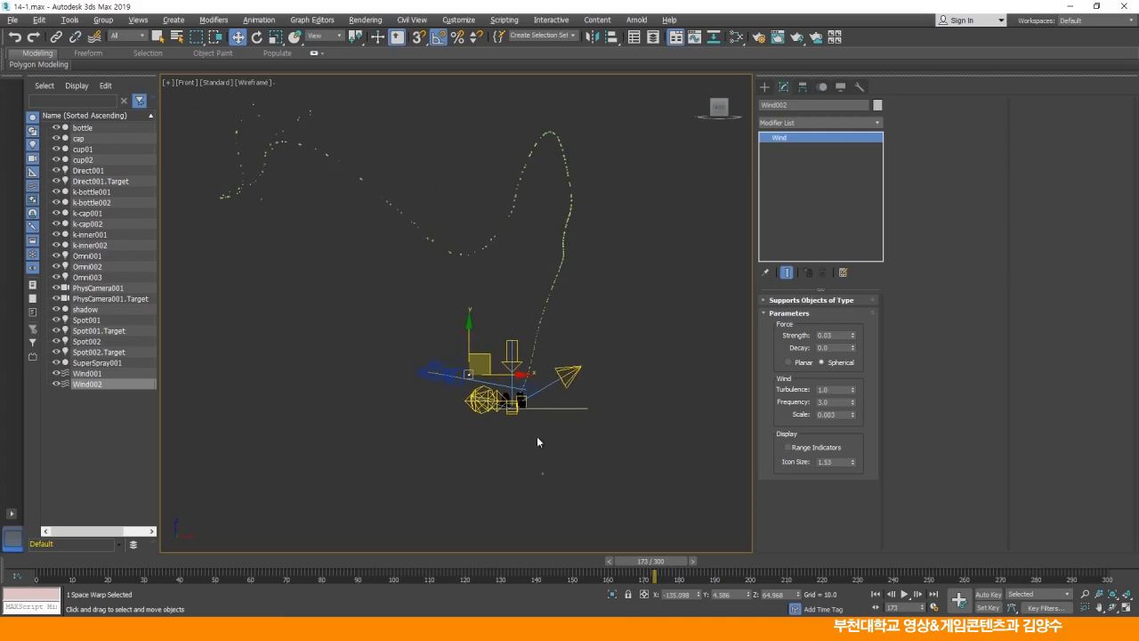
Create a Drag space warp in the Top view, beside the bear bottle and cups.
key(alt+w)
middle_click(407, 289)
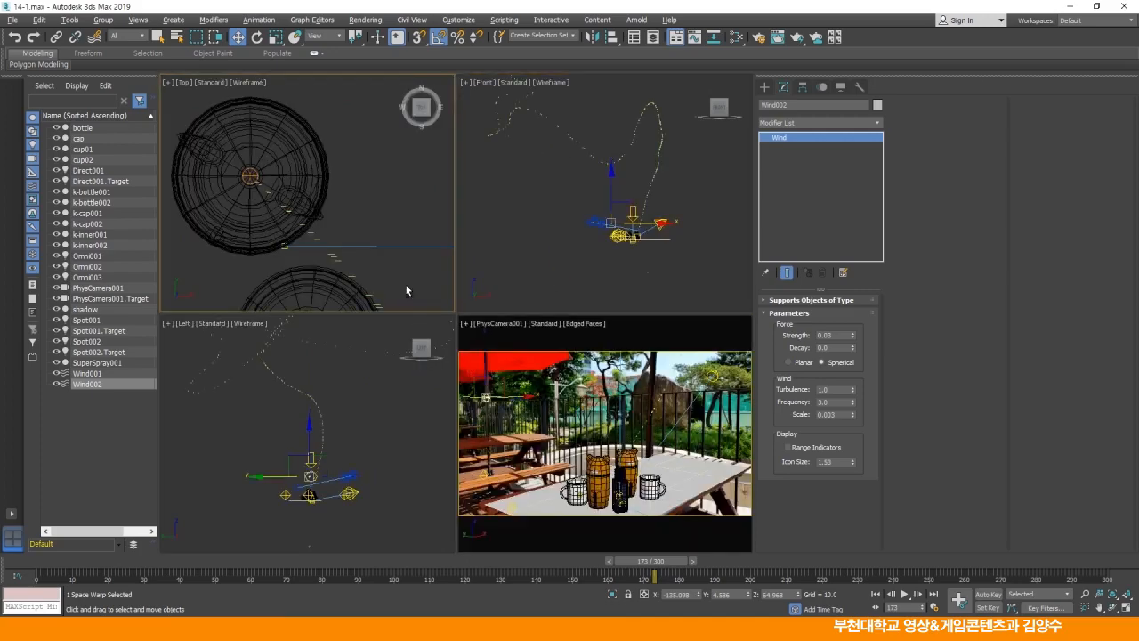
key(alt+w)
middle_drag(531, 324, 524, 346)
click(764, 86)
click(840, 170)
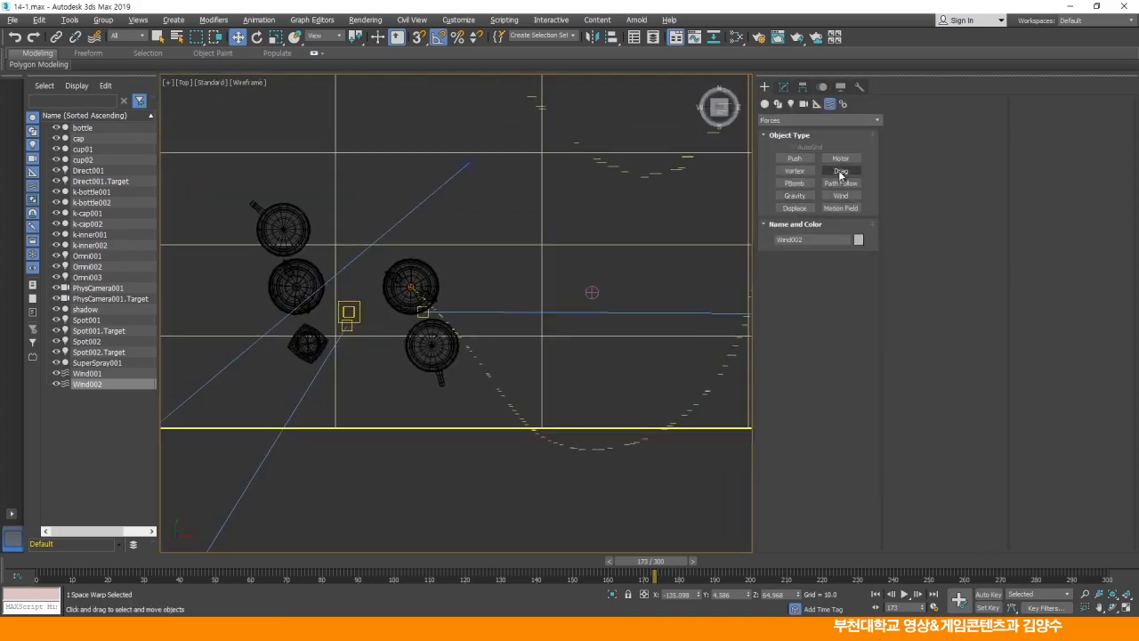
drag(499, 272, 522, 293)
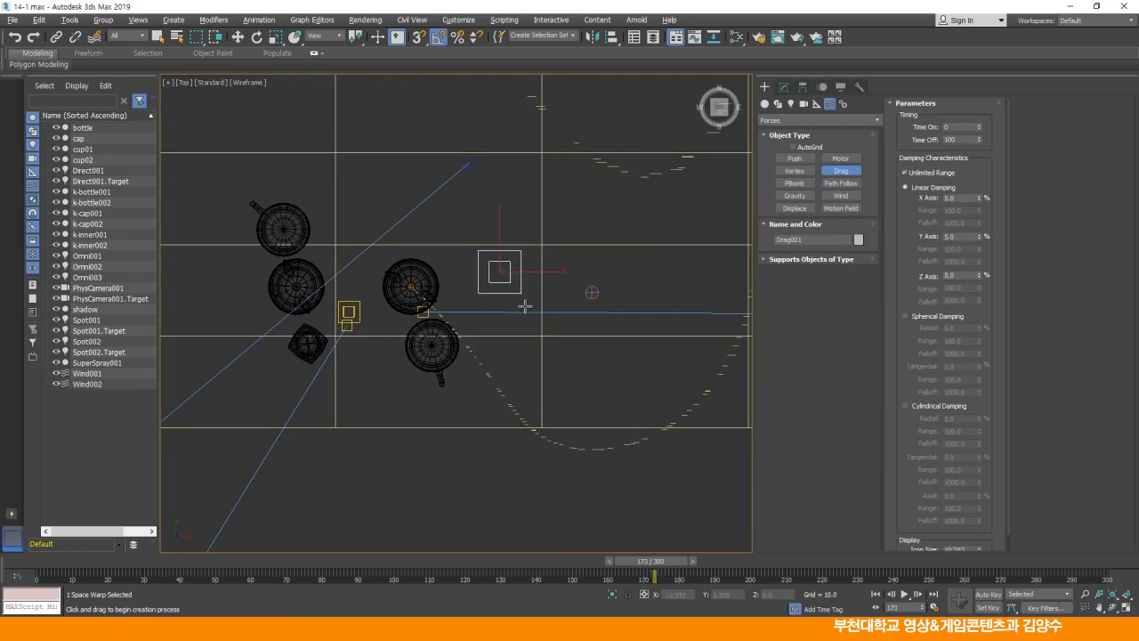
Move the Drag space warp up in the Front view, to X about -11 and Z about 10.
click(237, 36)
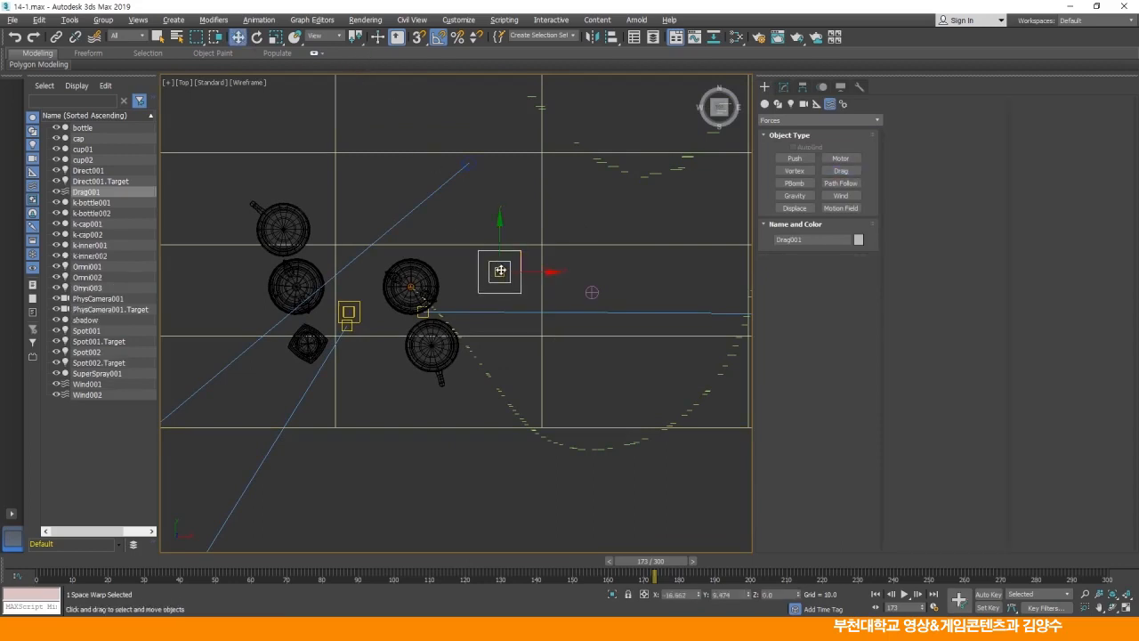
key(alt+w)
key(alt+w)
scroll(597, 385, up, 4)
drag(551, 396, 567, 366)
Bind the Drag space warp to the Super Spray particles.
click(93, 37)
drag(557, 374, 501, 275)
key(w)
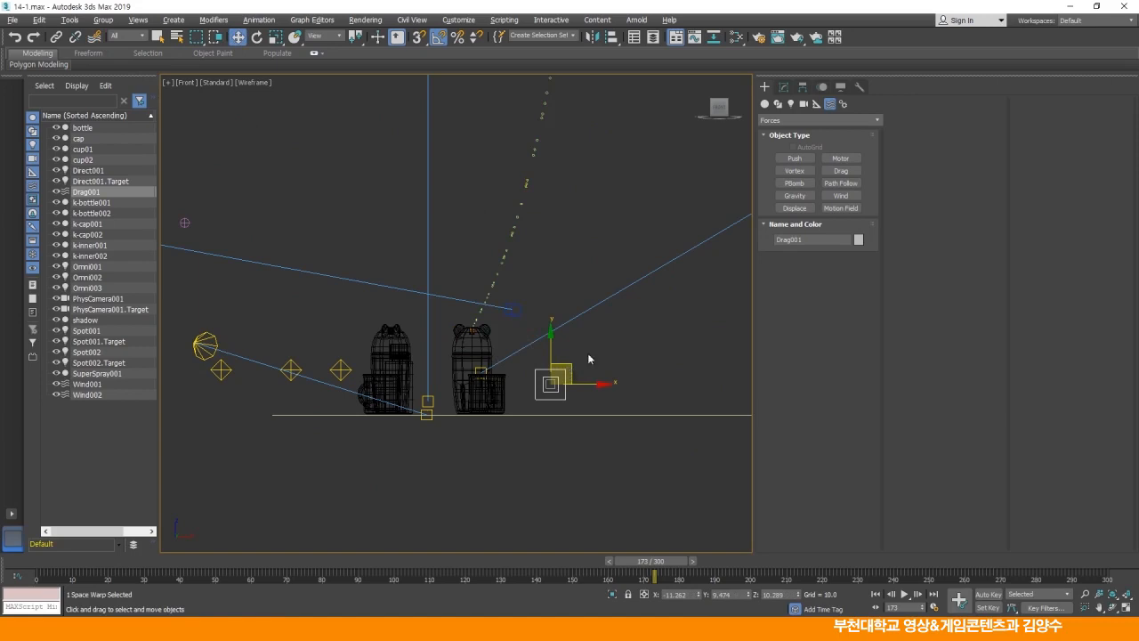
Set the drag's Z-axis linear damping to 100% and play the animation to check the effect.
click(783, 86)
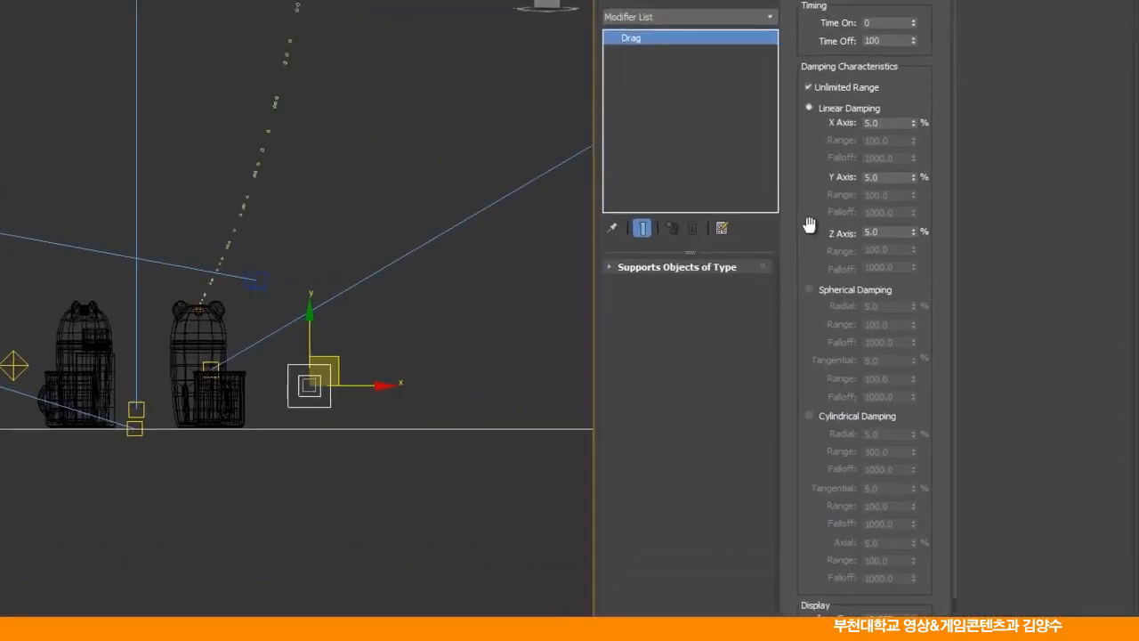
scroll(896, 206, up, 1)
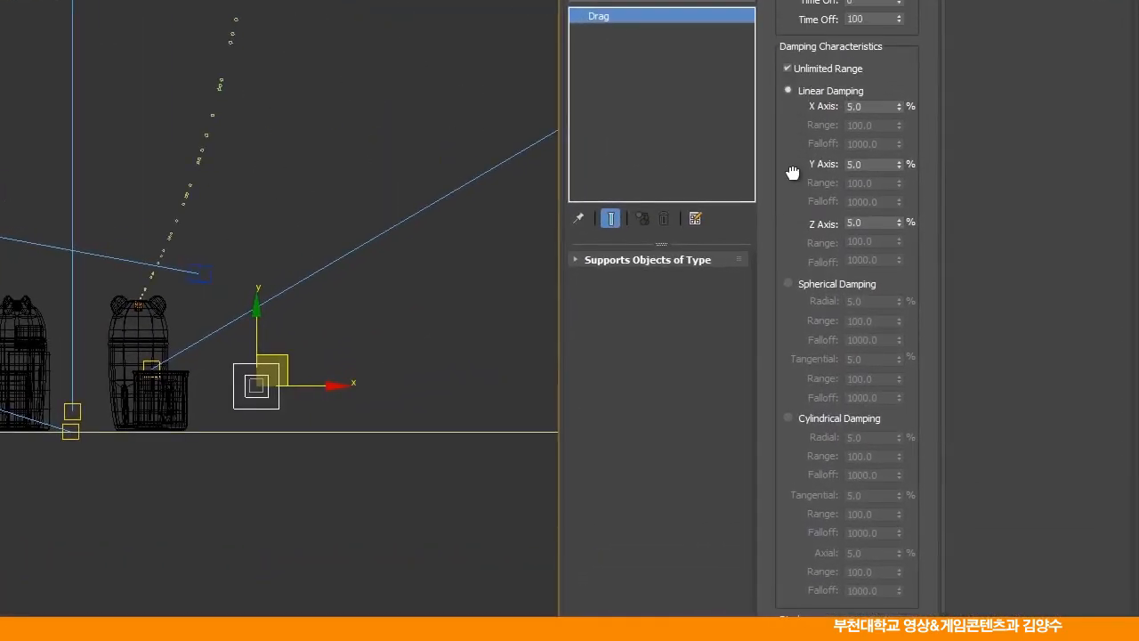
scroll(792, 56, down, 1)
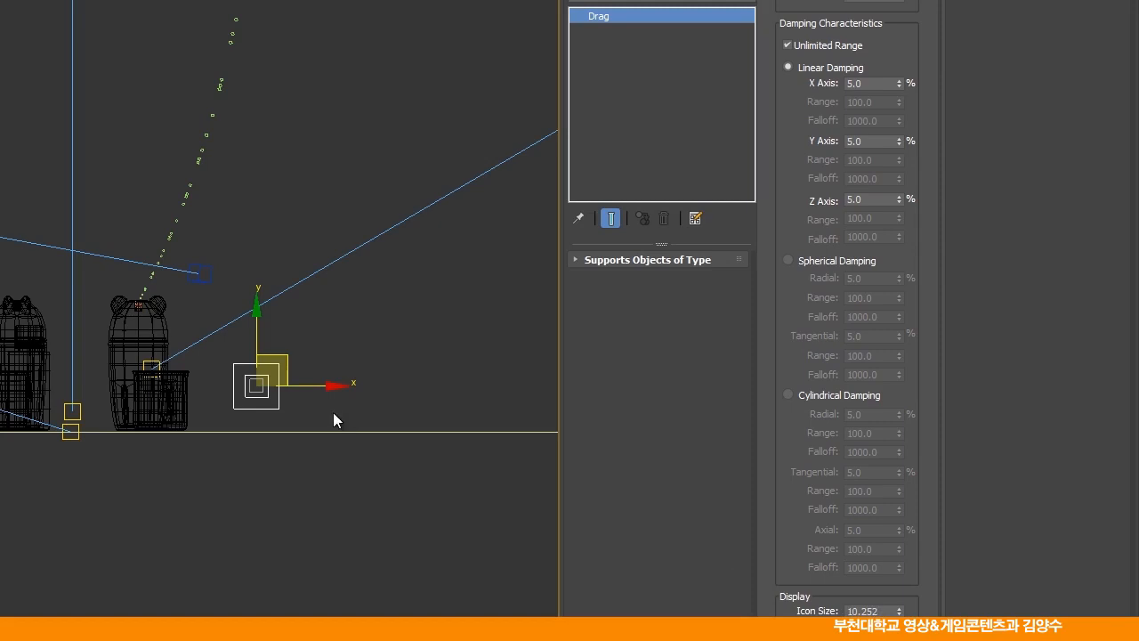
scroll(784, 214, up, 1)
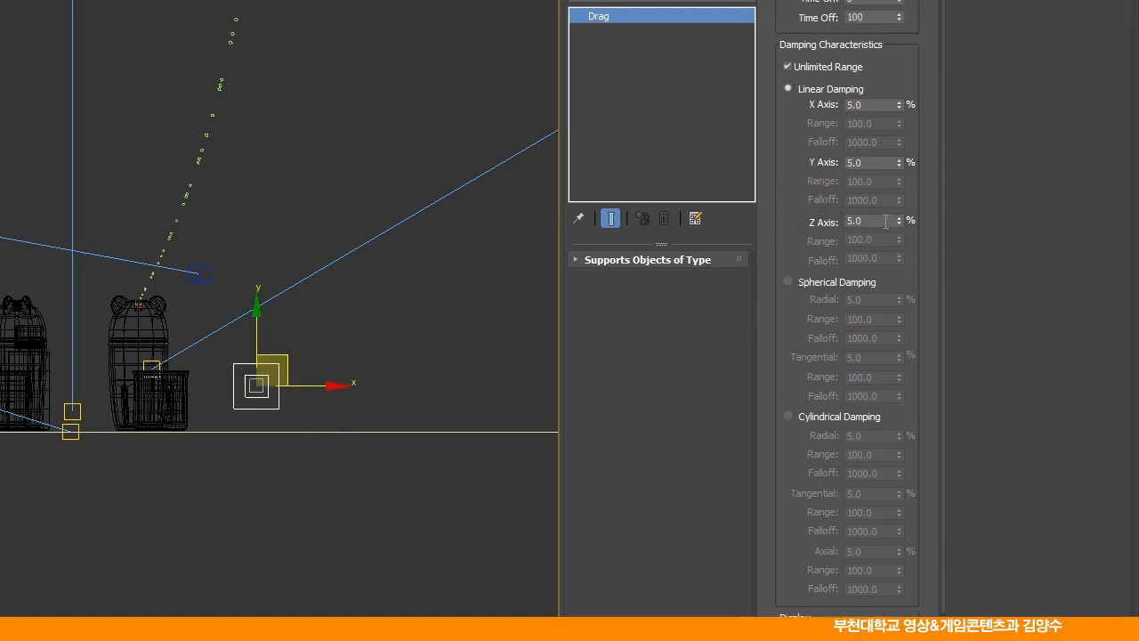
drag(898, 212, 883, 117)
key(/)
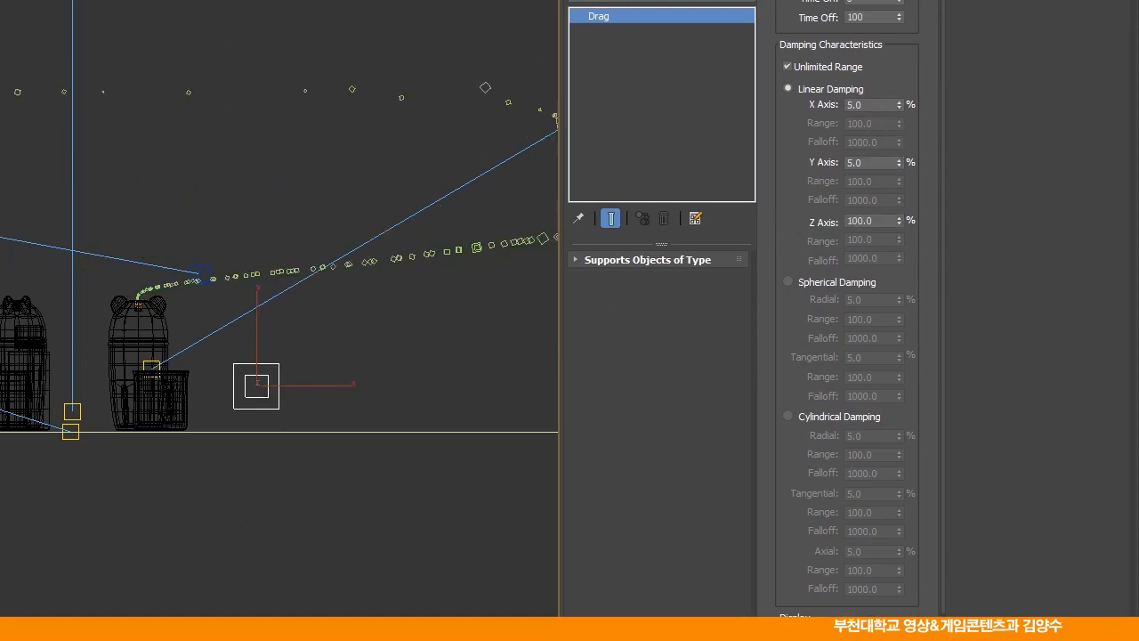
key(/)
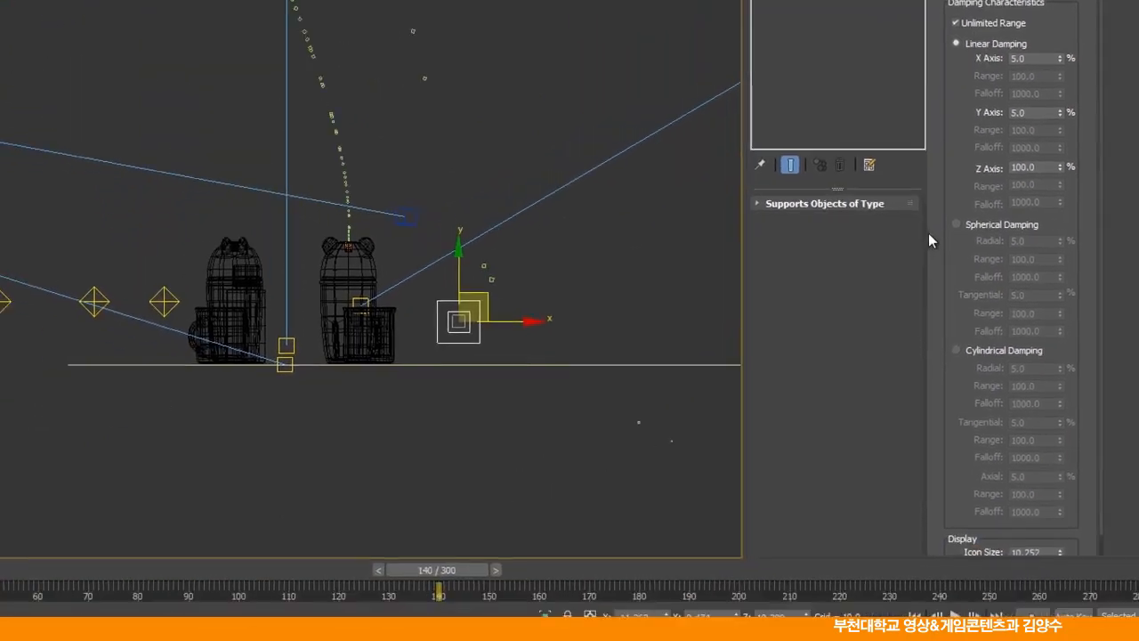
Set the drag's Z-axis linear damping to 30%.
drag(877, 220, 811, 216)
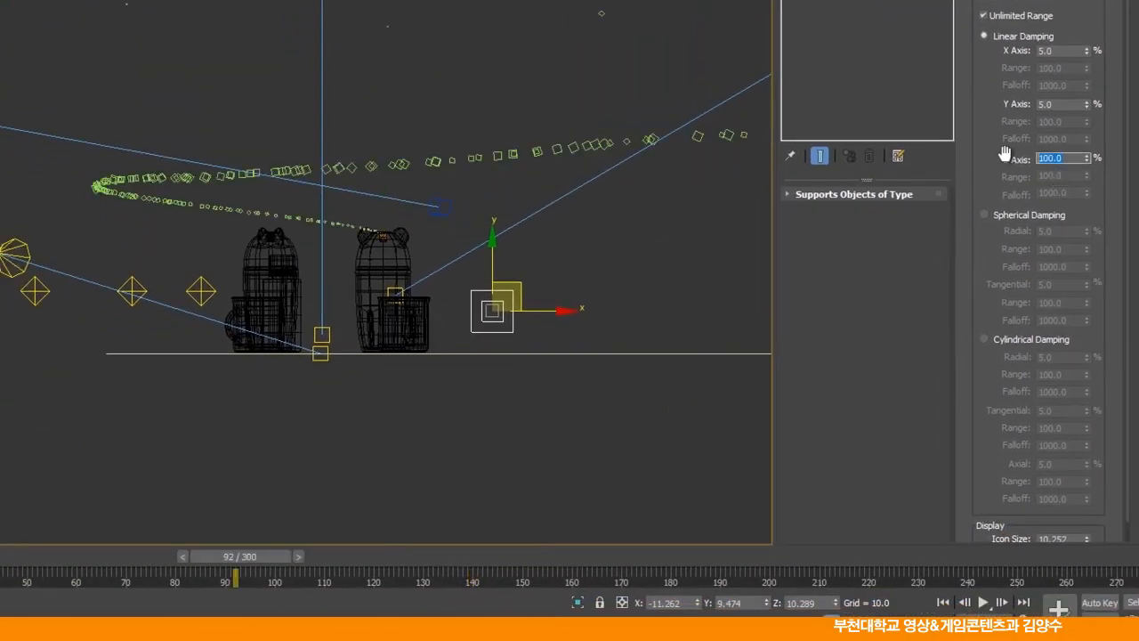
text(30)
key(Return)
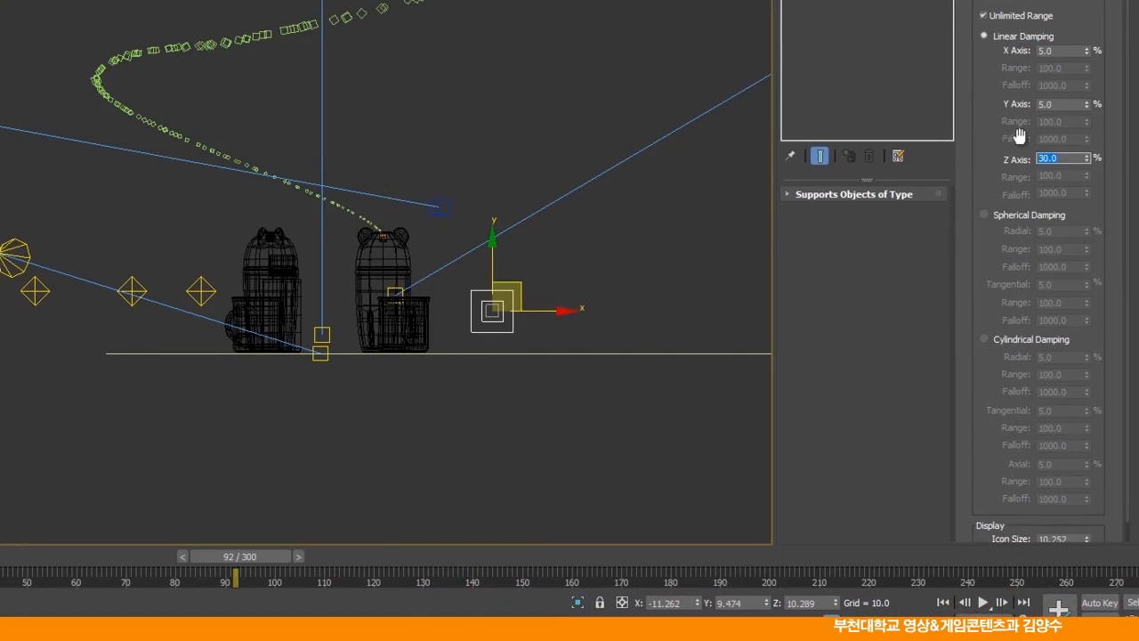
Set the drag's Z-axis linear damping to 64% and scrub past frame 105 to check the particles.
drag(1086, 158, 1084, 101)
drag(259, 555, 331, 554)
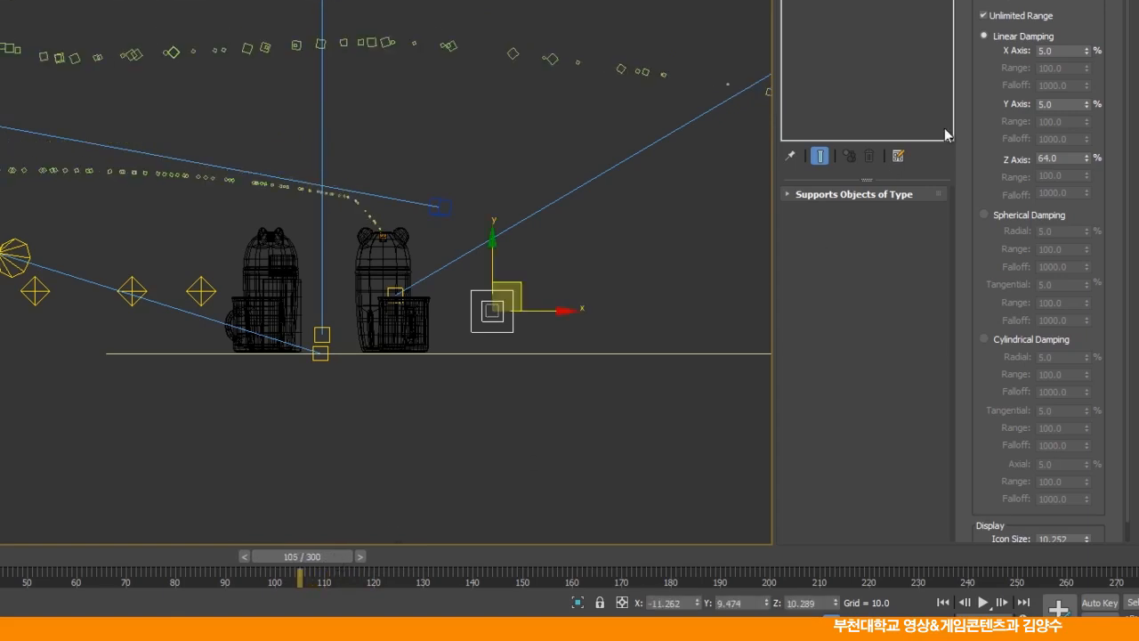
mouse_move(354, 552)
mouse_down()
mouse_move(284, 552)
mouse_move(343, 549)
mouse_up()
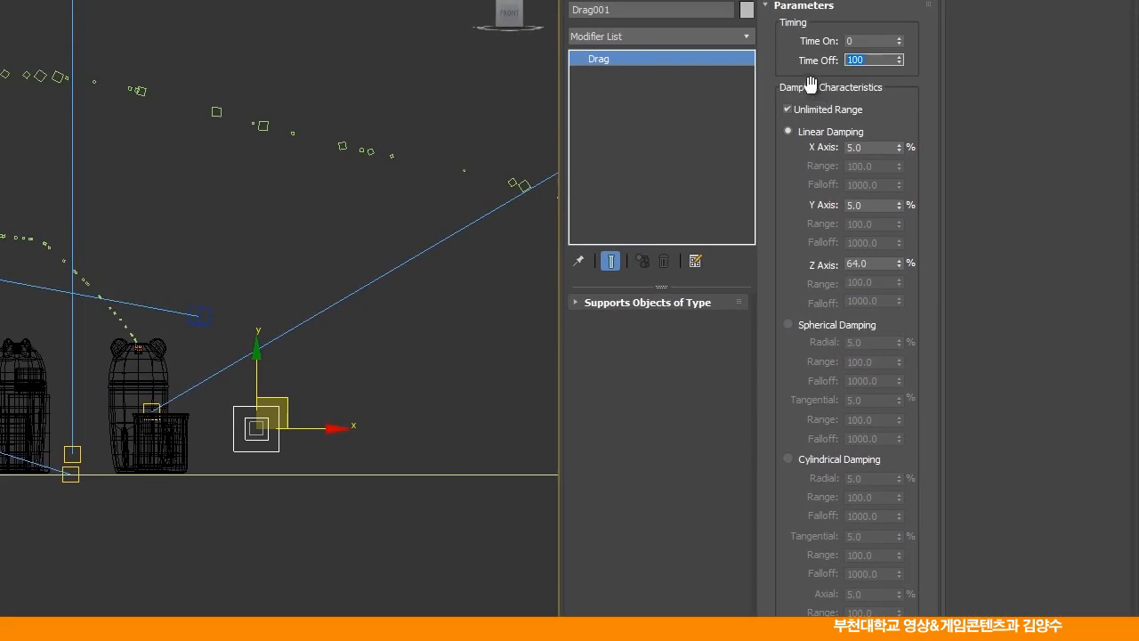
Set the drag's Time Off to 200 and scrub to frame 148 to review the particle trail.
key(Return)
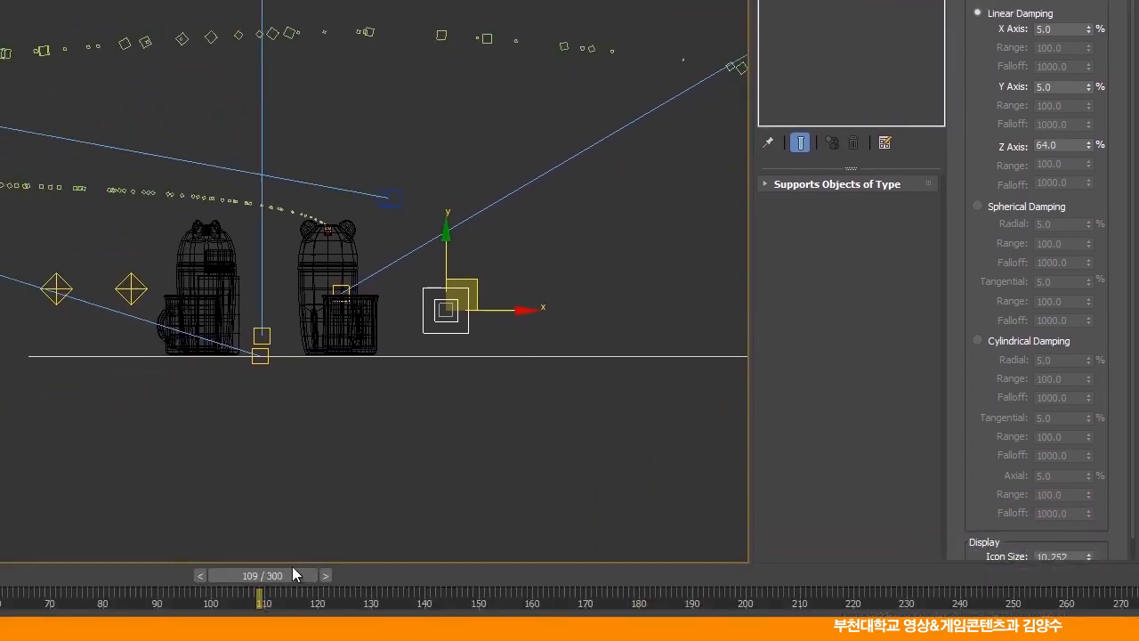
drag(292, 566, 557, 564)
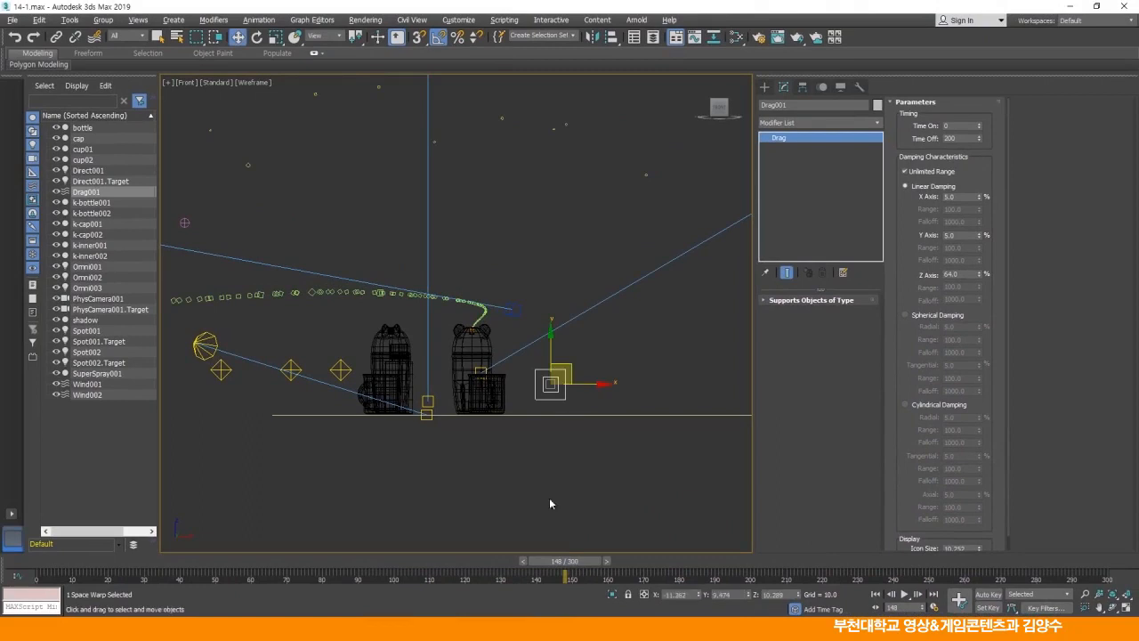
scroll(556, 431, down, 5)
middle_drag(557, 432, 538, 456)
scroll(549, 472, down, 2)
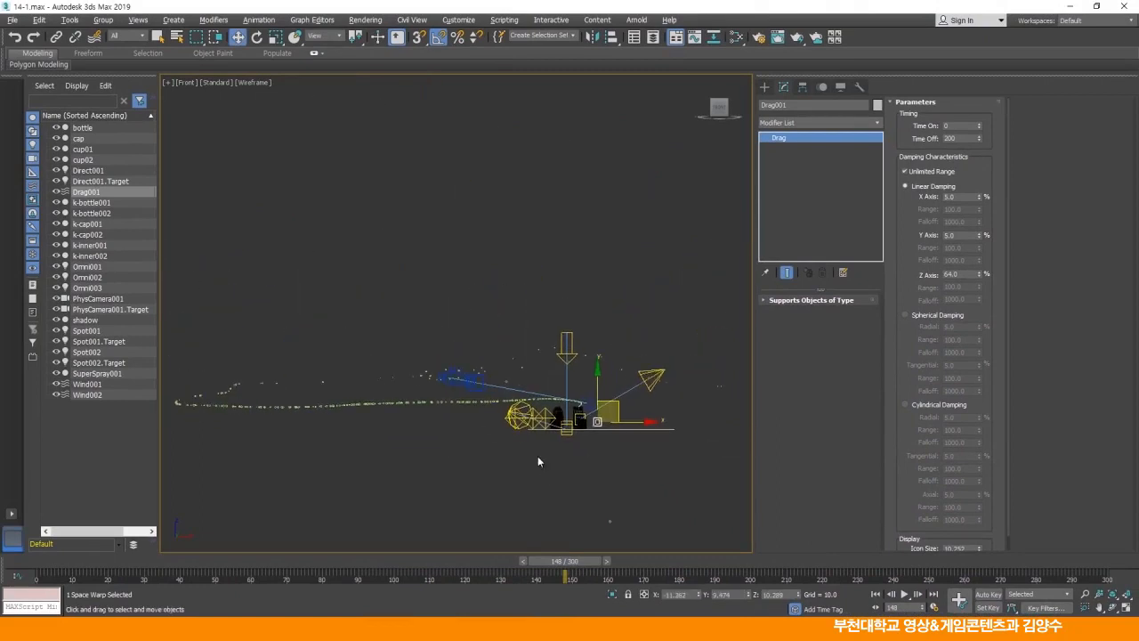
Play the animation with the camera view active to examine the steam's motion, stopping at frame 276.
key(alt+w)
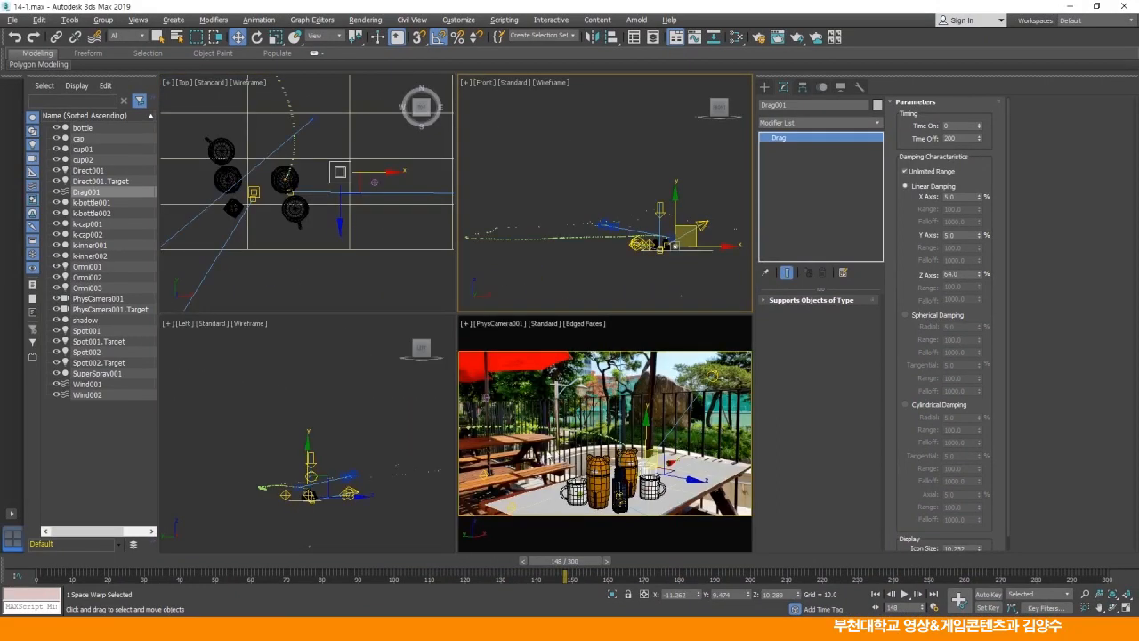
right_click(538, 346)
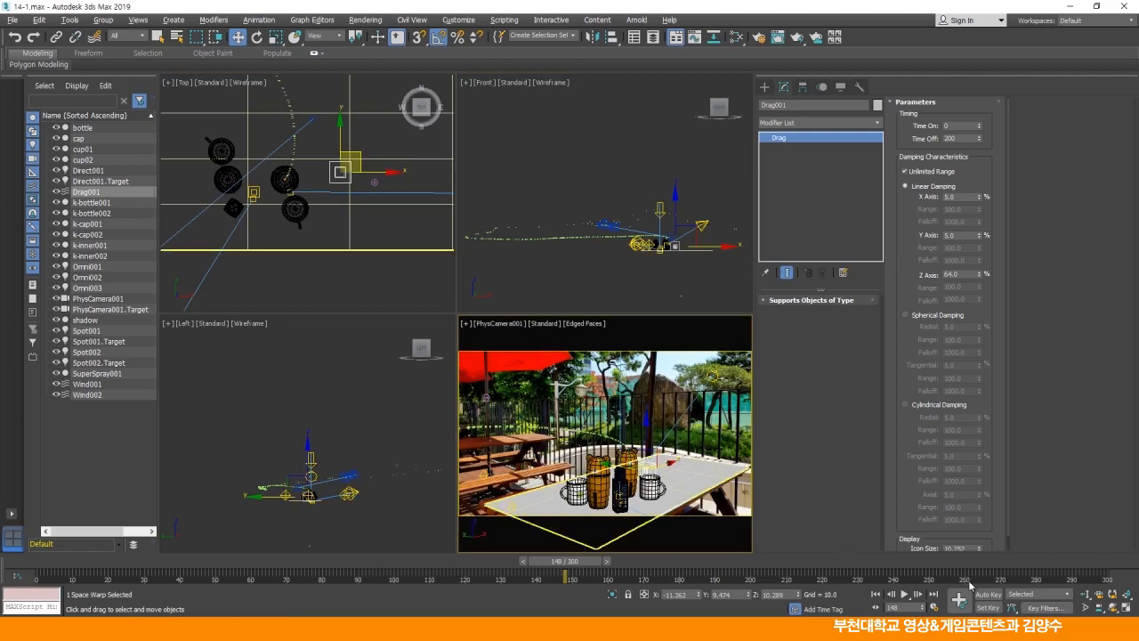
click(905, 595)
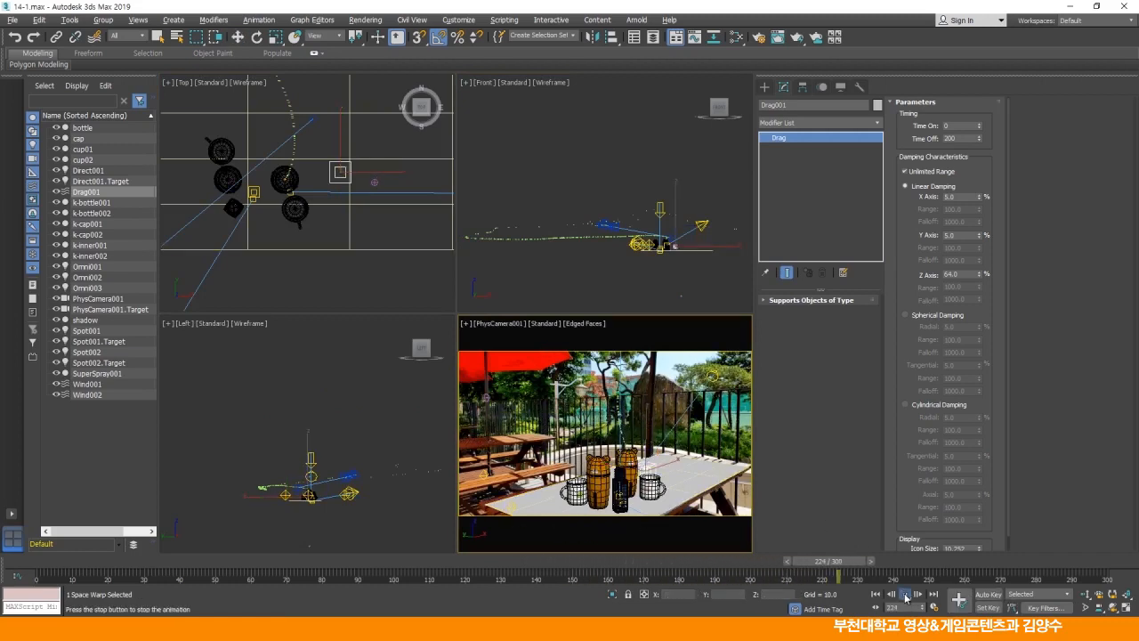
click(904, 594)
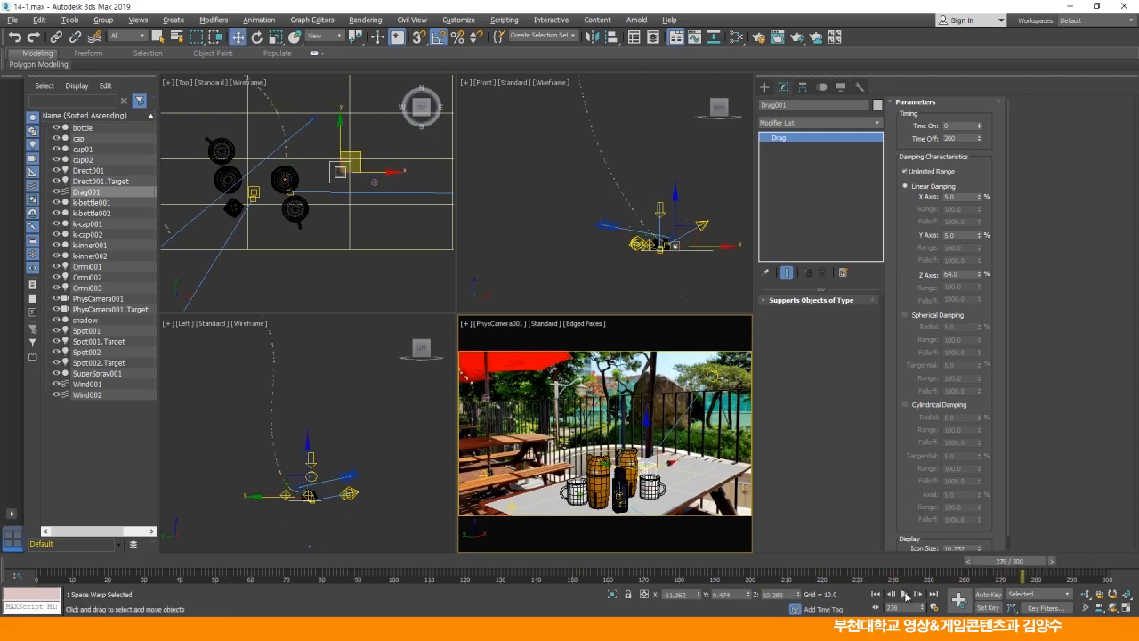
Set the Super Spray's Off Axis to 16 with Spread 36, and Off Plane to 13 with Spread 67.
middle_drag(677, 260, 652, 274)
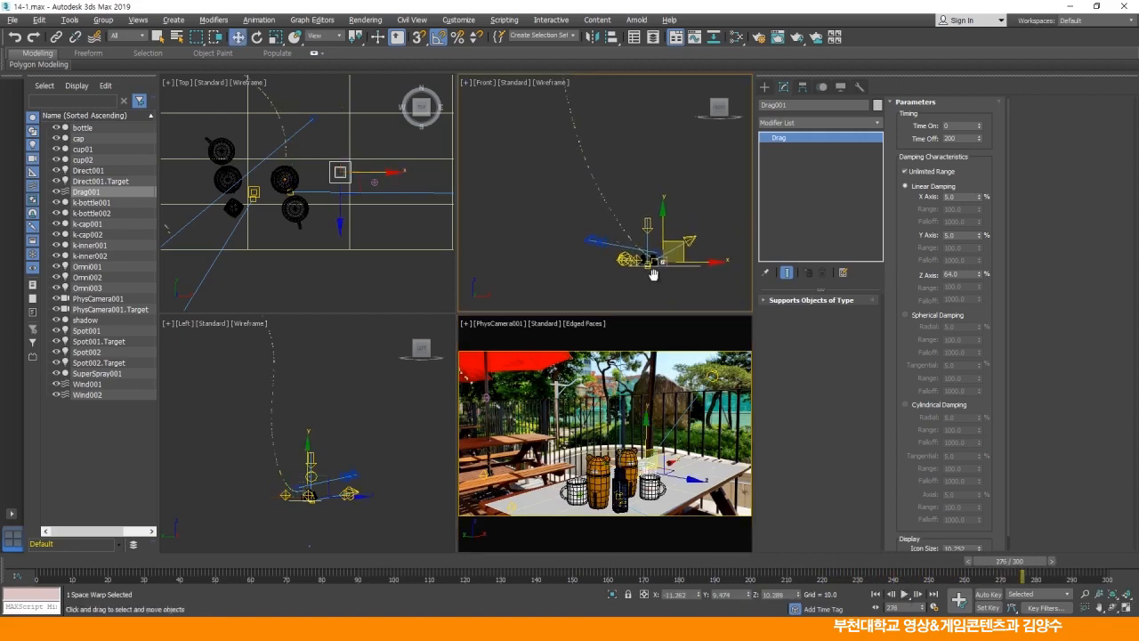
scroll(593, 191, up, 5)
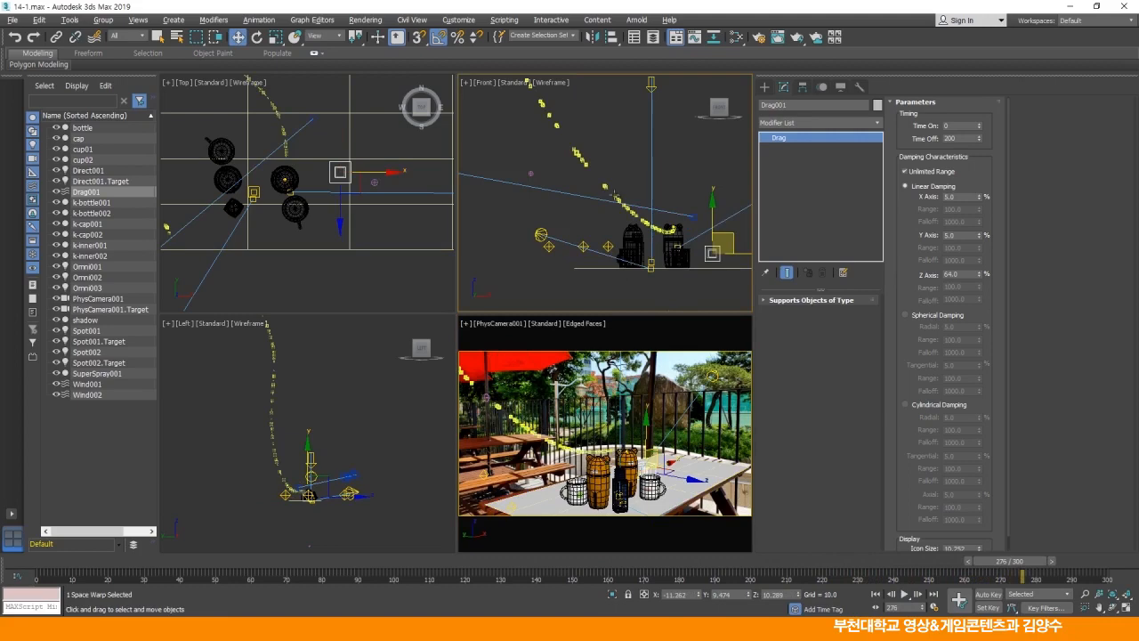
click(615, 194)
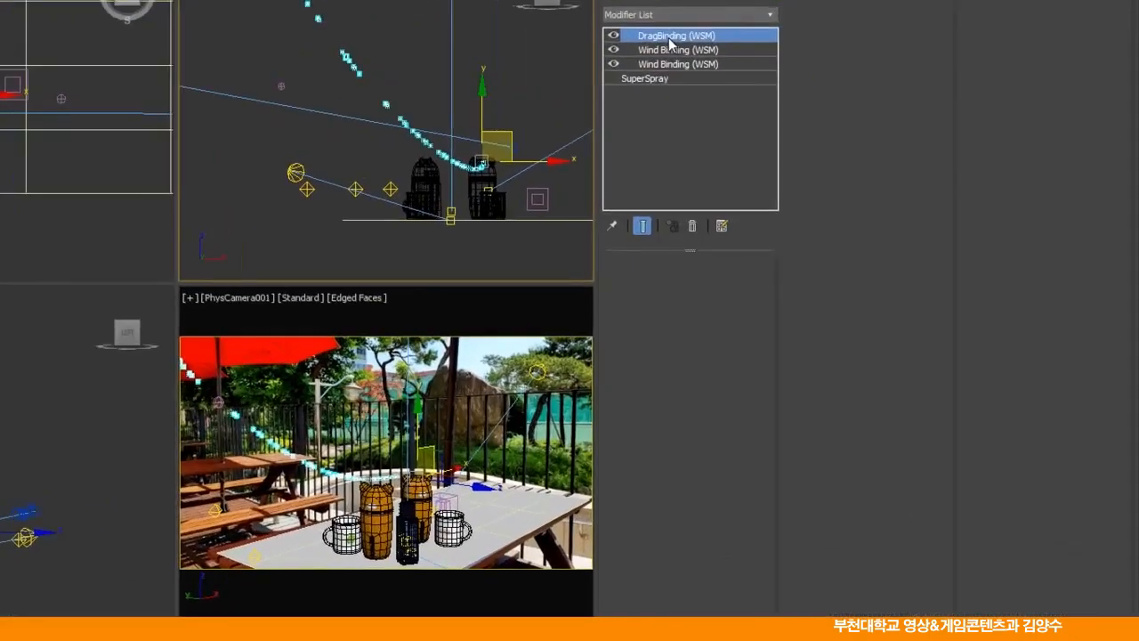
click(800, 167)
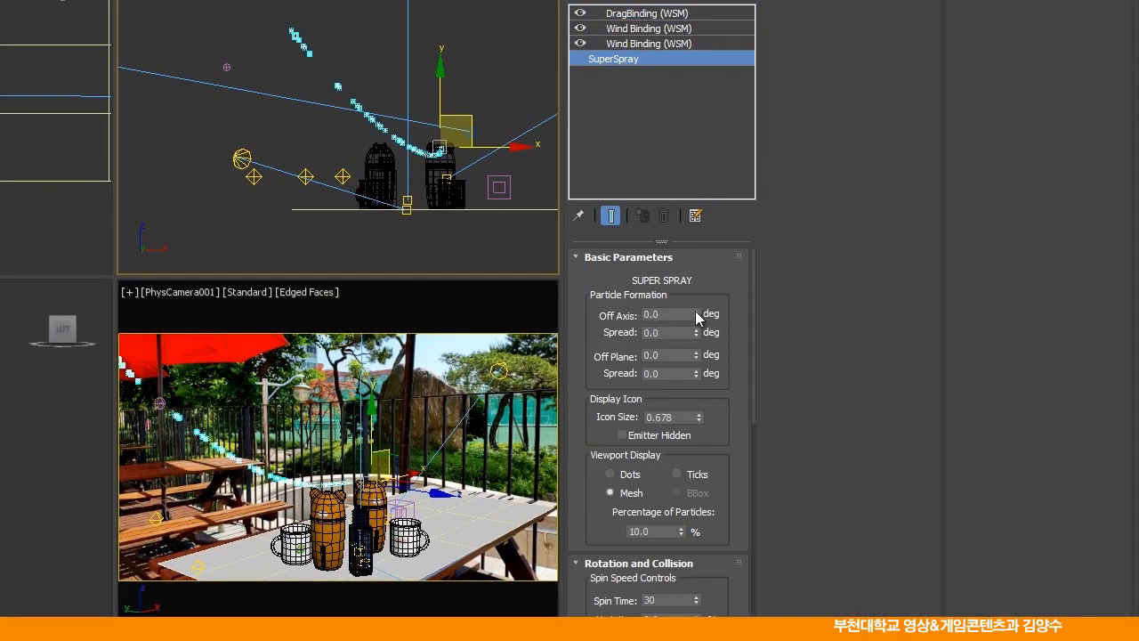
mouse_move(696, 312)
mouse_down()
mouse_move(697, 300)
mouse_move(700, 322)
mouse_move(704, 288)
mouse_move(705, 298)
mouse_up()
drag(699, 359, 708, 311)
middle_drag(299, 429, 333, 419)
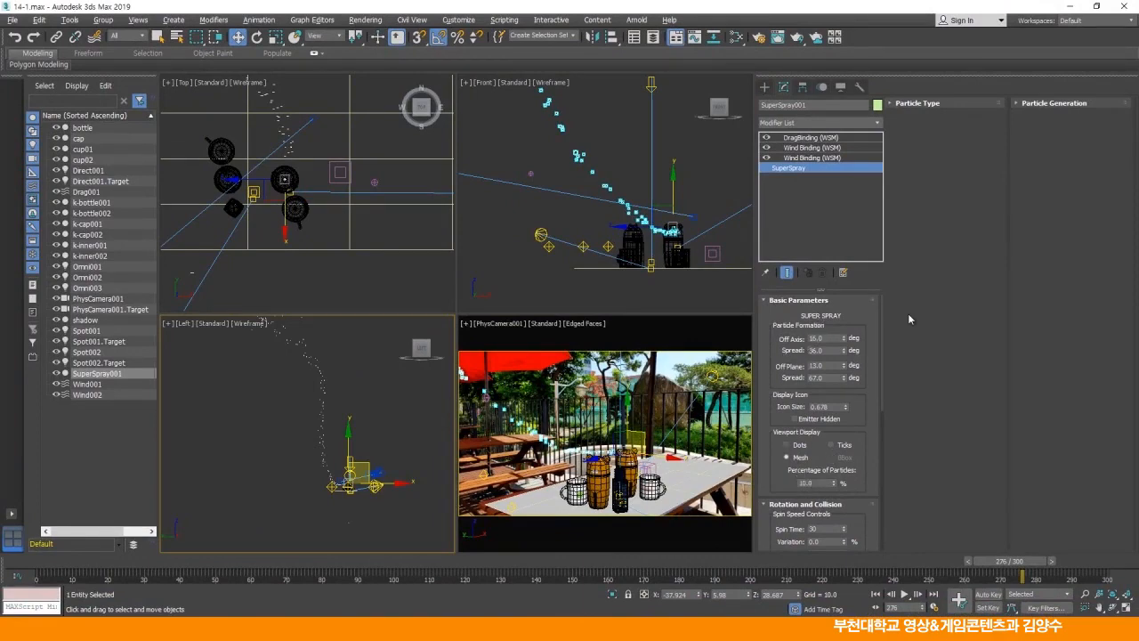
Set the Super Spray's particle speed to 0.2 and its variation to 0.1, scrubbing to frame 165 to check.
click(916, 103)
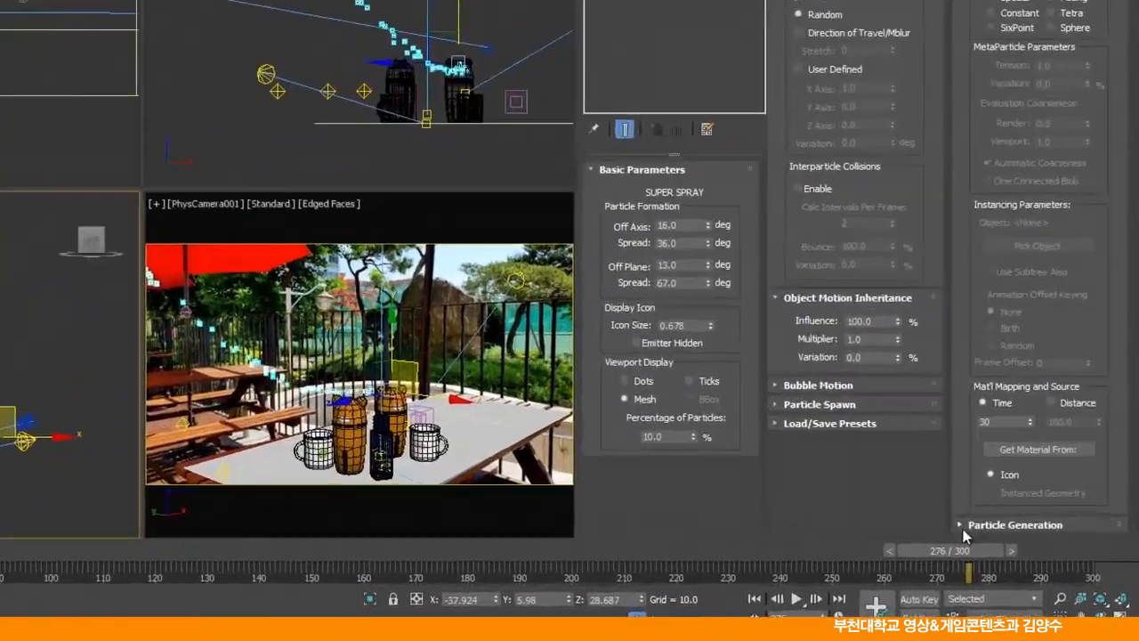
click(1024, 543)
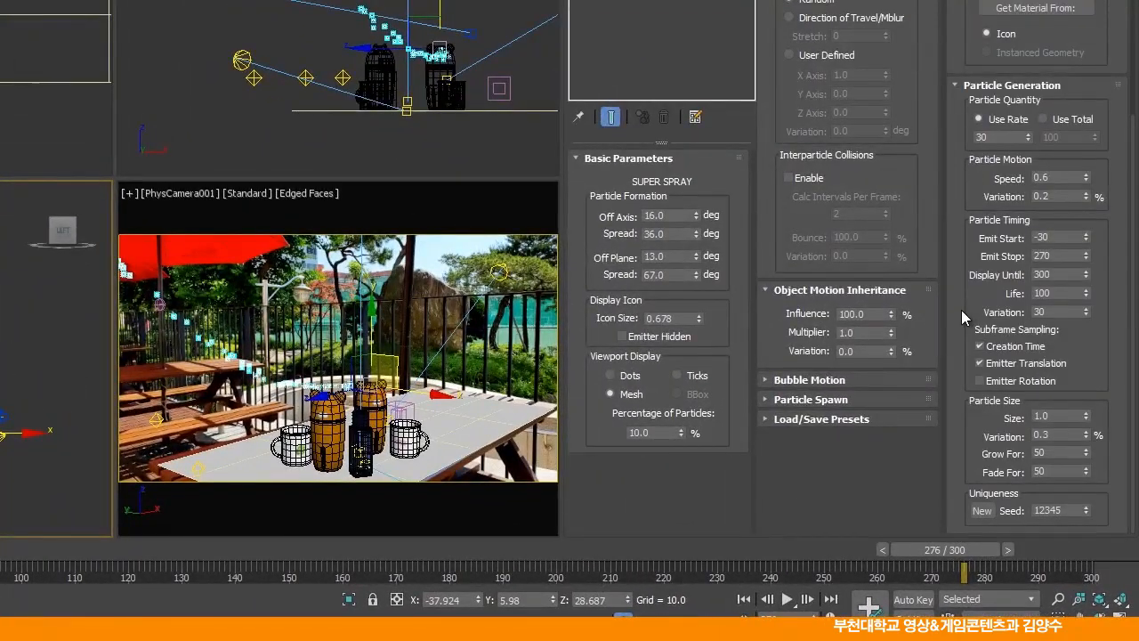
double_click(996, 136)
double_click(1058, 176)
text(.2)
double_click(1059, 196)
key(Return)
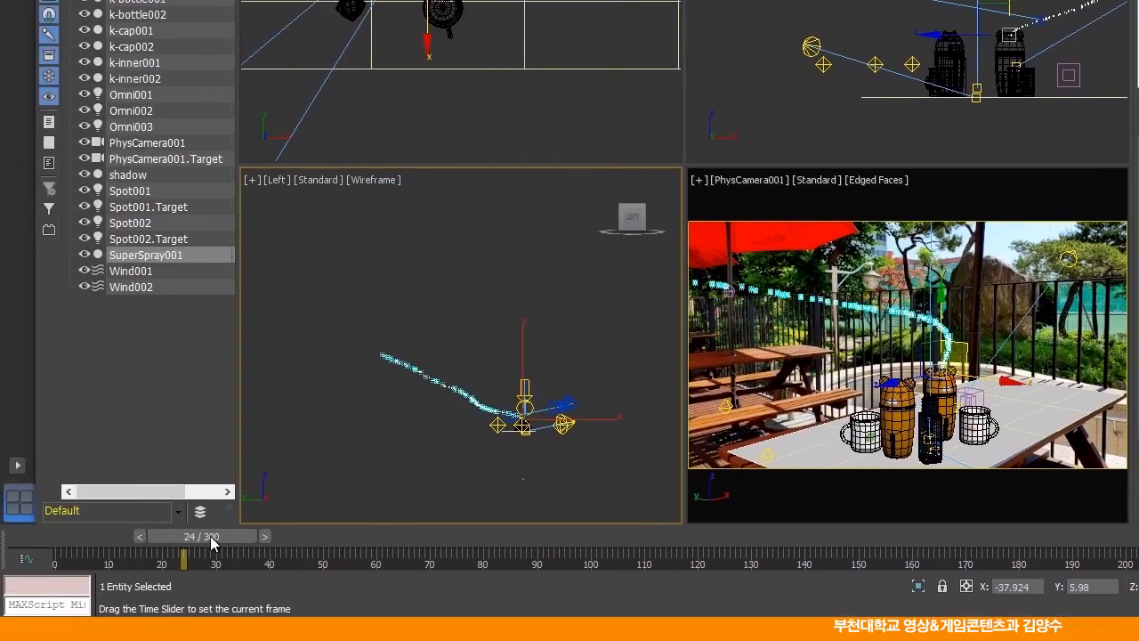
drag(211, 544, 939, 553)
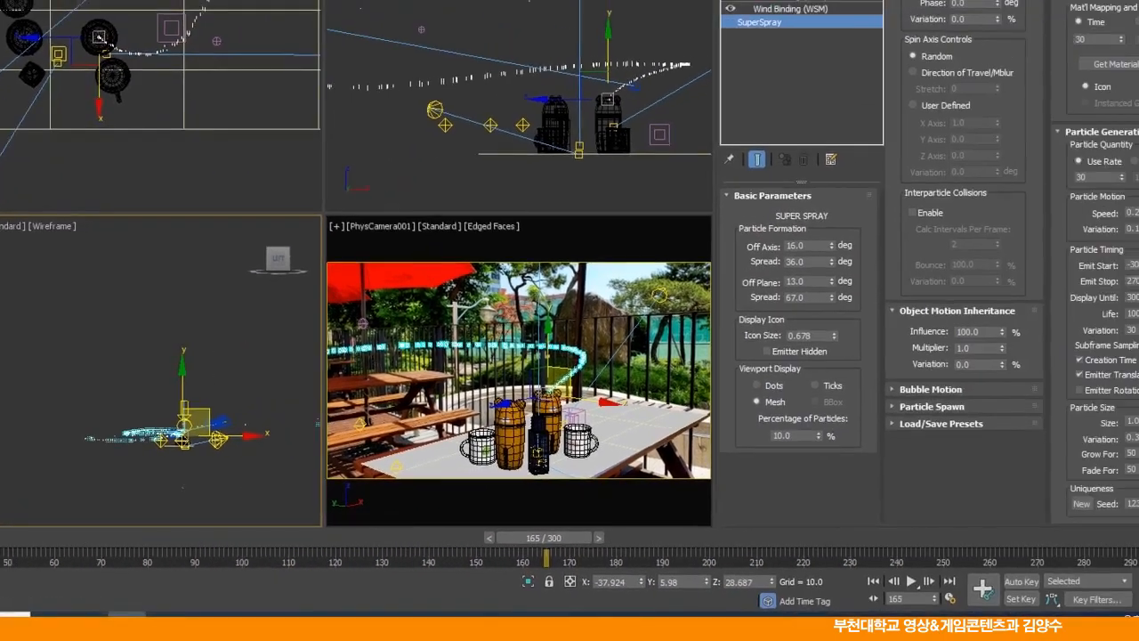
Set the Super Spray's particle speed to 0.1 and its speed variation to 0.03.
drag(1086, 219, 1037, 219)
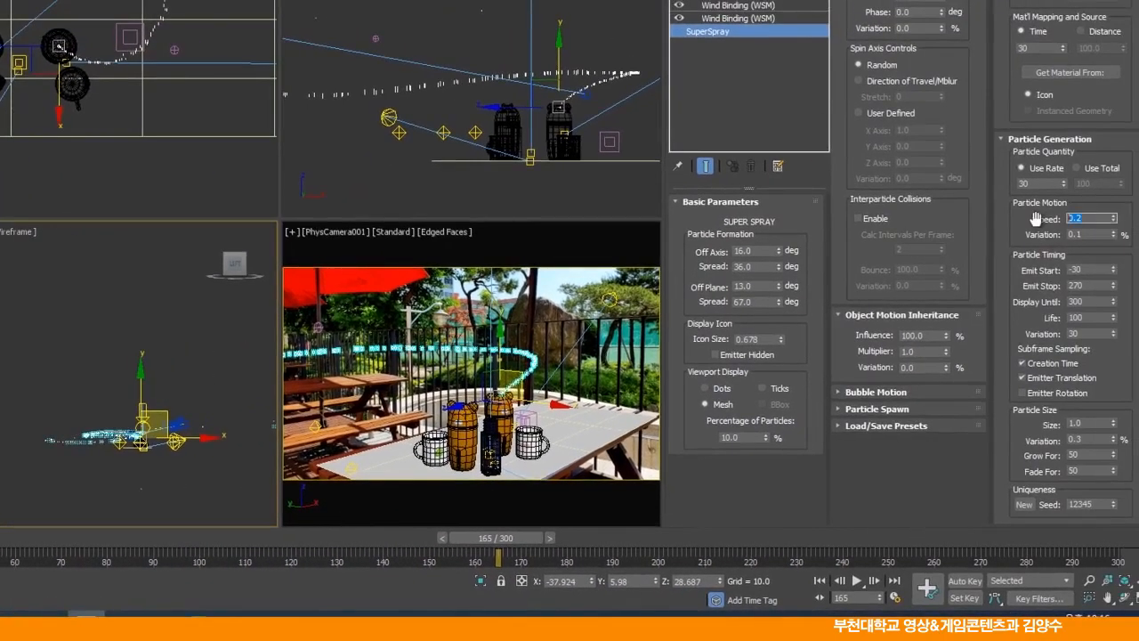
key(Tab)
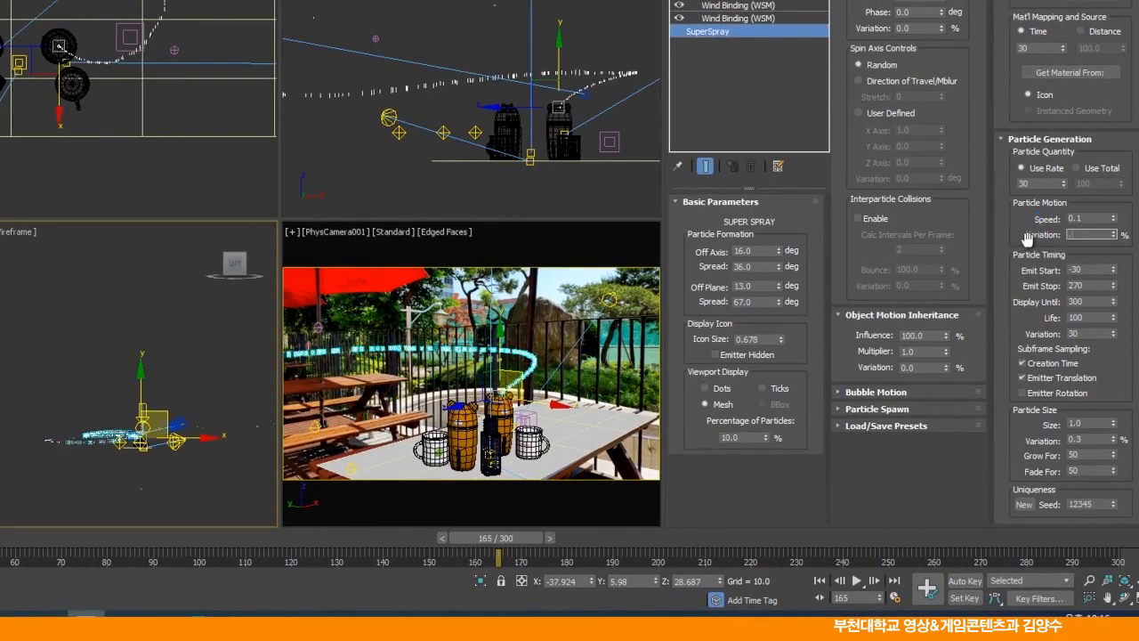
text(.03)
key(Return)
Set the Super Spray's particle Life to 60 and its variation to 20, scrubbing to frame 226 to check.
drag(1092, 318, 1051, 320)
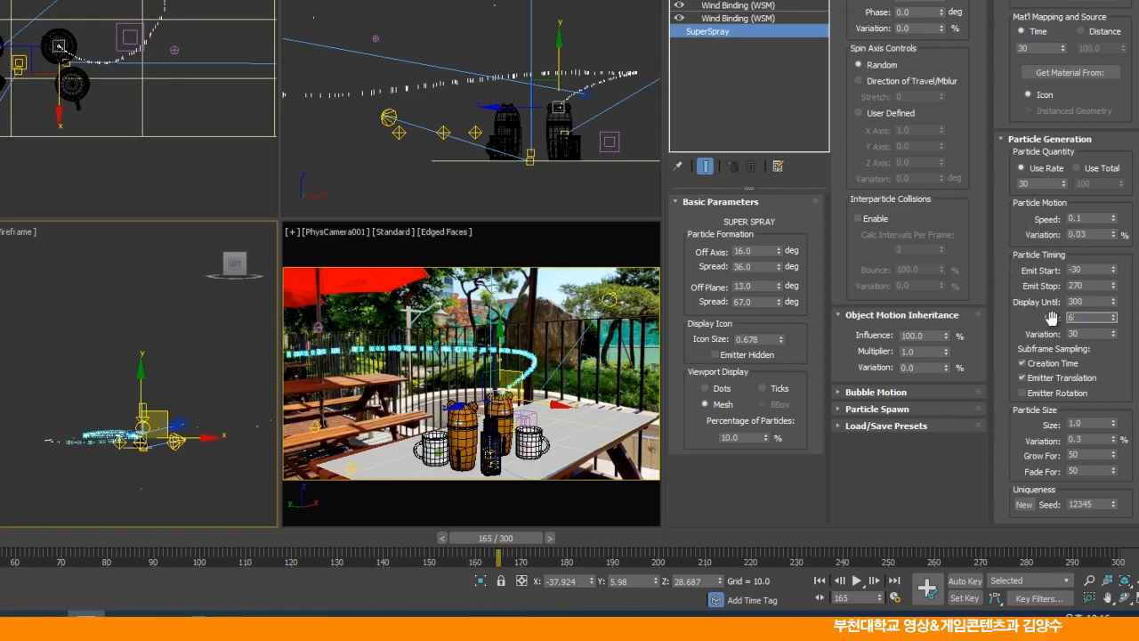
drag(1085, 334, 1056, 331)
drag(496, 537, 761, 540)
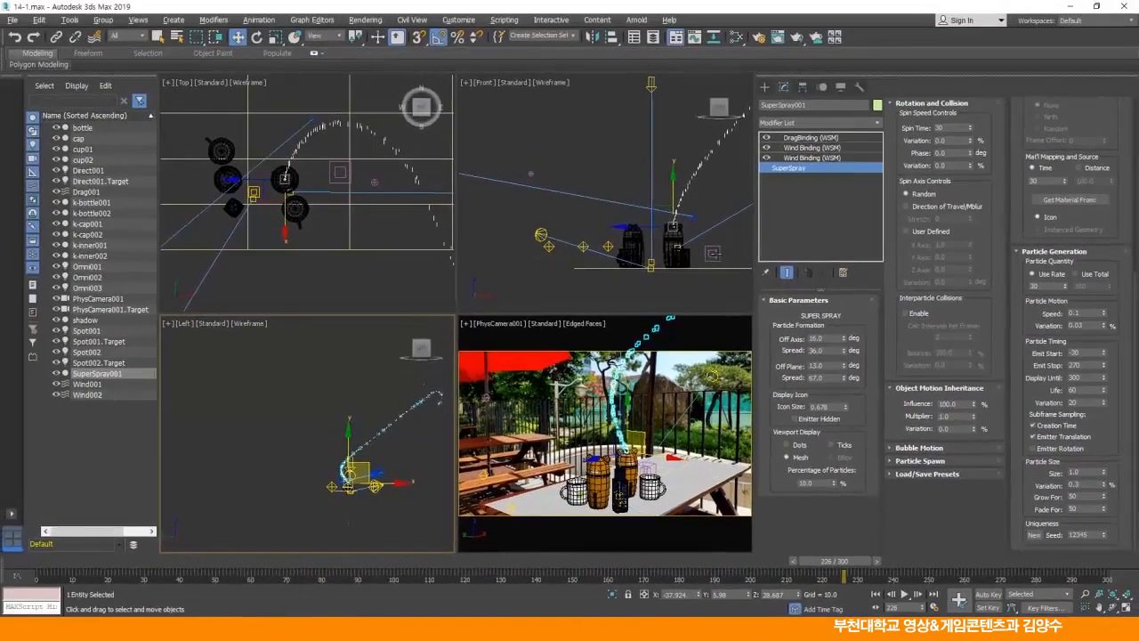
Set the Drag space warp's linear Z-axis damping to 100%.
click(86, 191)
middle_drag(703, 258, 654, 286)
scroll(654, 287, down, 2)
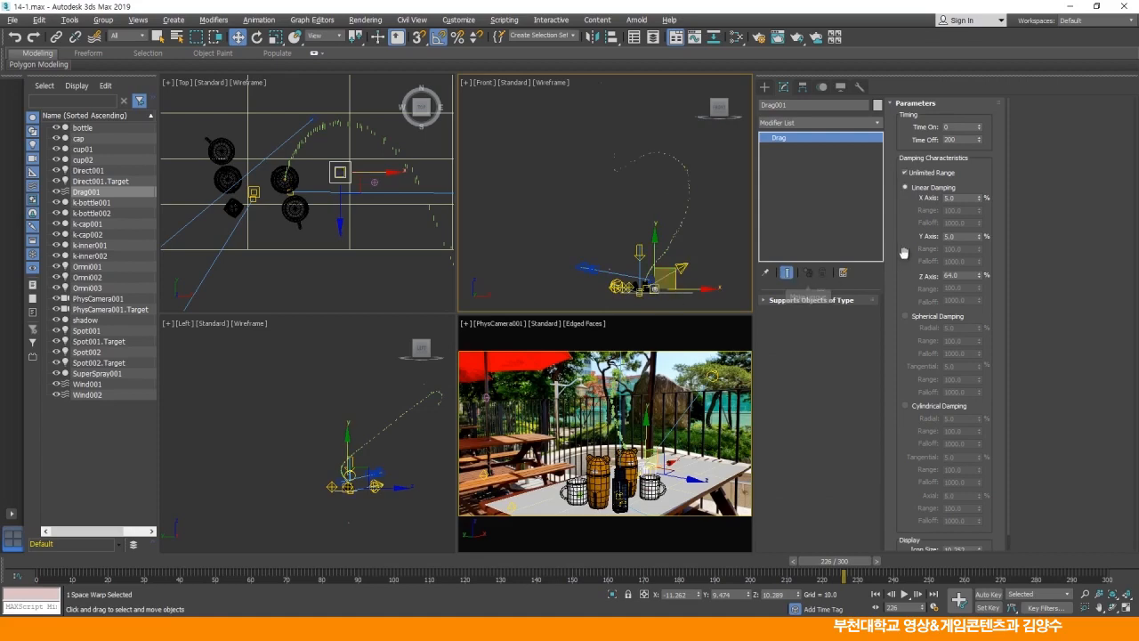
drag(979, 276, 978, 242)
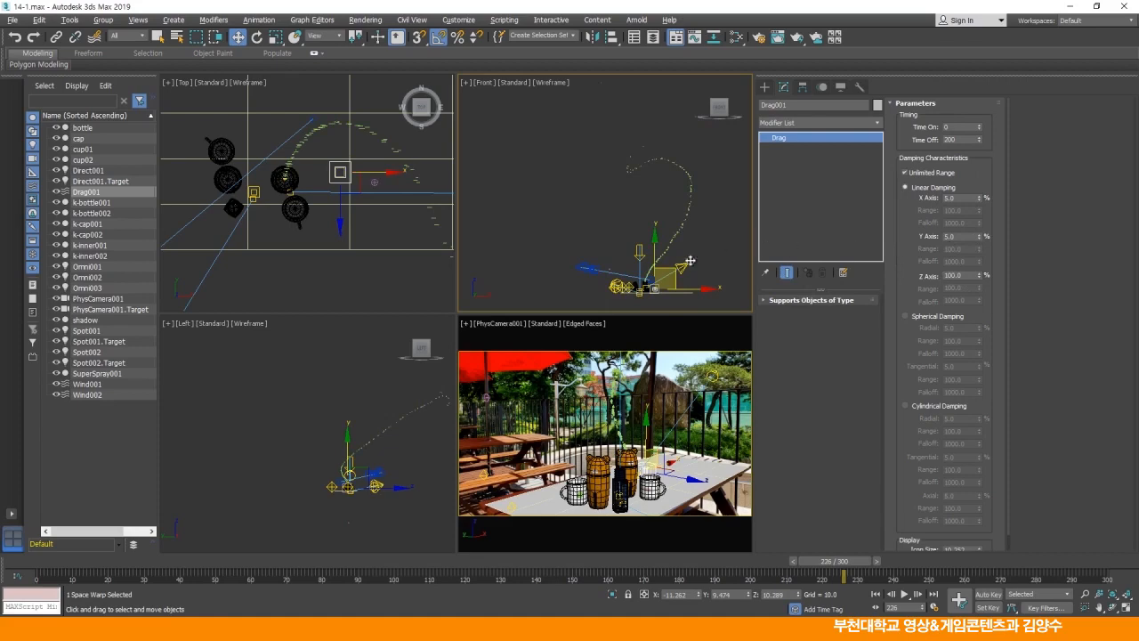
Move the Wind002 space warp down below the ground line in the Front view, beside the bottles.
middle_drag(706, 251, 683, 242)
scroll(543, 235, up, 3)
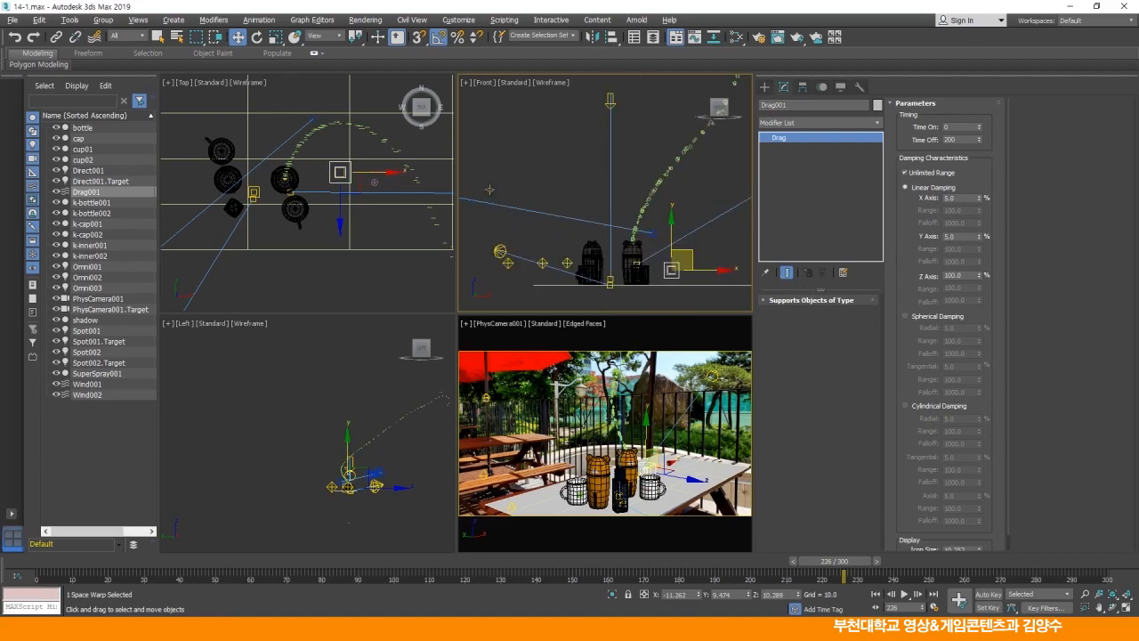
click(500, 252)
scroll(569, 250, down, 4)
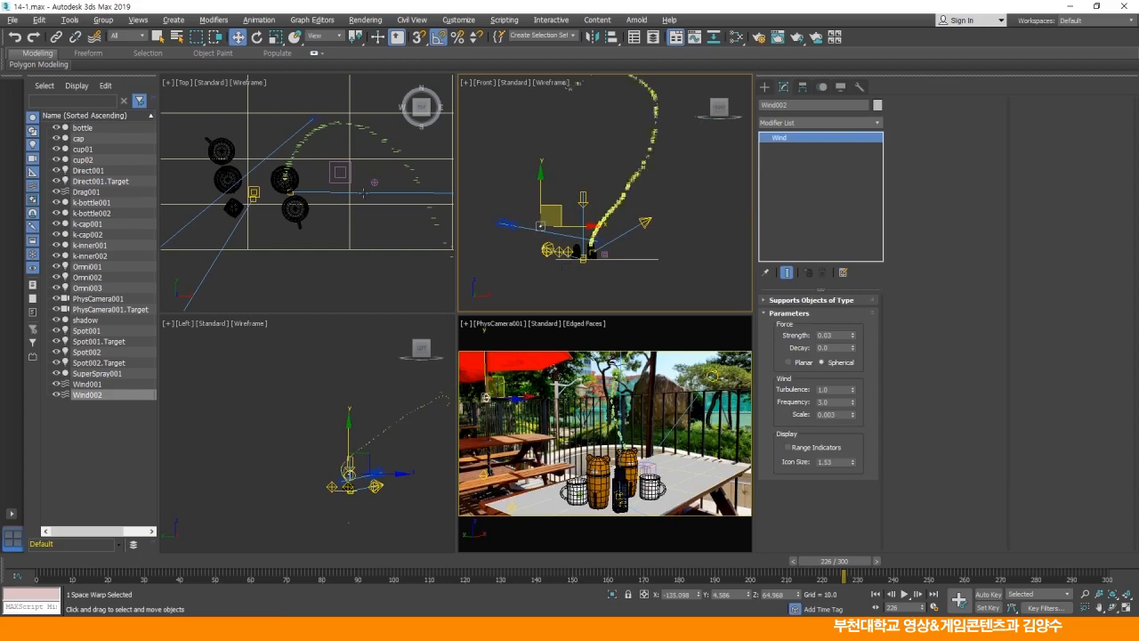
scroll(363, 192, up, 2)
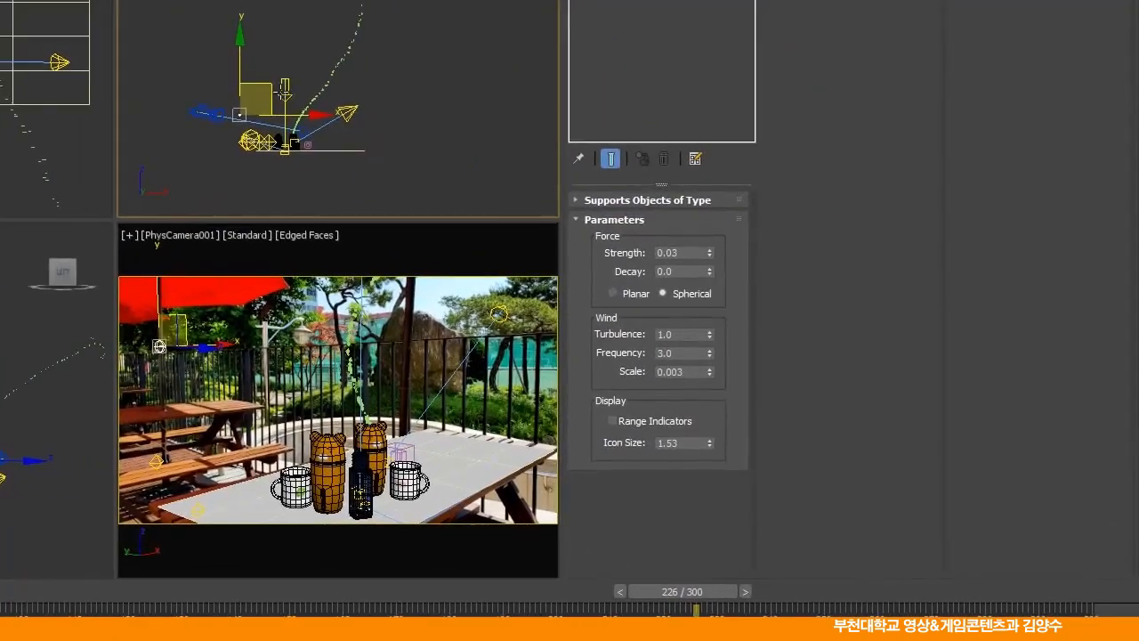
drag(283, 89, 312, 150)
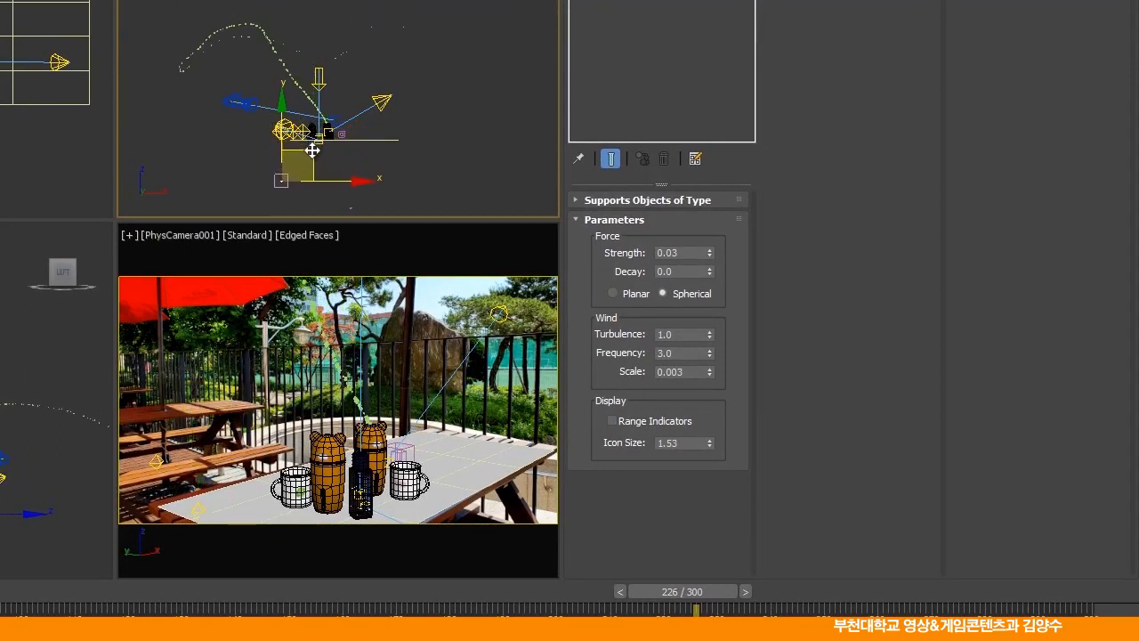
Move the Wind001 space warp to a point beneath the bottles, below the ground line in the Front view.
click(0, 55)
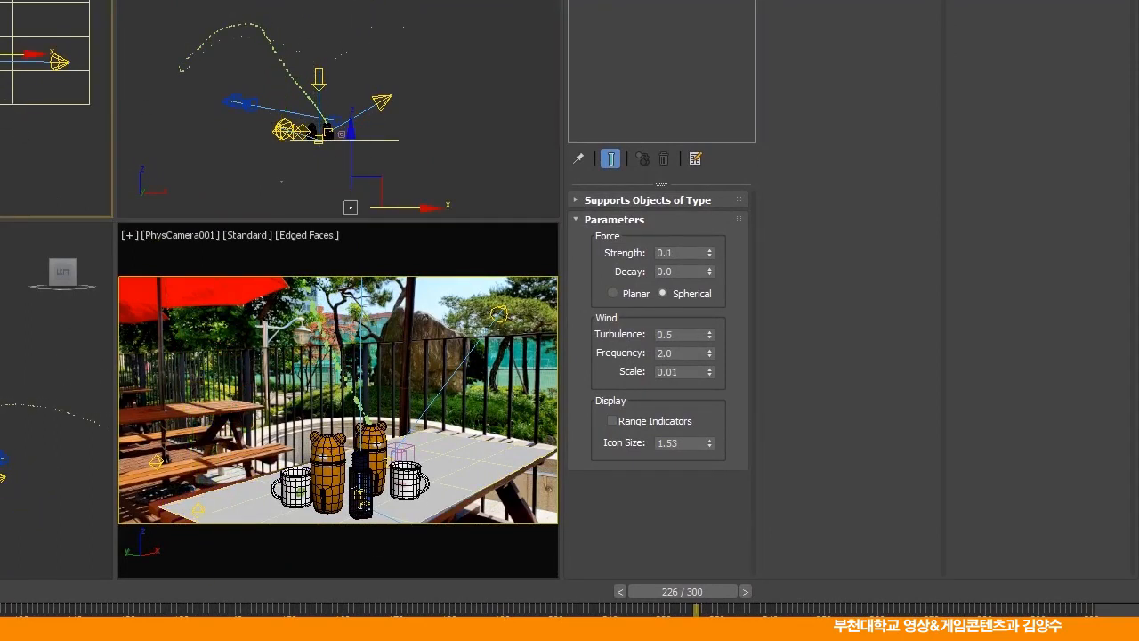
right_click(429, 83)
middle_drag(380, 167, 358, 126)
drag(359, 126, 380, 99)
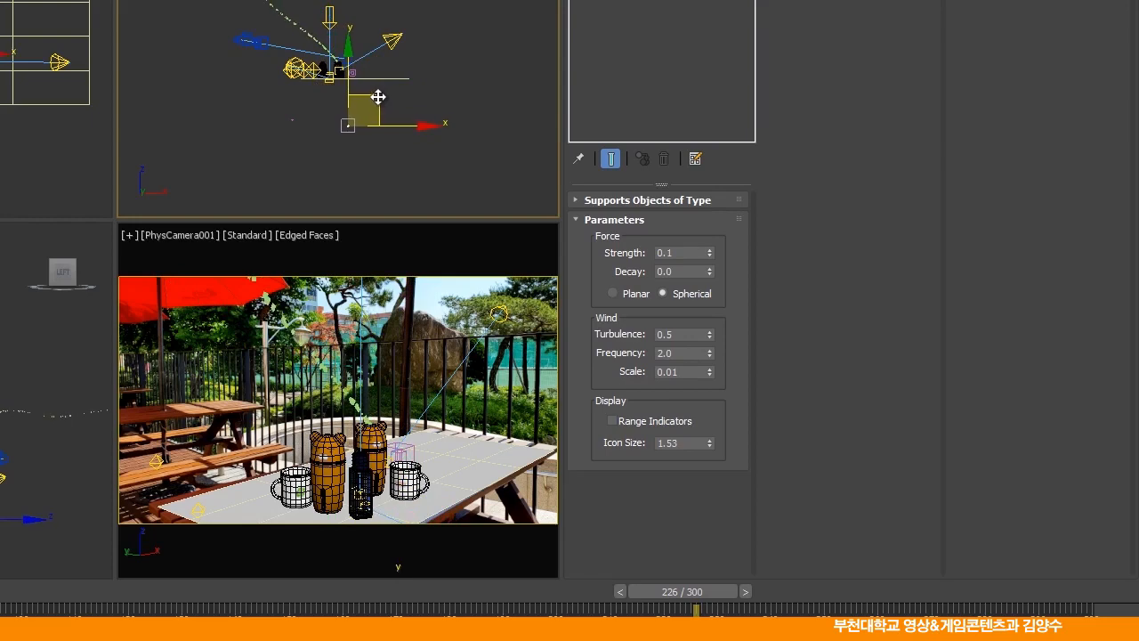
drag(378, 97, 350, 85)
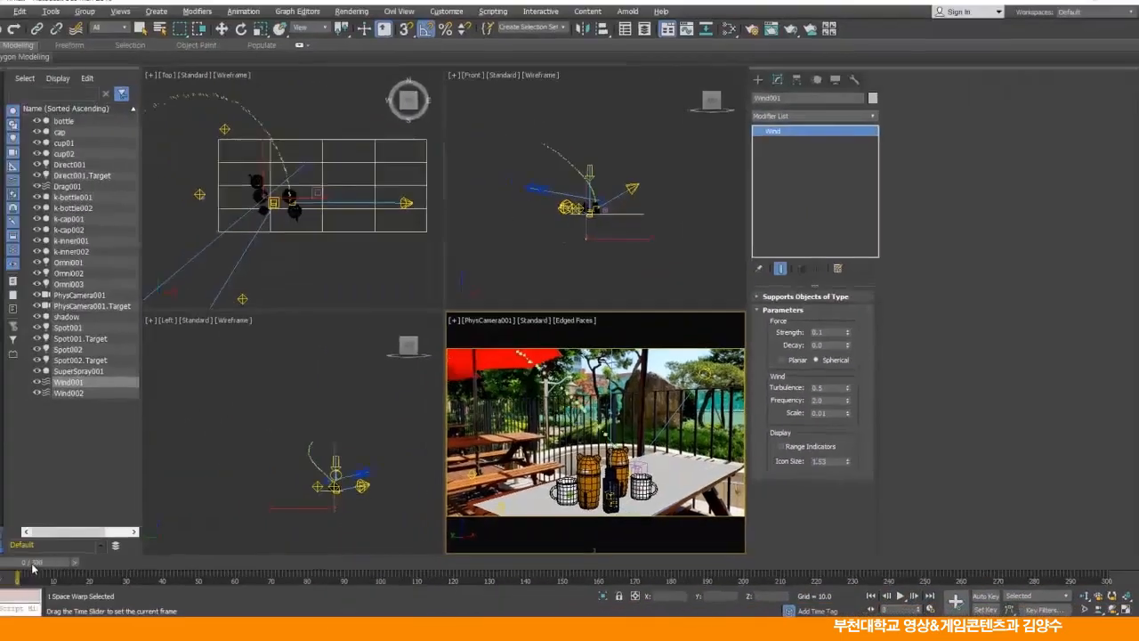
Scrub to frame 199 to check the steam, nudge Wind001 slightly, and set its strength to 0.01.
drag(33, 567, 748, 571)
key(w)
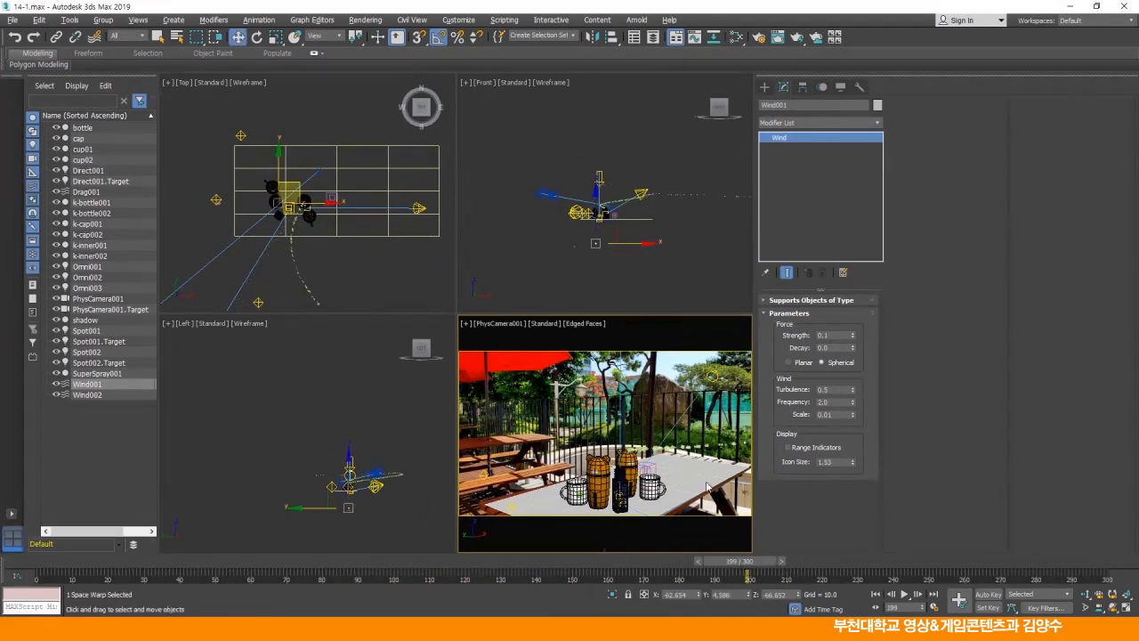
drag(613, 254, 610, 257)
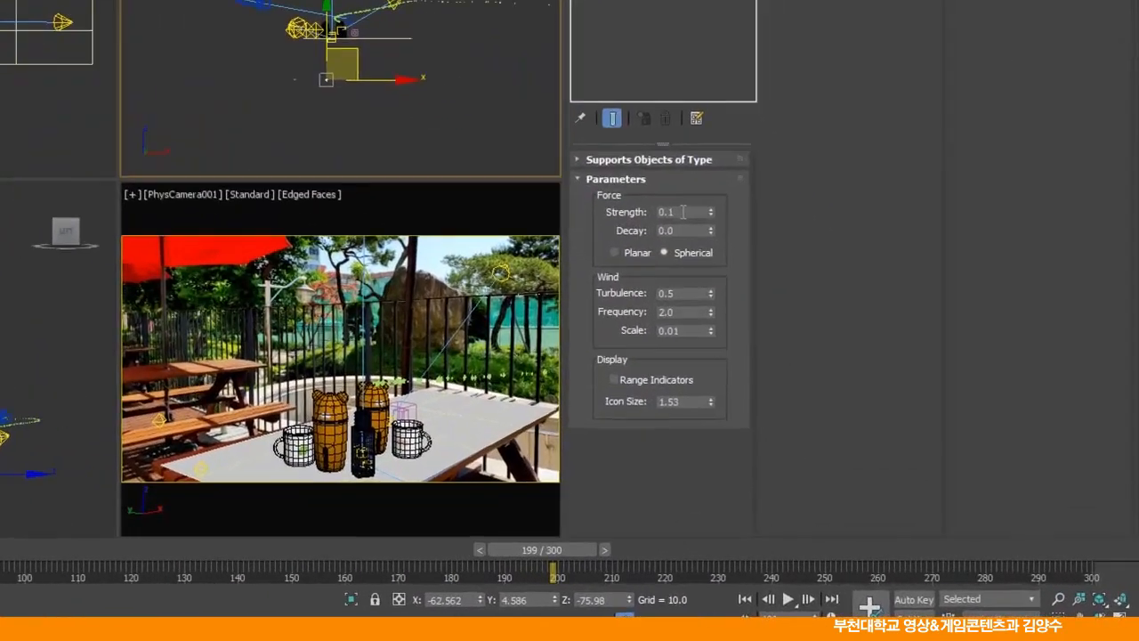
double_click(833, 336)
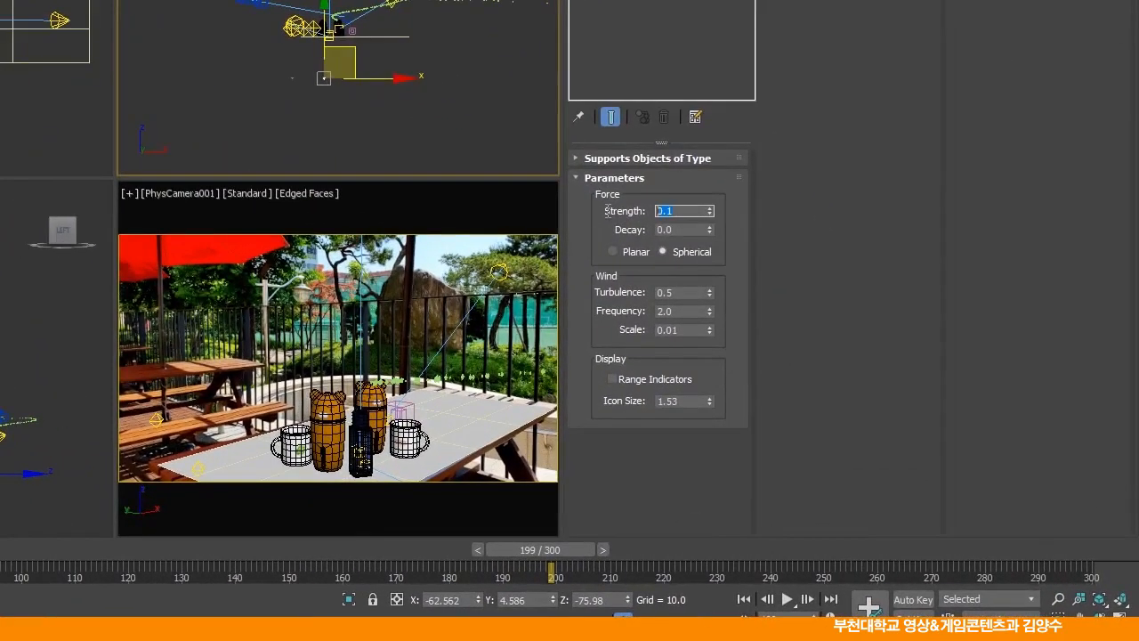
text(0.01)
key(Return)
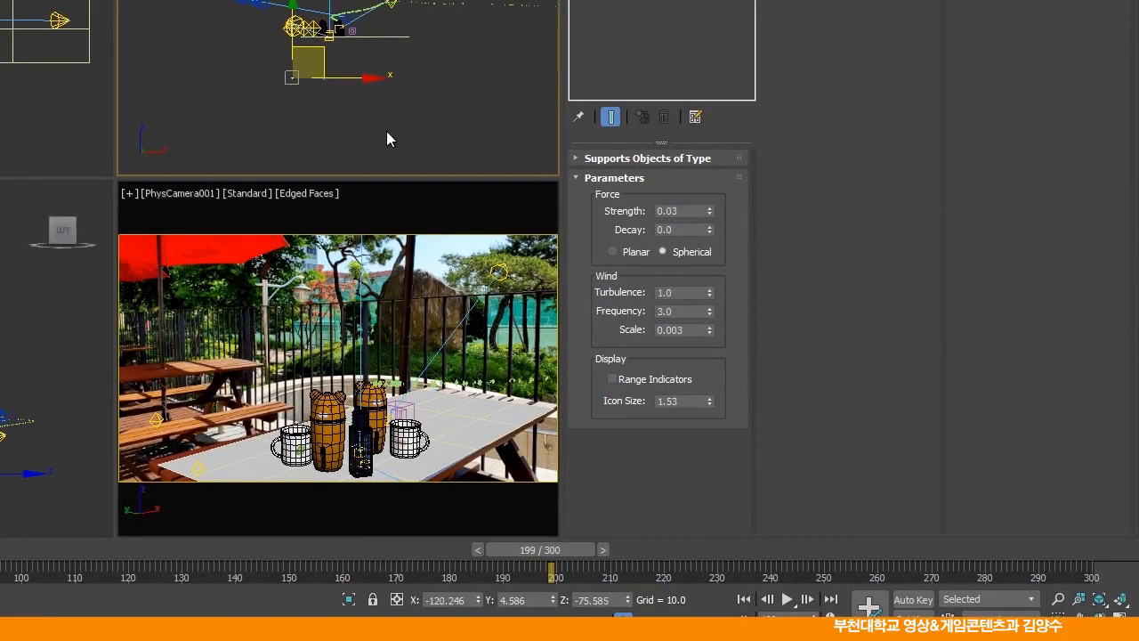
Set Wind002's turbulence to 0.2 and scrub to frame 177 to check the steam.
click(682, 294)
text(.)
text(0.2)
key(Return)
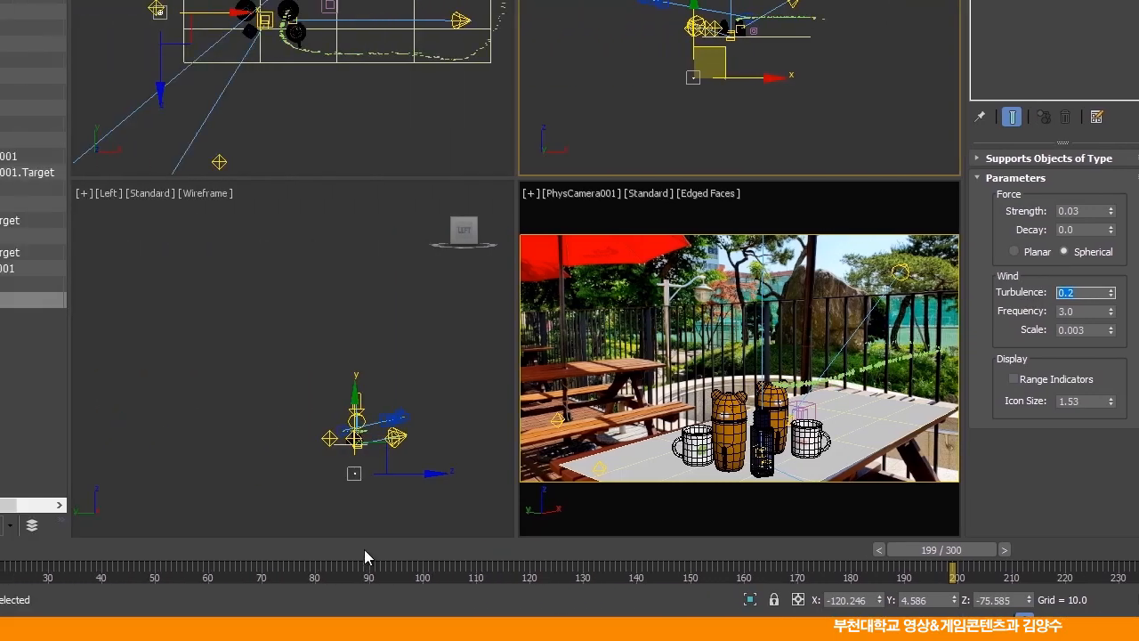
drag(30, 549, 83, 557)
drag(483, 558, 899, 549)
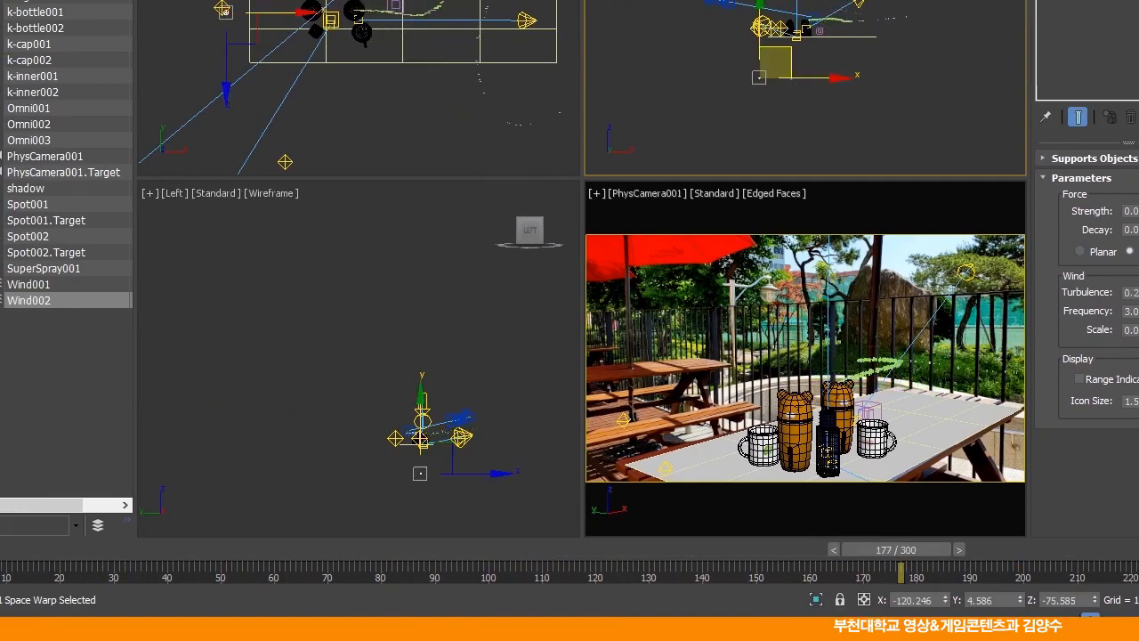
Set Wind002's frequency to 5 and scrub to frame 214 to check the steam.
text(5)
key(Return)
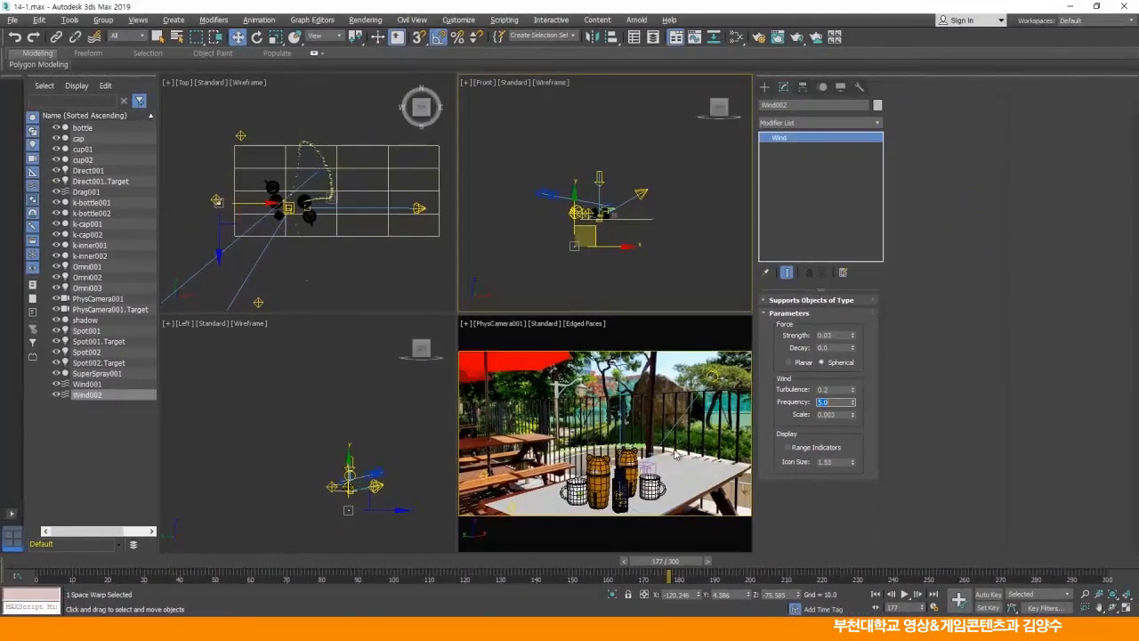
drag(408, 565, 665, 549)
drag(742, 549, 801, 561)
Move Wind002 slightly lower and closer beneath the bottles in the Front view.
key(w)
scroll(610, 245, up, 3)
middle_drag(603, 228, 622, 255)
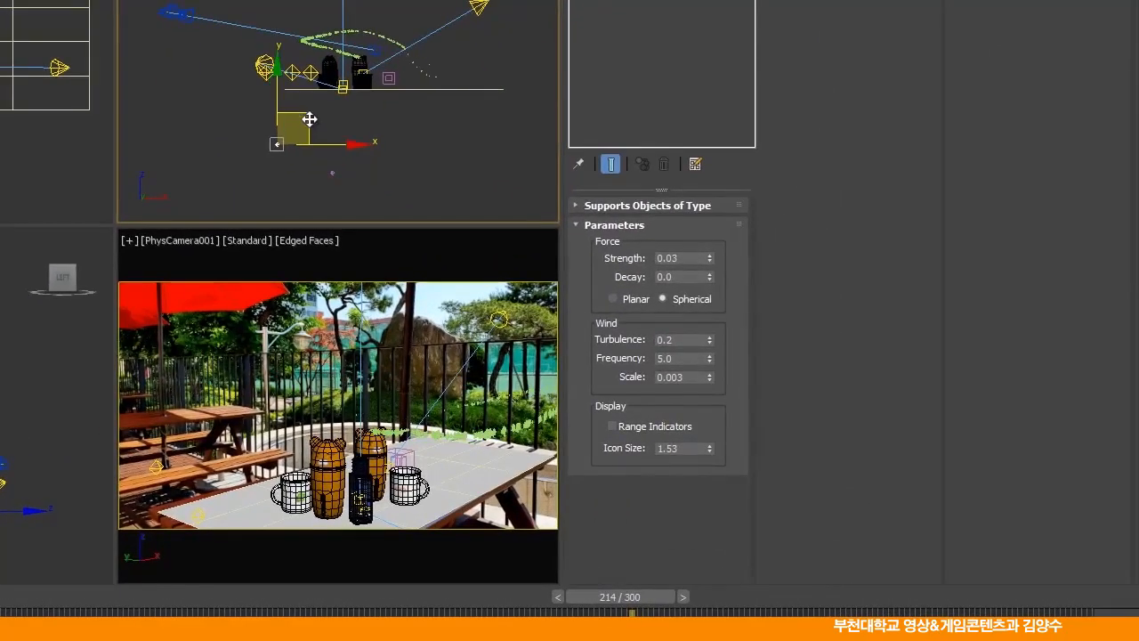
drag(309, 118, 349, 135)
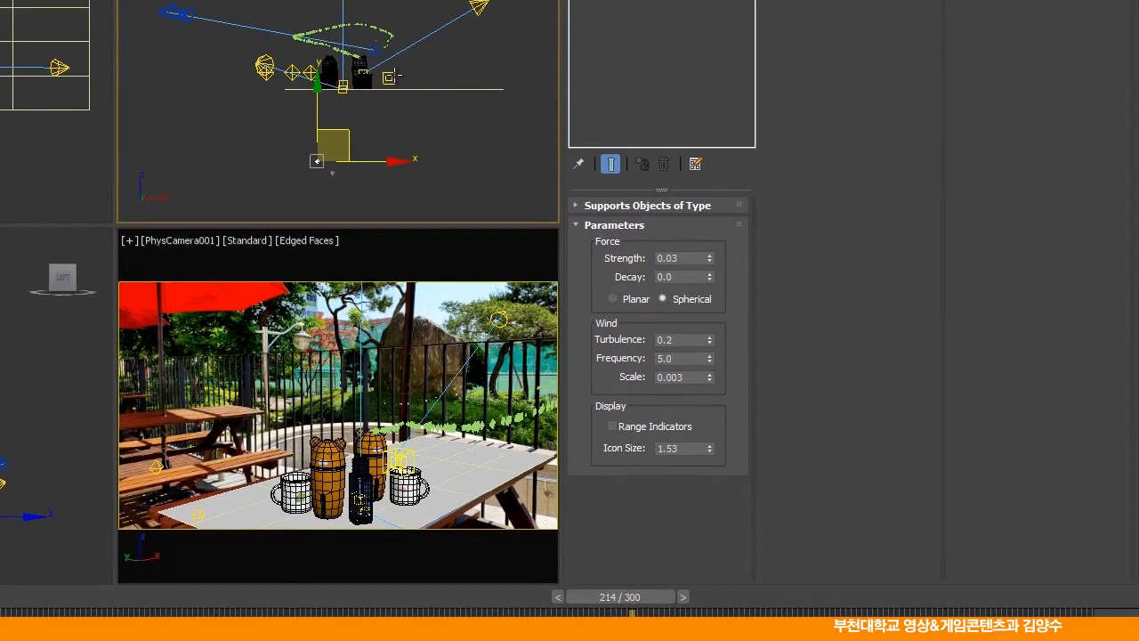
Set the Drag space warp's linear Z-axis damping to 80% and scrub to frame 177 to check.
click(392, 77)
drag(419, 65, 419, 60)
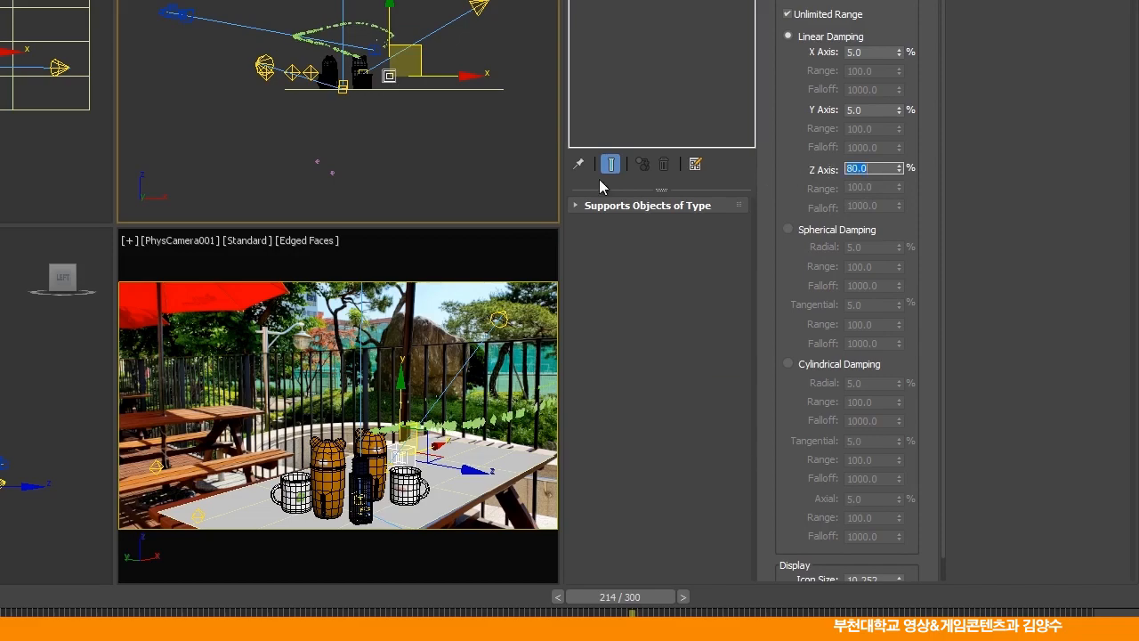
mouse_move(198, 594)
mouse_down()
mouse_move(1, 594)
mouse_move(374, 562)
mouse_move(806, 547)
mouse_move(651, 539)
mouse_up()
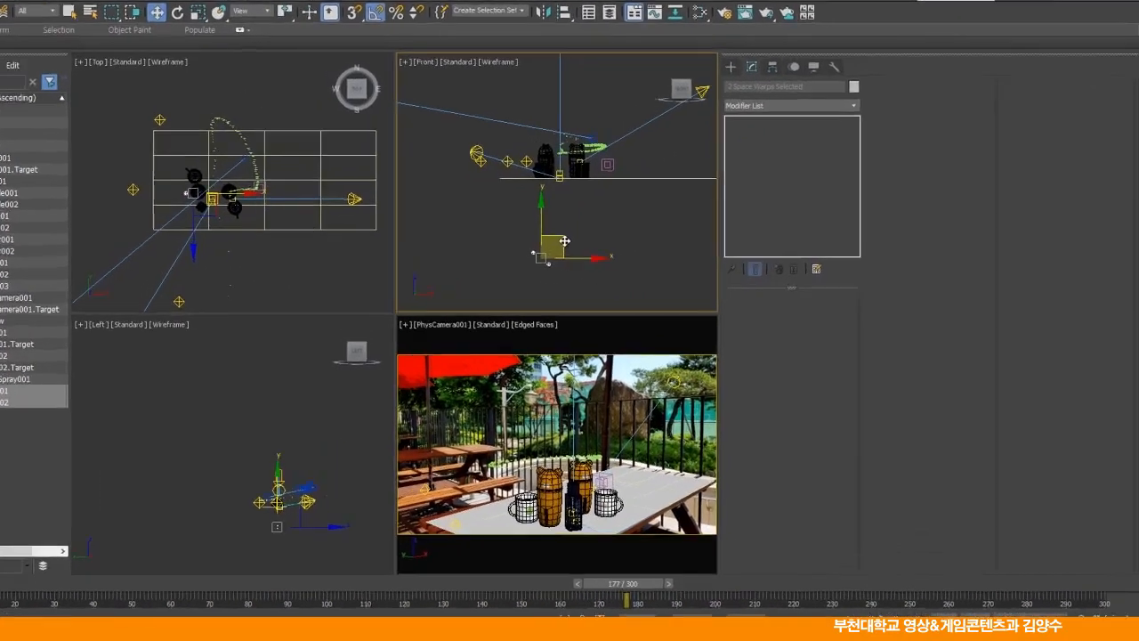
Raise both Wind space warps beneath the bottles in the Front view, placing Wind002 above and slightly left of Wind001.
drag(612, 239, 618, 205)
mouse_move(356, 152)
mouse_down()
mouse_move(402, 213)
mouse_move(403, 236)
mouse_move(407, 211)
mouse_move(386, 234)
mouse_move(386, 181)
mouse_move(366, 200)
mouse_move(386, 245)
mouse_up()
click(376, 241)
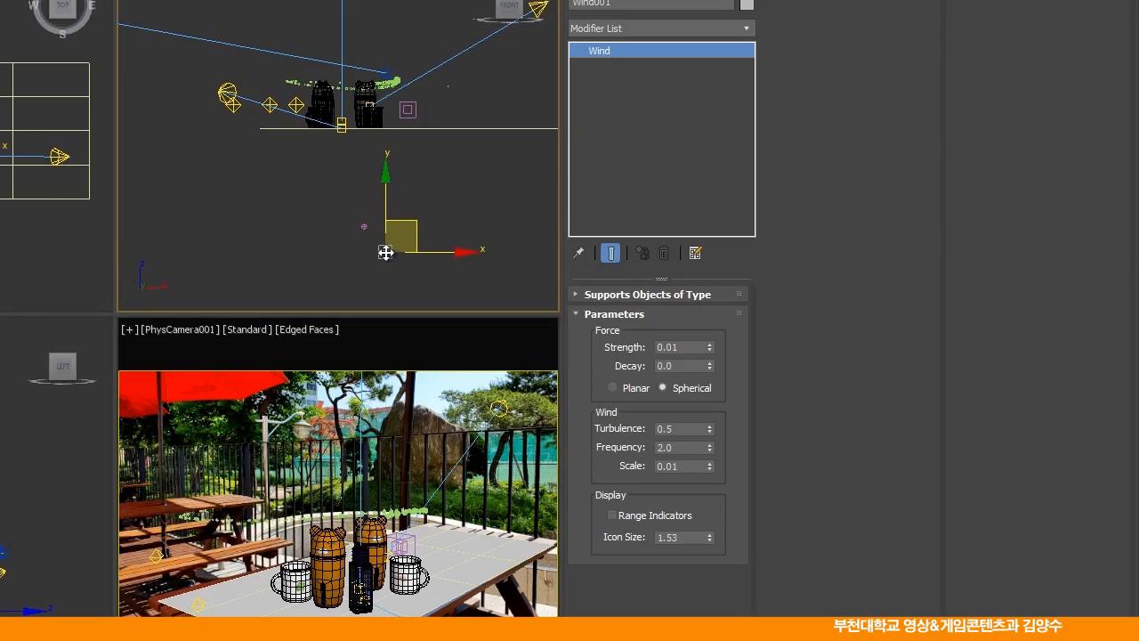
drag(365, 224, 366, 184)
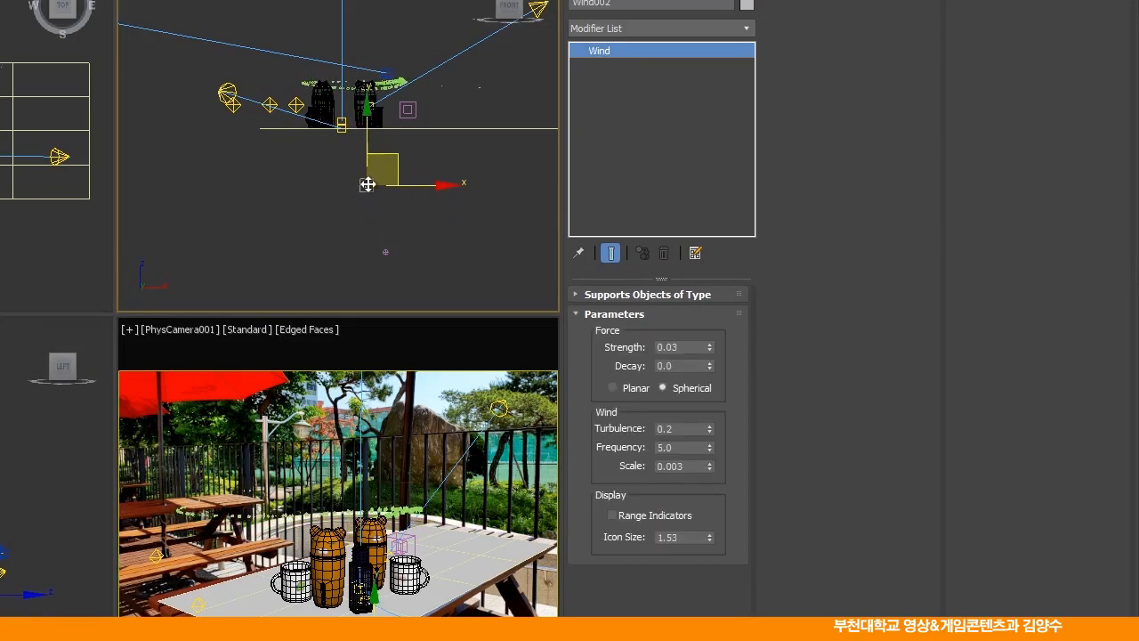
drag(387, 250, 386, 226)
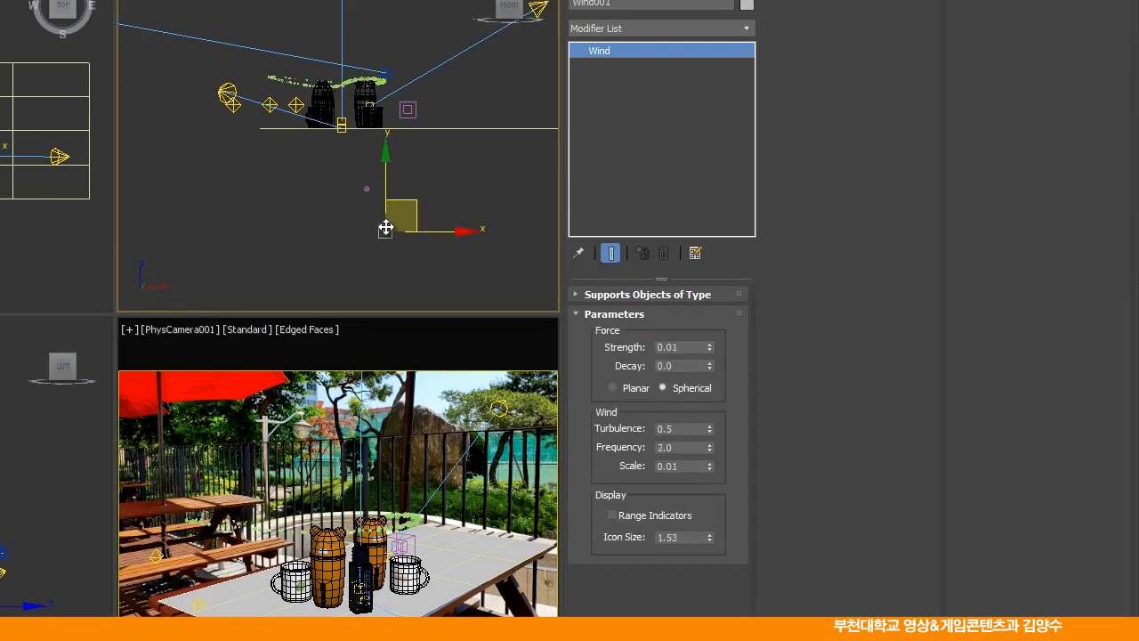
Set the Drag space warp's linear Z-axis damping to 30% and scrub to frame 212 to check.
click(410, 111)
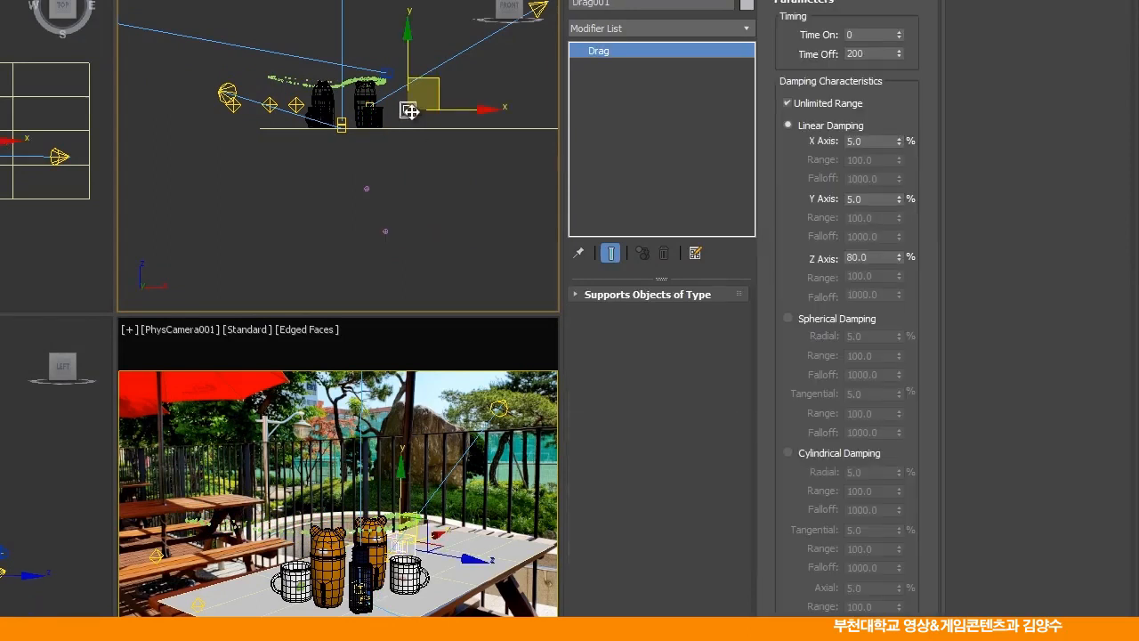
mouse_move(438, 88)
mouse_down()
mouse_move(432, 12)
mouse_move(434, 87)
mouse_up()
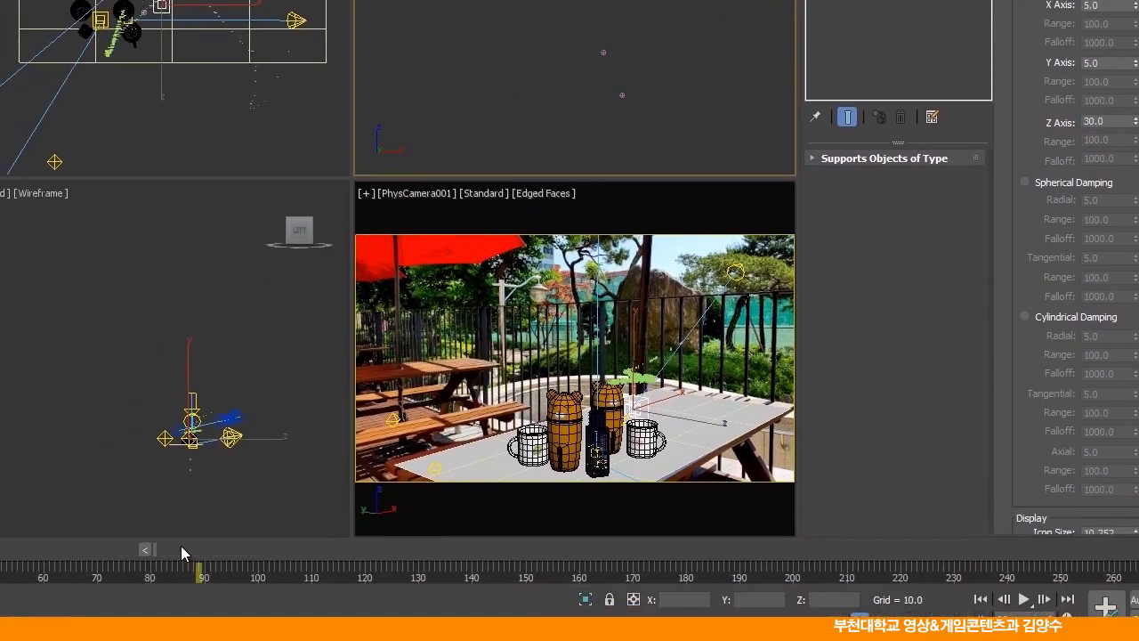
drag(180, 546, 812, 555)
Move Wind002 to just below the ground line, make it Planar with strength 0.1, and scrub to frame 278 to check.
drag(564, 56, 610, 94)
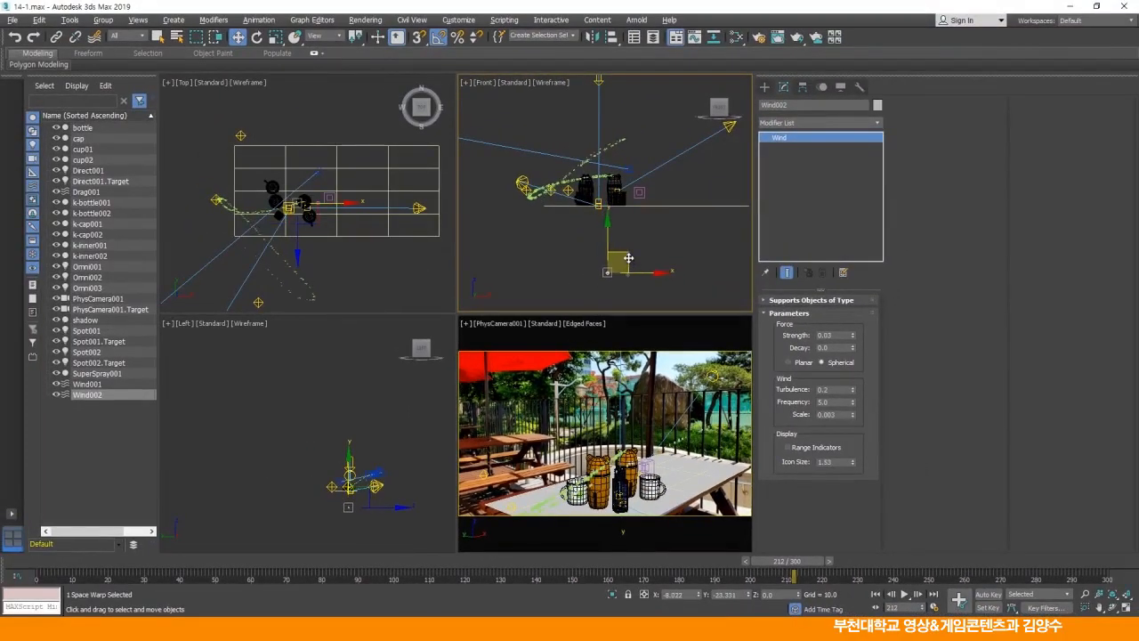
drag(628, 258, 628, 249)
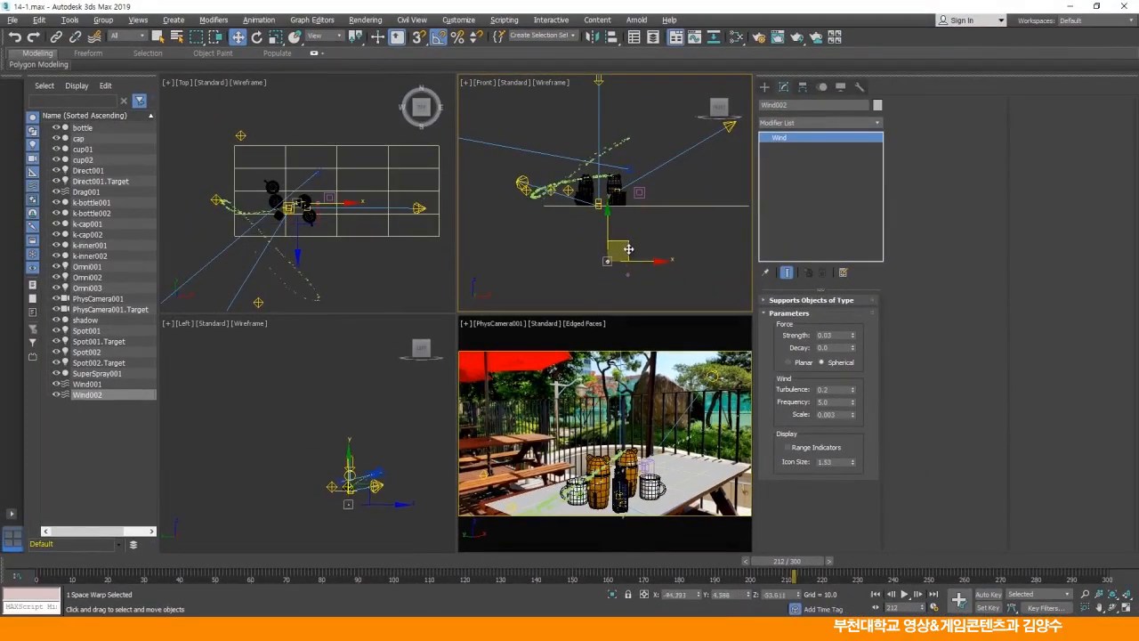
middle_drag(570, 238, 562, 241)
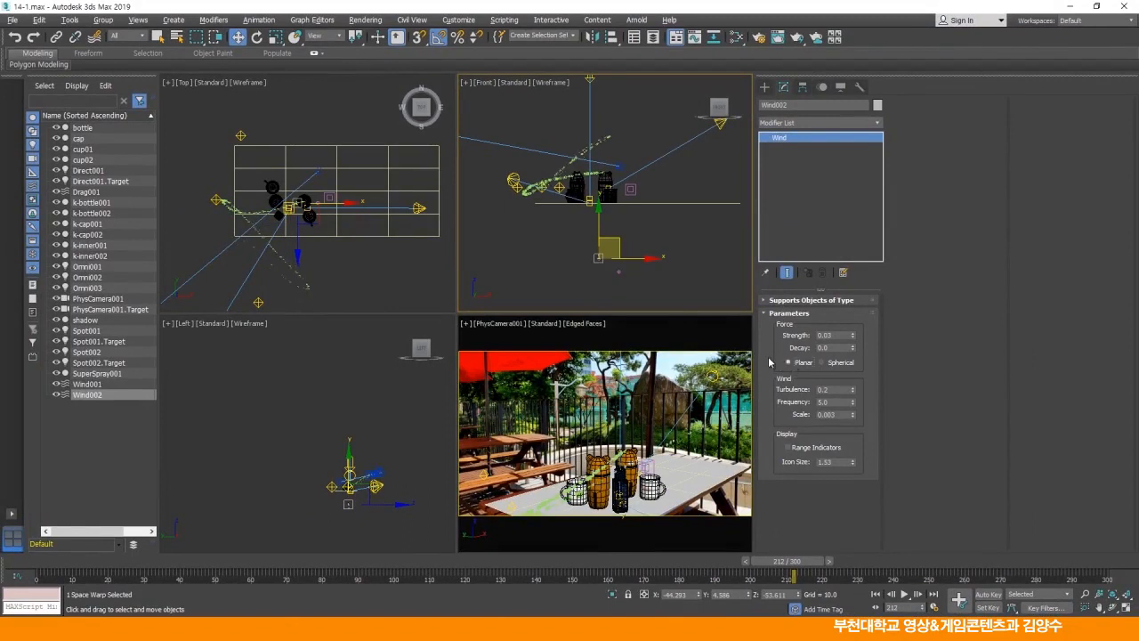
drag(617, 240, 618, 210)
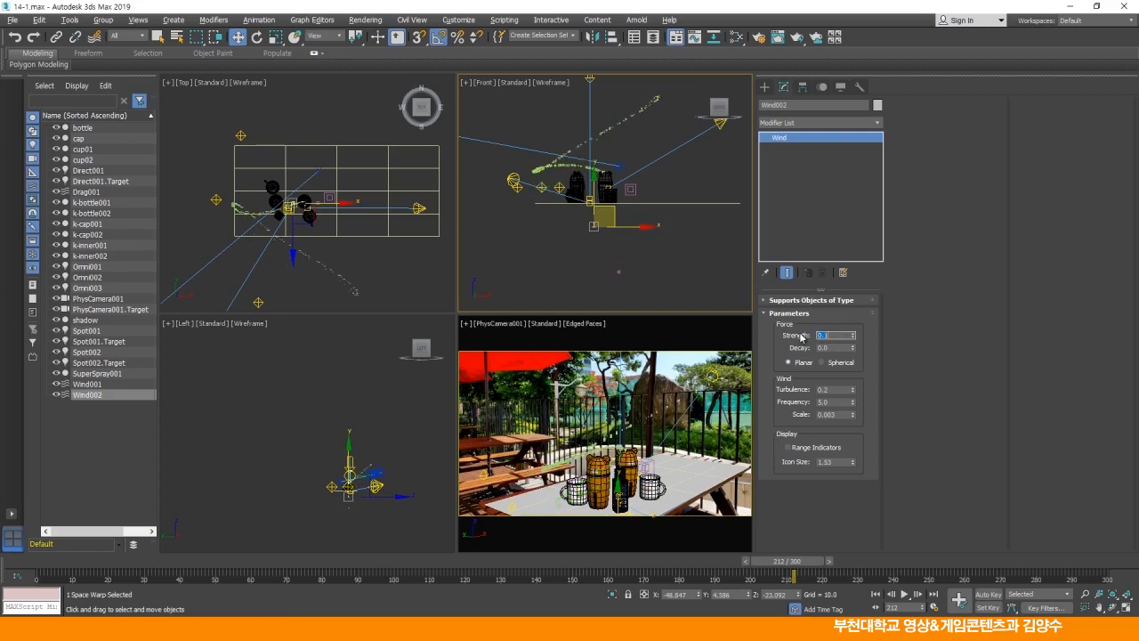
mouse_move(530, 557)
mouse_down()
mouse_move(194, 562)
mouse_move(343, 562)
mouse_move(631, 592)
mouse_move(1017, 588)
mouse_move(913, 567)
mouse_up()
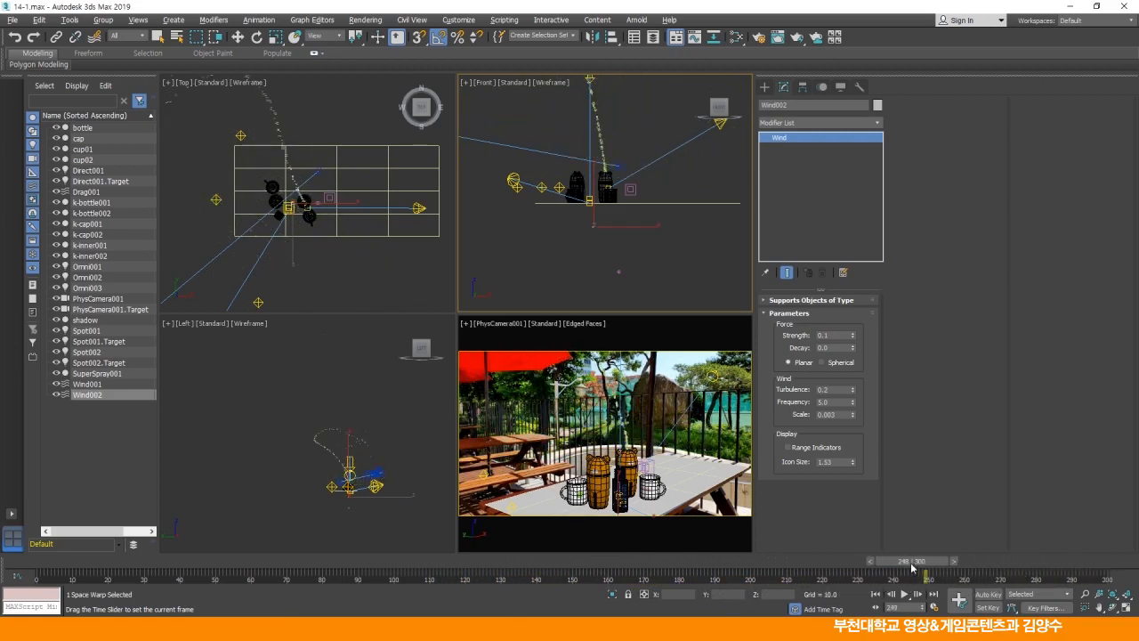
drag(989, 558, 991, 555)
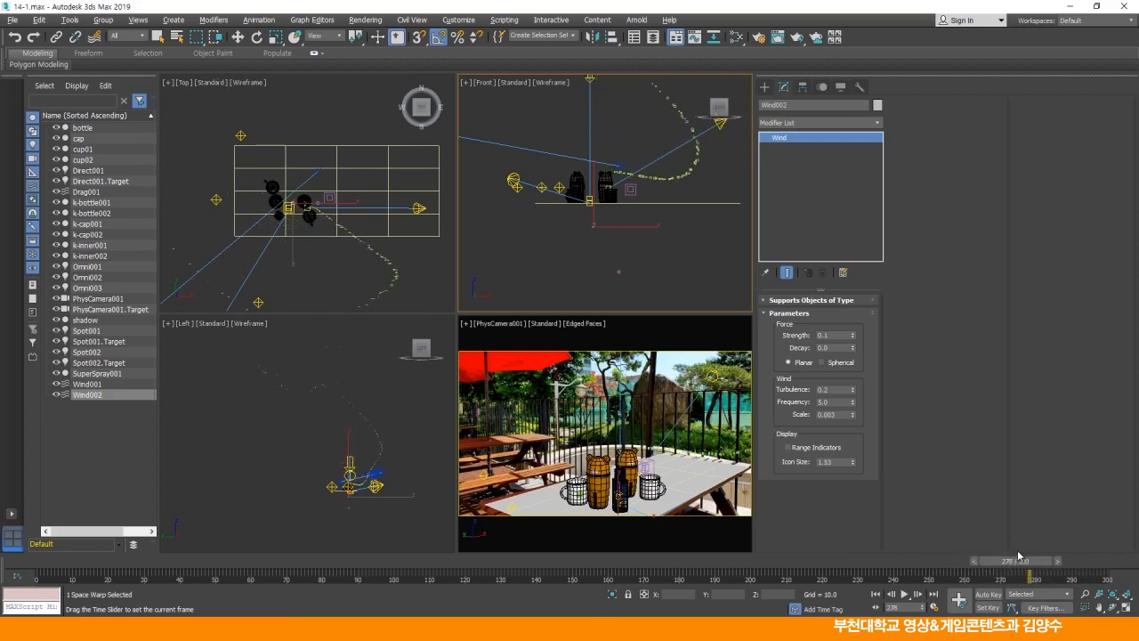
Lower the Wind001 space warp further below the ground line in the Front view and scrub to frame 193 to check.
key(w)
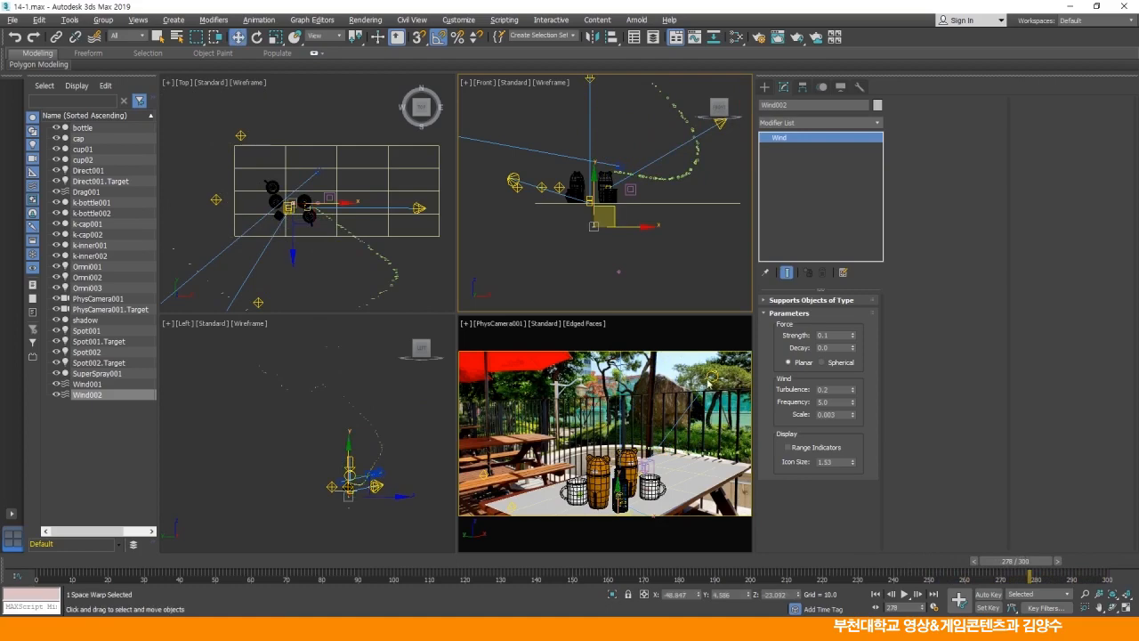
click(620, 276)
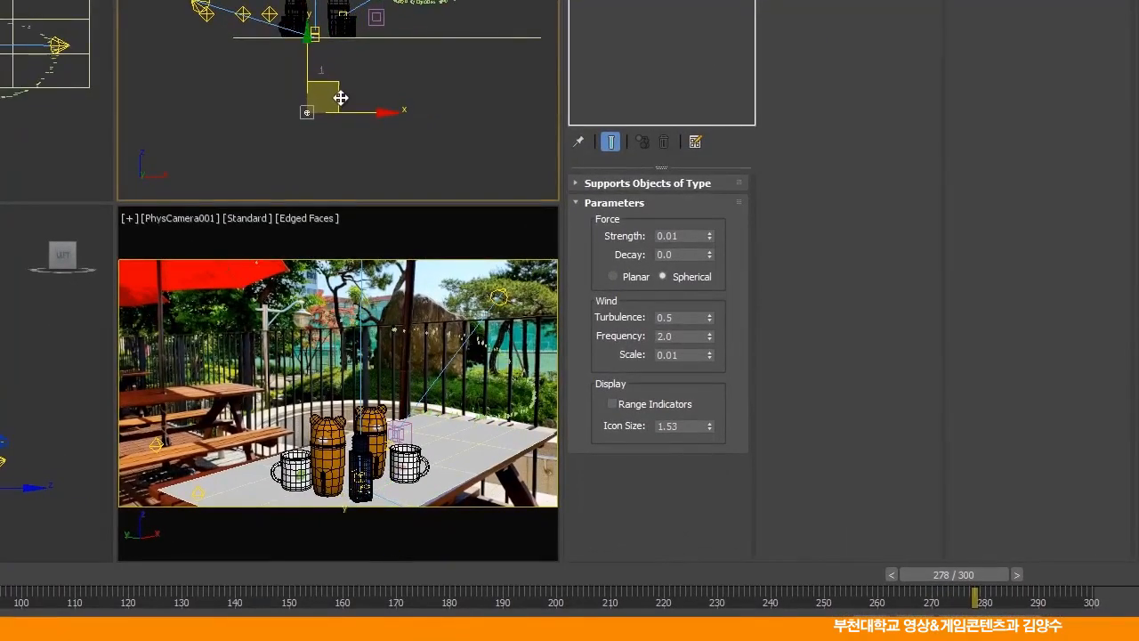
mouse_move(341, 98)
mouse_down()
mouse_move(346, 136)
mouse_move(349, 118)
mouse_move(340, 120)
mouse_up()
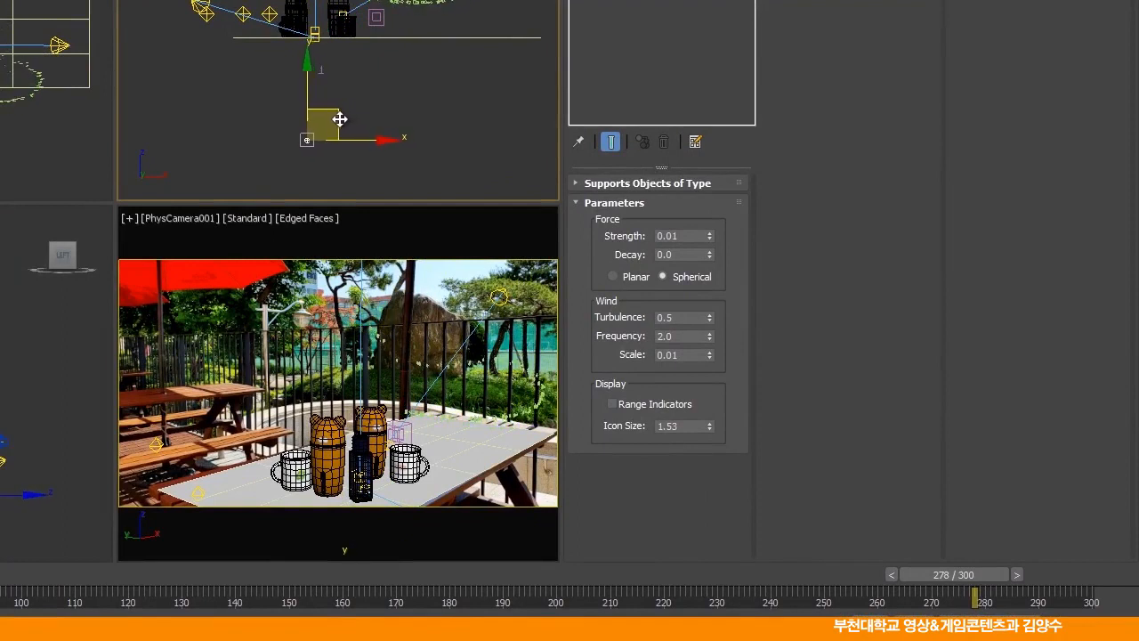
mouse_move(922, 575)
mouse_down()
mouse_move(202, 569)
mouse_move(466, 574)
mouse_up()
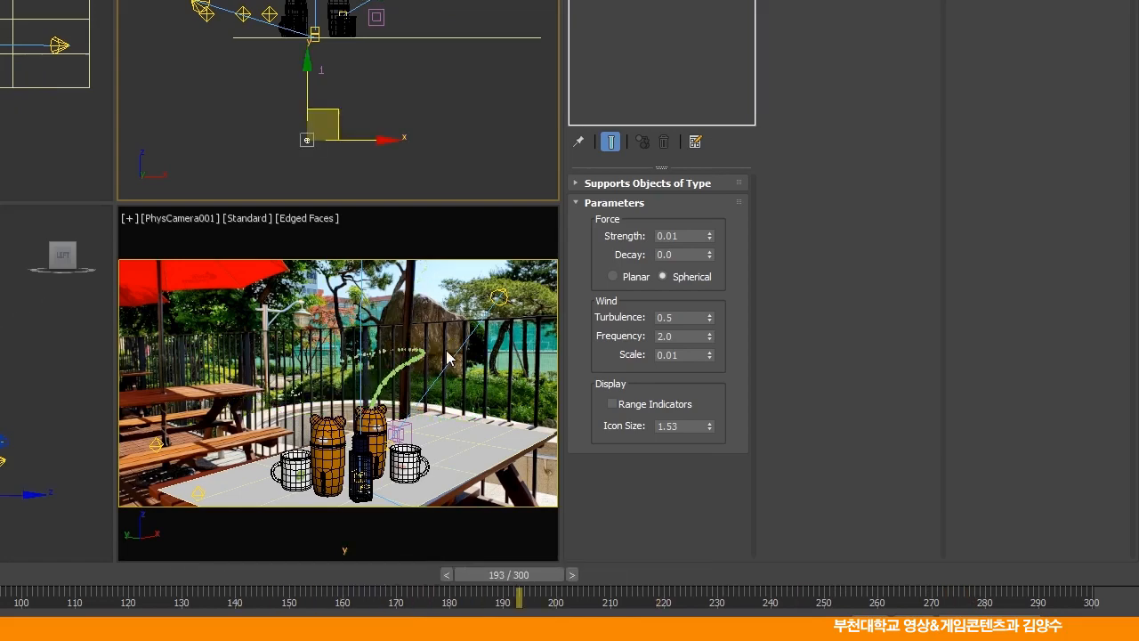
Set the Super Spray's particle size to 2.0 with 1.0% variation, and scrub to frame 213 in the maximized camera view to check.
click(412, 231)
key(alt+w)
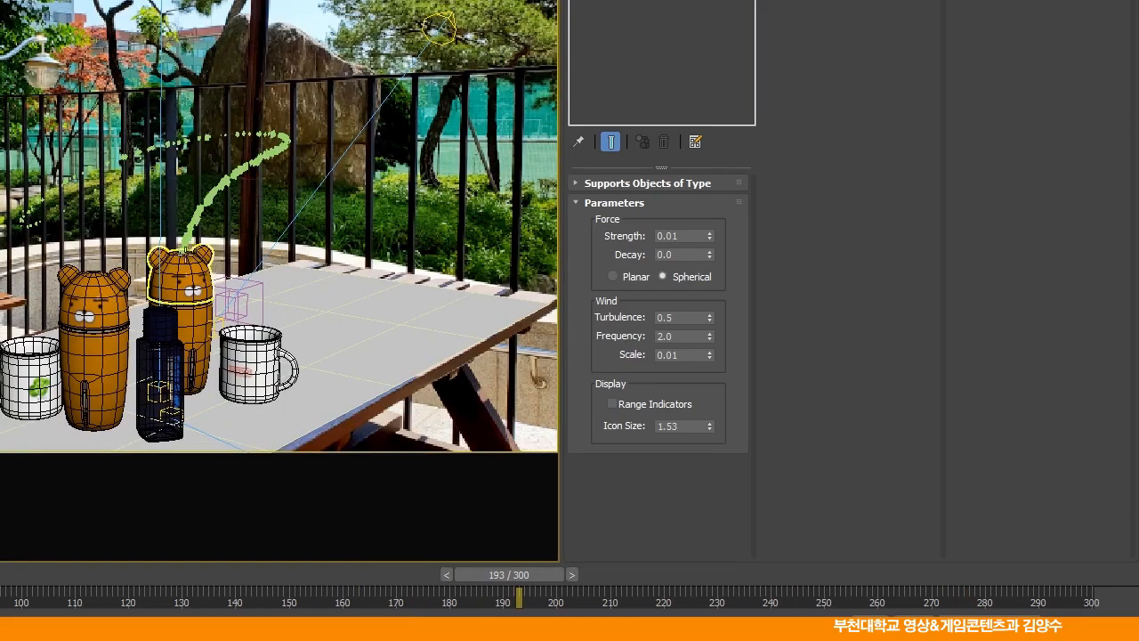
click(182, 253)
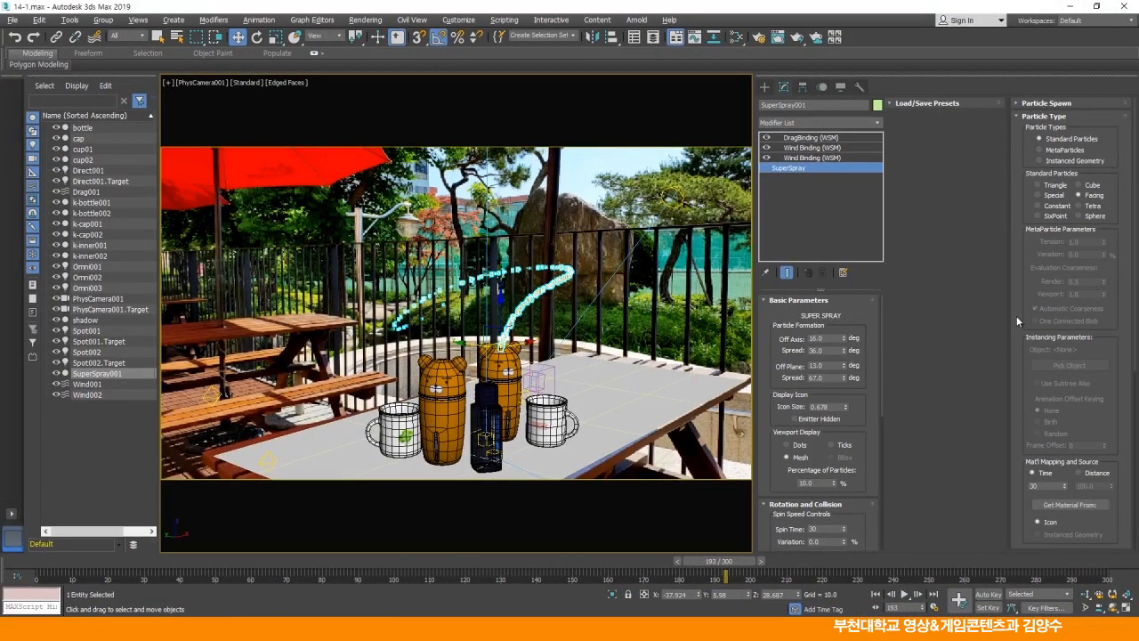
drag(1024, 408, 1018, 170)
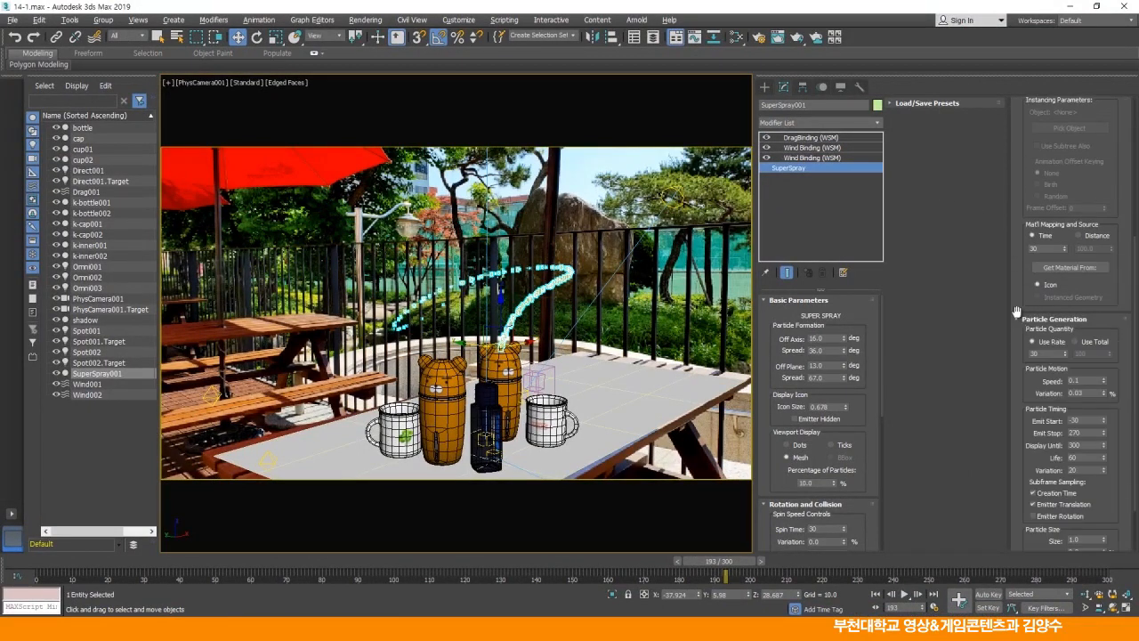
drag(1017, 312, 1004, 198)
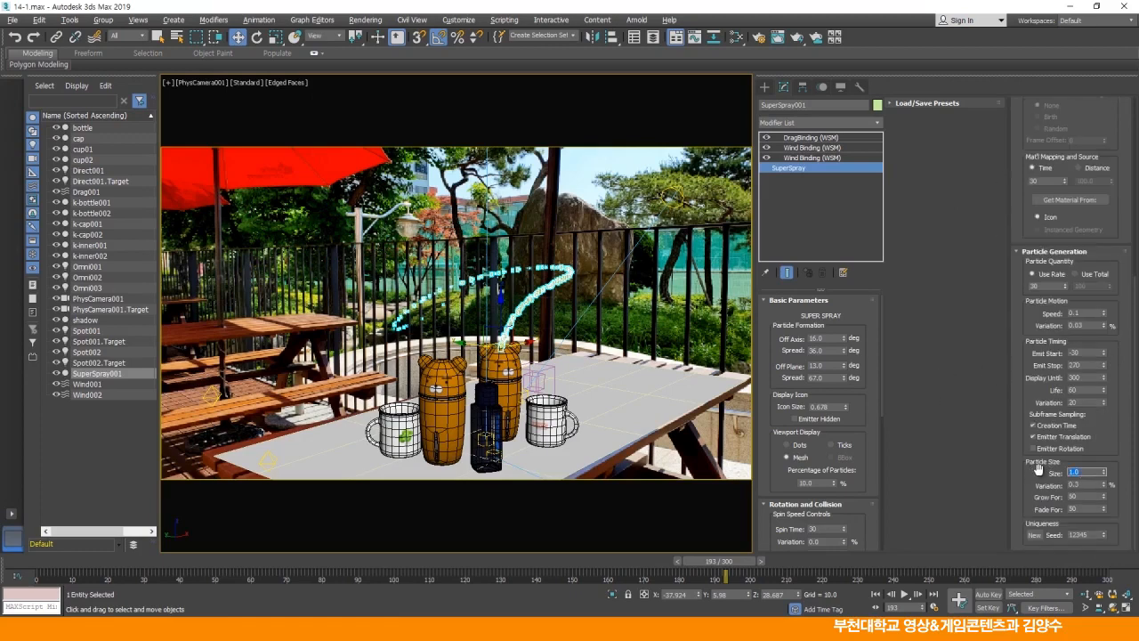
key(Return)
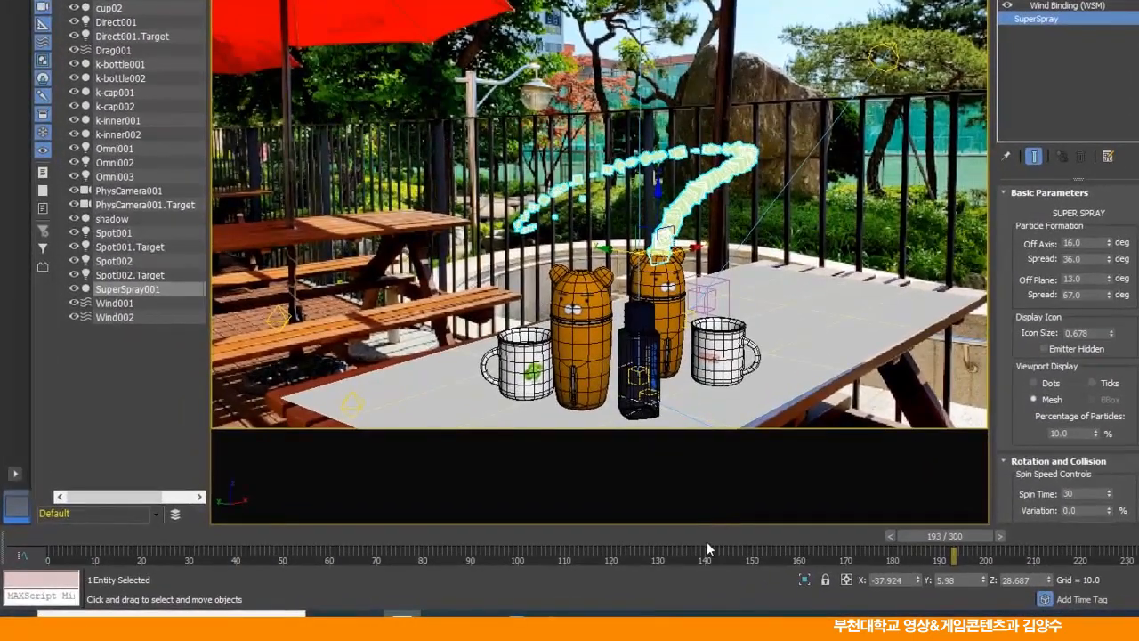
mouse_move(707, 541)
mouse_down()
mouse_move(64, 538)
mouse_move(192, 540)
mouse_move(158, 560)
mouse_move(371, 573)
mouse_move(496, 599)
mouse_move(626, 596)
mouse_move(654, 561)
mouse_move(795, 561)
mouse_up()
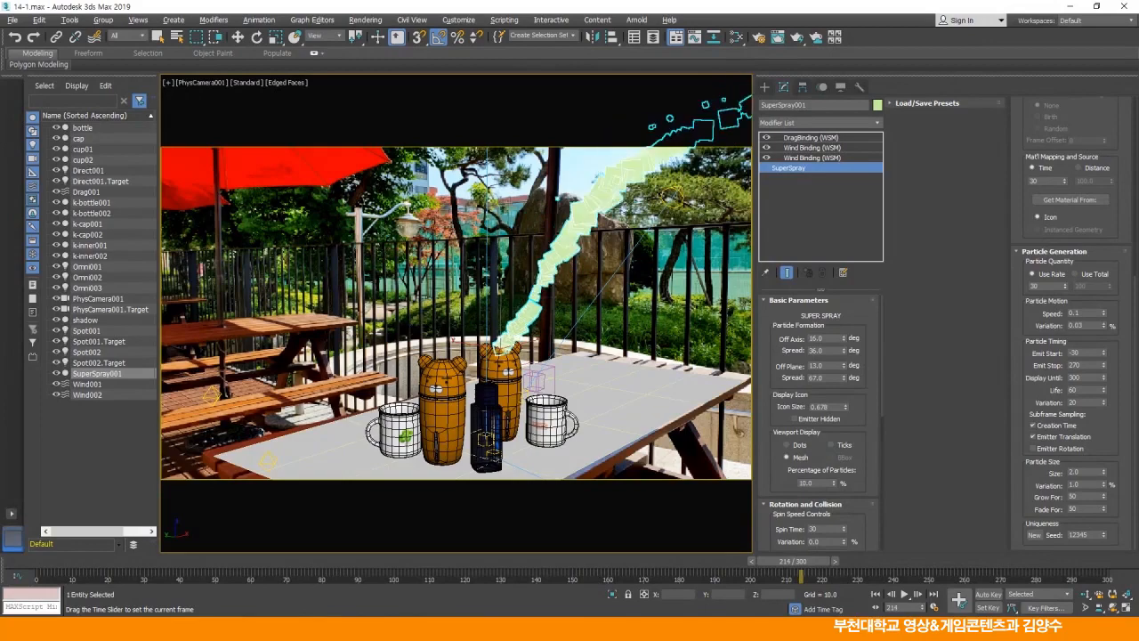
key(w)
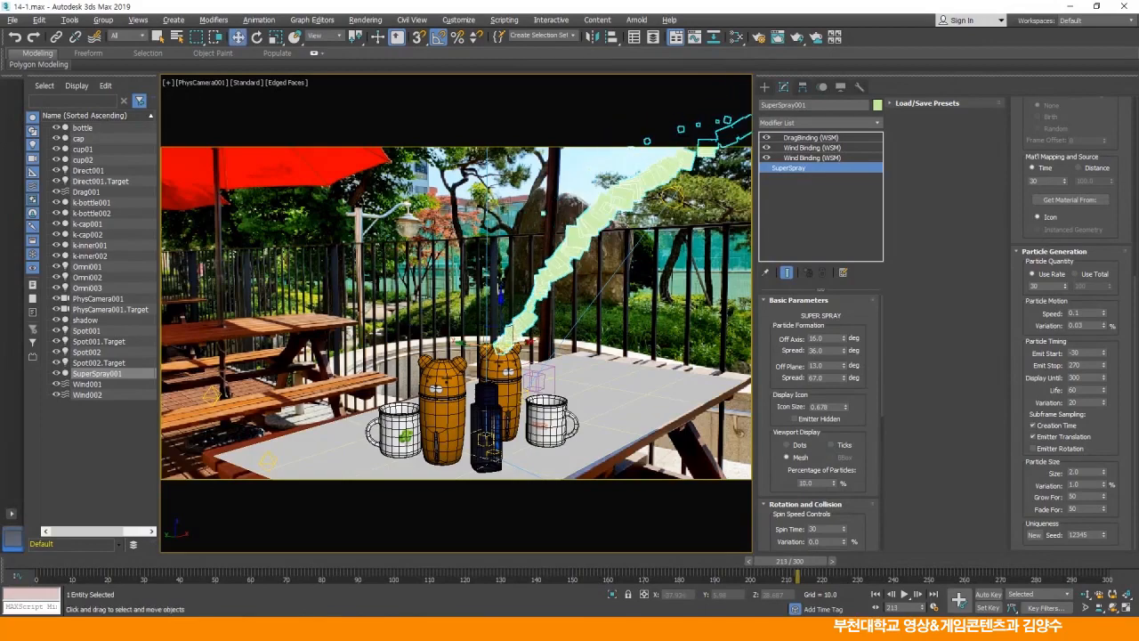
Set the Super Spray's particle Grow For to 50 and Fade For to 30, and scrub from frame 0 to 236 to check.
key(alt+w)
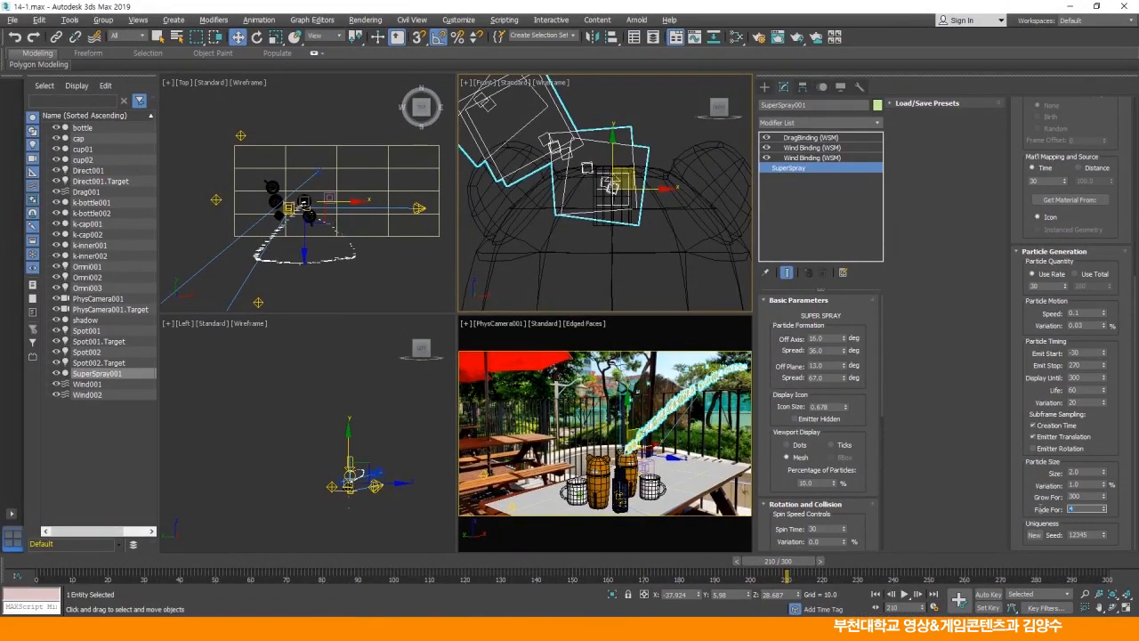
text(0)
key(Return)
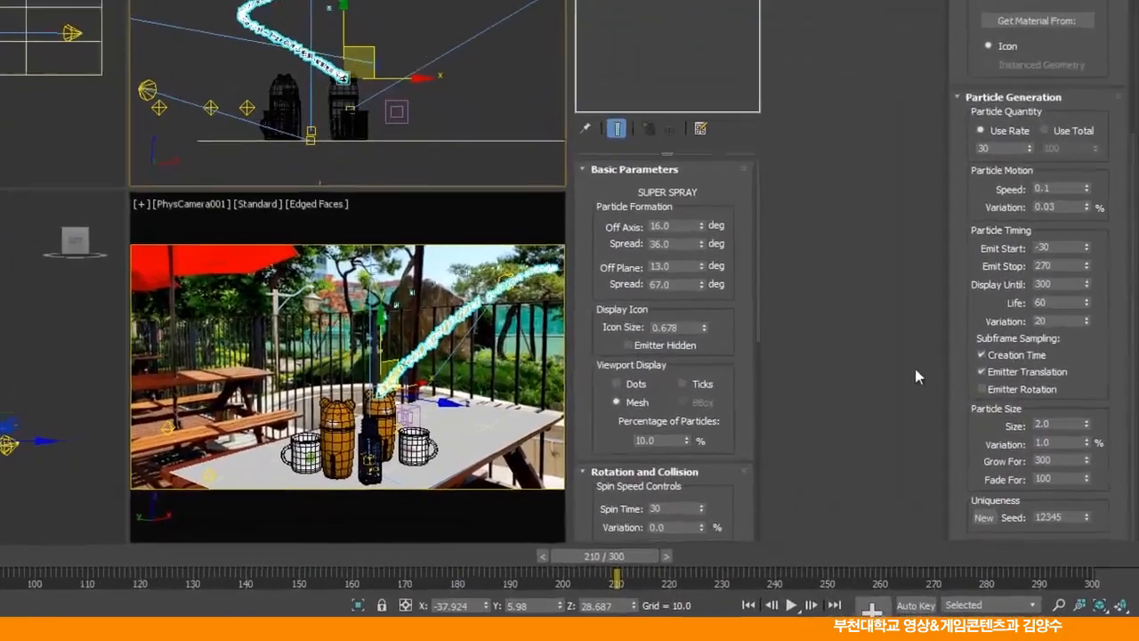
click(1036, 481)
text(20)
key(Return)
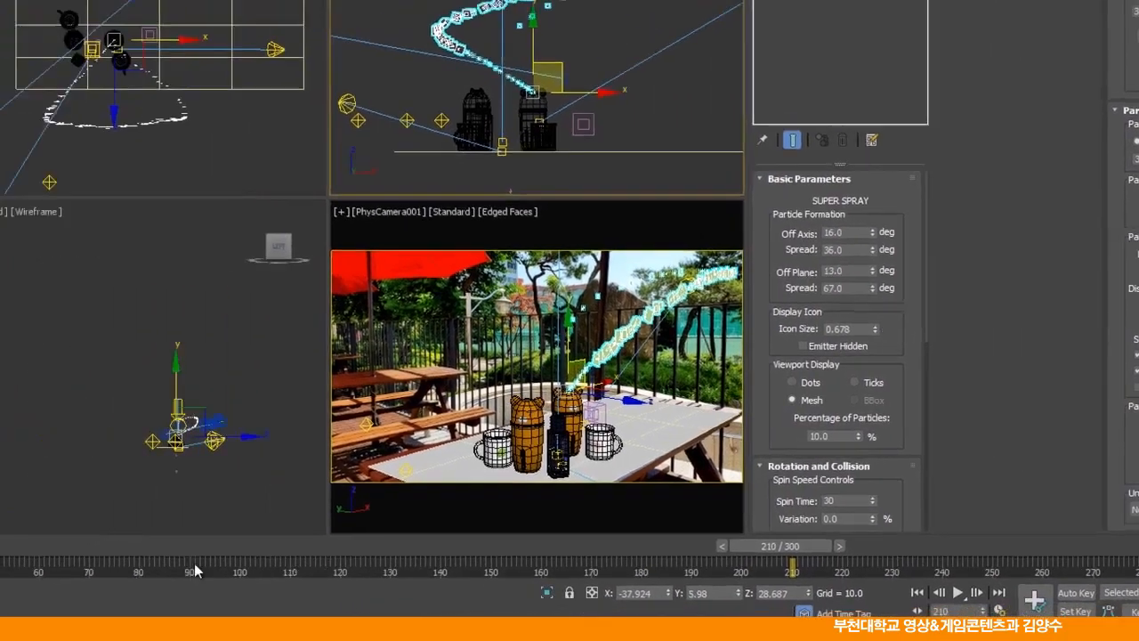
drag(615, 570, 0, 571)
drag(249, 549, 653, 569)
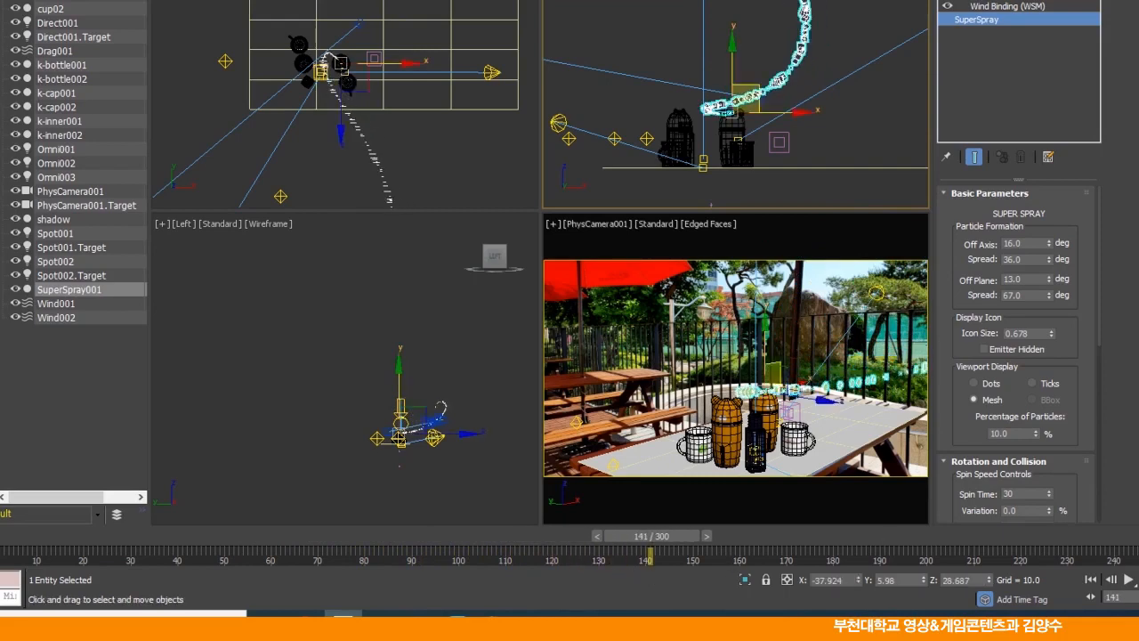
mouse_move(600, 540)
mouse_down()
mouse_move(614, 539)
mouse_move(222, 539)
mouse_move(677, 539)
mouse_move(719, 571)
mouse_move(776, 584)
mouse_move(1008, 594)
mouse_move(1071, 583)
mouse_up()
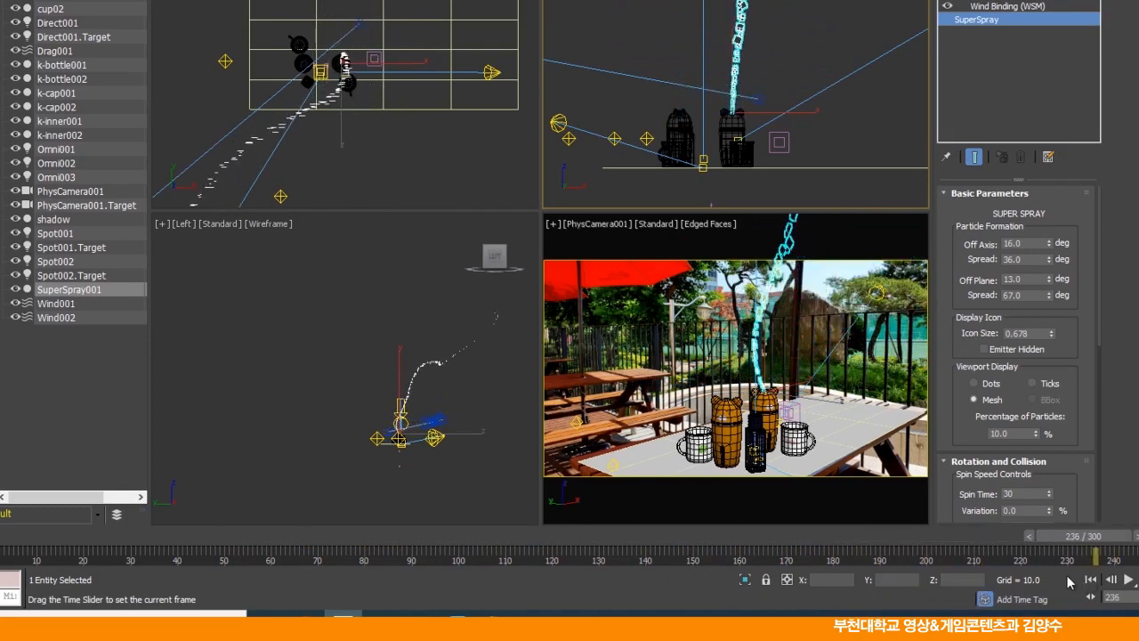
Set the Drag space warp's Time Off to 300 and scrub to frame 281 to check.
click(780, 142)
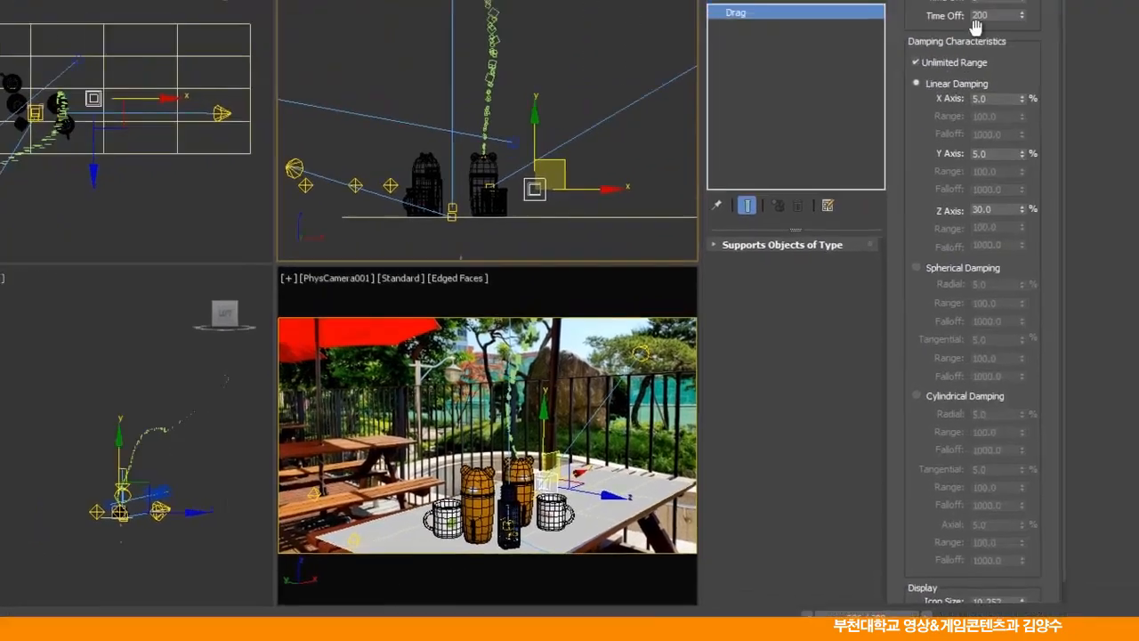
double_click(1138, 0)
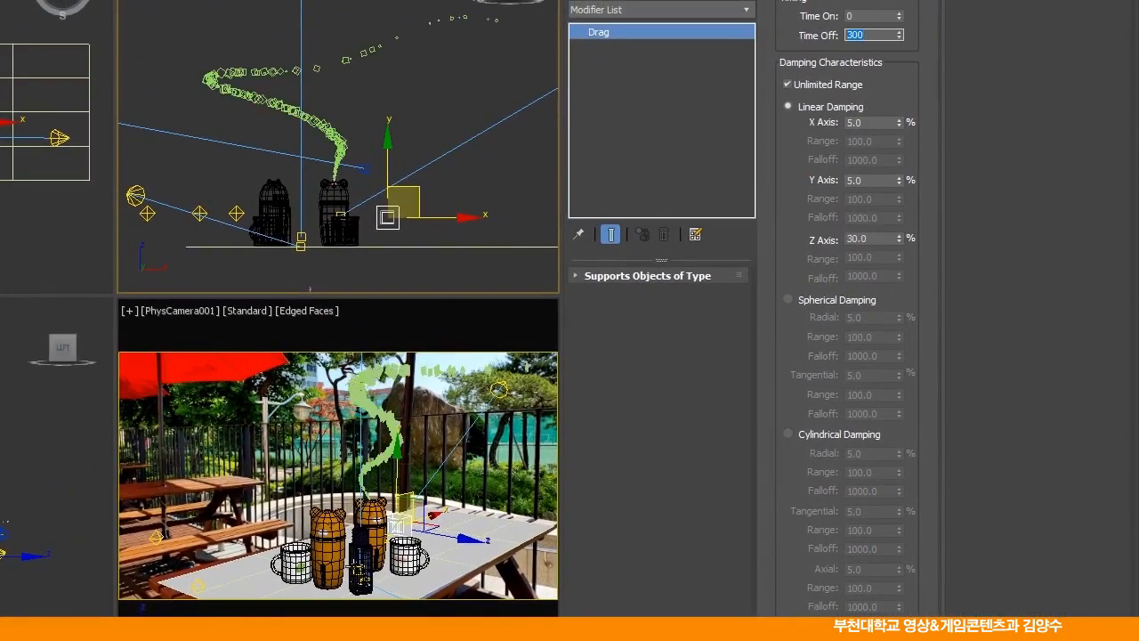
drag(427, 574, 1004, 554)
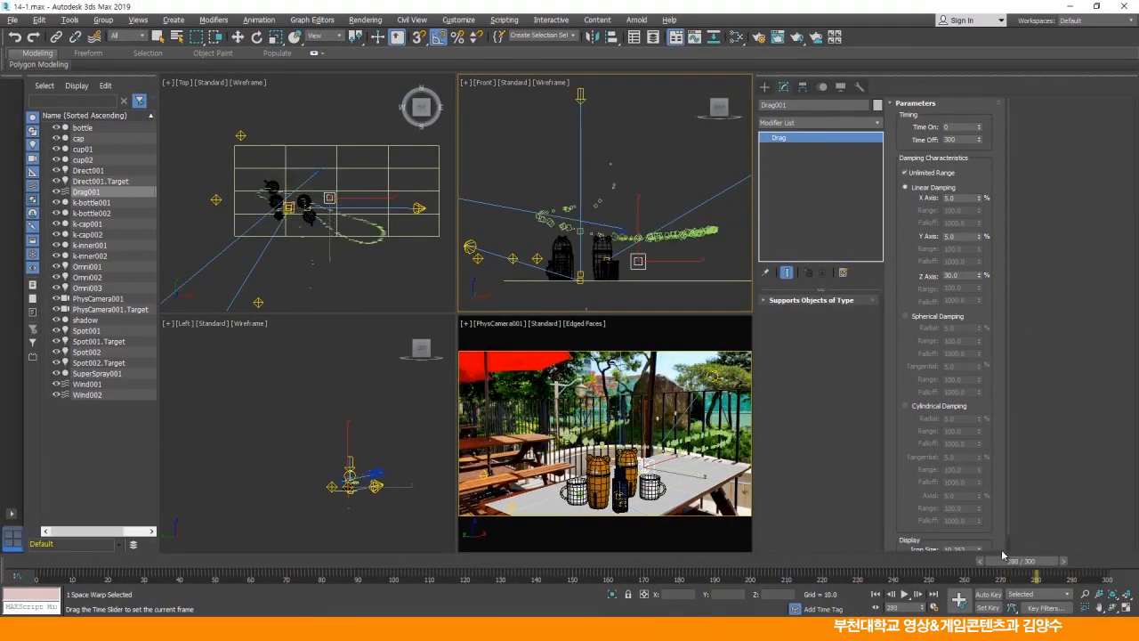
key(w)
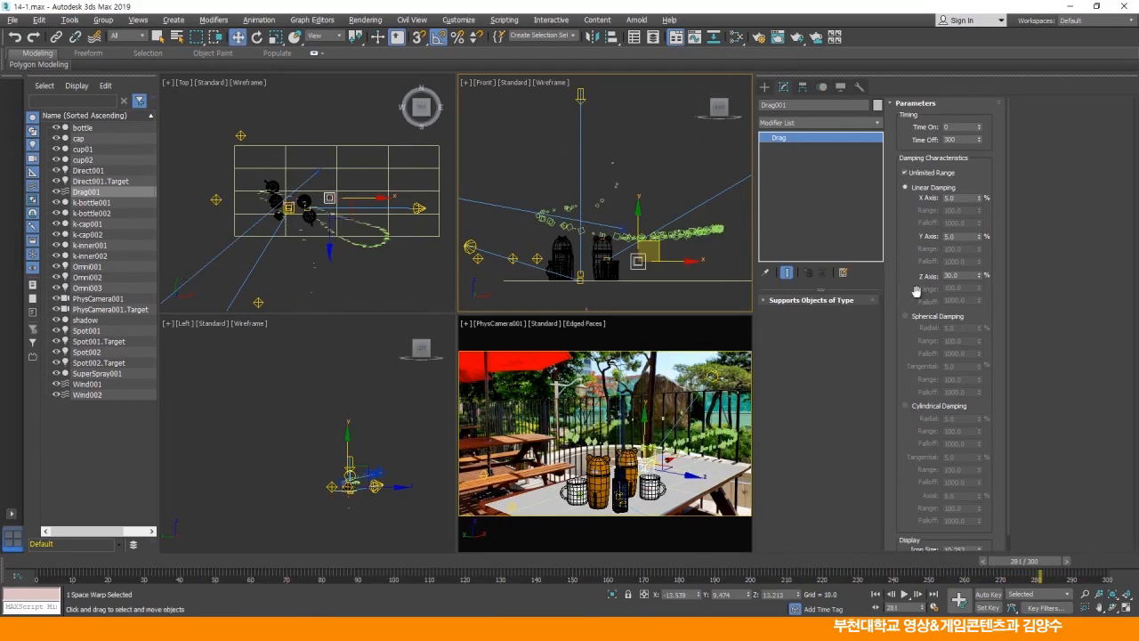
Return to frame 0, set the Drag space warp's Time On to -30, and scrub through the animation to check.
drag(1023, 561, 1, 574)
double_click(946, 127)
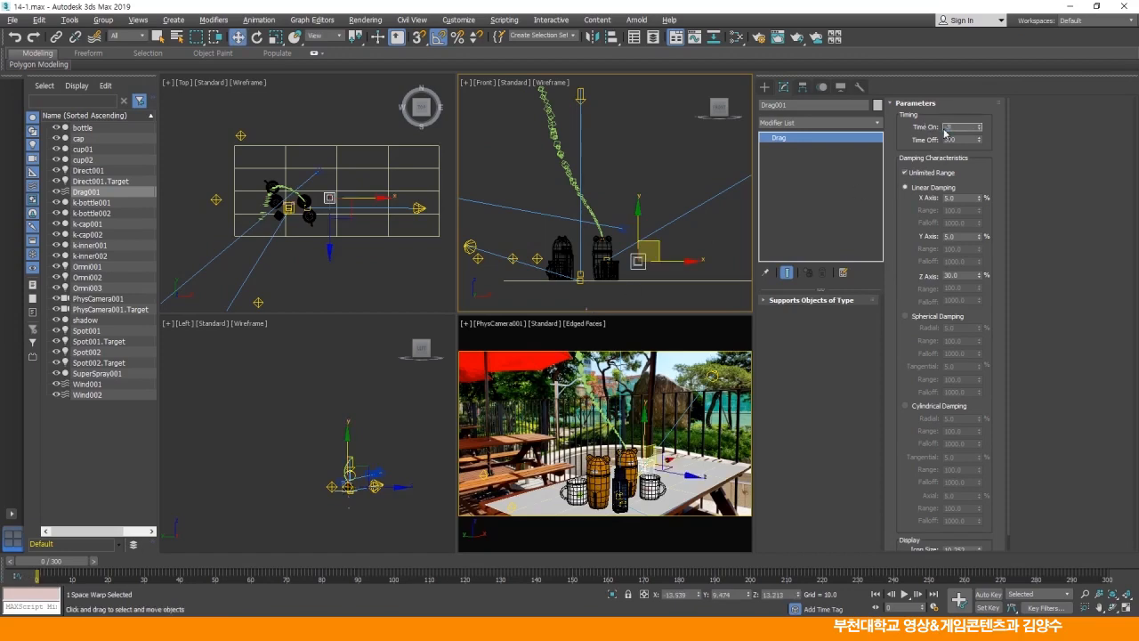
text(-30)
key(Return)
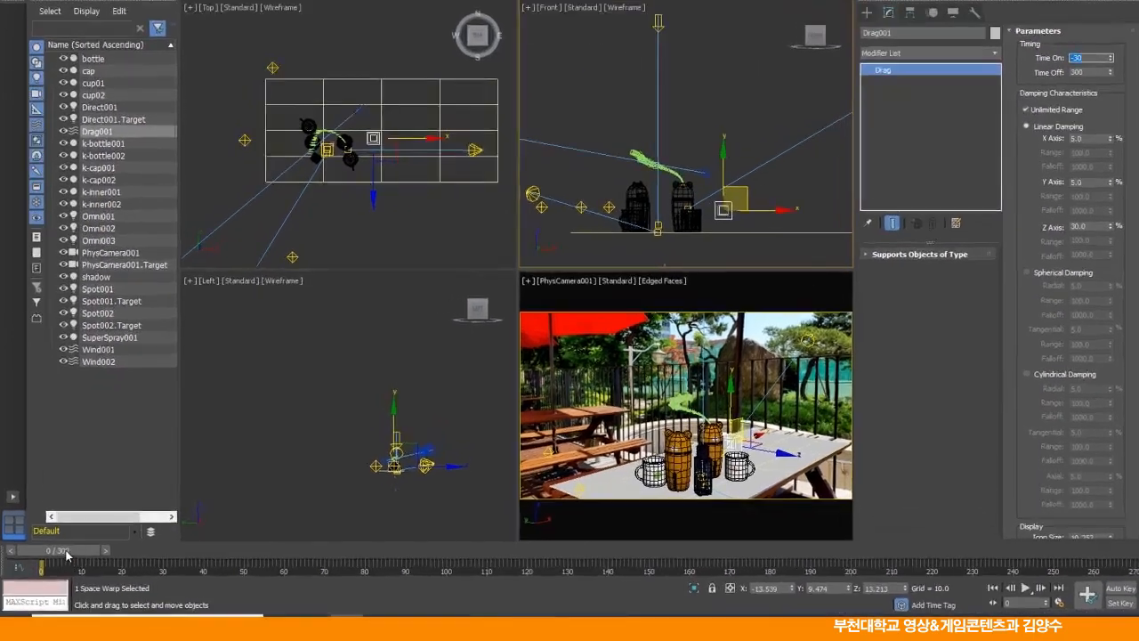
drag(67, 555, 233, 563)
drag(307, 538, 1011, 575)
key(w)
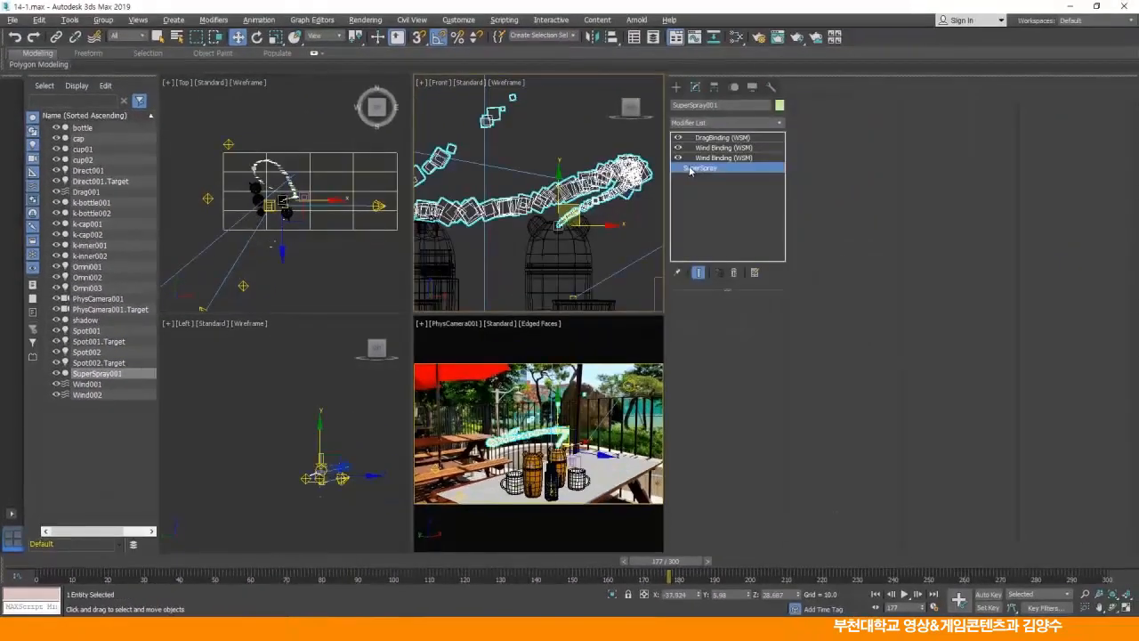
Examine the Super Spray's particle generation settings and the shape of its trail above the bear bottle in the Front view.
click(690, 169)
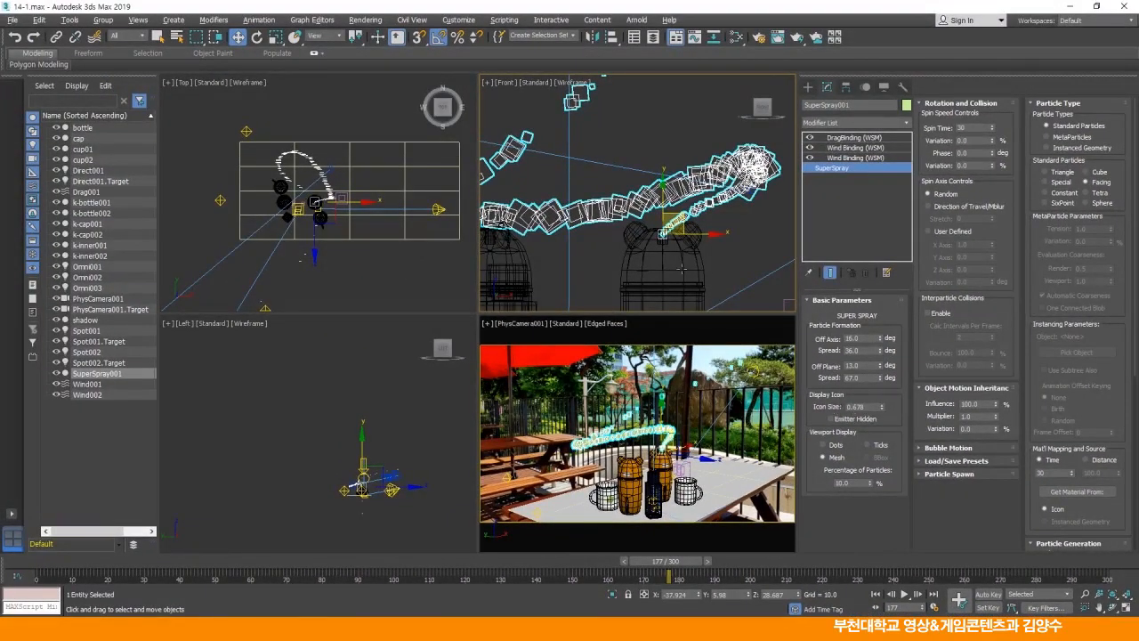
scroll(641, 227, up, 5)
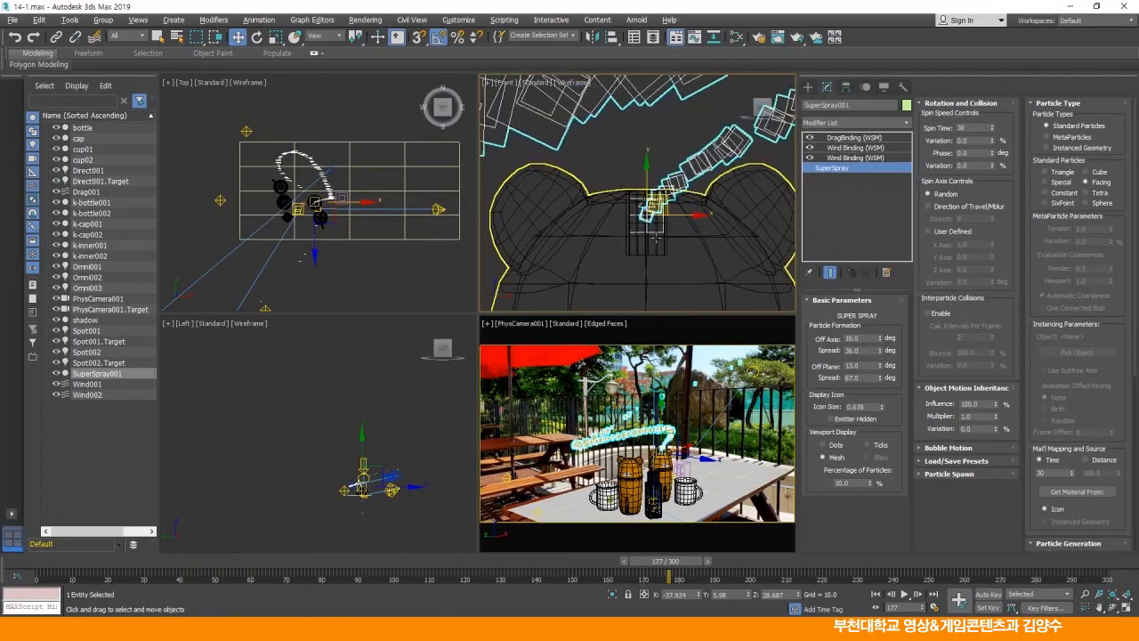
scroll(648, 225, down, 5)
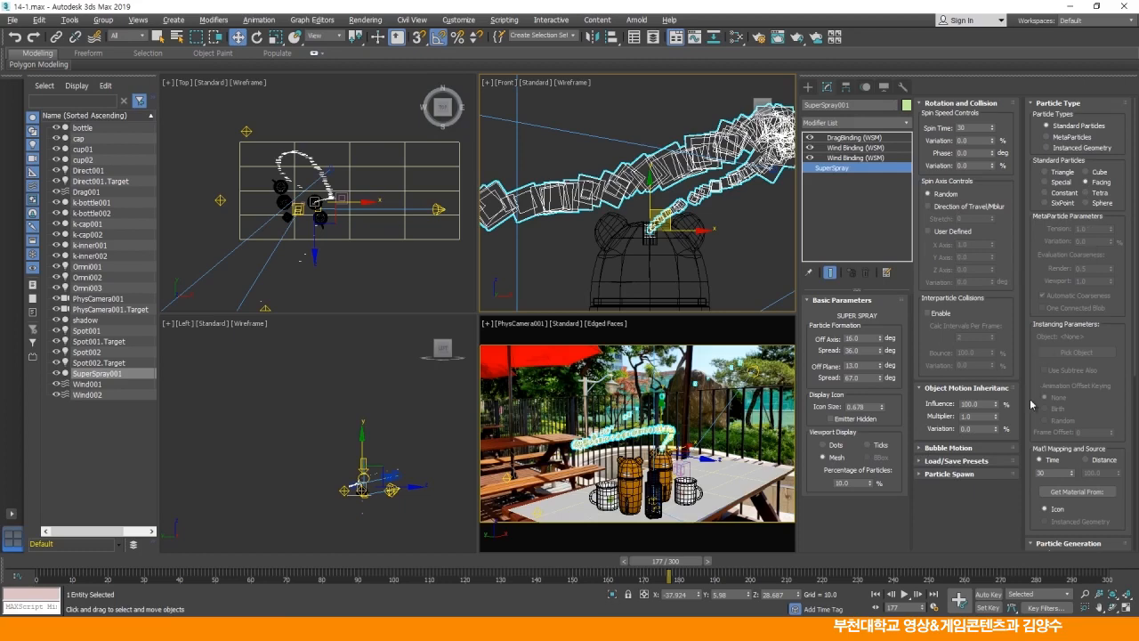
drag(1036, 397, 1045, 127)
drag(1037, 249, 1037, 182)
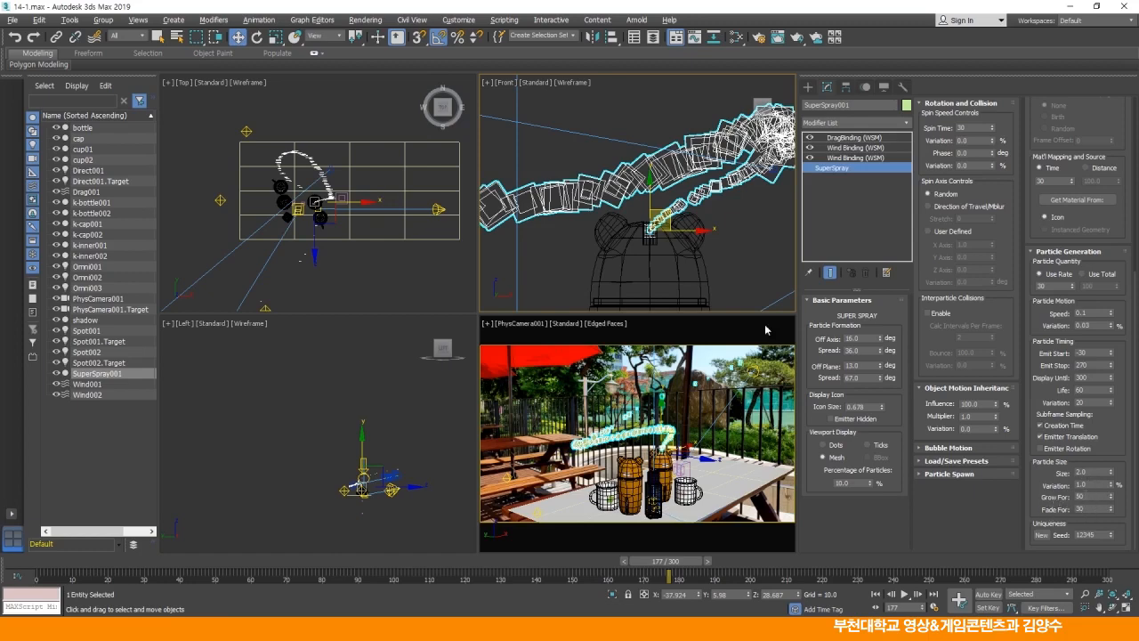
scroll(599, 205, up, 3)
scroll(649, 205, down, 5)
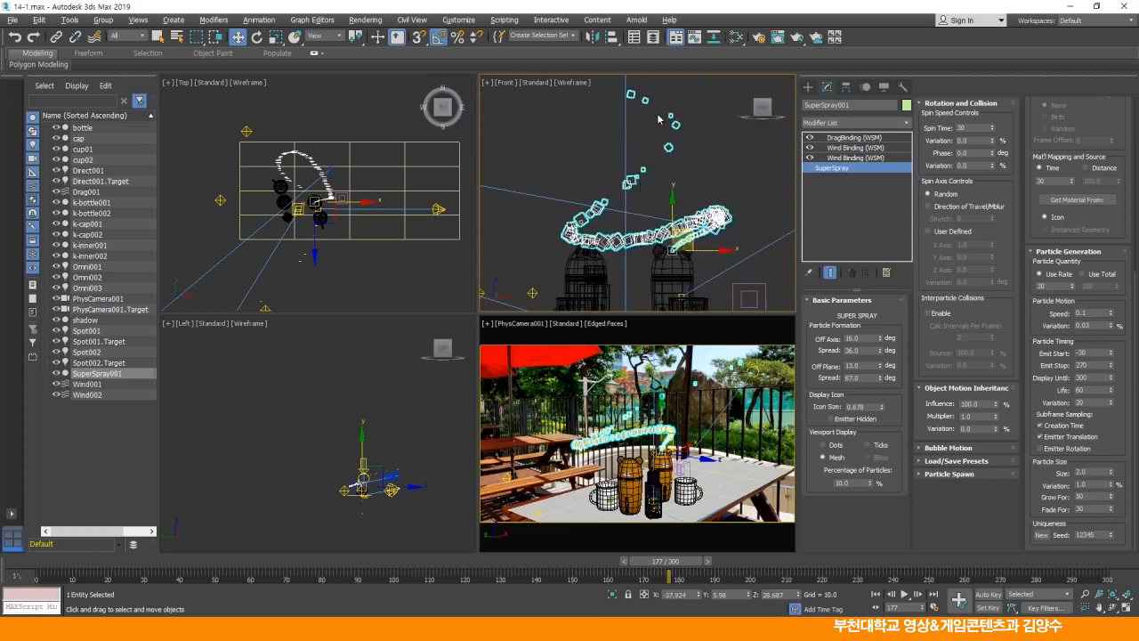
scroll(675, 243, up, 4)
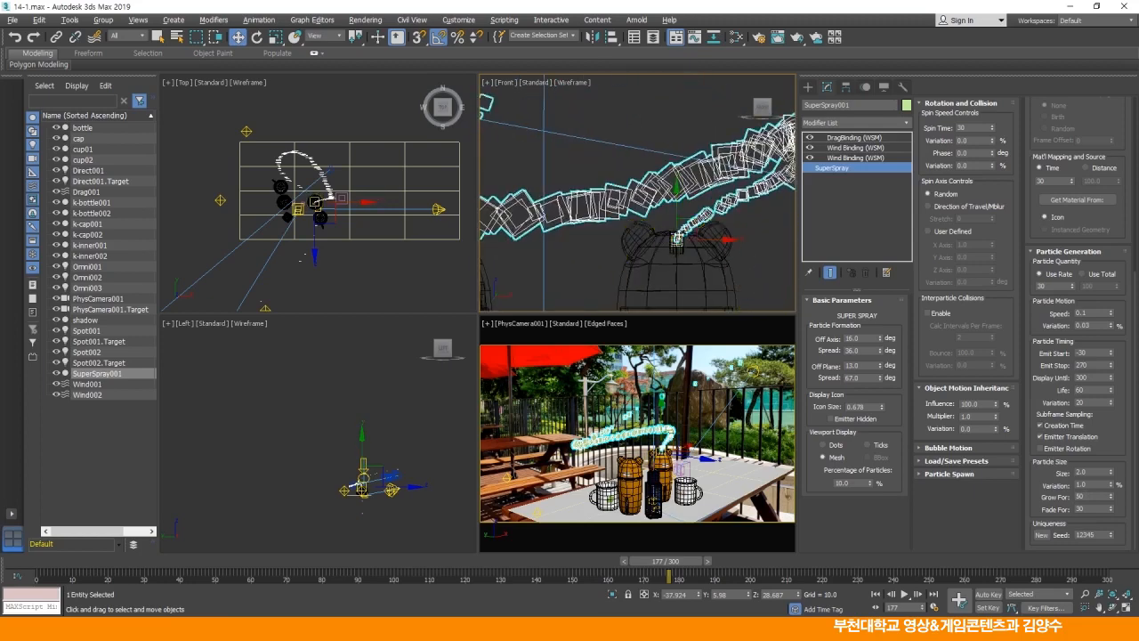
scroll(648, 121, down, 4)
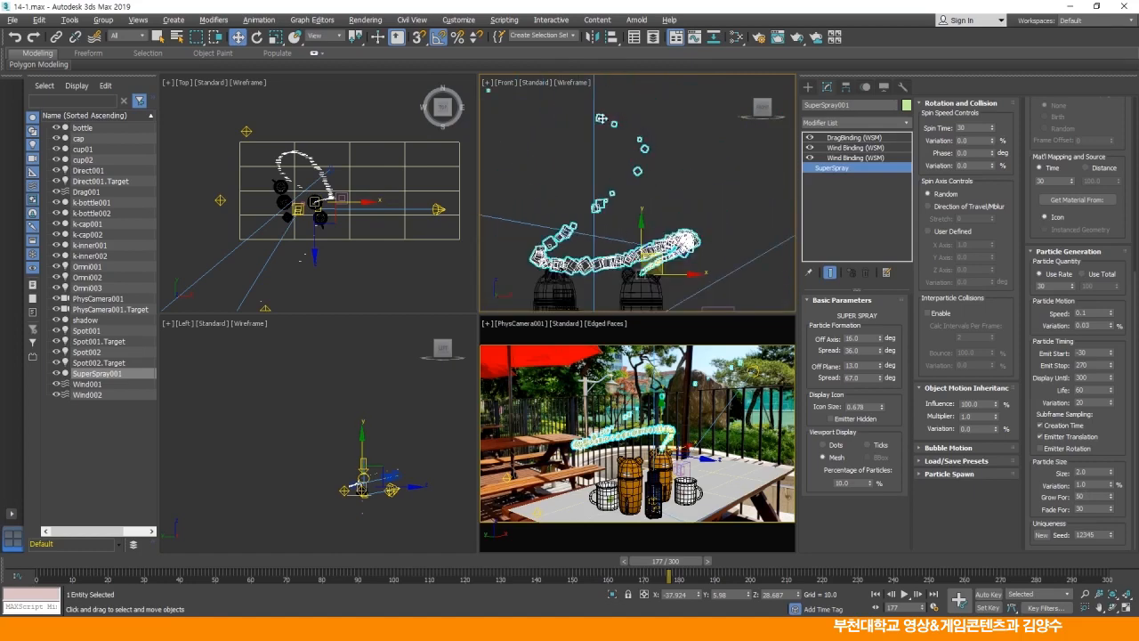
scroll(624, 138, down, 3)
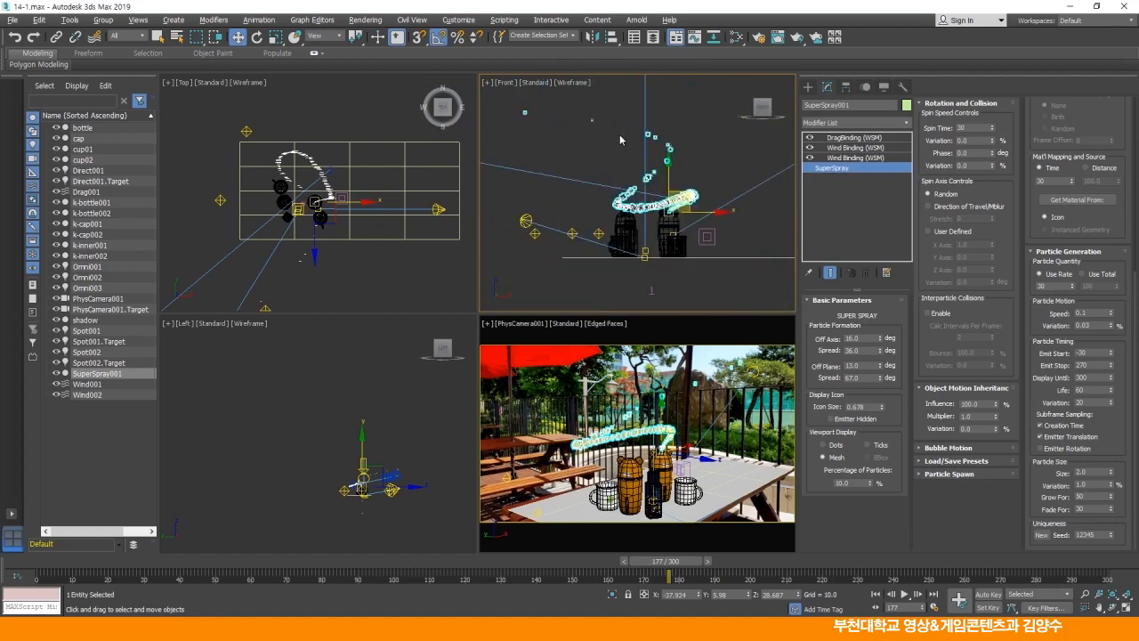